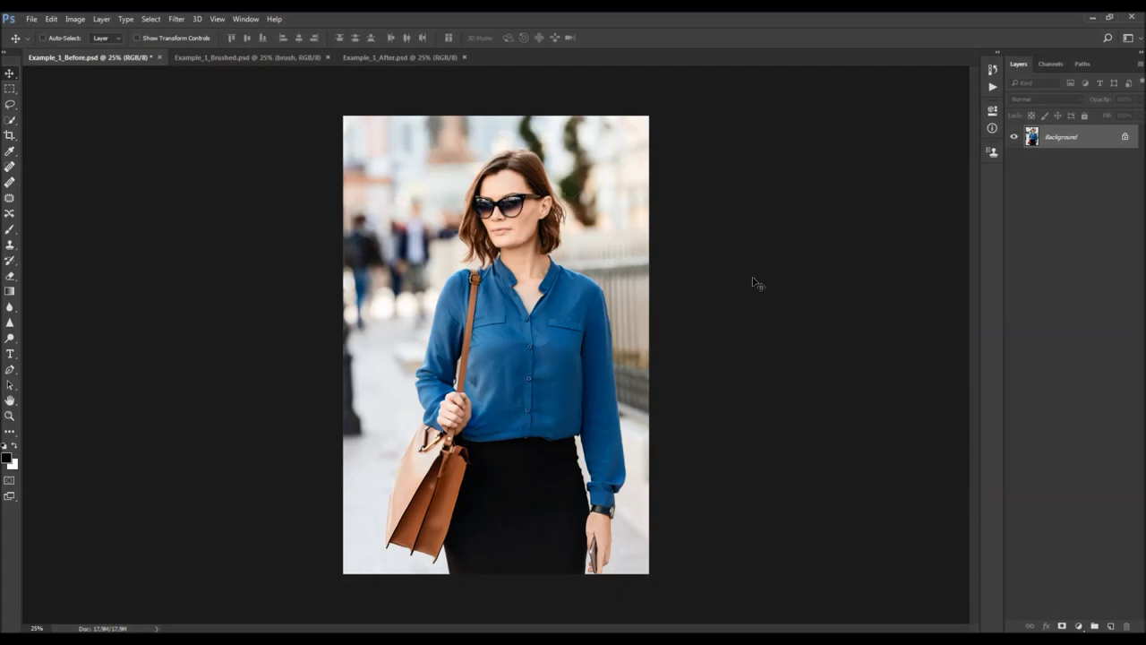
View the Example_1_Brushed and Example_1_After images for reference and close both documents
{"action": "left_click", "coordinate": [269, 60]}
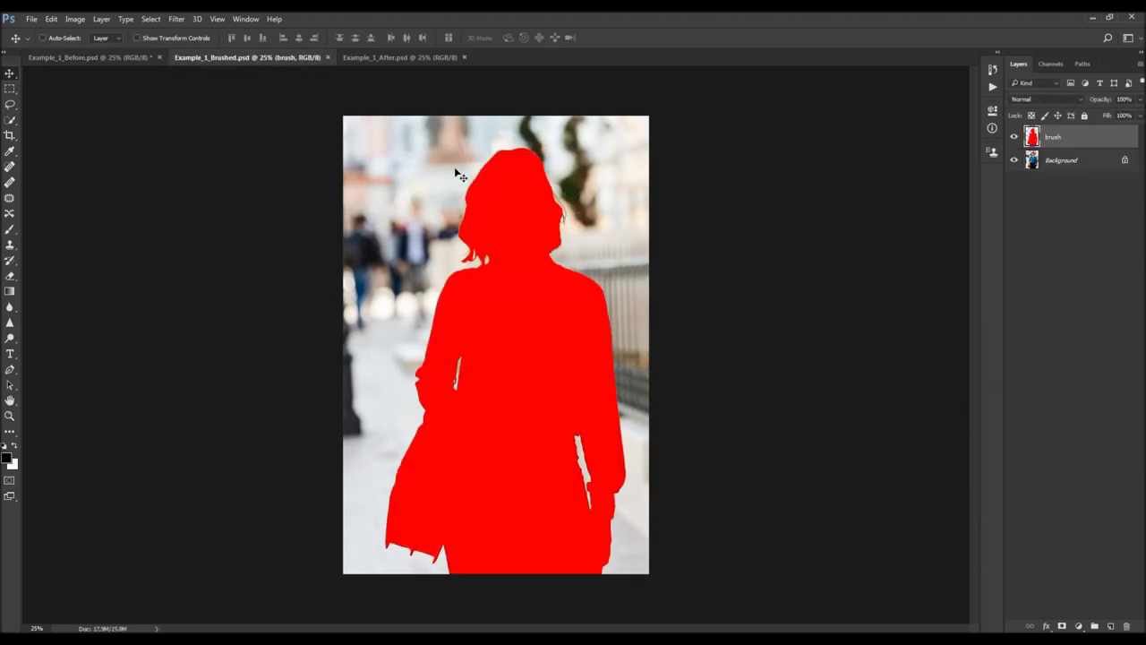
{"action": "left_click", "coordinate": [375, 58]}
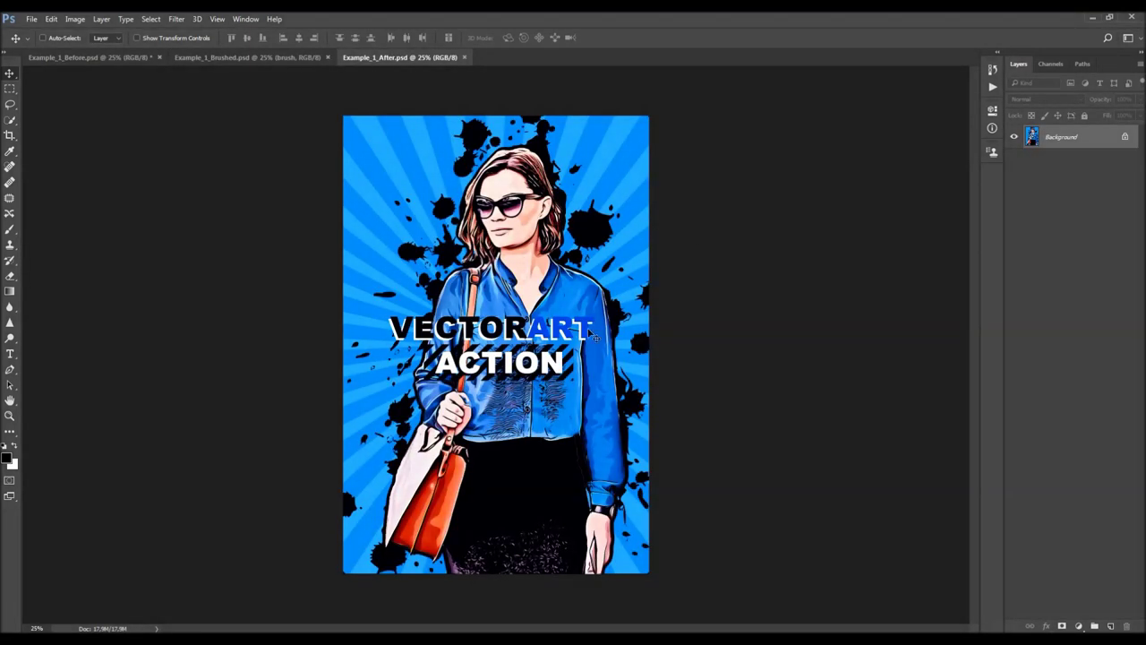
{"action": "scroll", "coordinate": [548, 324], "scroll_direction": "up", "scroll_amount": 1}
{"action": "scroll", "coordinate": [548, 324], "scroll_direction": "up", "scroll_amount": 1}
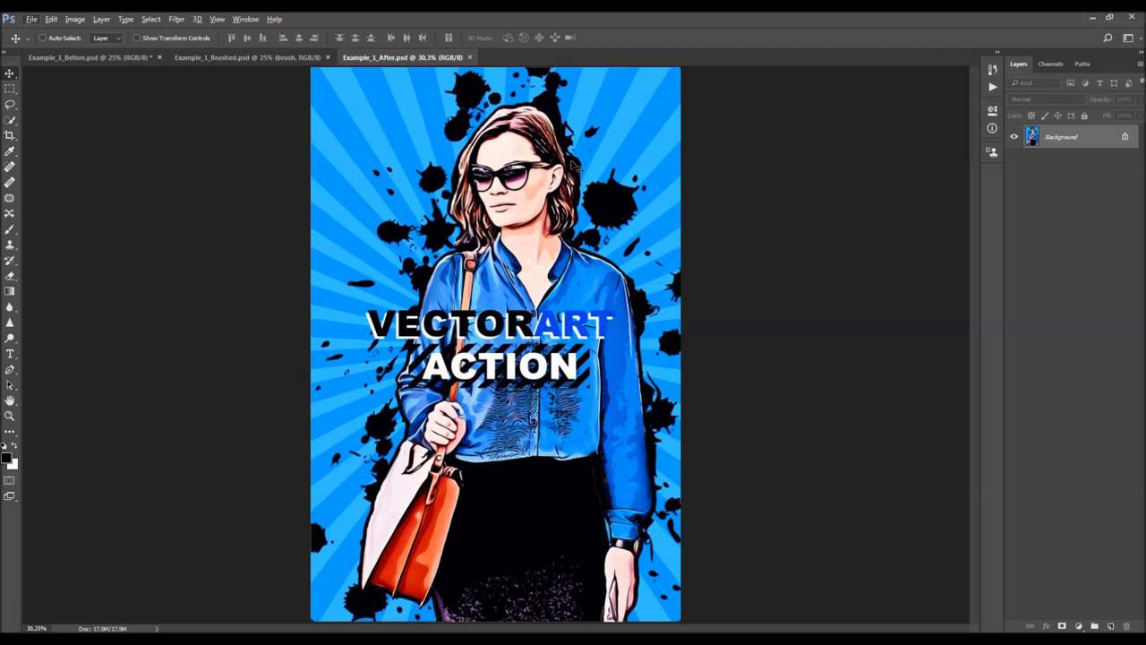
{"action": "scroll", "coordinate": [574, 166], "scroll_direction": "down", "scroll_amount": 1}
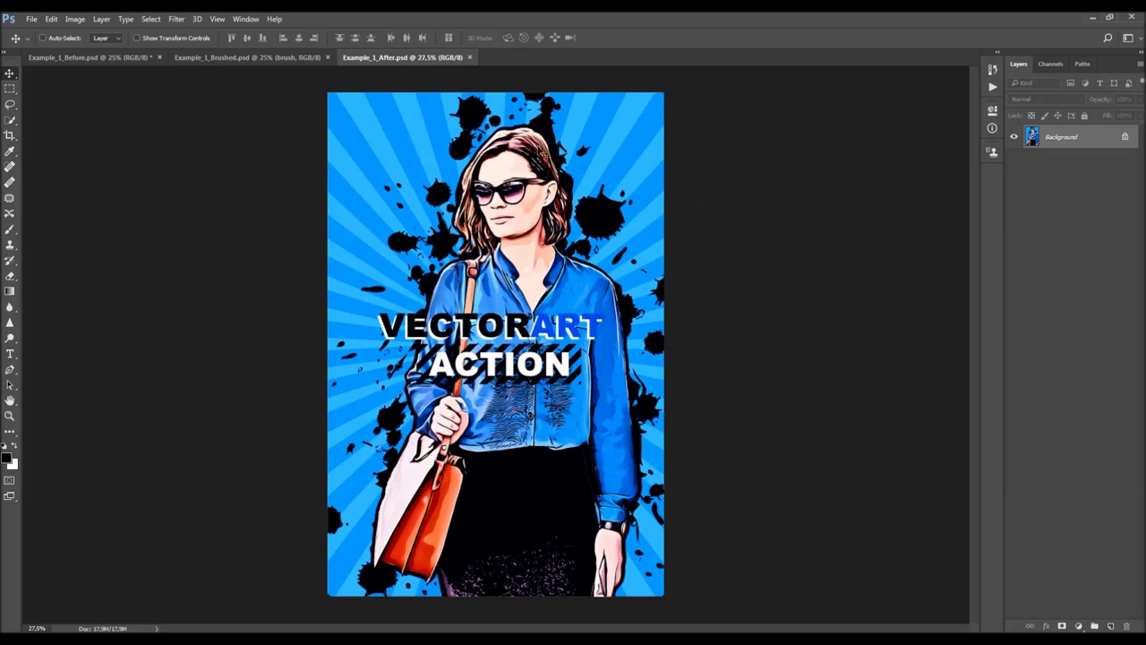
{"action": "left_click", "coordinate": [469, 57]}
{"action": "left_click", "coordinate": [328, 57]}
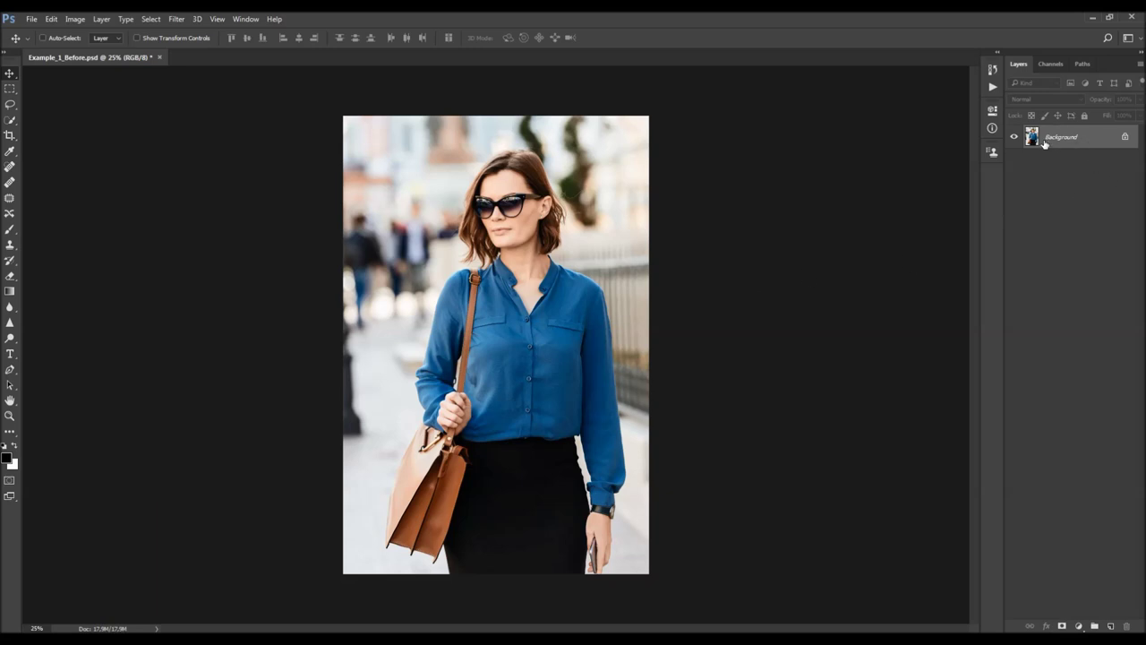
Unlock the Background layer of Example_1_Before and convert it back into a background
{"action": "left_click", "coordinate": [1125, 141]}
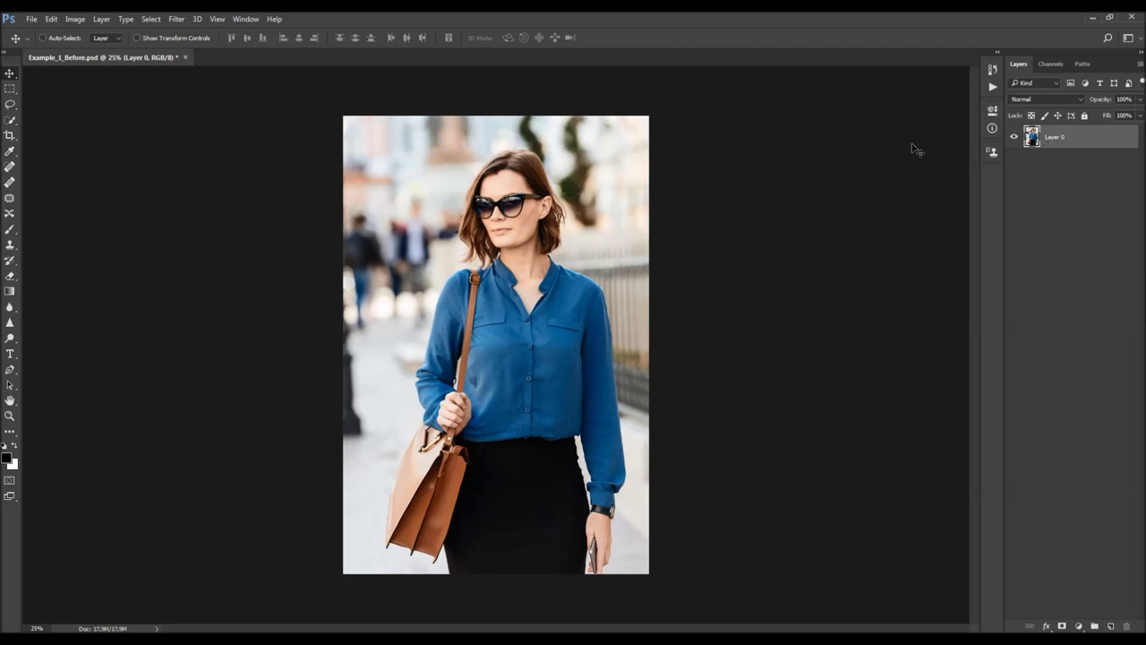
{"action": "left_click", "coordinate": [101, 19]}
{"action": "mouse_move", "coordinate": [227, 36]}
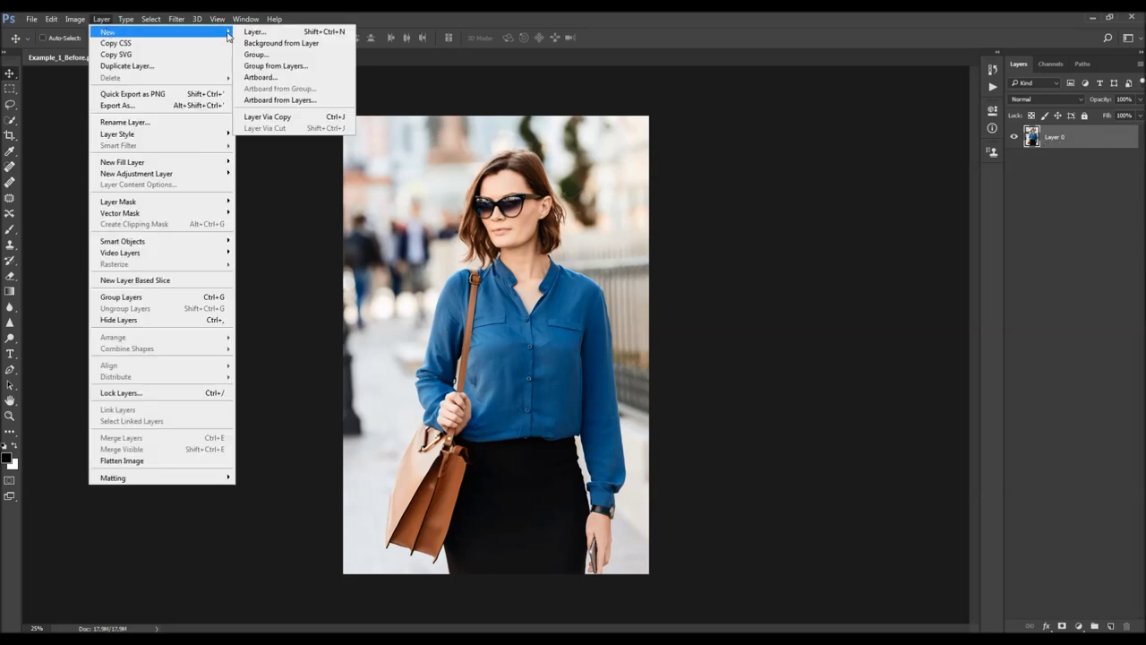
{"action": "left_click", "coordinate": [285, 49]}
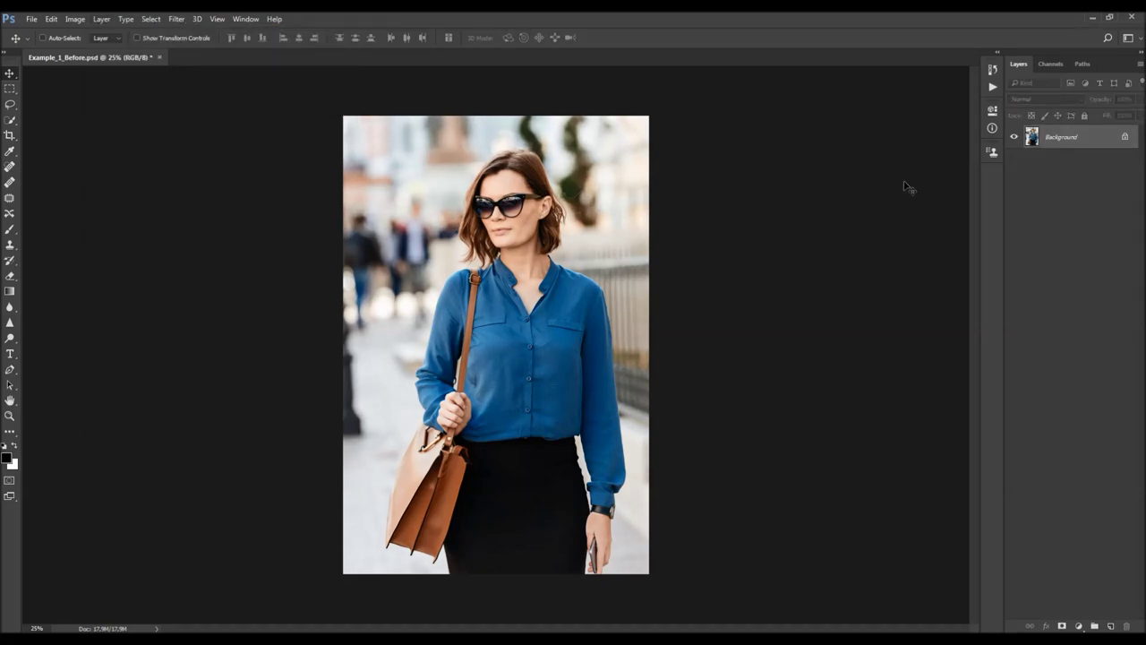
Check the layer display options, including the setting that adds "copy" to copied layers and groups
{"action": "left_click", "coordinate": [1140, 65]}
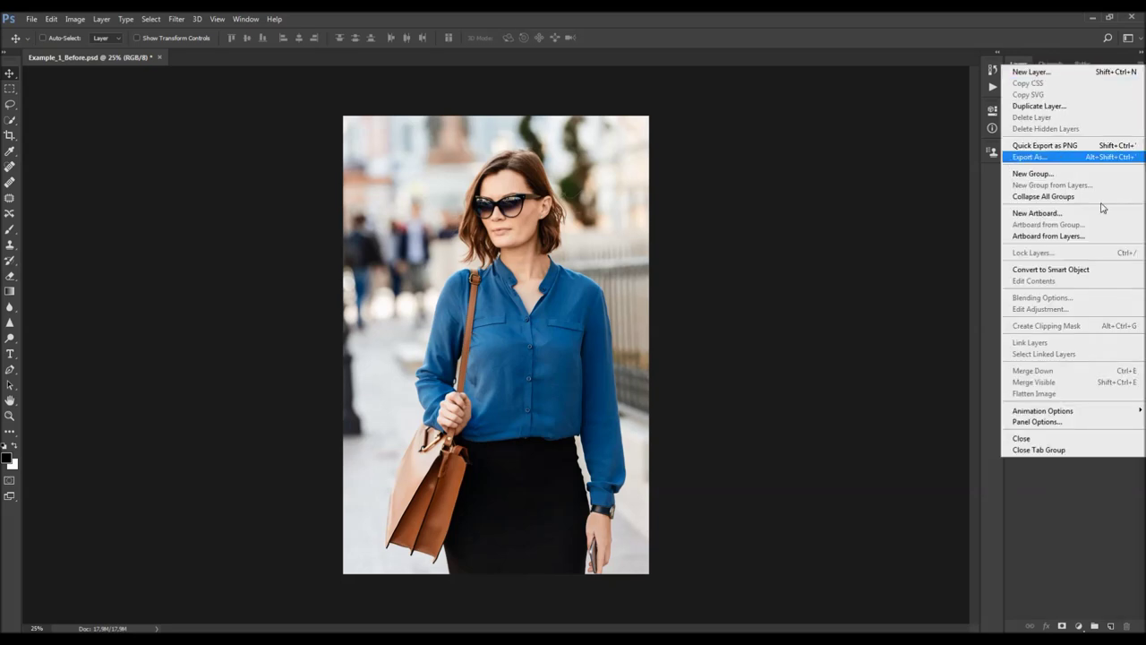
{"action": "left_click", "coordinate": [1036, 421]}
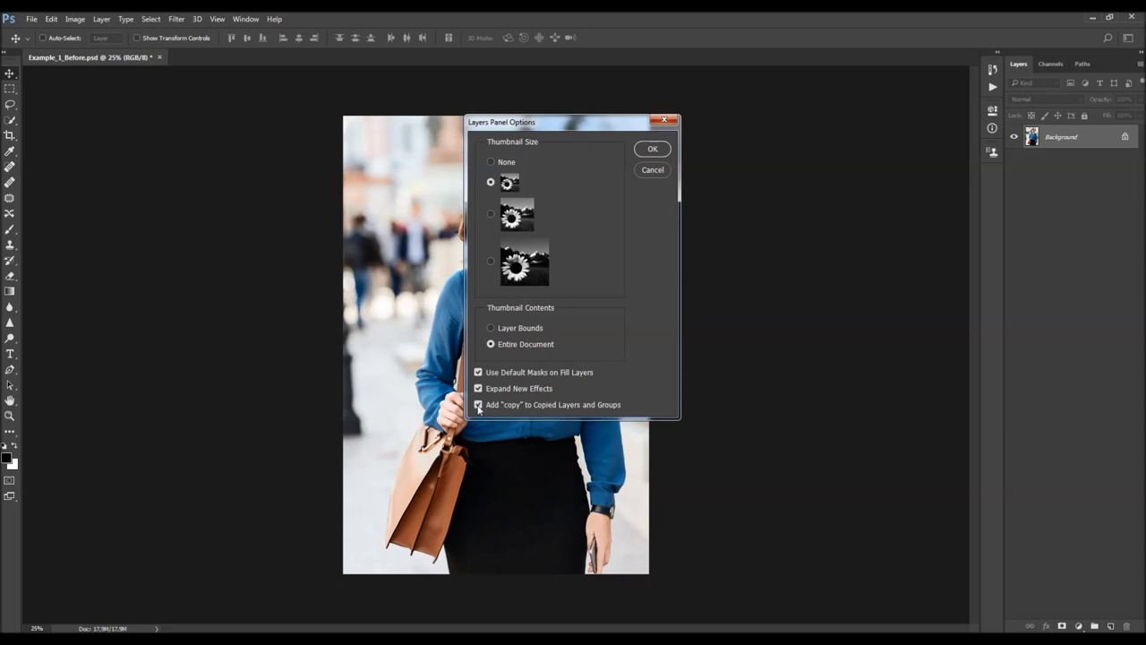
{"action": "left_click", "coordinate": [664, 120]}
Check the photo's color mode and bit depth, and inspect its pixel width and height in Image Size
{"action": "left_click", "coordinate": [75, 19]}
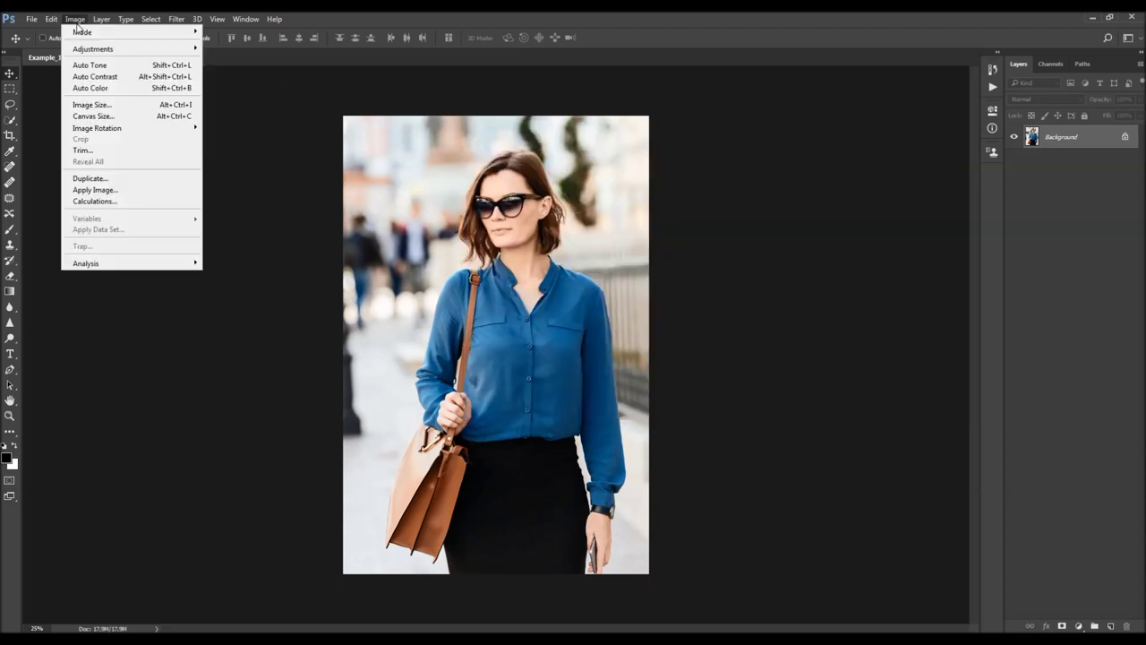
{"action": "mouse_move", "coordinate": [81, 33]}
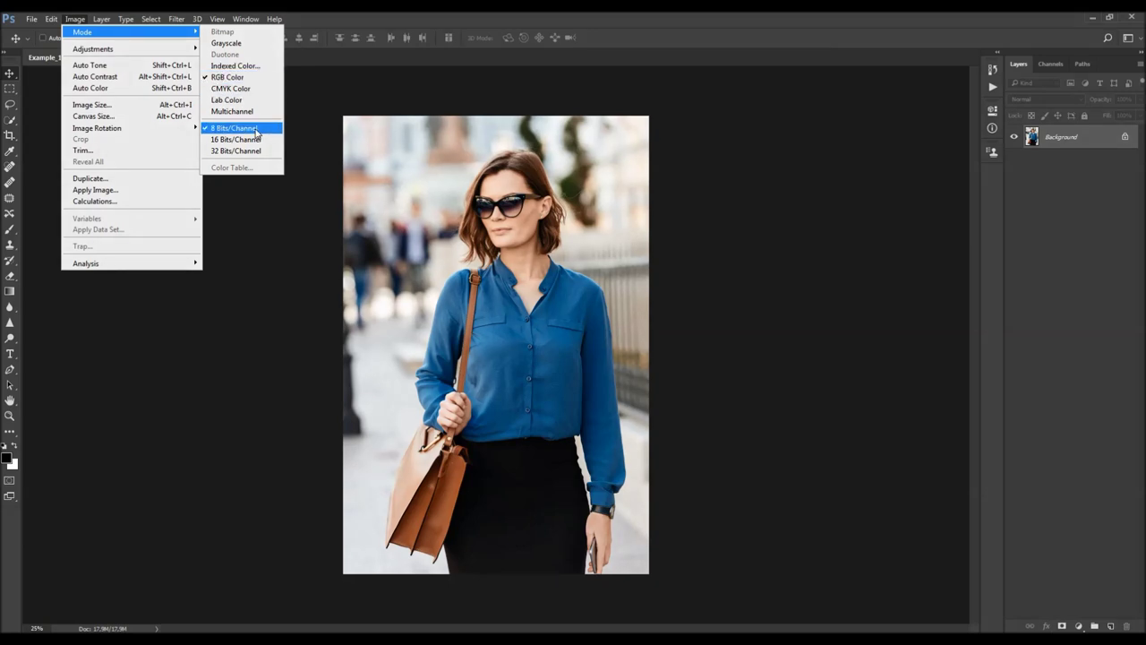
{"action": "left_click", "coordinate": [132, 105]}
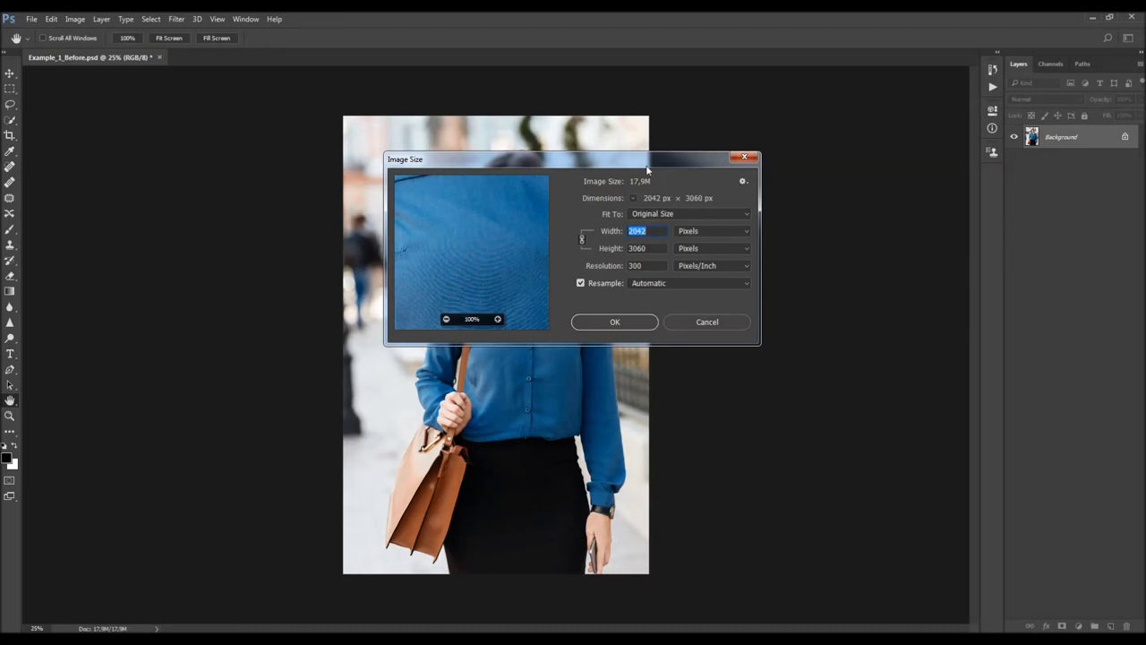
{"action": "left_click", "coordinate": [653, 243]}
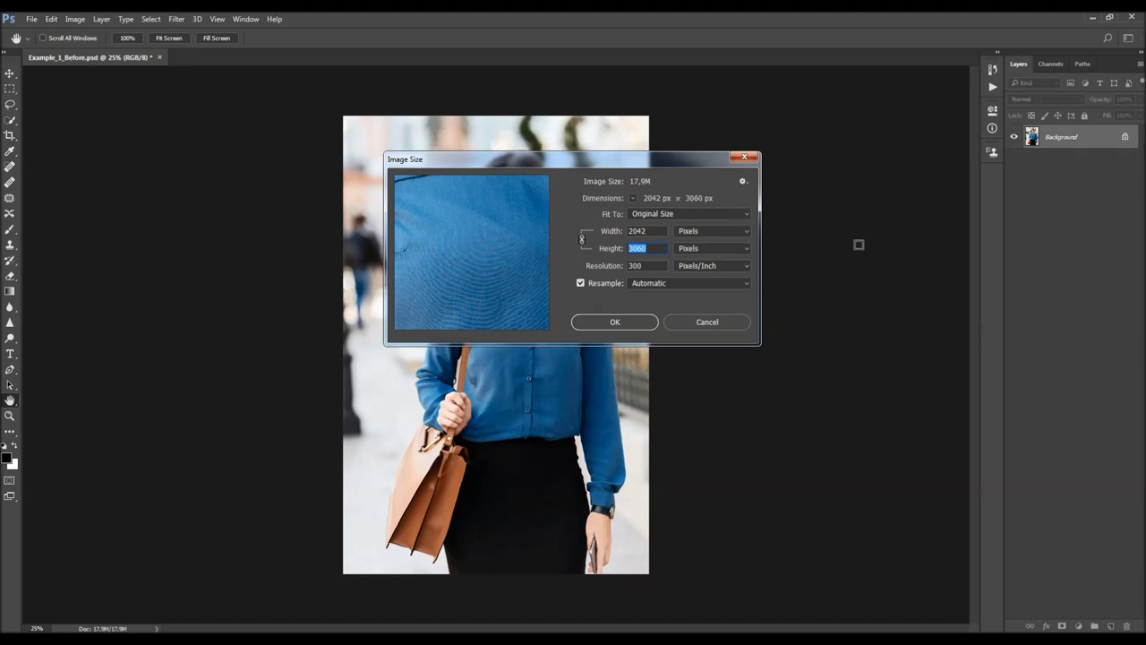
{"action": "left_click", "coordinate": [745, 321]}
{"action": "key", "text": "ctrl+minus"}
{"action": "key", "text": "ctrl+plus"}
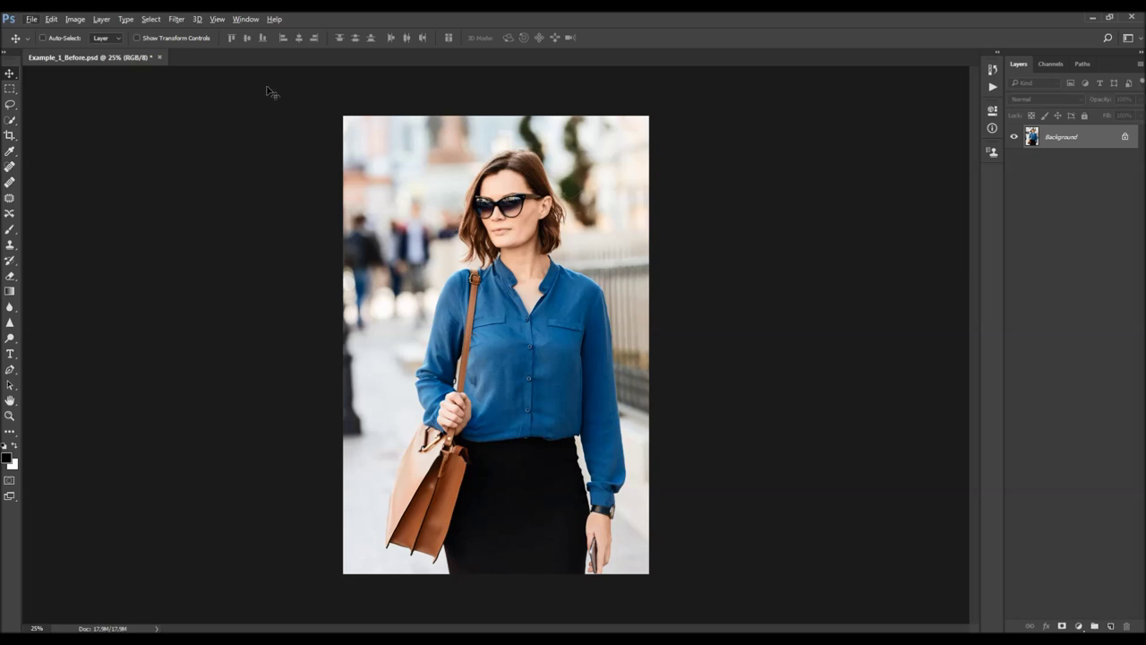
Load the VectorArt action file from the "CC 2015.5, CC 2017, CC 2018" folder and select its VectorArt action
{"action": "left_click", "coordinate": [245, 19]}
{"action": "left_click", "coordinate": [284, 101]}
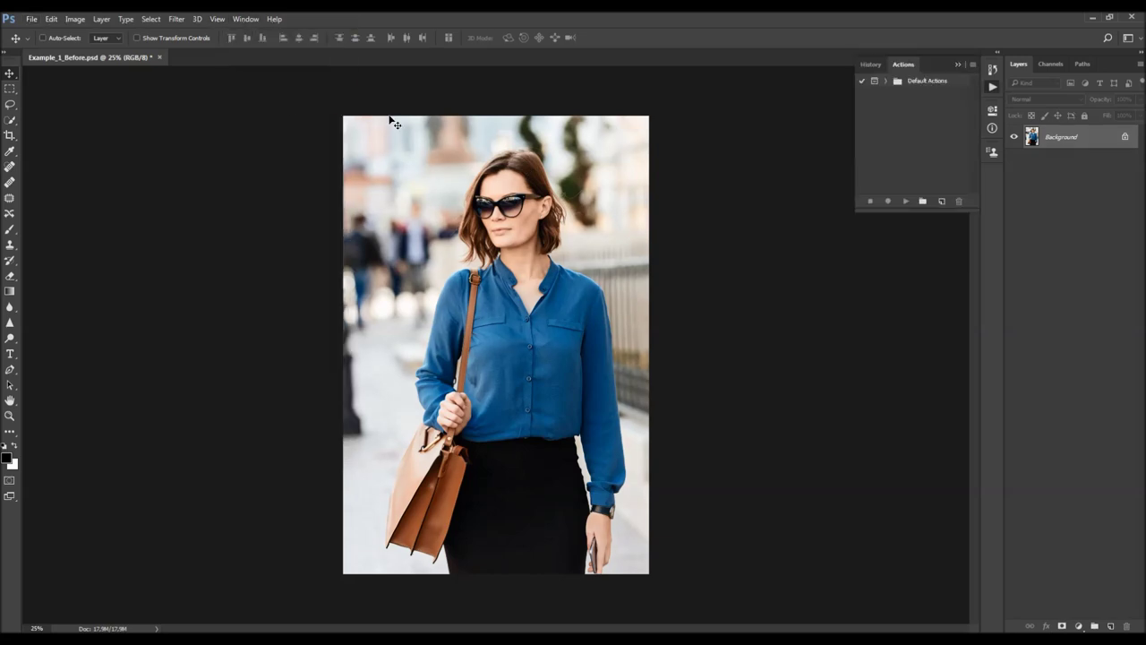
{"action": "left_click", "coordinate": [972, 64]}
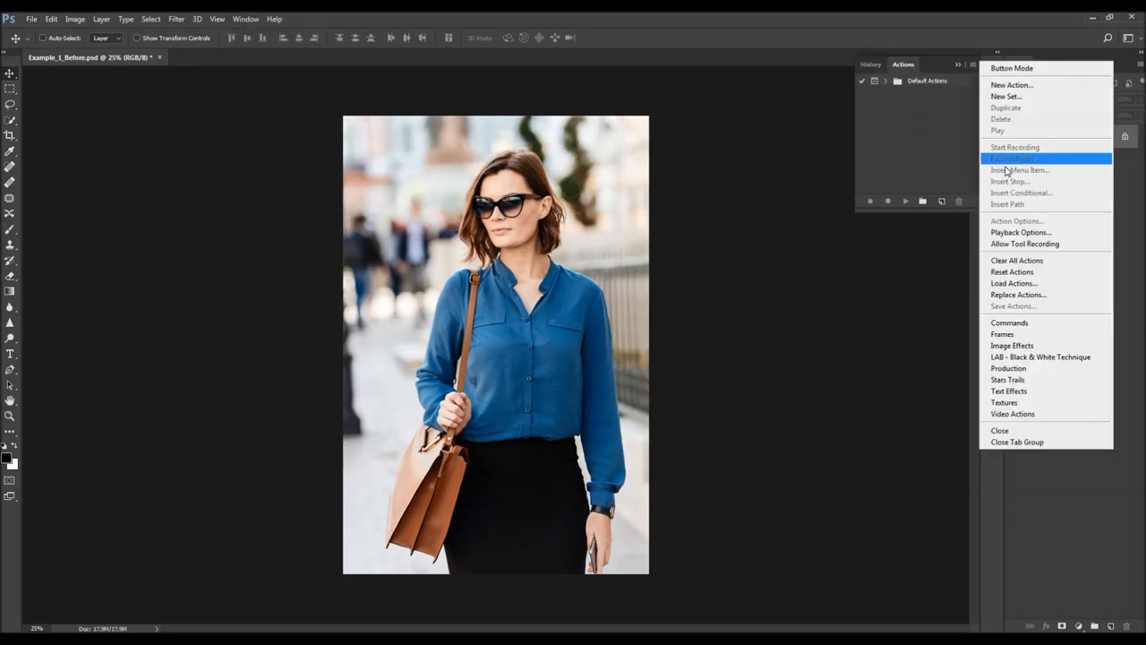
{"action": "left_click", "coordinate": [1010, 289]}
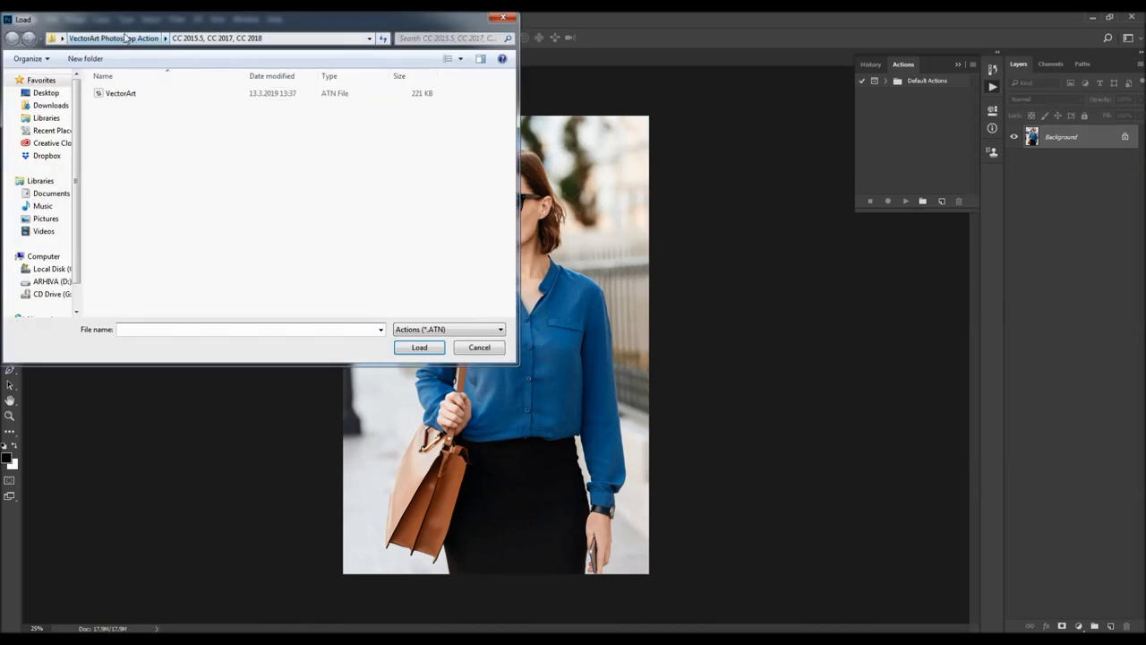
{"action": "left_click", "coordinate": [118, 39]}
{"action": "left_click", "coordinate": [143, 130]}
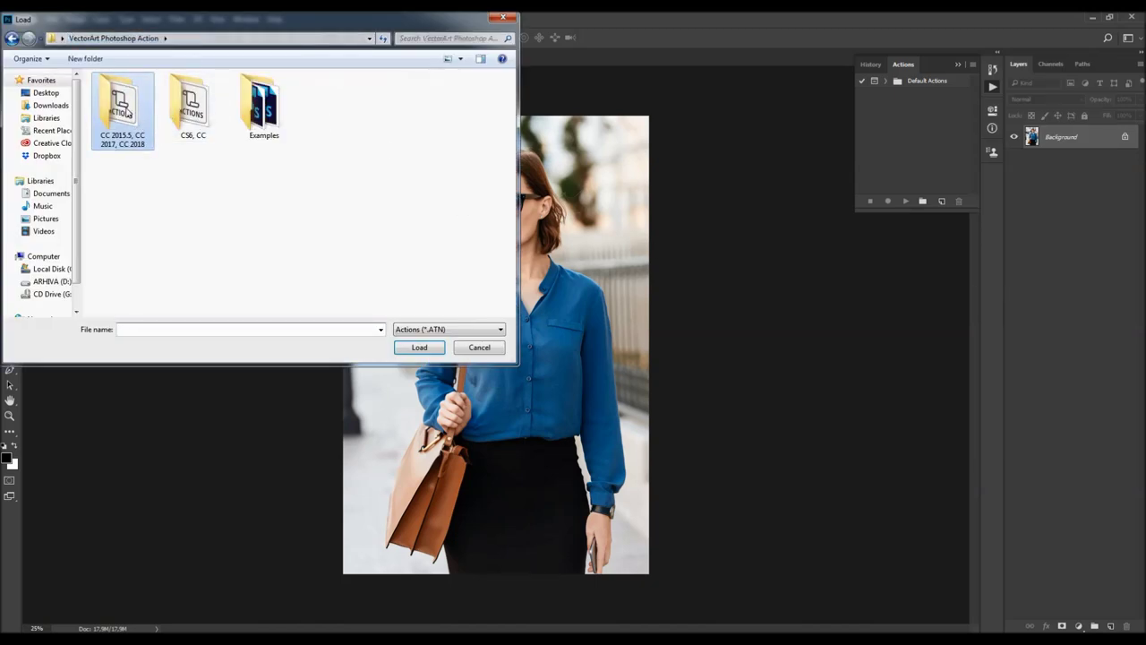
{"action": "double_click", "coordinate": [127, 112]}
{"action": "left_click", "coordinate": [130, 98]}
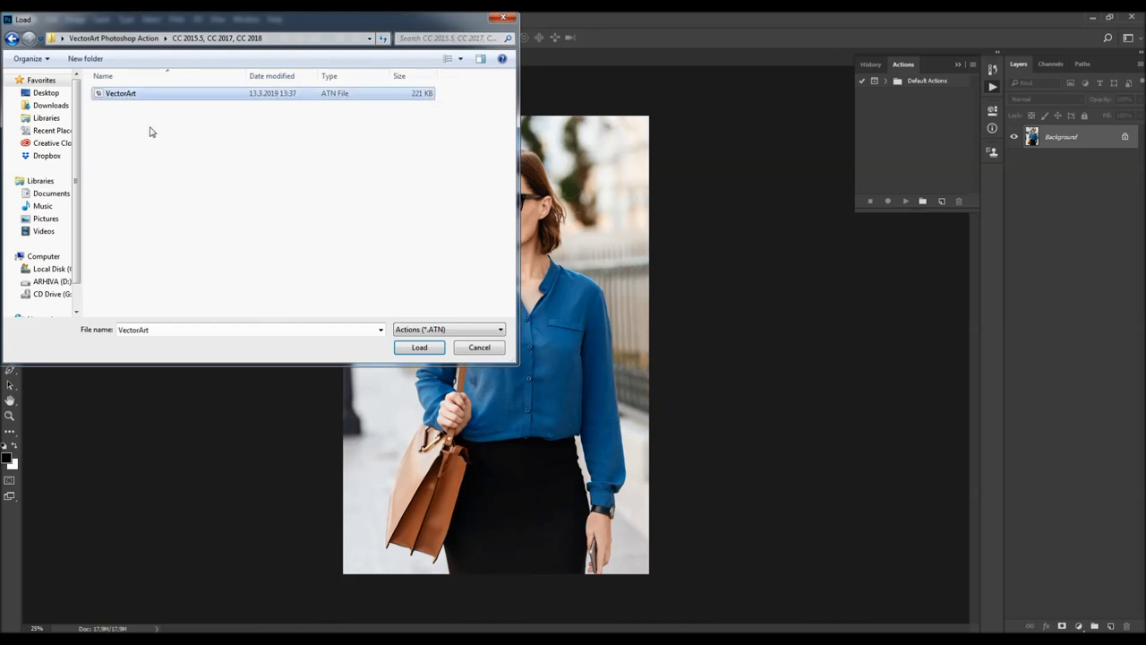
{"action": "left_click", "coordinate": [418, 348]}
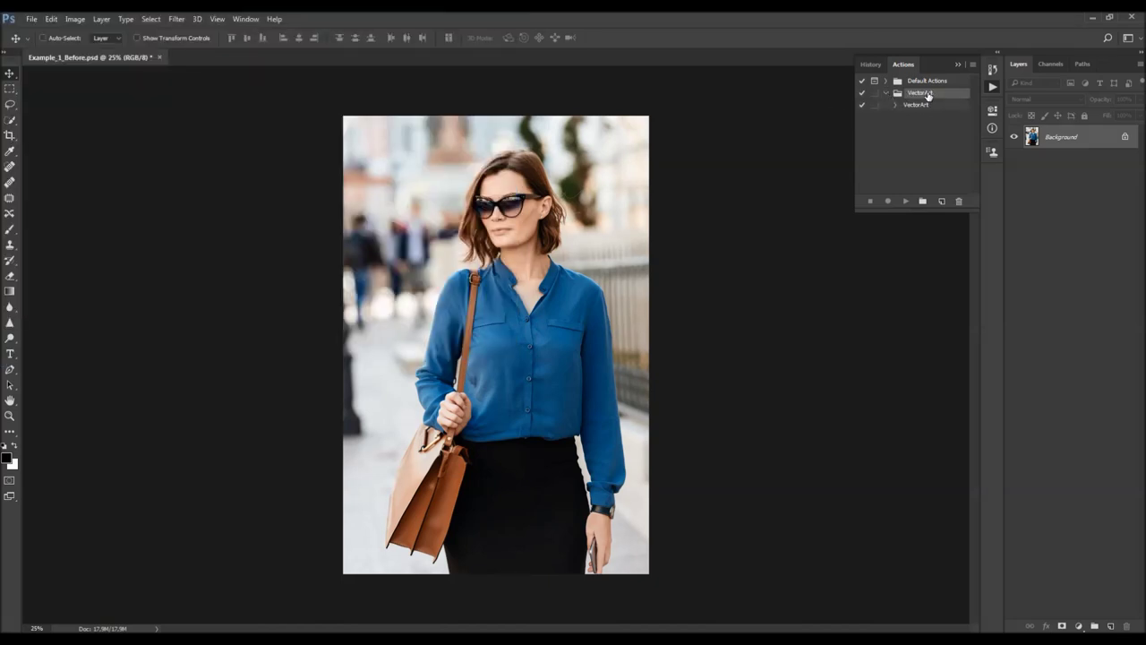
{"action": "left_click", "coordinate": [916, 106]}
Activate the Brush tool, load the action's brush file into the brush presets and look through the added brushes
{"action": "key", "text": "b"}
{"action": "right_click", "coordinate": [476, 280]}
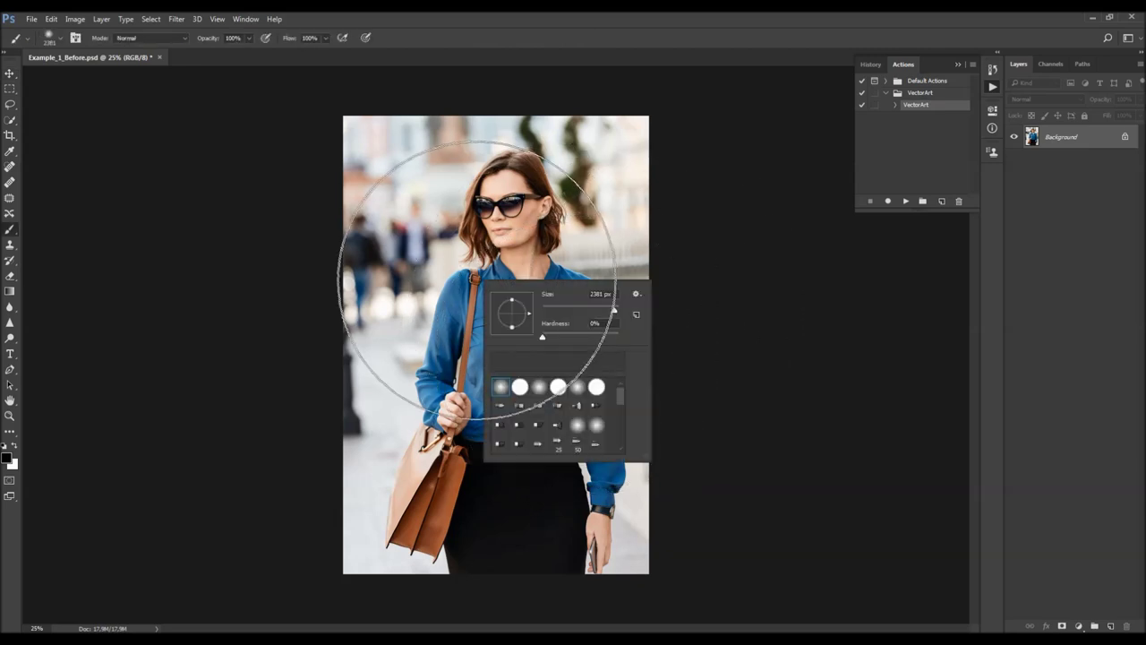
{"action": "left_click", "coordinate": [635, 294]}
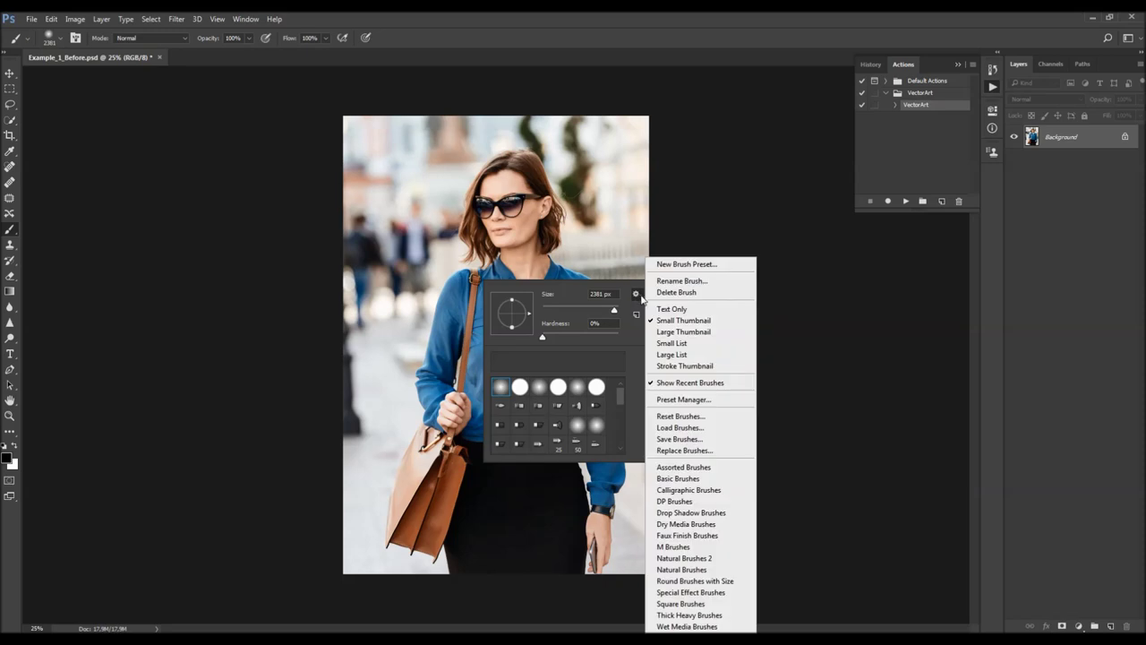
{"action": "left_click", "coordinate": [678, 428]}
{"action": "left_click", "coordinate": [820, 371]}
{"action": "left_click_drag", "start_coordinate": [804, 288], "coordinate": [753, 235]}
{"action": "left_click", "coordinate": [850, 538]}
{"action": "scroll", "coordinate": [609, 430], "scroll_direction": "down", "scroll_amount": 10}
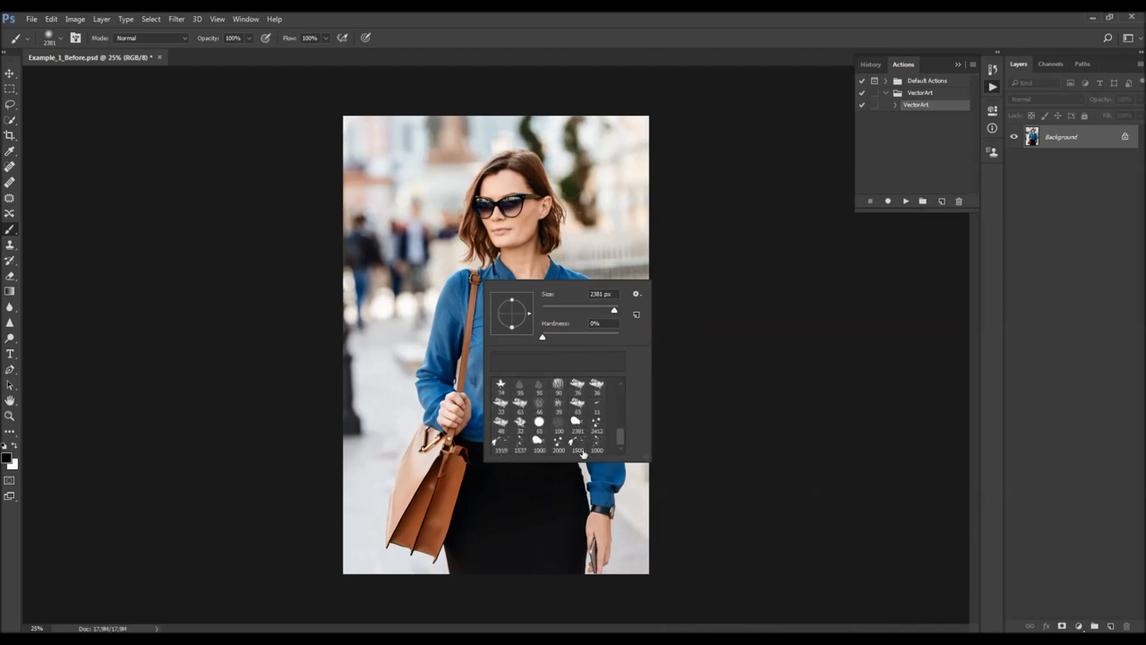
{"action": "left_click", "coordinate": [657, 381]}
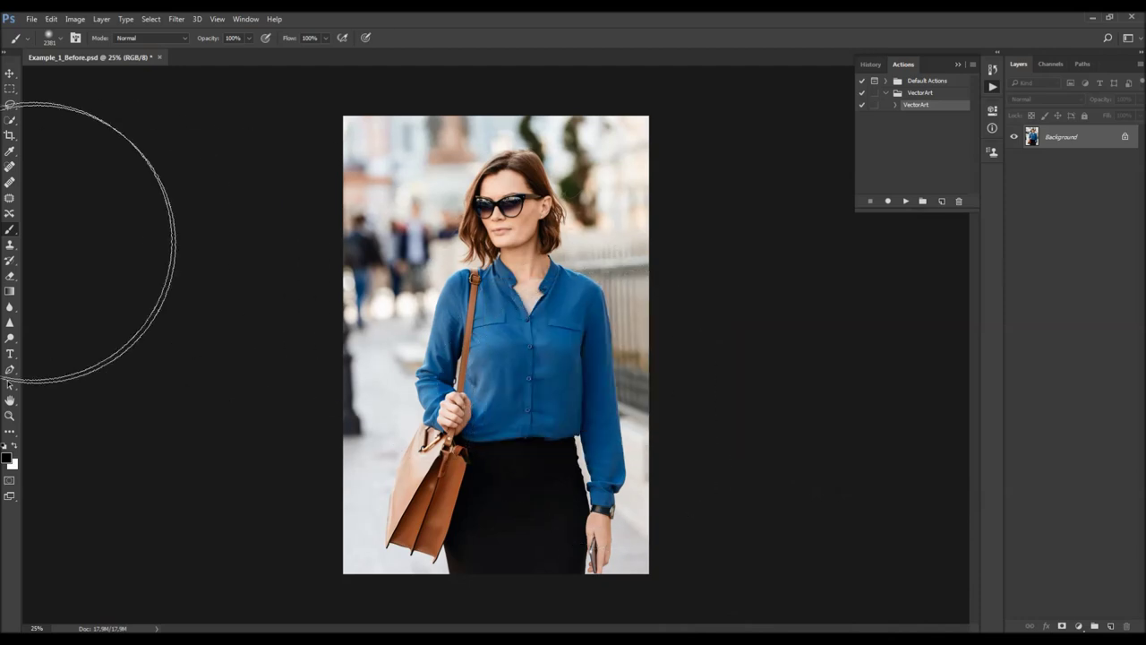
Activate the Pattern Stamp Tool, load VectorArt_Patterns into the pattern presets and select the added diagonal stripe pattern
{"action": "left_click", "coordinate": [8, 247]}
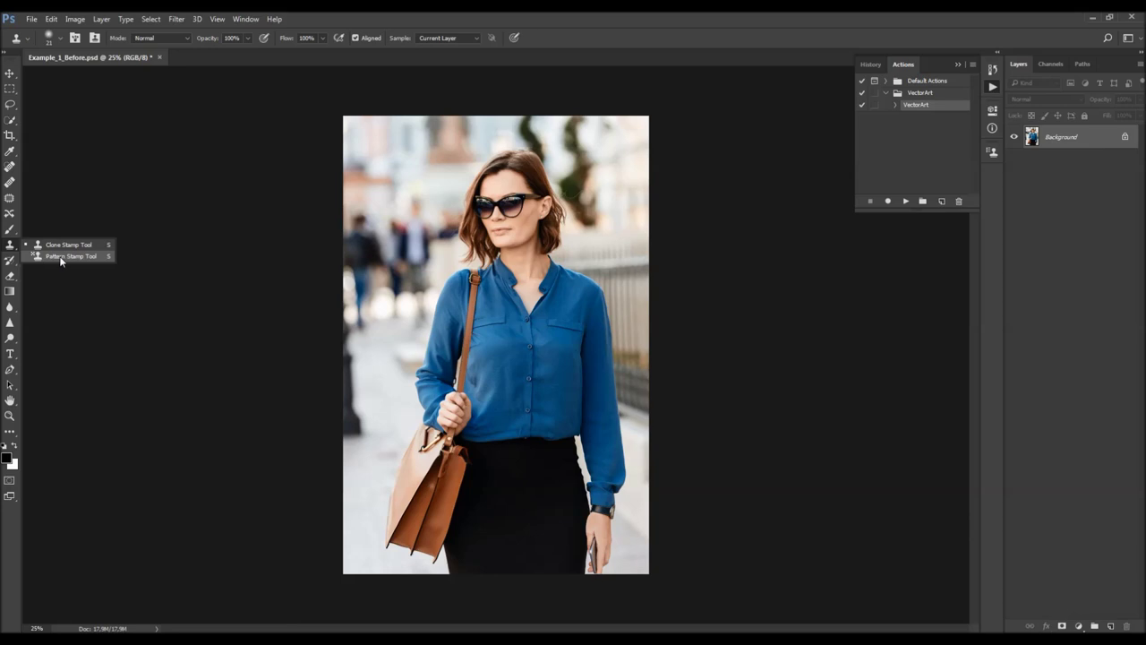
{"action": "left_click", "coordinate": [64, 256]}
{"action": "left_click", "coordinate": [364, 39]}
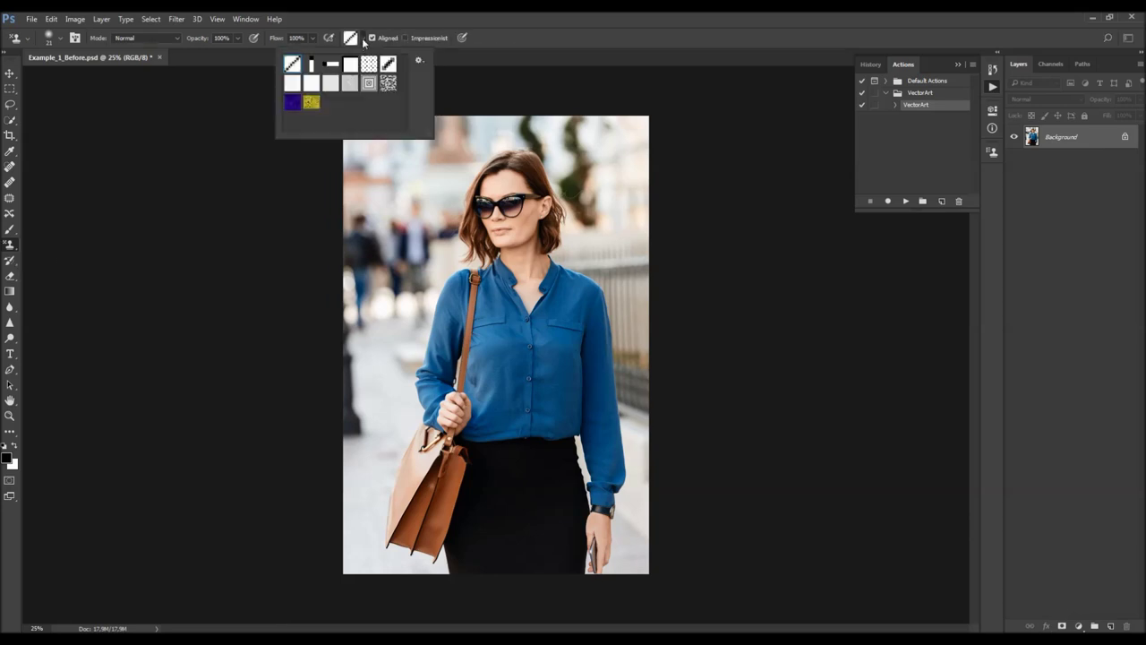
{"action": "left_click", "coordinate": [418, 61]}
{"action": "left_click", "coordinate": [470, 213]}
{"action": "left_click", "coordinate": [612, 147]}
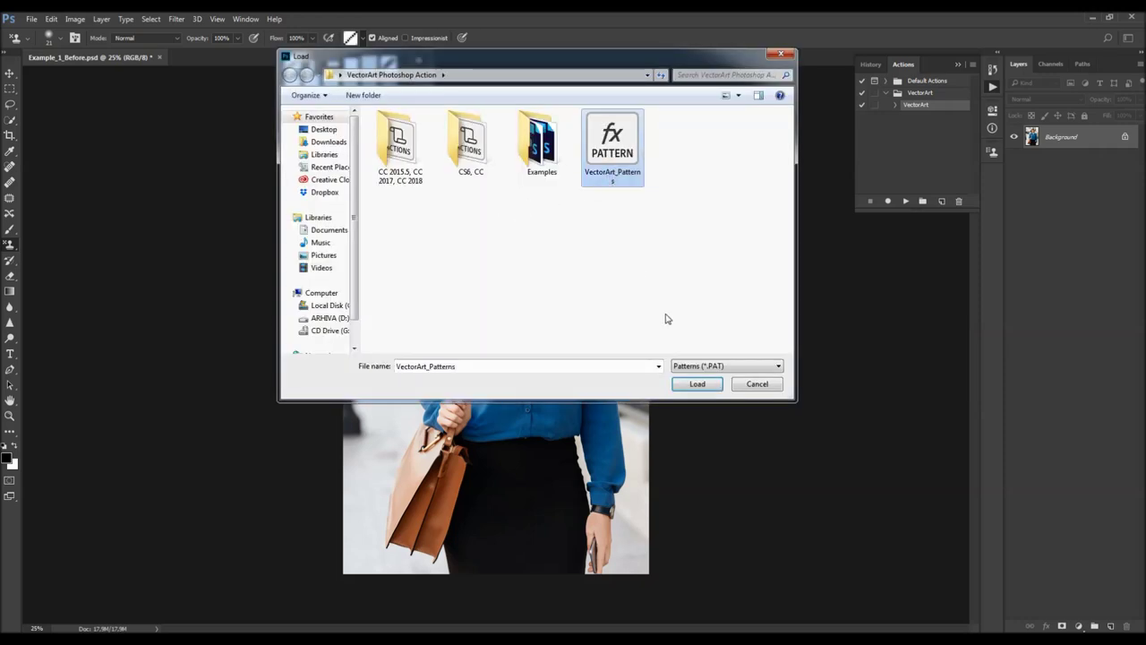
{"action": "left_click", "coordinate": [692, 383]}
{"action": "left_click", "coordinate": [330, 103]}
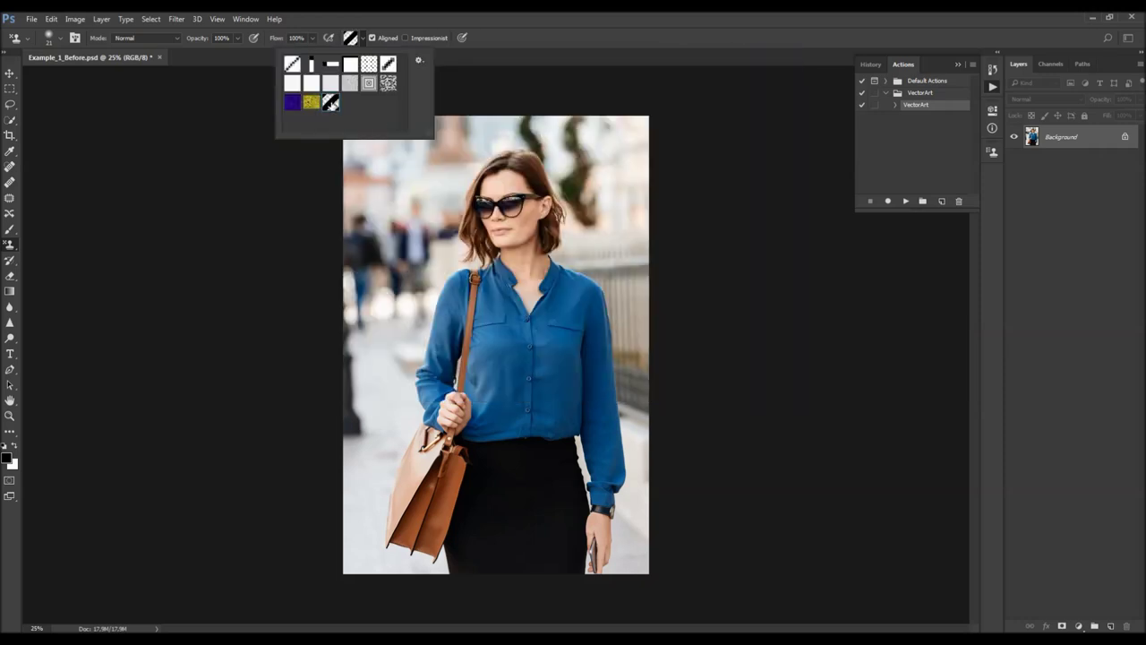
{"action": "left_click", "coordinate": [474, 55]}
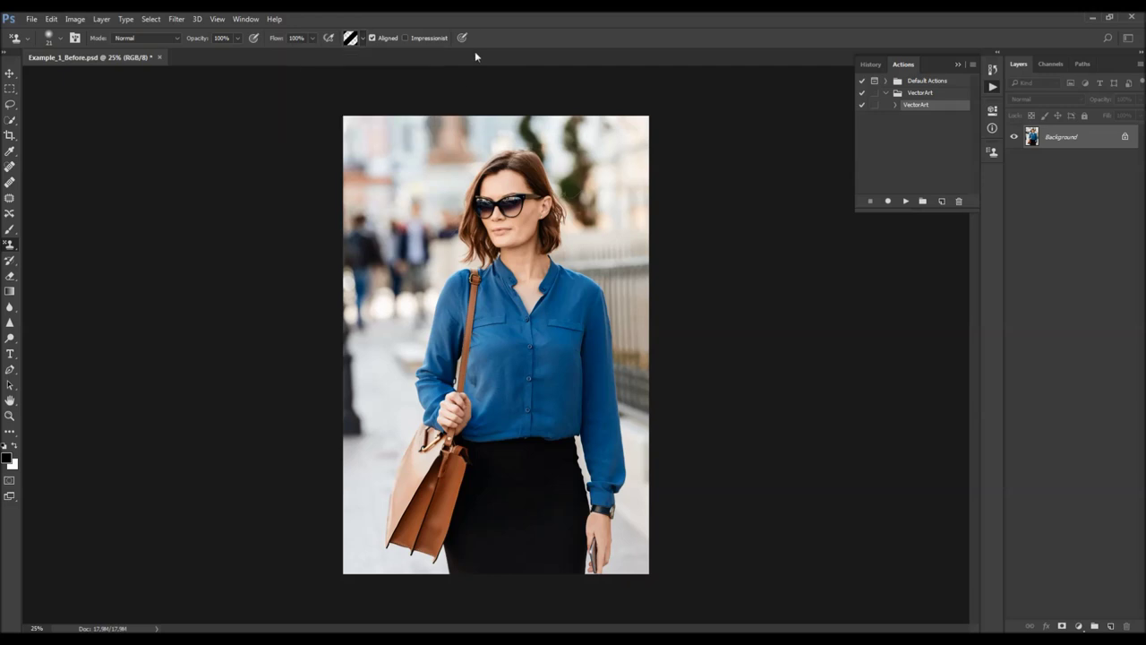
Activate the Custom Shape Tool and load VectorArt_Shapes into the shape presets
{"action": "right_click", "coordinate": [11, 433]}
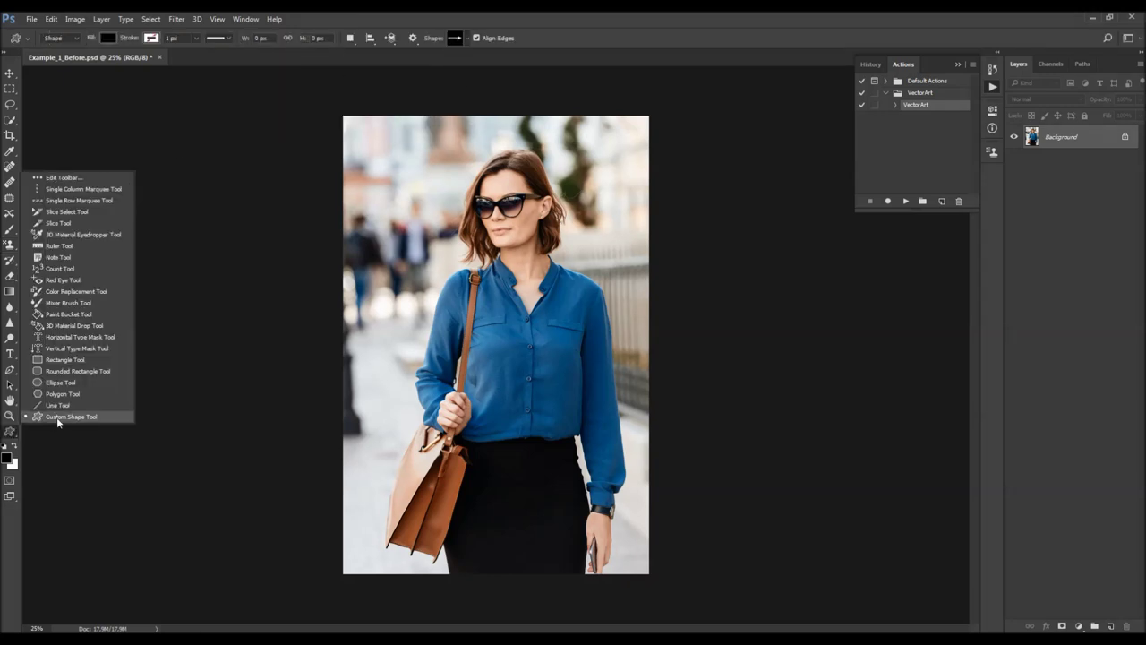
{"action": "left_click", "coordinate": [44, 419]}
{"action": "left_click", "coordinate": [466, 39]}
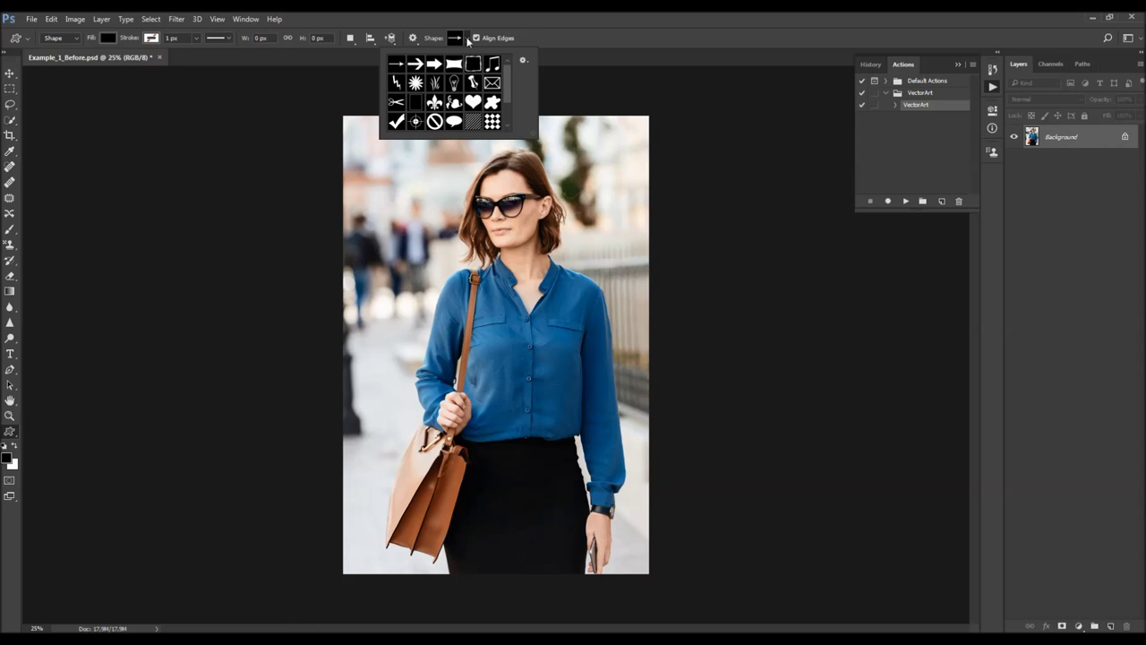
{"action": "left_click", "coordinate": [523, 60]}
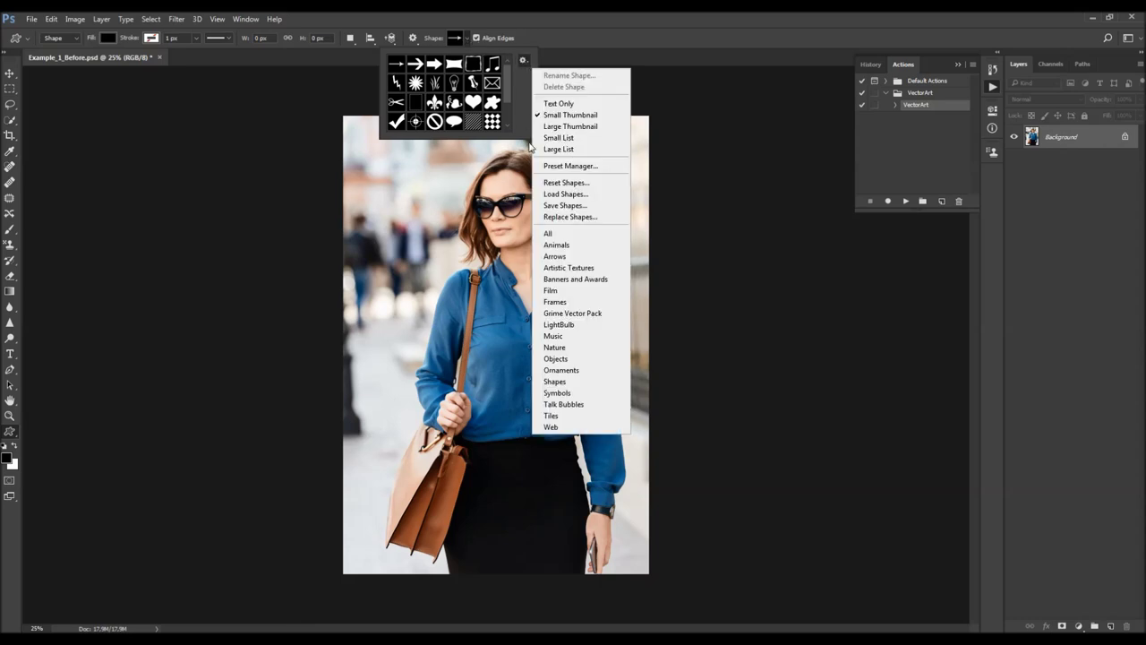
{"action": "left_click", "coordinate": [570, 198]}
{"action": "left_click", "coordinate": [716, 147]}
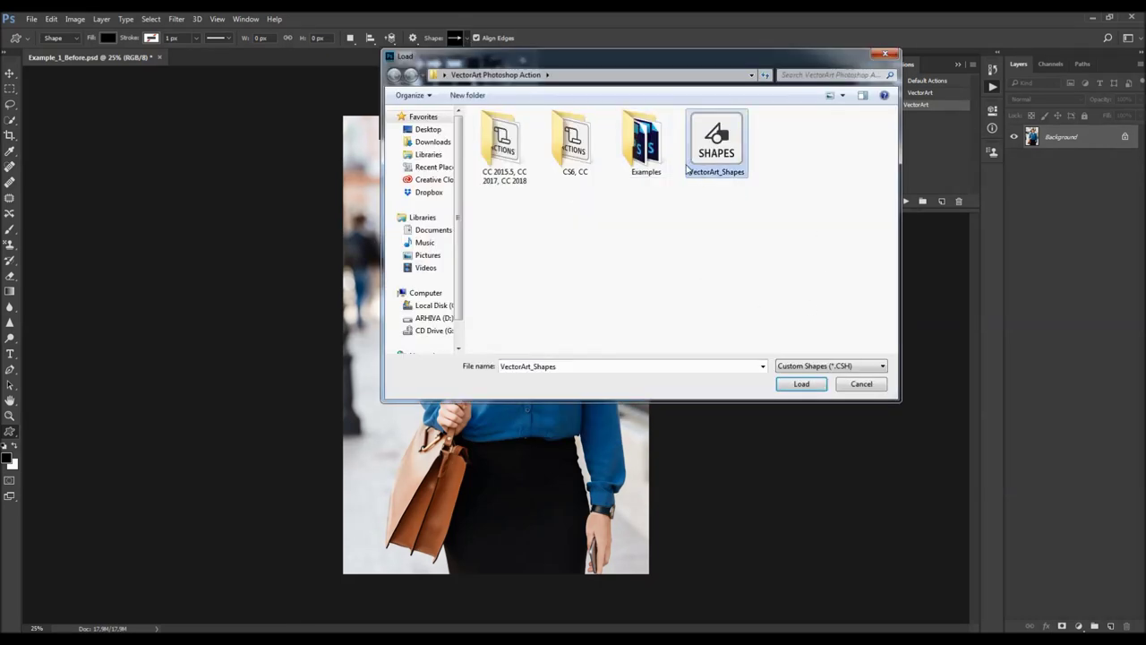
{"action": "left_click", "coordinate": [801, 383]}
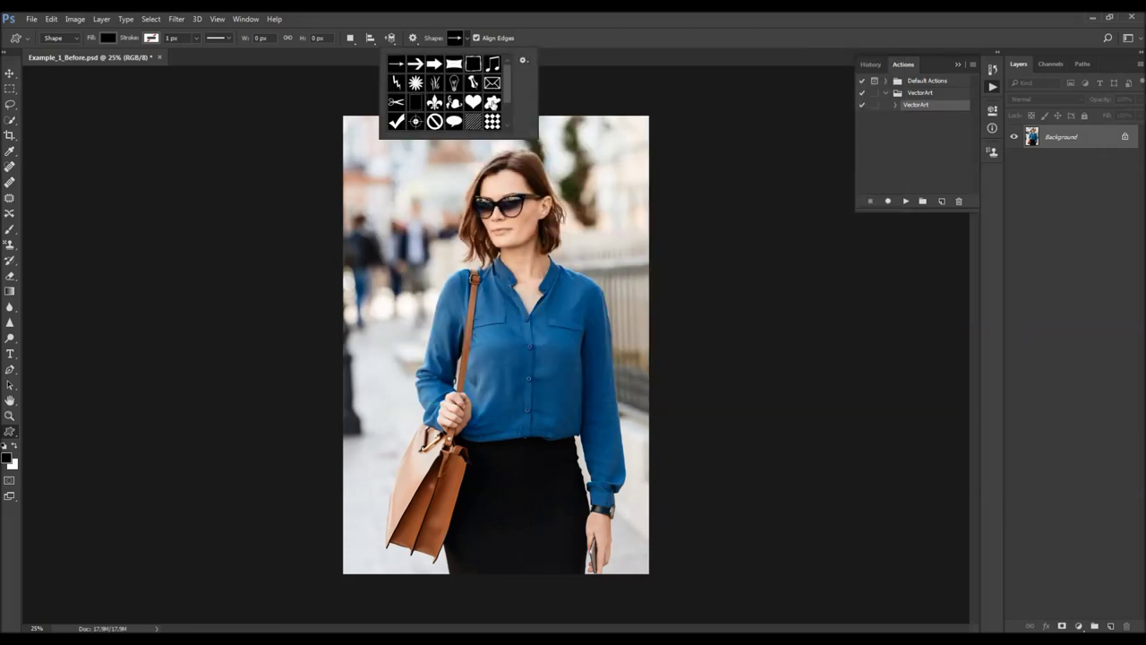
Select the added round shape at the end of the custom shape presets and switch to the Move tool
{"action": "scroll", "coordinate": [493, 104], "scroll_direction": "down", "scroll_amount": 2}
{"action": "left_click", "coordinate": [435, 123]}
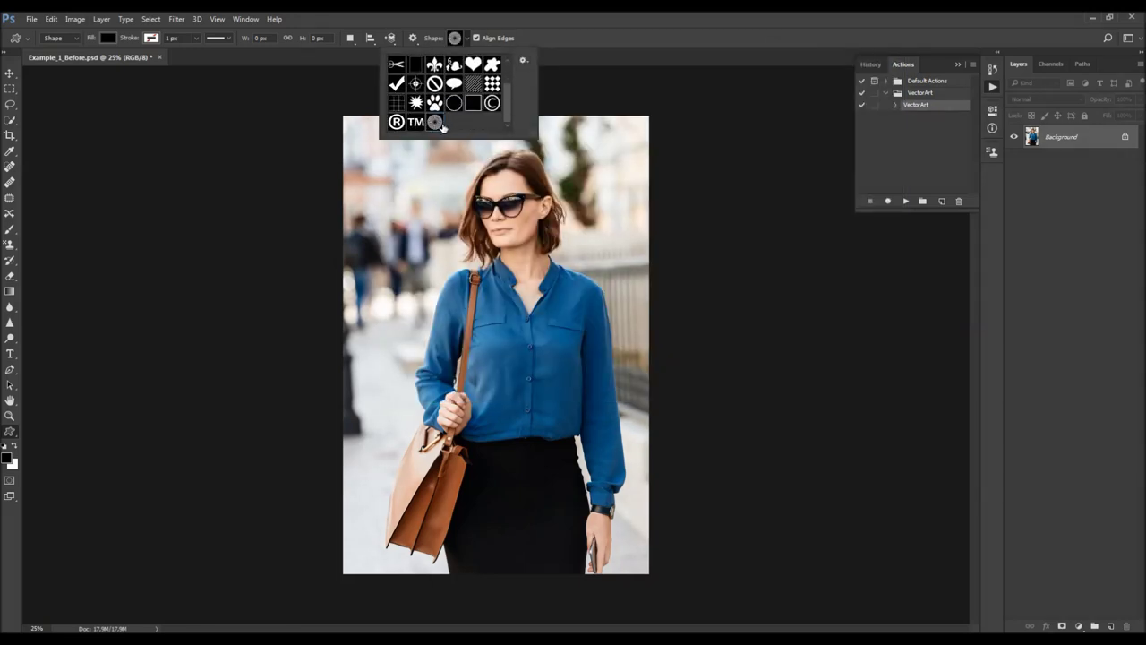
{"action": "key", "text": "Return"}
{"action": "key", "text": "v"}
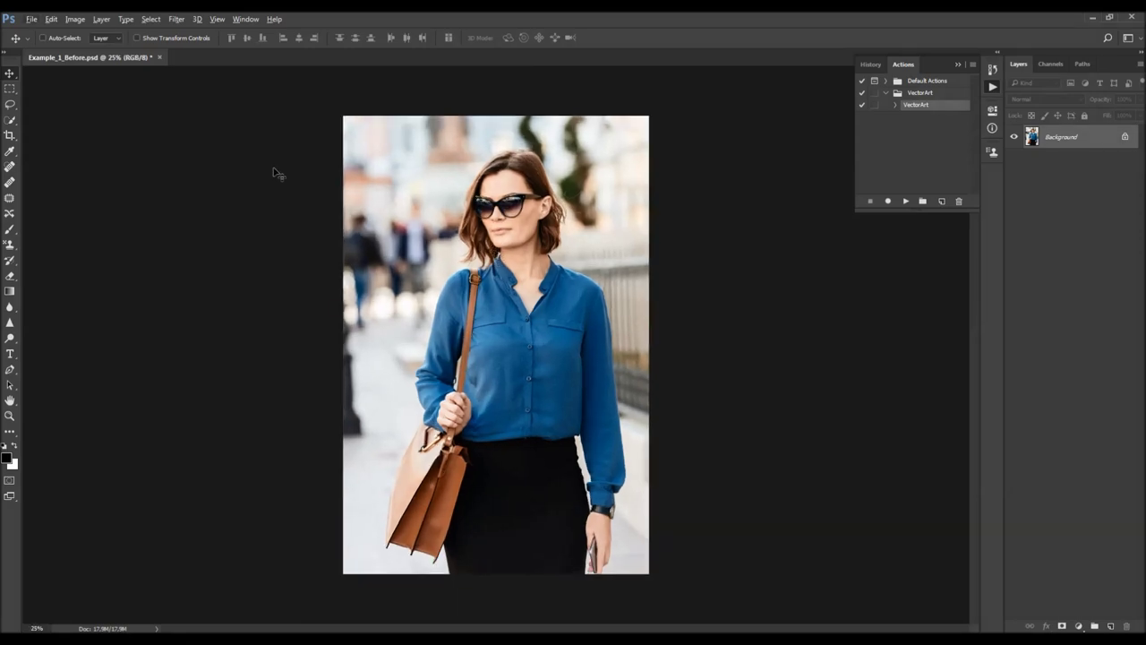
Create a new layer named "brush" above the Background layer
{"action": "left_click", "coordinate": [100, 20]}
{"action": "mouse_move", "coordinate": [106, 31]}
{"action": "left_click", "coordinate": [269, 29]}
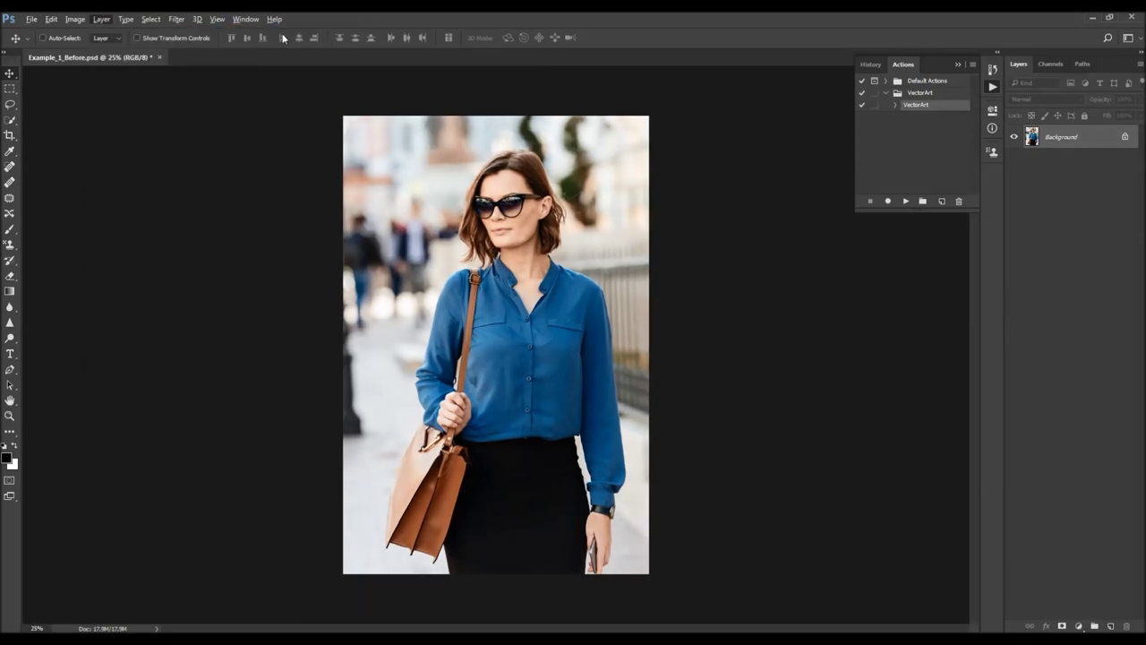
{"action": "type", "text": "brush"}
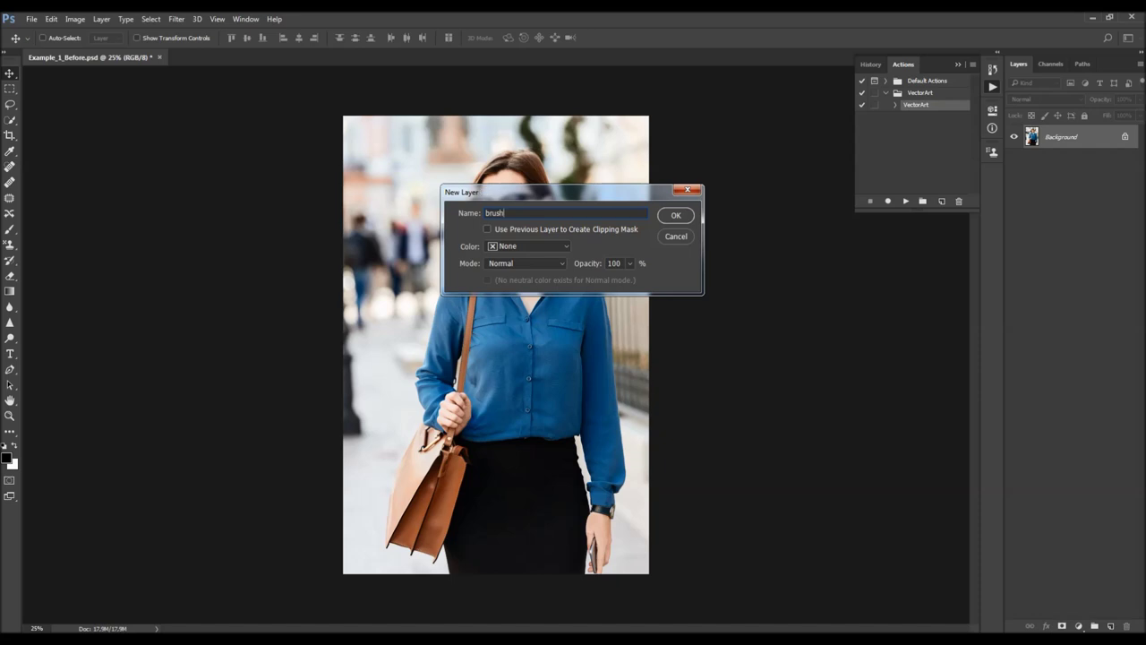
{"action": "left_click_drag", "start_coordinate": [514, 213], "coordinate": [453, 215]}
{"action": "left_click", "coordinate": [508, 213]}
{"action": "left_click", "coordinate": [676, 217]}
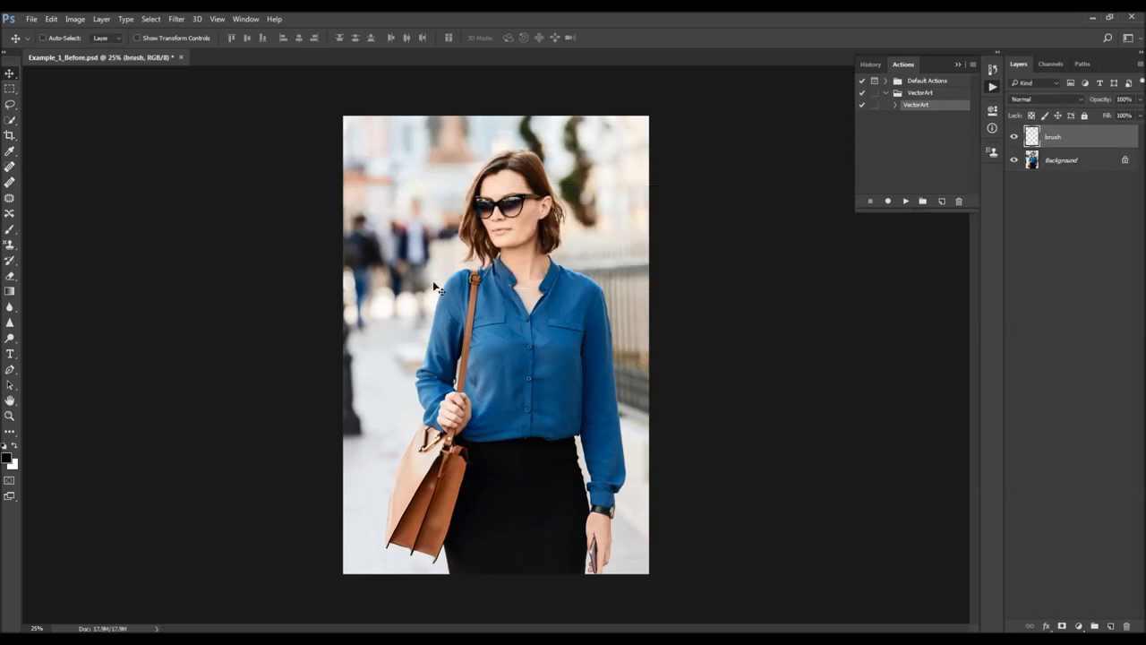
Activate the Brush tool, reduce its size to 400 px and set the foreground color to ff0000
{"action": "key", "text": "b"}
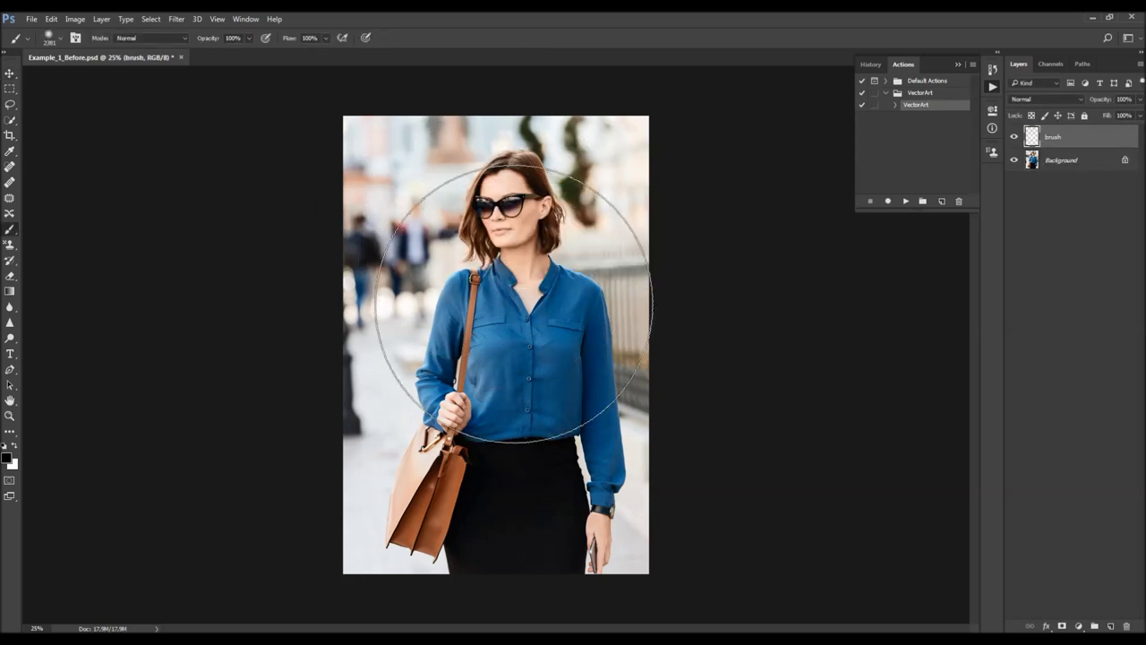
{"action": "key", "text": "bracketleft"}
{"action": "key", "text": "bracketleft"}
{"action": "key", "text": "bracketleft"}
{"action": "key", "text": "bracketleft"}
{"action": "key", "text": "bracketleft"}
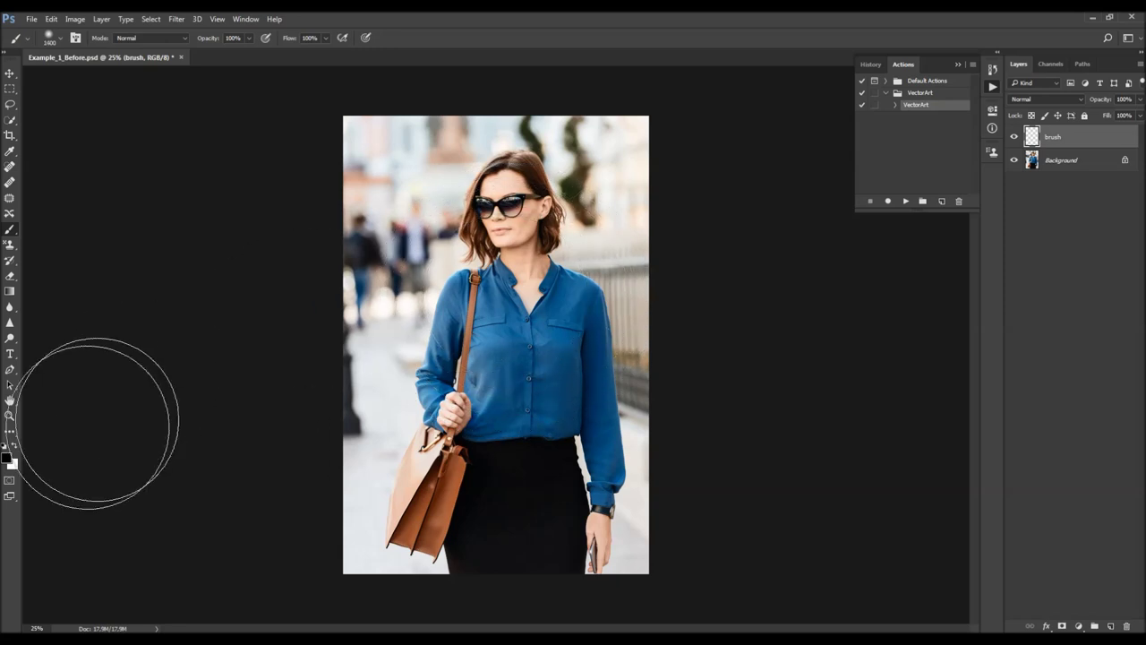
{"action": "left_click", "coordinate": [9, 458]}
{"action": "type", "text": "ff0000"}
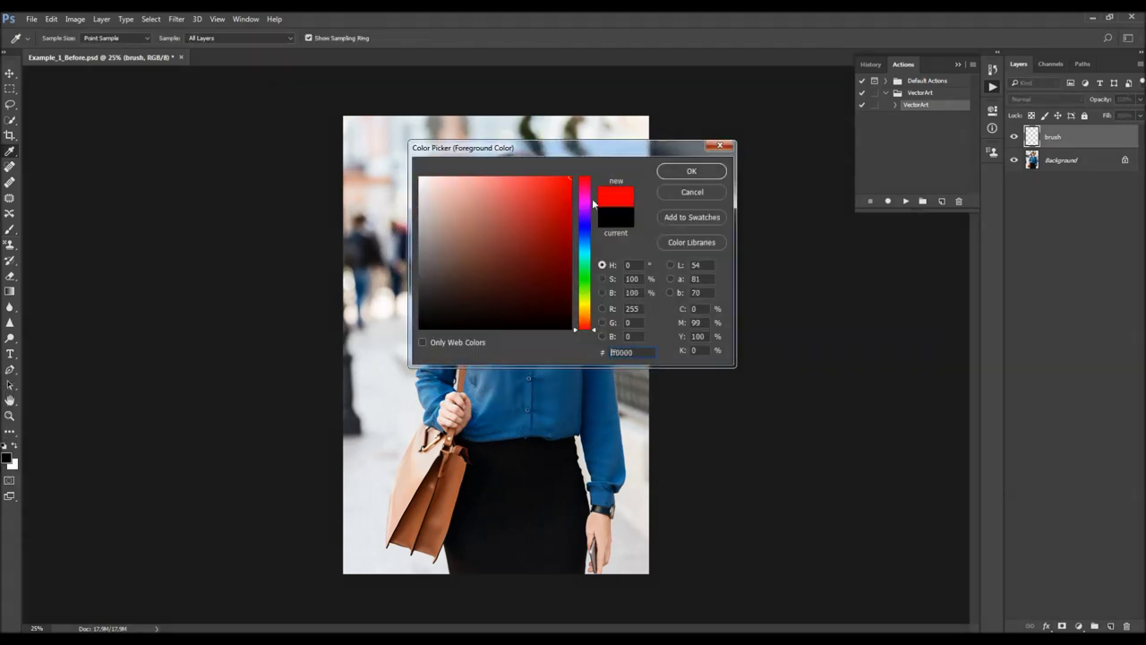
{"action": "key", "text": "Return"}
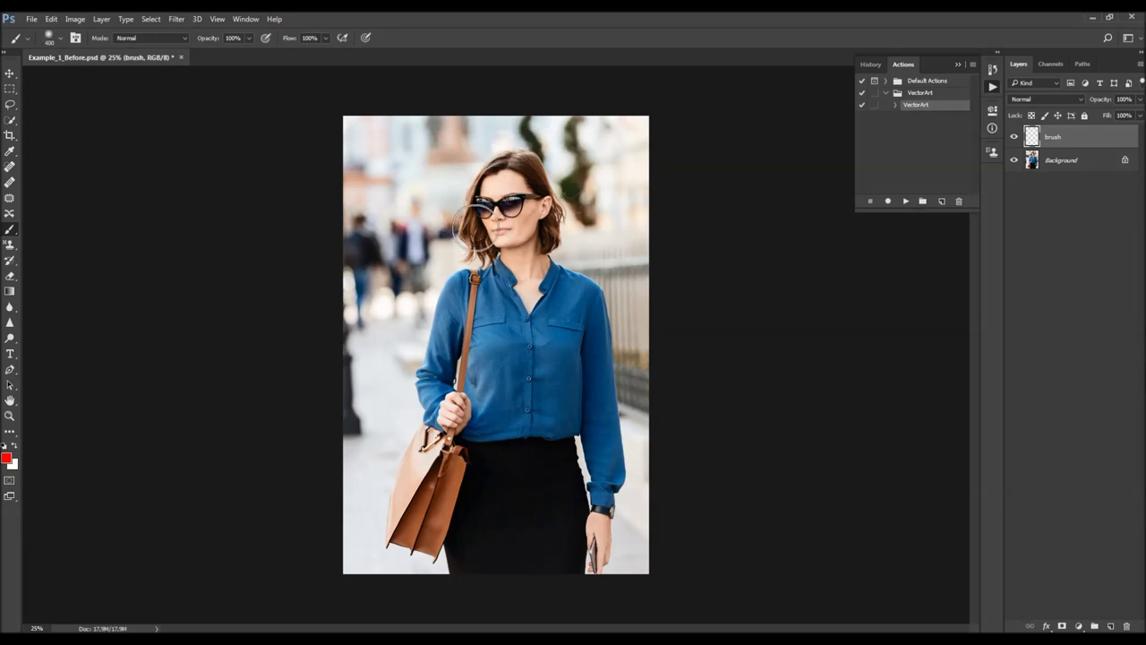
Try painting red over the woman's face and shirt with a hard round brush, and undo the strokes
{"action": "right_click", "coordinate": [481, 233]}
{"action": "double_click", "coordinate": [516, 337]}
{"action": "mouse_move", "coordinate": [506, 285]}
{"action": "left_mouse_down"}
{"action": "mouse_move", "coordinate": [508, 349]}
{"action": "mouse_move", "coordinate": [511, 231]}
{"action": "mouse_move", "coordinate": [503, 197]}
{"action": "mouse_move", "coordinate": [485, 215]}
{"action": "mouse_move", "coordinate": [488, 186]}
{"action": "mouse_move", "coordinate": [513, 203]}
{"action": "mouse_move", "coordinate": [525, 184]}
{"action": "mouse_move", "coordinate": [499, 205]}
{"action": "left_mouse_up"}
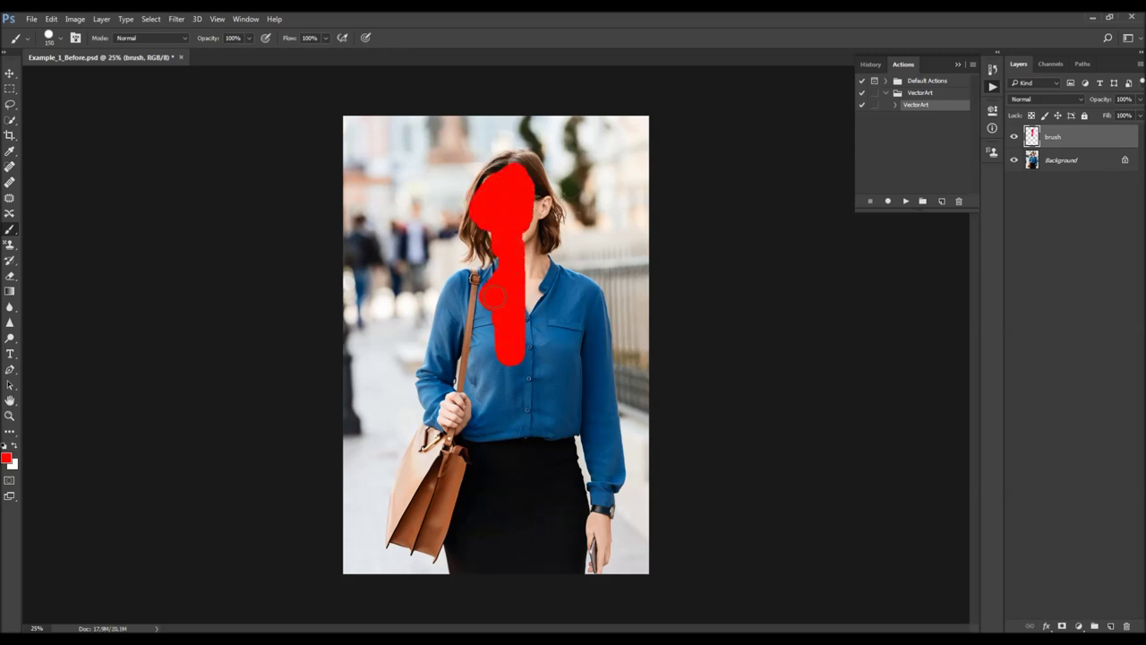
{"action": "key", "text": "ctrl+z"}
{"action": "key", "text": "v"}
{"action": "key", "text": "ctrl+z"}
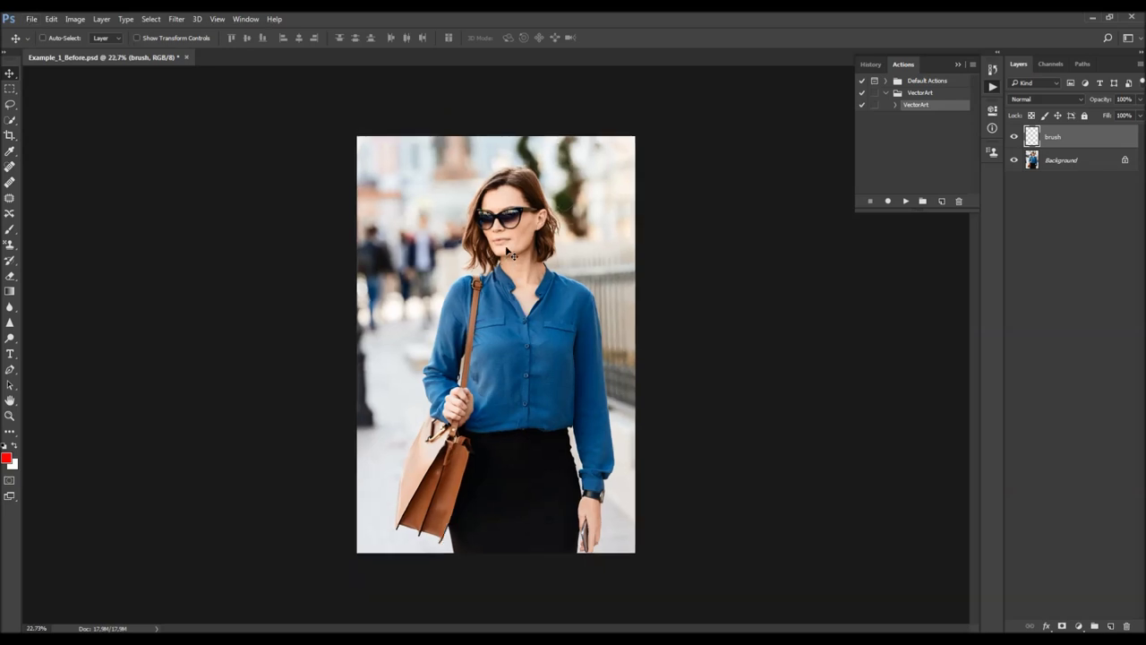
Select the backdrop around the woman on the Background layer with the Quick Selection tool and invert the selection
{"action": "left_click", "coordinate": [1072, 159]}
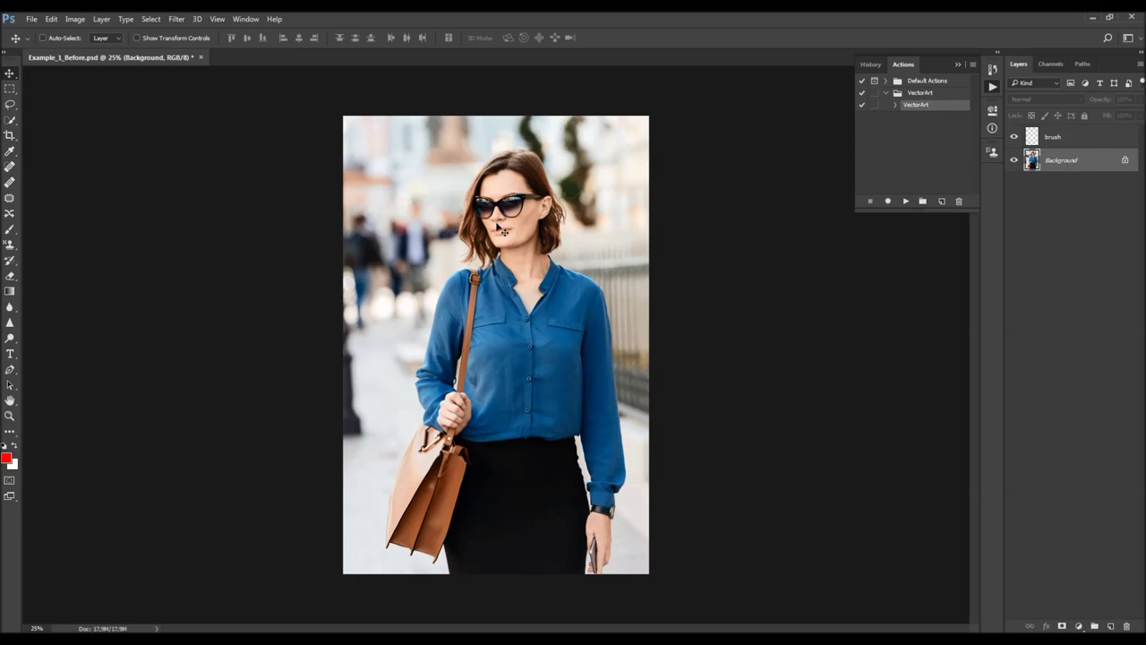
{"action": "left_click", "coordinate": [10, 121]}
{"action": "left_click", "coordinate": [61, 122]}
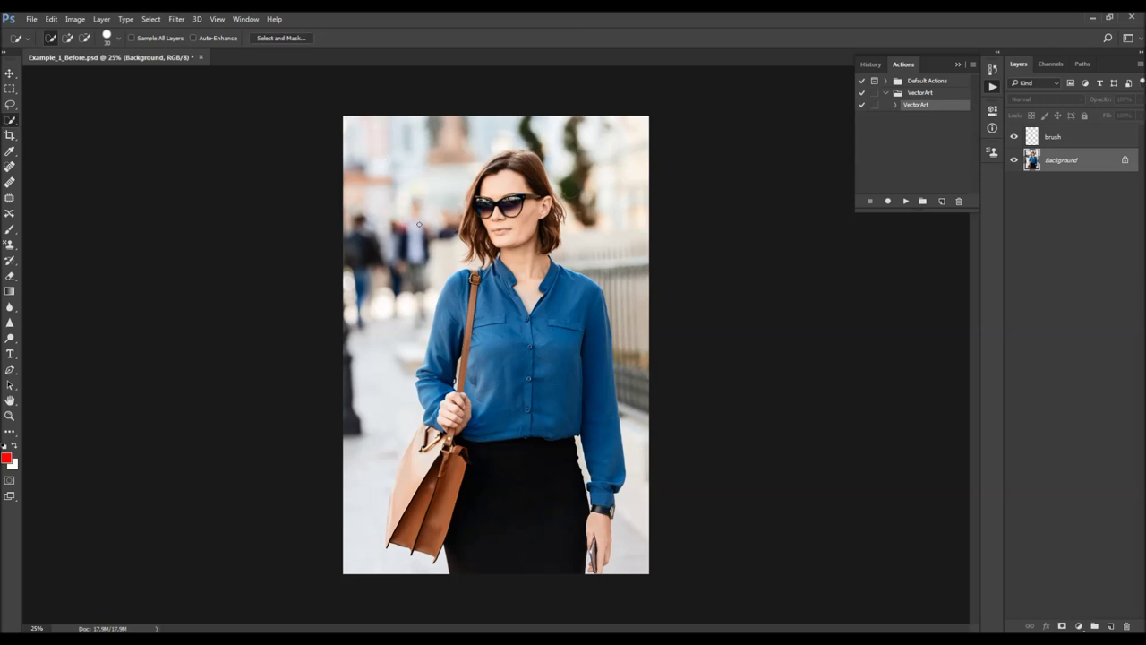
{"action": "left_click_drag", "start_coordinate": [403, 161], "coordinate": [364, 374]}
{"action": "mouse_move", "coordinate": [542, 132]}
{"action": "left_mouse_down"}
{"action": "mouse_move", "coordinate": [599, 149]}
{"action": "mouse_move", "coordinate": [631, 196]}
{"action": "left_mouse_up"}
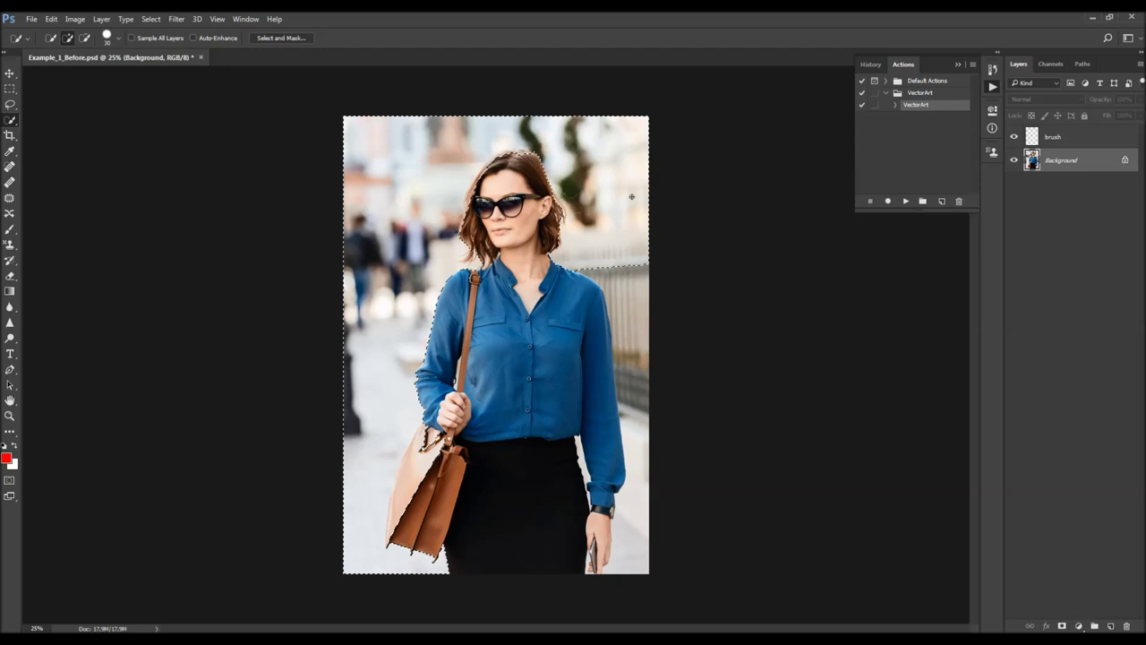
{"action": "left_click_drag", "start_coordinate": [636, 289], "coordinate": [638, 500]}
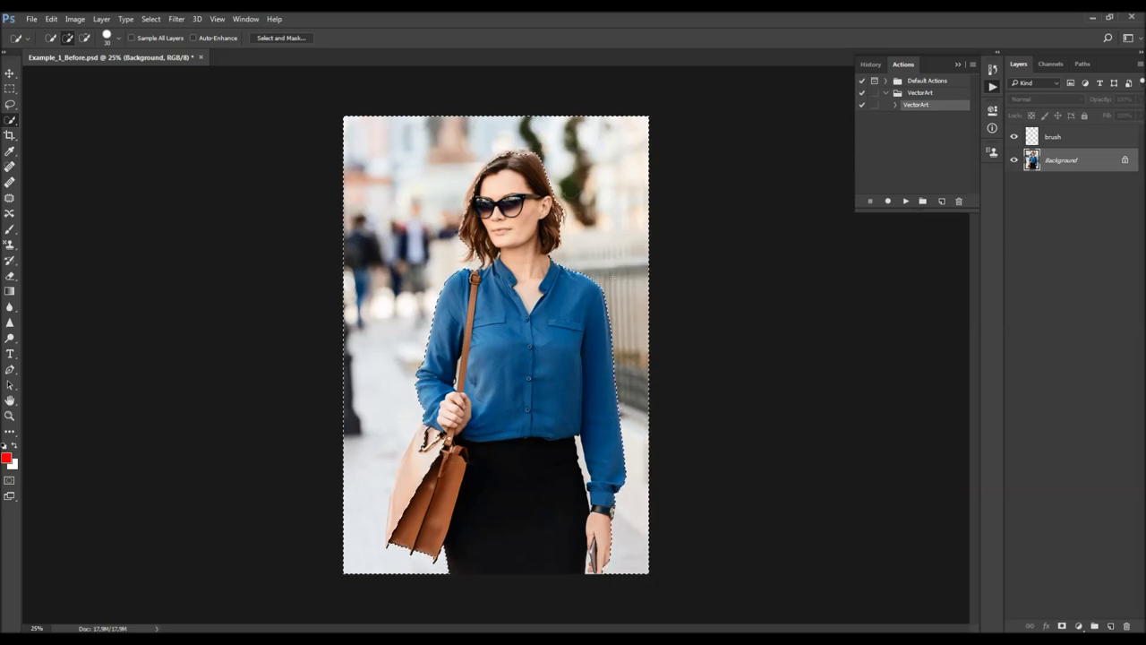
{"action": "key", "text": "alt"}
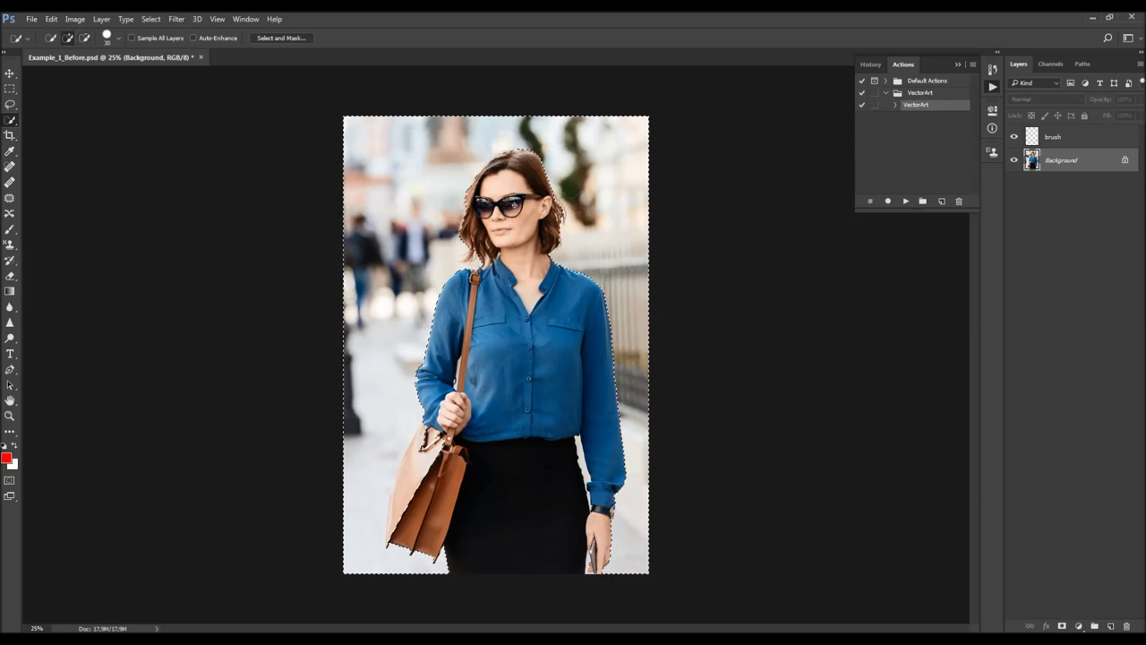
{"action": "key", "text": "ctrl+shift+i"}
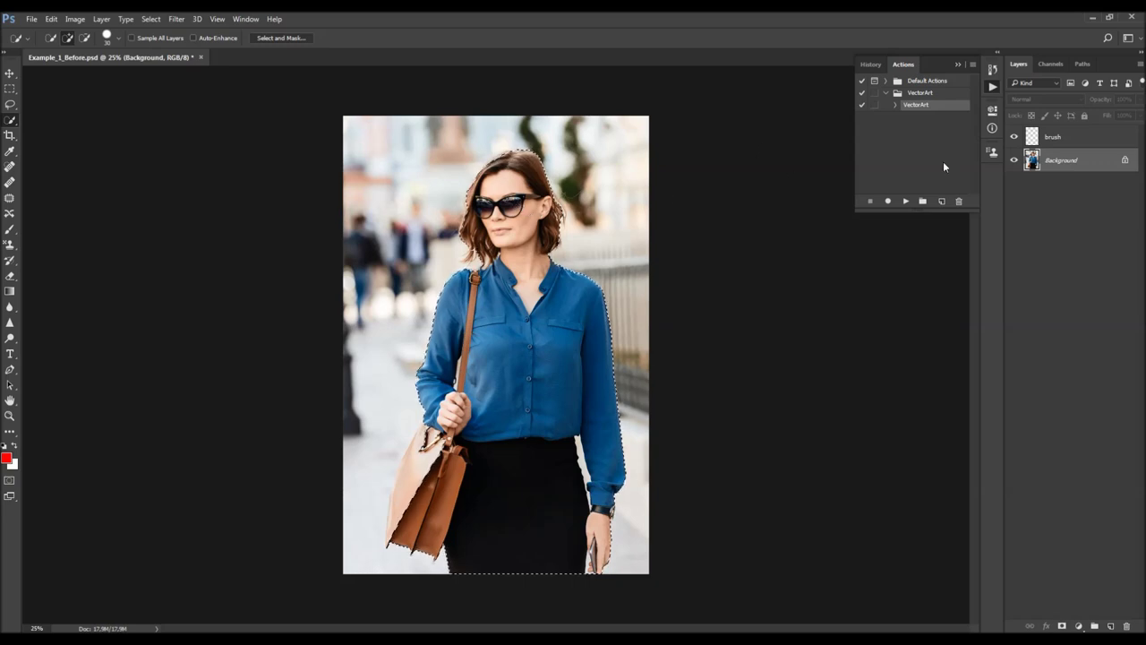
Fill the selected woman's silhouette with the foreground color on the brush layer and deselect
{"action": "left_click", "coordinate": [1057, 137]}
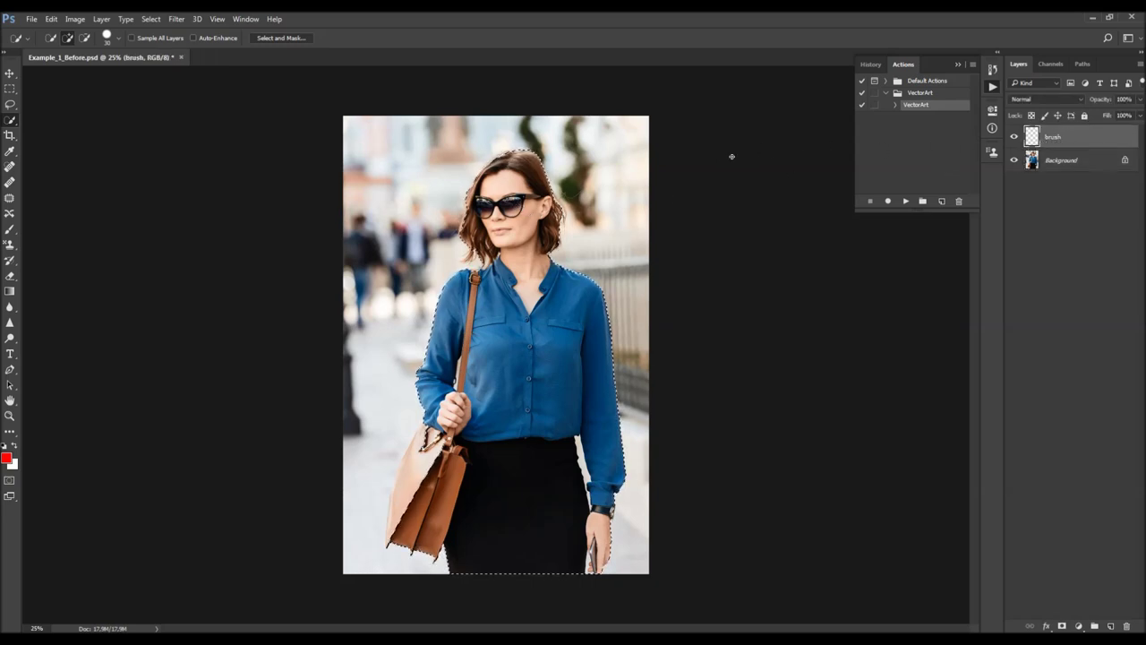
{"action": "key", "text": "shift+F5"}
{"action": "left_click", "coordinate": [620, 194]}
{"action": "left_click", "coordinate": [558, 198]}
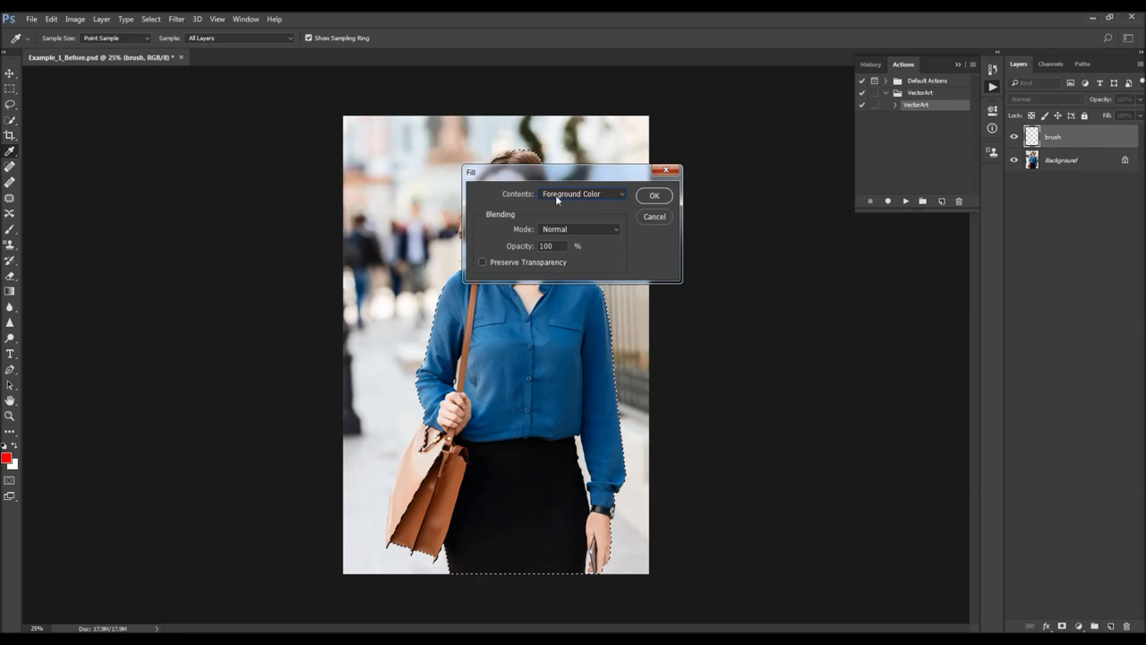
{"action": "left_click", "coordinate": [655, 196]}
{"action": "key", "text": "w"}
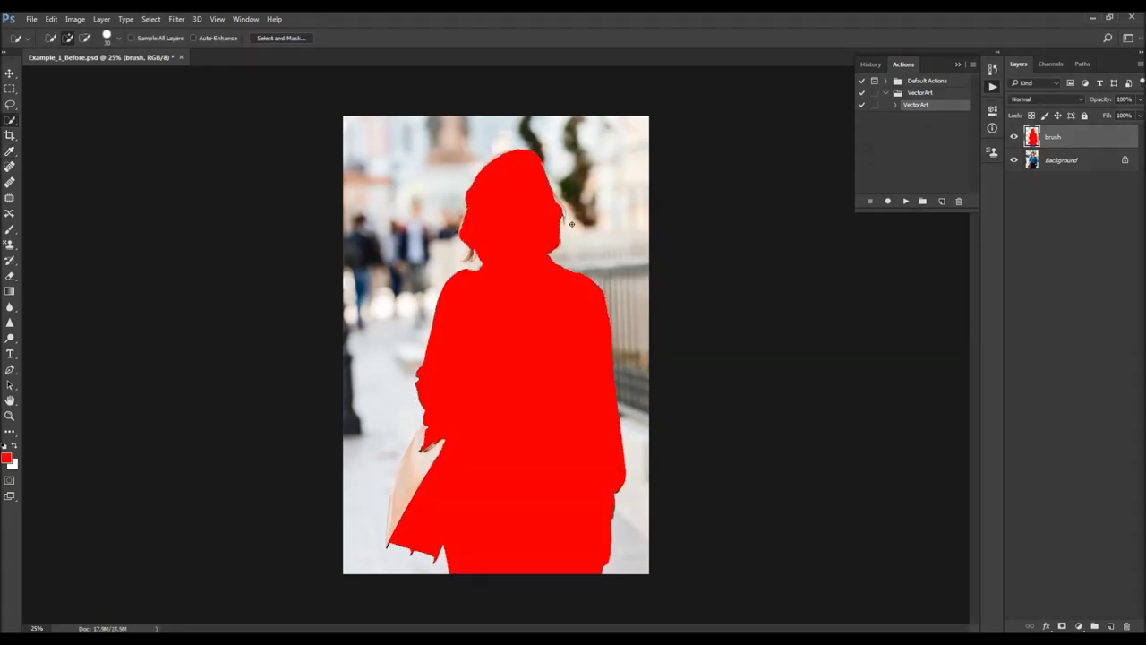
Undo the red silhouette fill on the brush layer and remove the selection
{"action": "key", "text": "v"}
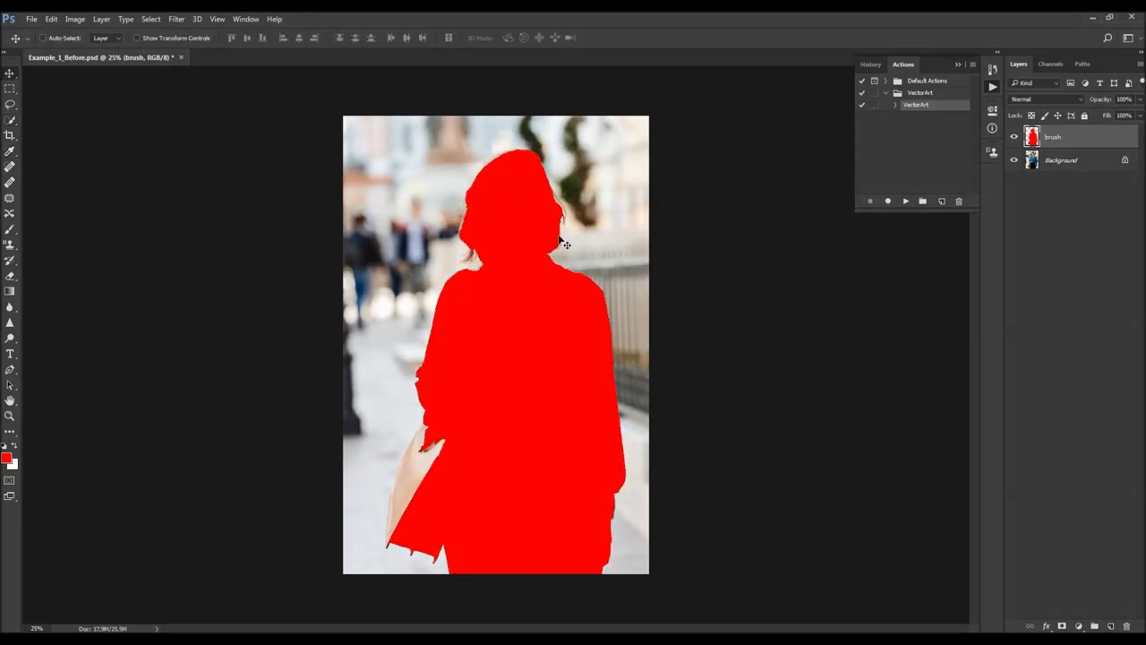
{"action": "key", "text": "Delete"}
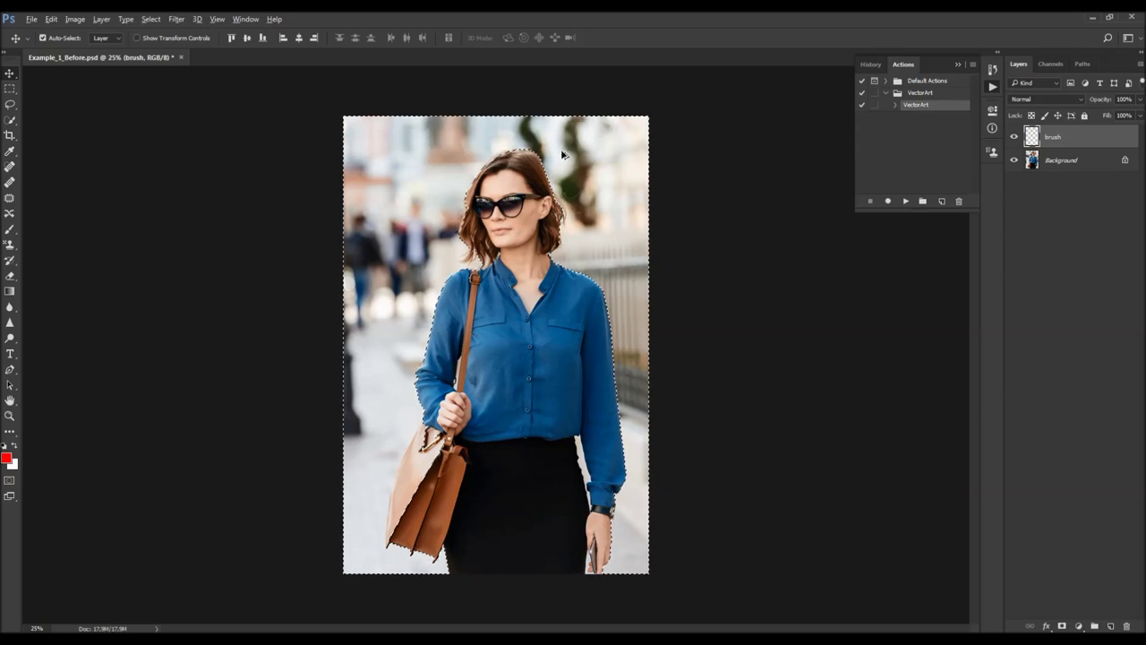
{"action": "key", "text": "ctrl+d"}
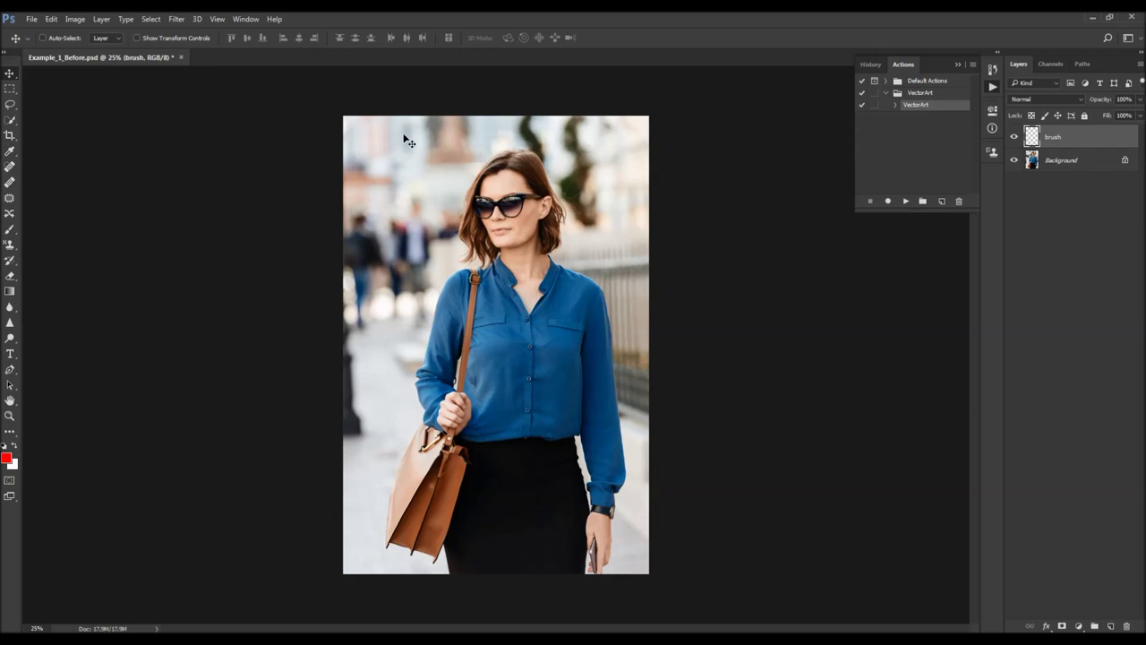
Close the current document and open Example_1_Brushed.psd
{"action": "left_click", "coordinate": [180, 58]}
{"action": "left_click", "coordinate": [32, 19]}
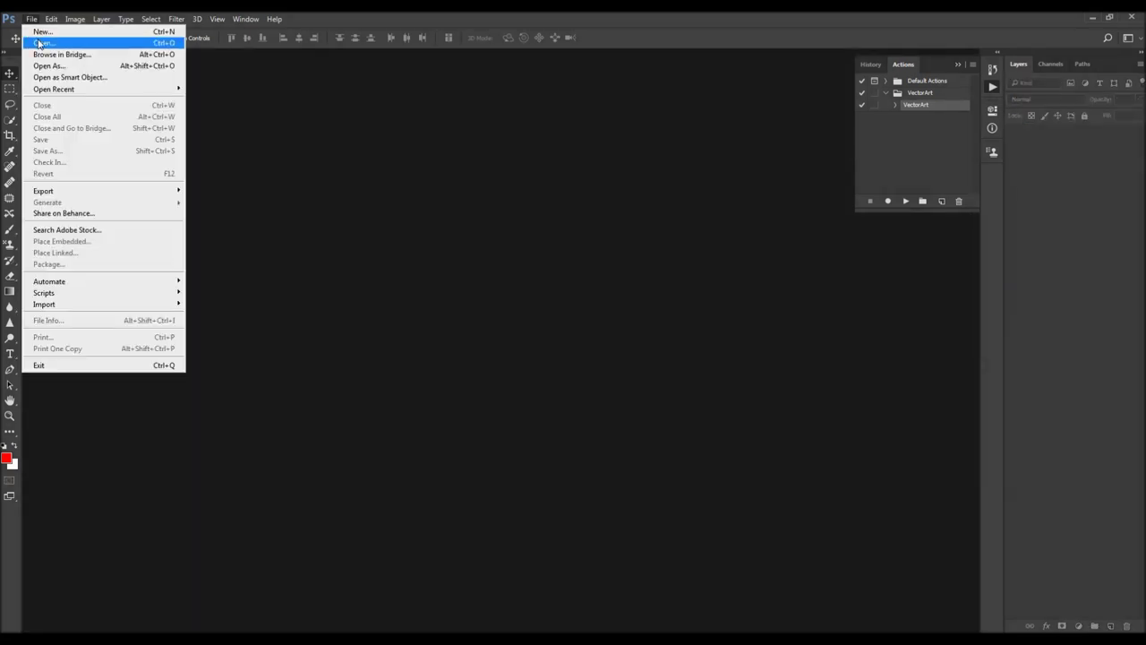
{"action": "left_click", "coordinate": [36, 41]}
{"action": "double_click", "coordinate": [251, 128]}
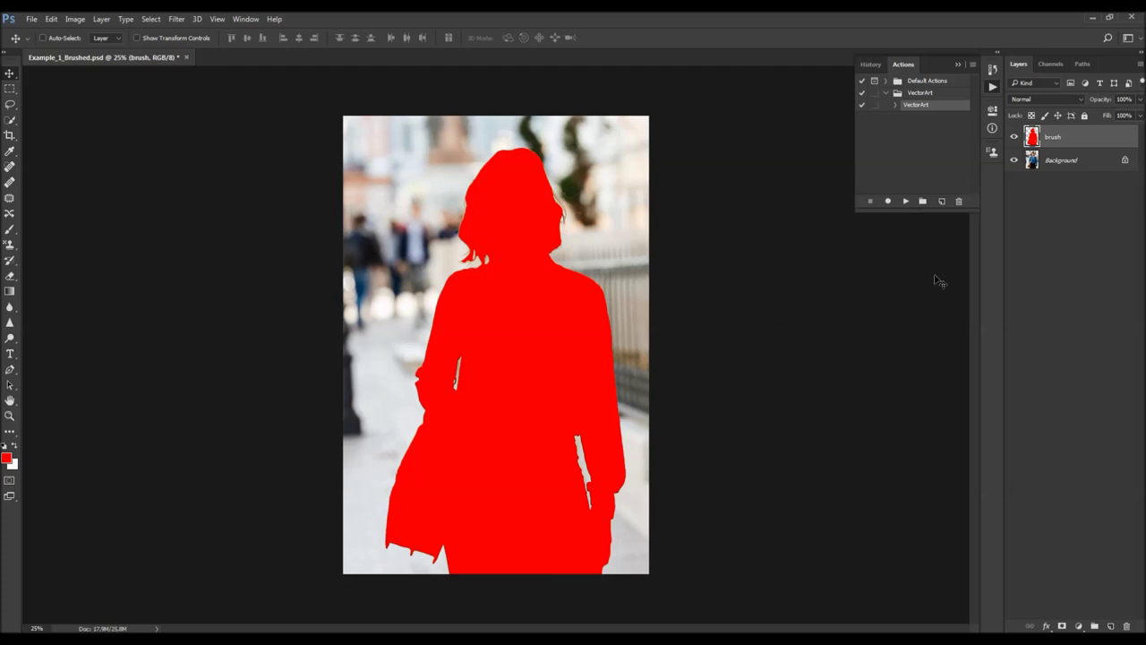
Run the VectorArt action on the brushed photo and collapse the list of actions
{"action": "left_click", "coordinate": [905, 200]}
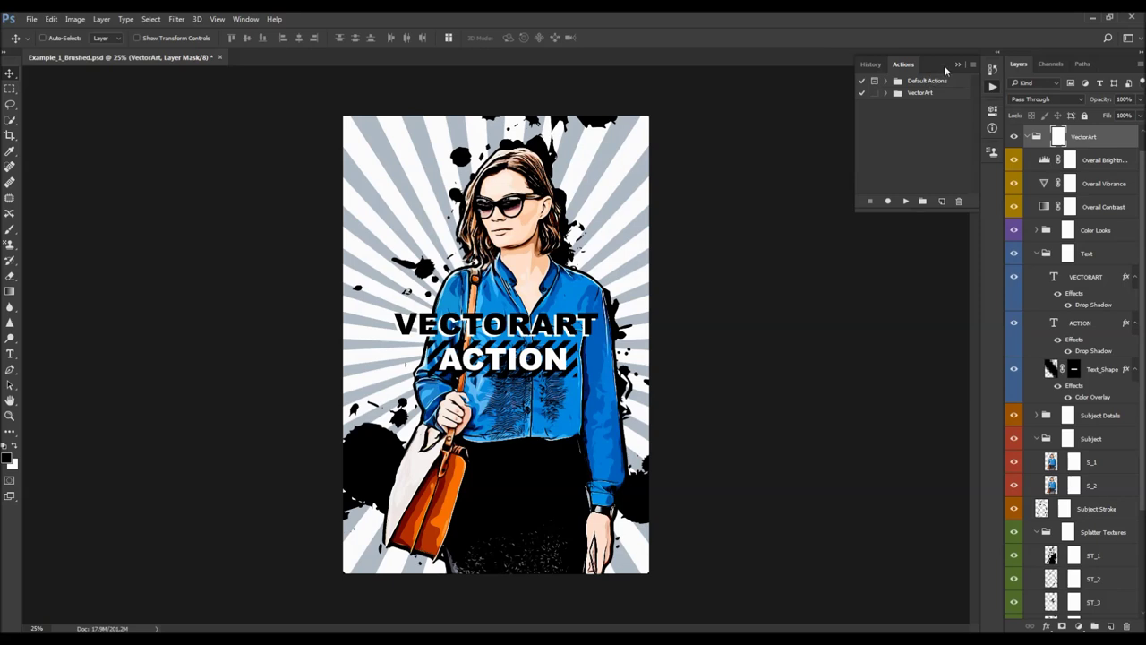
{"action": "left_click", "coordinate": [957, 66]}
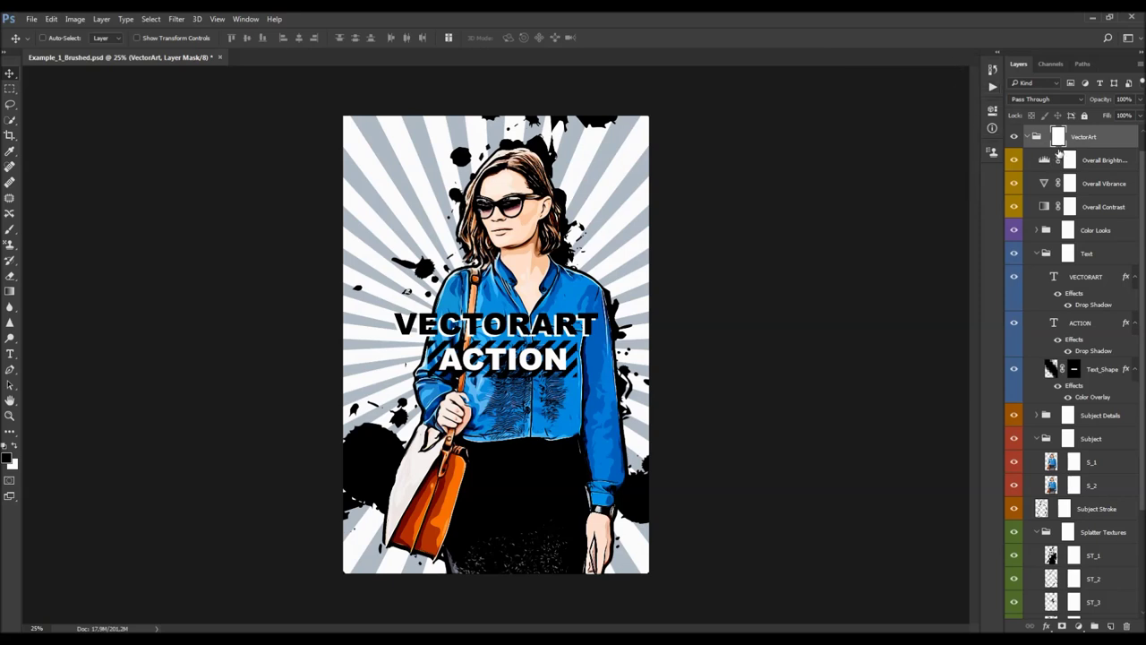
Review the generated layers and collapse all subgroups inside the VectorArt group, keeping the main group open
{"action": "scroll", "coordinate": [1066, 163], "scroll_direction": "up", "scroll_amount": 1}
{"action": "scroll", "coordinate": [1068, 168], "scroll_direction": "down", "scroll_amount": 3}
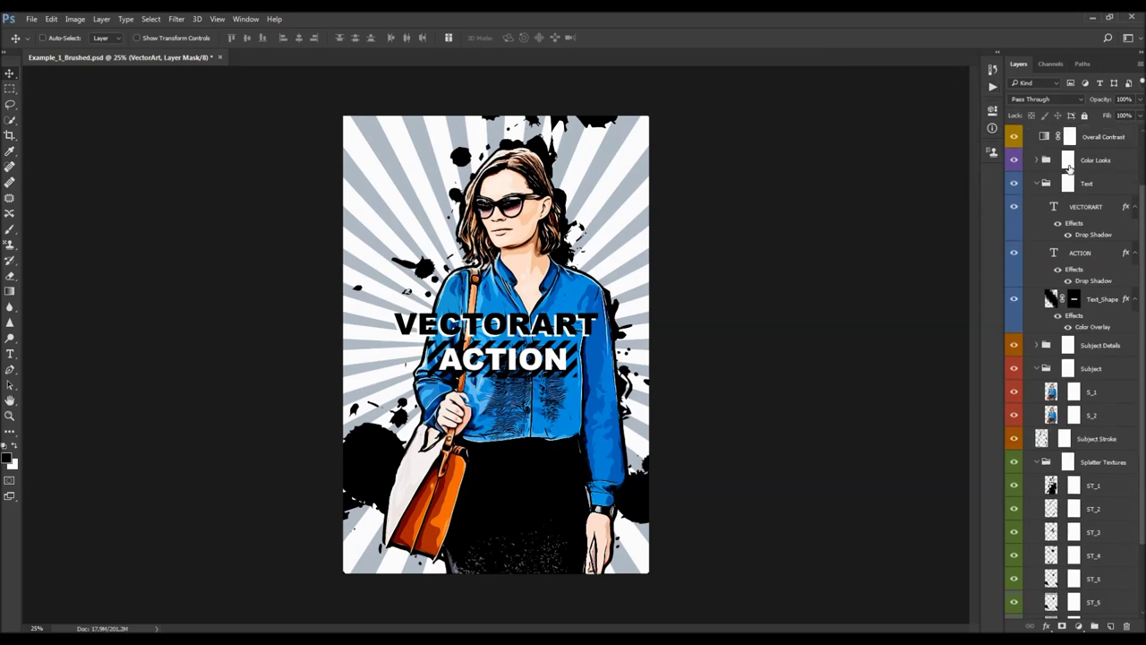
{"action": "scroll", "coordinate": [1069, 143], "scroll_direction": "up", "scroll_amount": 3}
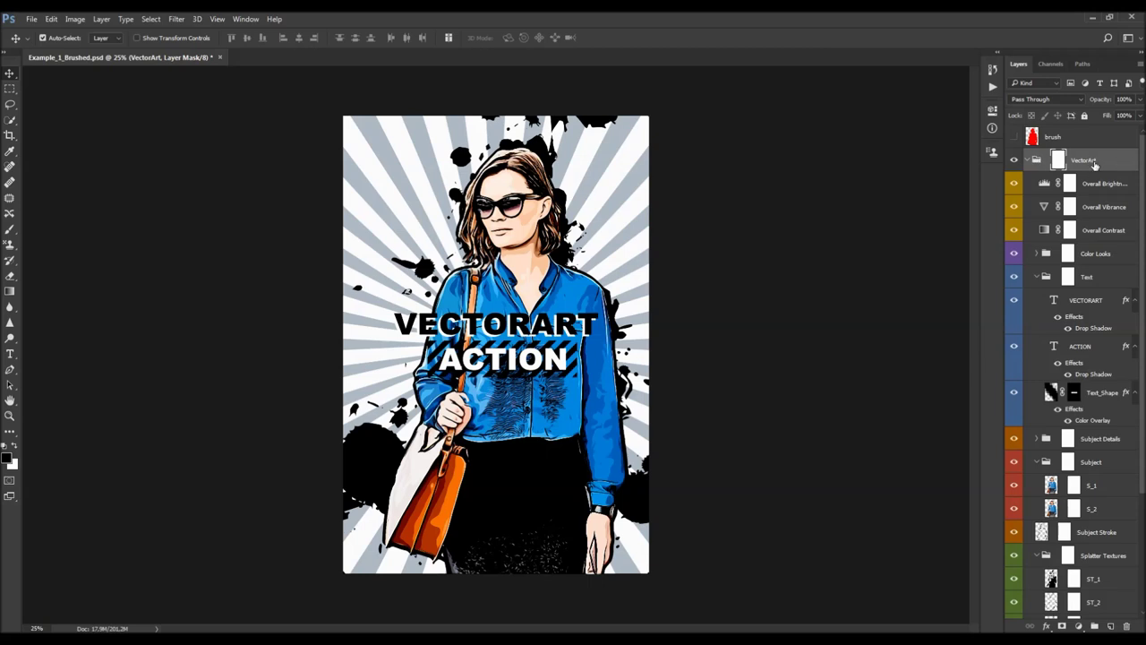
{"action": "left_click", "coordinate": [1032, 160], "text": "alt"}
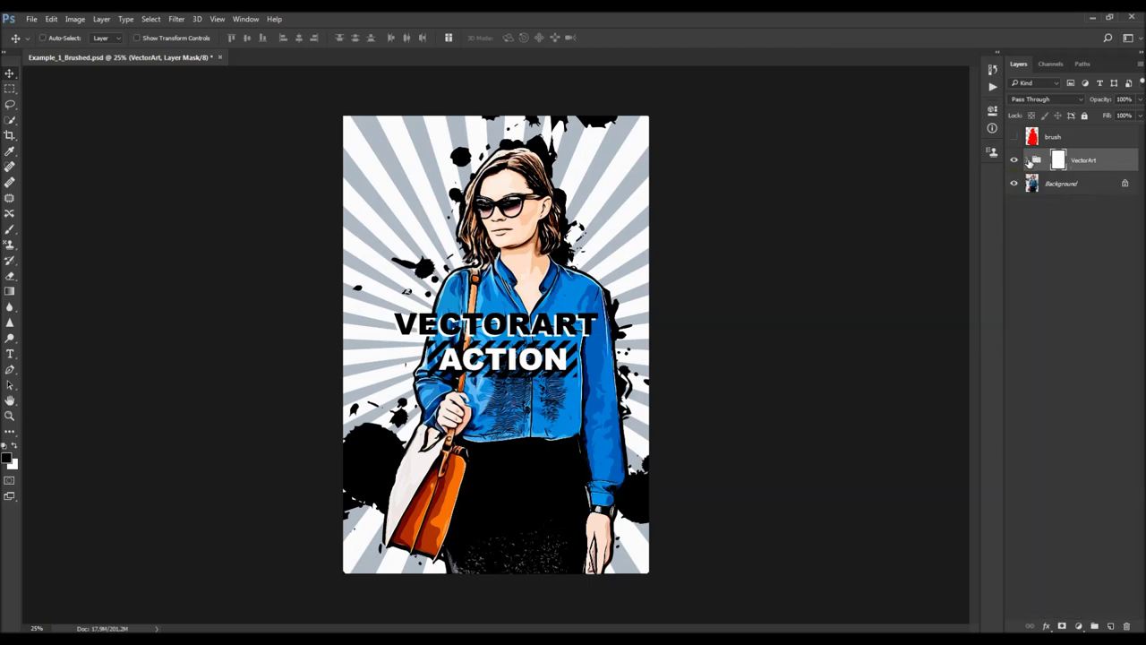
{"action": "left_click", "coordinate": [1032, 159]}
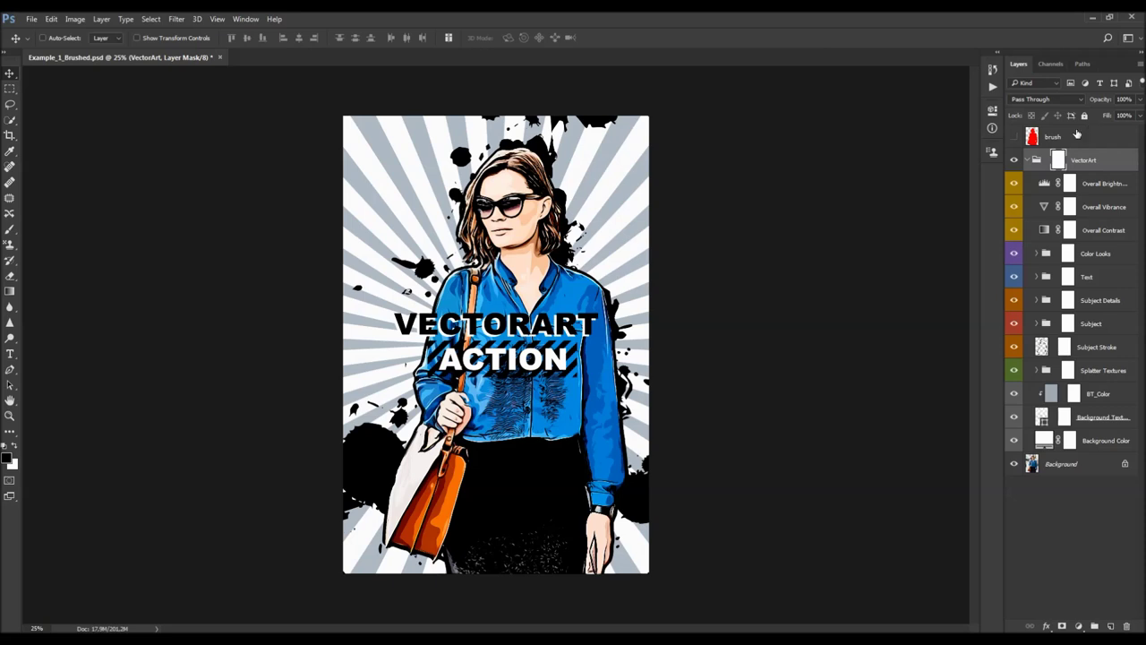
{"action": "scroll", "coordinate": [565, 269], "scroll_direction": "up", "scroll_amount": 1}
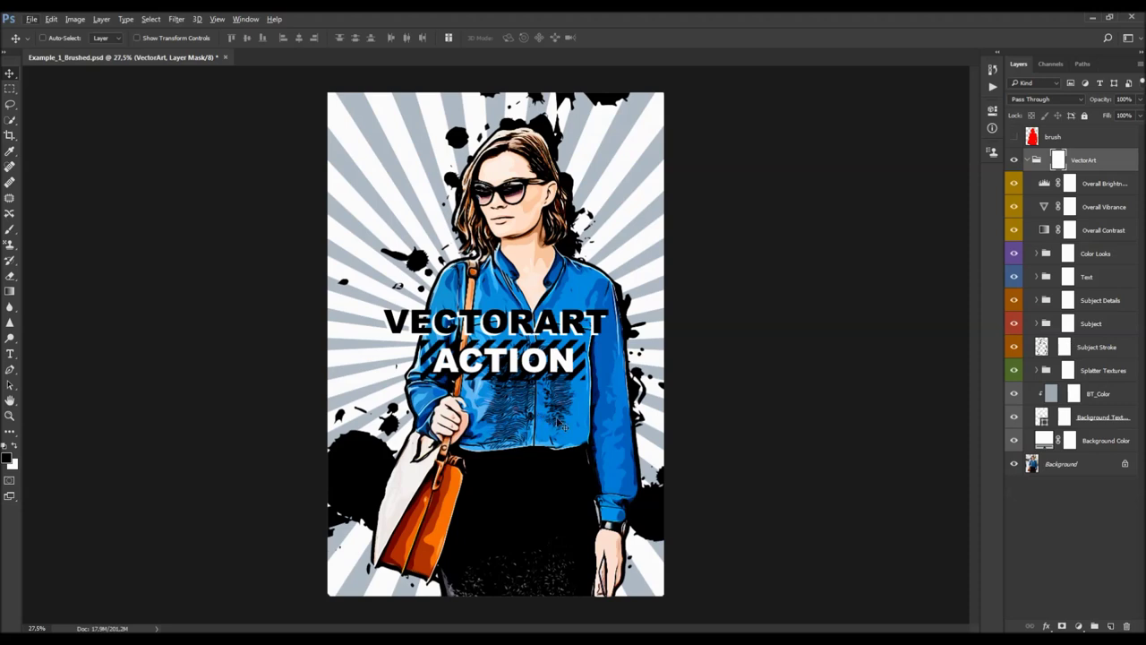
Change the Background Color fill layer's colour to bright blue, 1e98e6
{"action": "left_click", "coordinate": [1066, 465]}
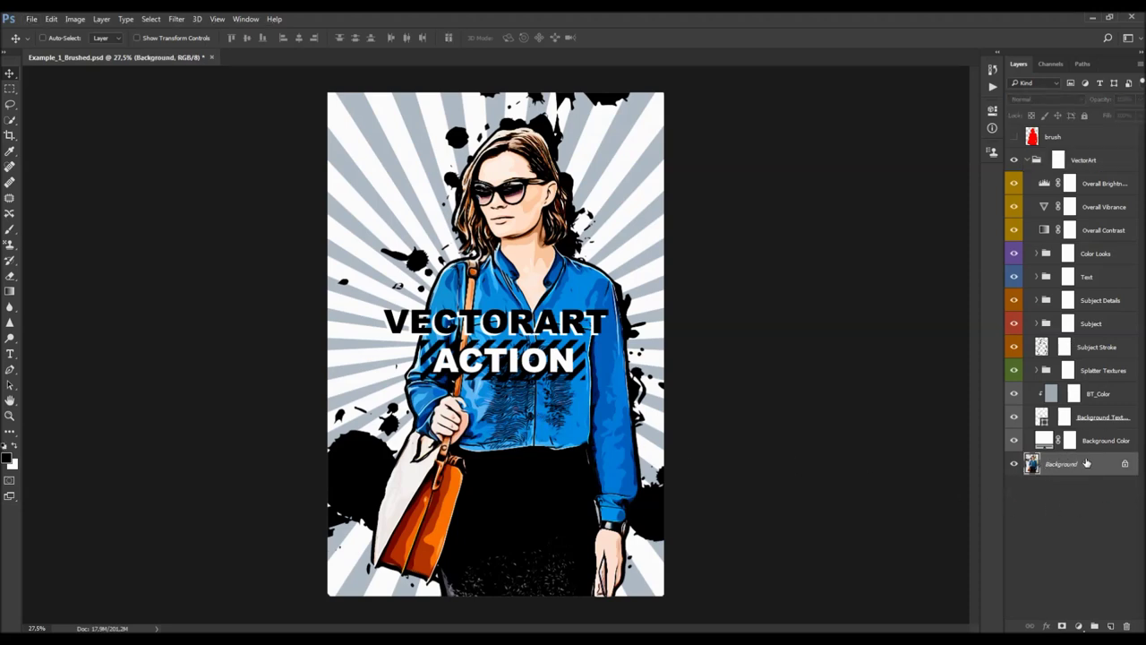
{"action": "left_click", "coordinate": [1103, 443]}
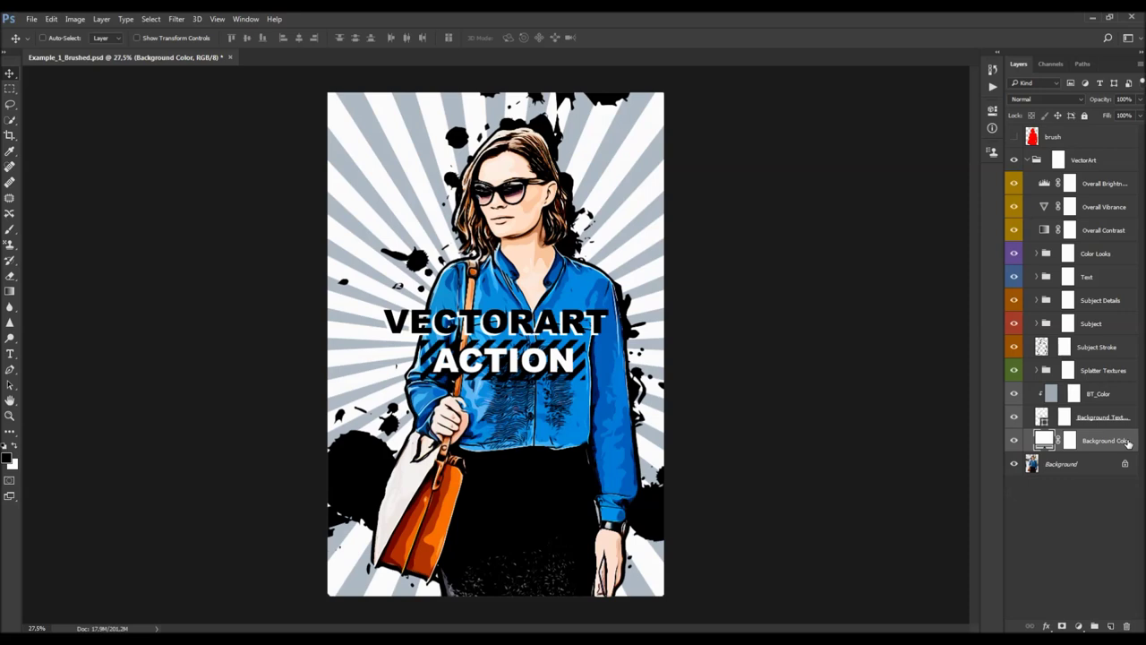
{"action": "double_click", "coordinate": [1044, 440]}
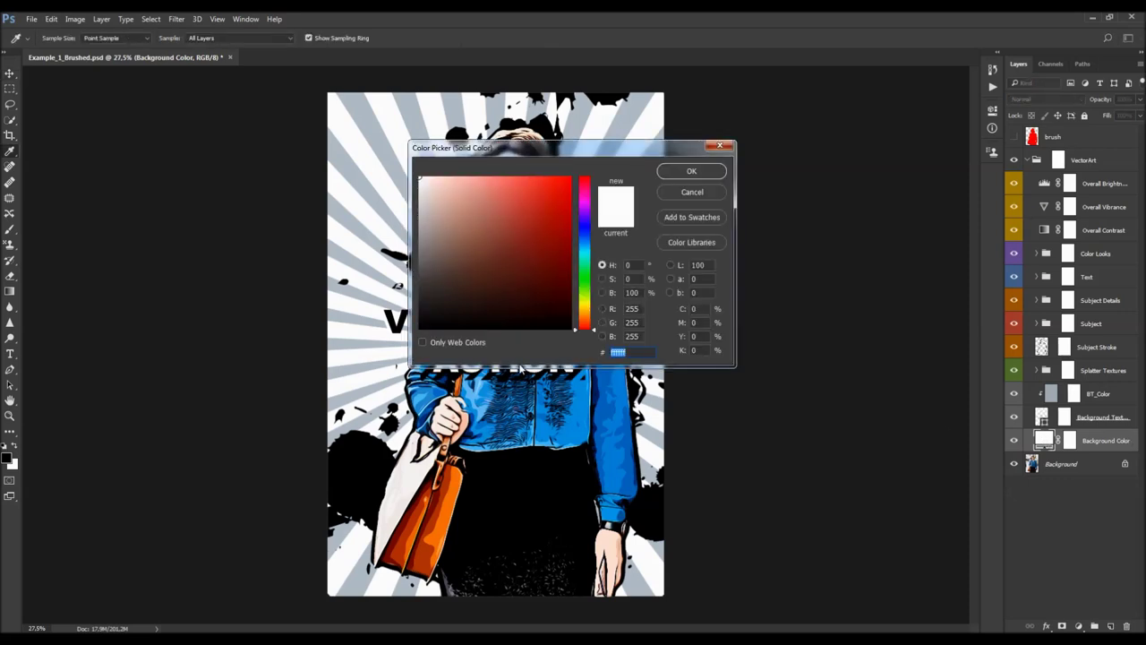
{"action": "left_click_drag", "start_coordinate": [542, 161], "coordinate": [714, 240]}
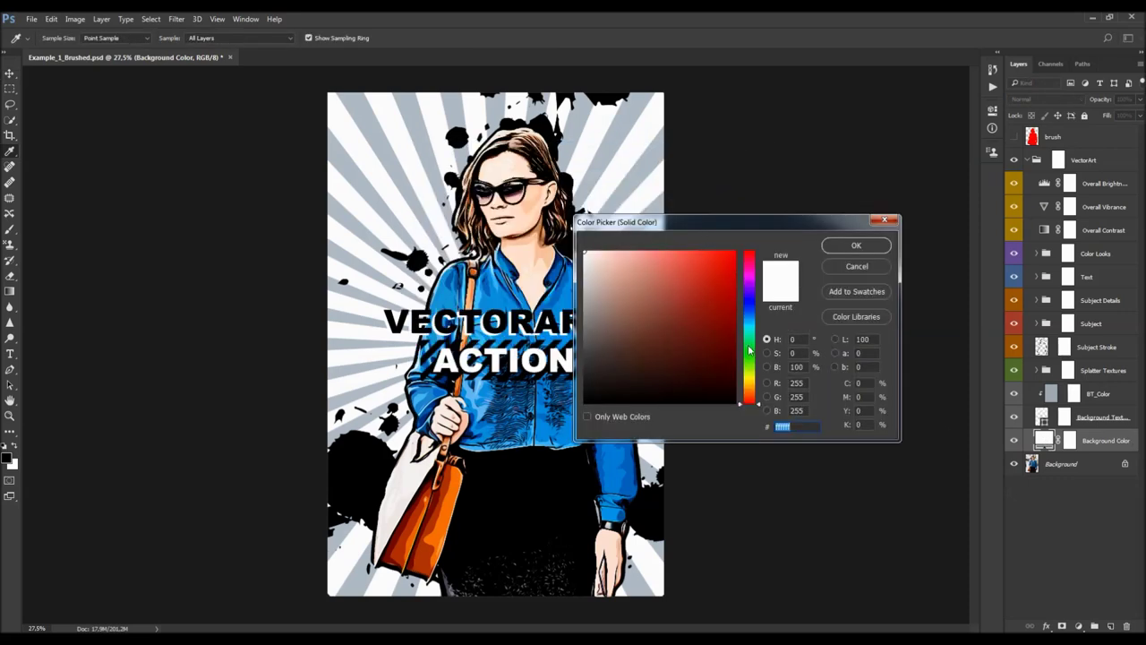
{"action": "left_click_drag", "start_coordinate": [753, 404], "coordinate": [743, 267]}
{"action": "left_click", "coordinate": [684, 267]}
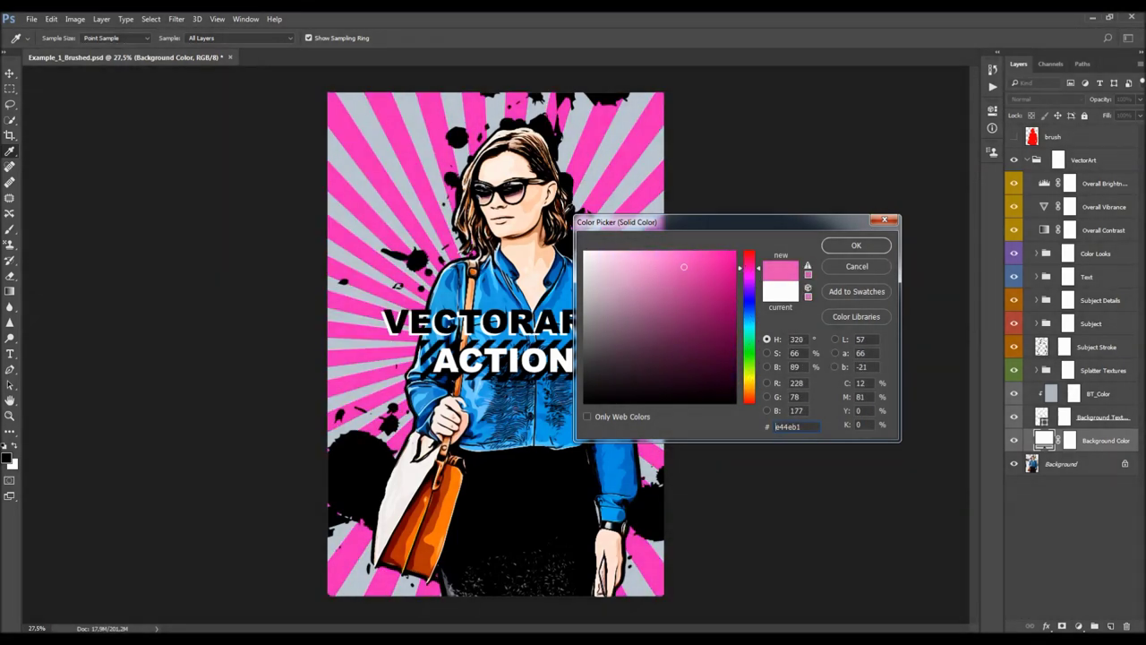
{"action": "mouse_move", "coordinate": [755, 330]}
{"action": "left_mouse_down"}
{"action": "mouse_move", "coordinate": [745, 306]}
{"action": "mouse_move", "coordinate": [748, 317]}
{"action": "left_mouse_up"}
{"action": "left_click_drag", "start_coordinate": [694, 276], "coordinate": [715, 267]}
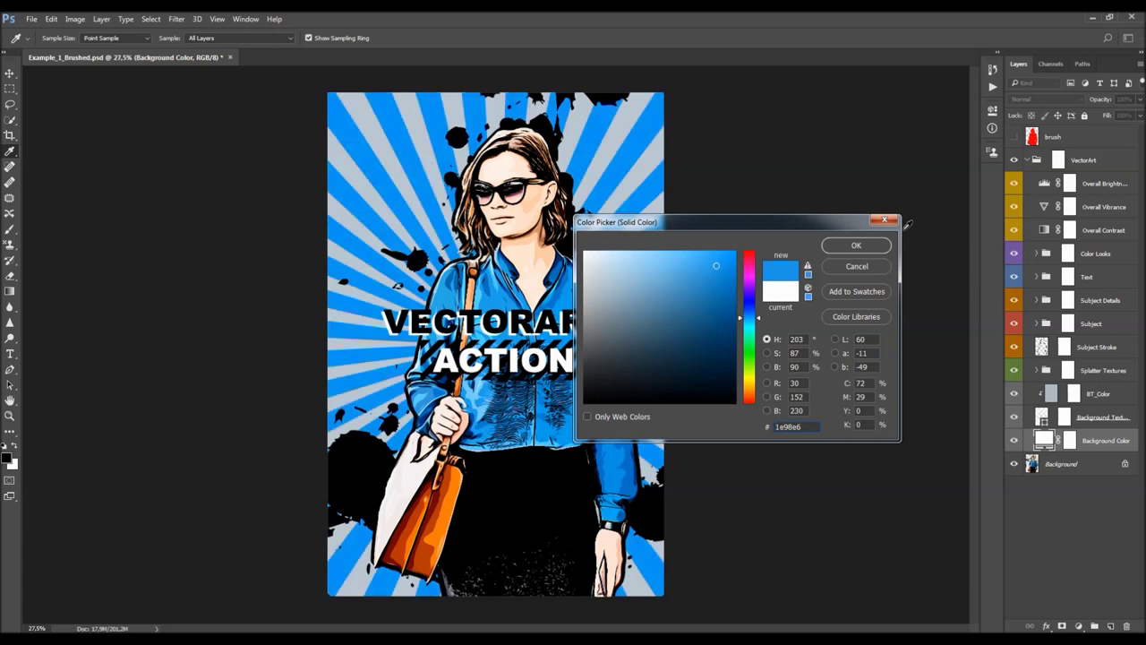
{"action": "left_click", "coordinate": [864, 249]}
Select the Background Texture layer and examine its effect by hiding and showing it
{"action": "left_click", "coordinate": [1094, 425]}
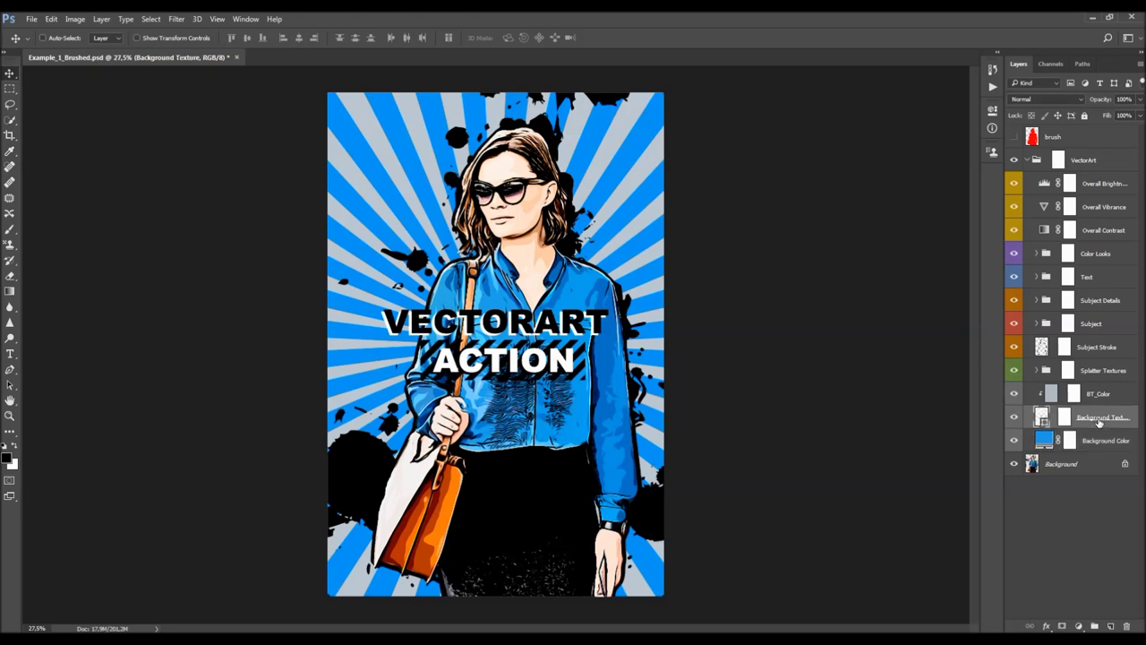
{"action": "double_click", "coordinate": [1090, 420]}
{"action": "left_click", "coordinate": [1013, 418]}
{"action": "left_click", "coordinate": [1014, 418]}
Check how the BT_Color layer tints the background rays, and hide that layer
{"action": "left_click", "coordinate": [1103, 401]}
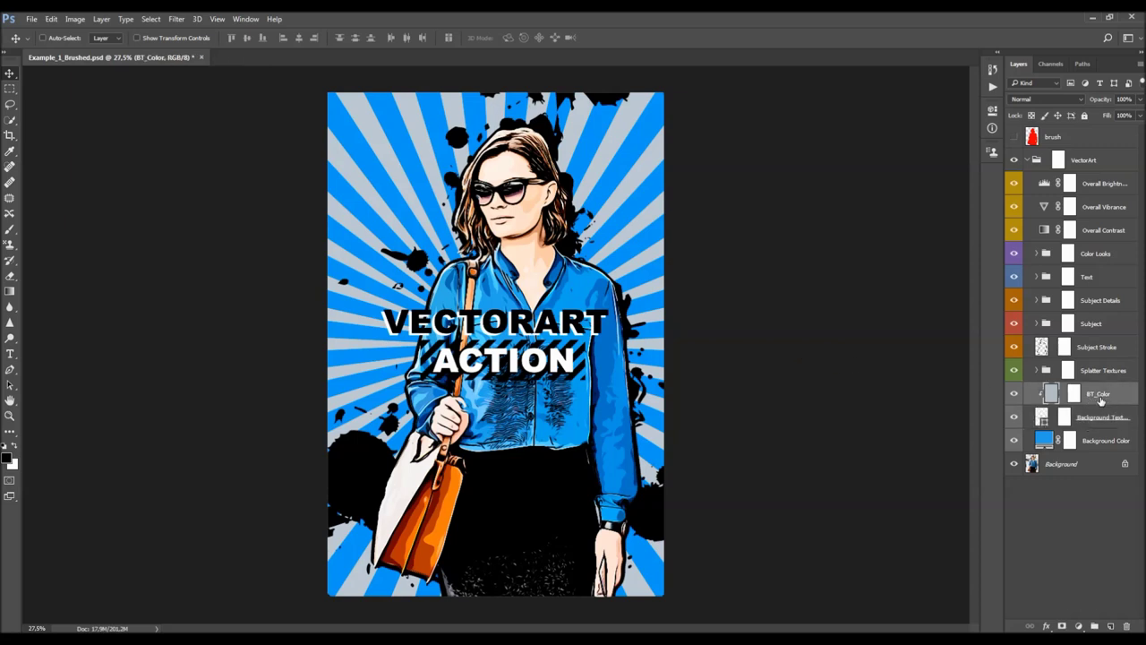
{"action": "left_click", "coordinate": [1014, 395]}
{"action": "left_click", "coordinate": [1015, 395]}
{"action": "mouse_move", "coordinate": [767, 312]}
{"action": "left_mouse_down"}
{"action": "mouse_move", "coordinate": [776, 292]}
{"action": "mouse_move", "coordinate": [739, 272]}
{"action": "mouse_move", "coordinate": [759, 296]}
{"action": "left_mouse_up"}
{"action": "left_click", "coordinate": [1015, 394]}
{"action": "left_click", "coordinate": [1014, 395]}
{"action": "left_click", "coordinate": [1014, 394]}
Try a dark purple fill, 5f1a58, on the Background Texture layer
{"action": "left_click", "coordinate": [1097, 419]}
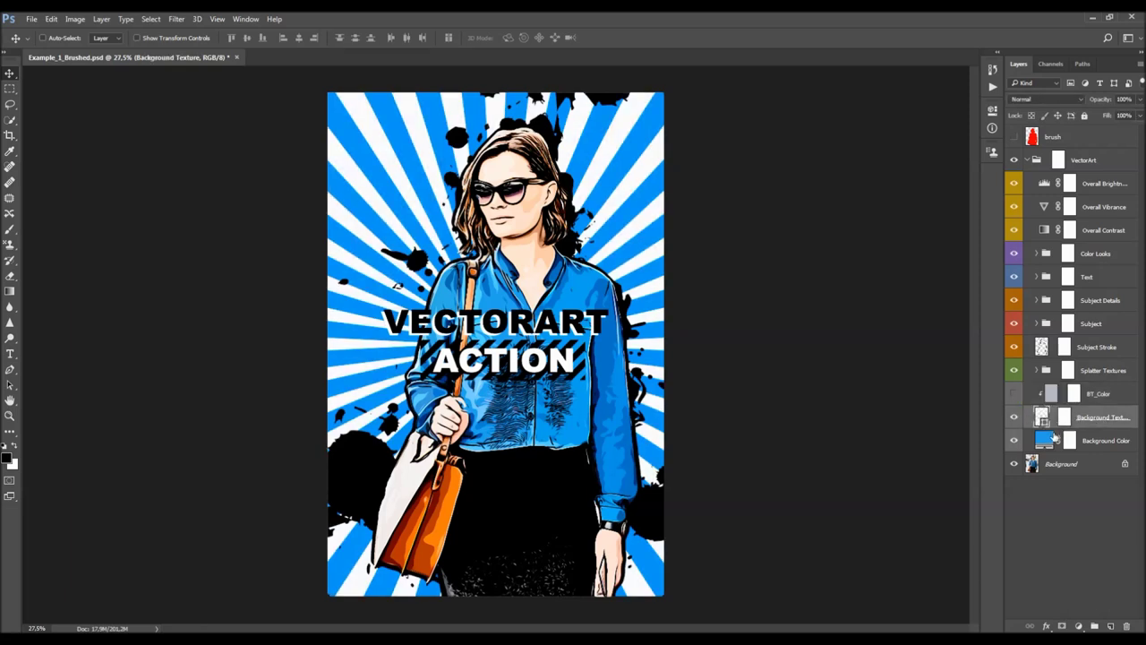
{"action": "double_click", "coordinate": [1042, 417]}
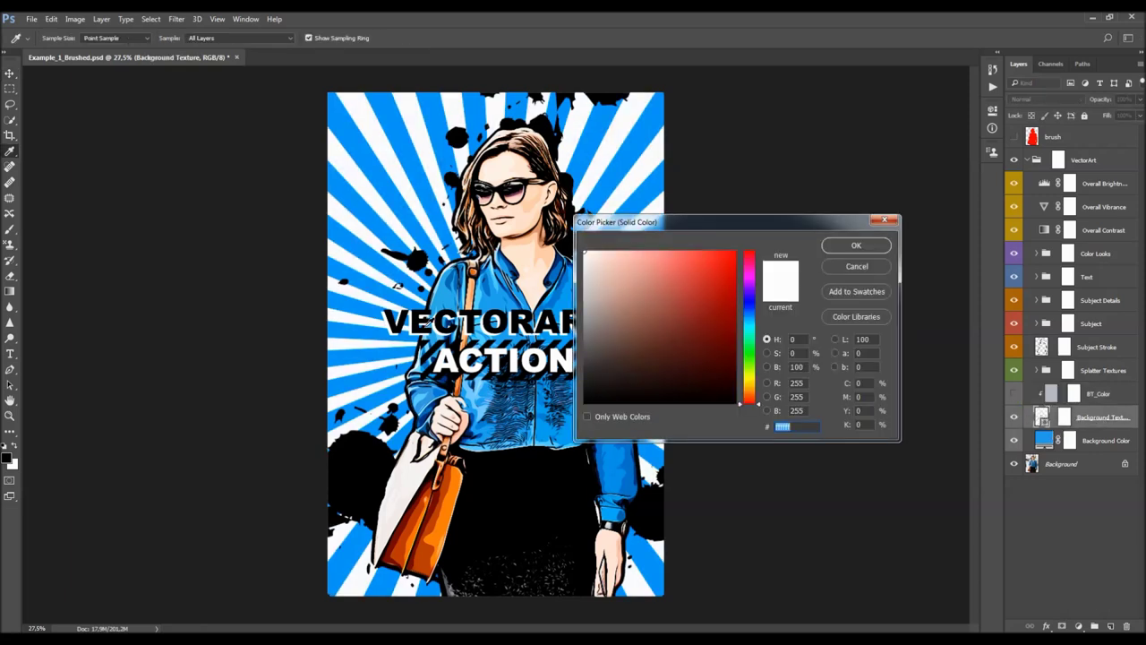
{"action": "type", "text": "000000"}
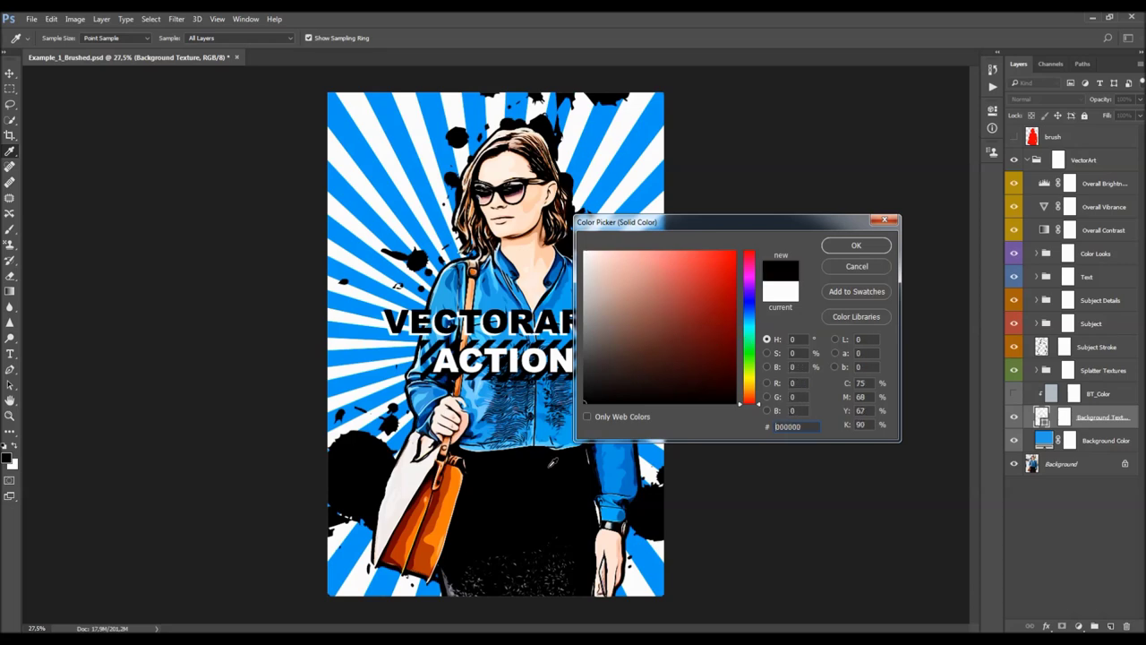
{"action": "left_click_drag", "start_coordinate": [748, 399], "coordinate": [749, 273]}
{"action": "left_click", "coordinate": [690, 301]}
{"action": "left_click_drag", "start_coordinate": [695, 305], "coordinate": [694, 347]}
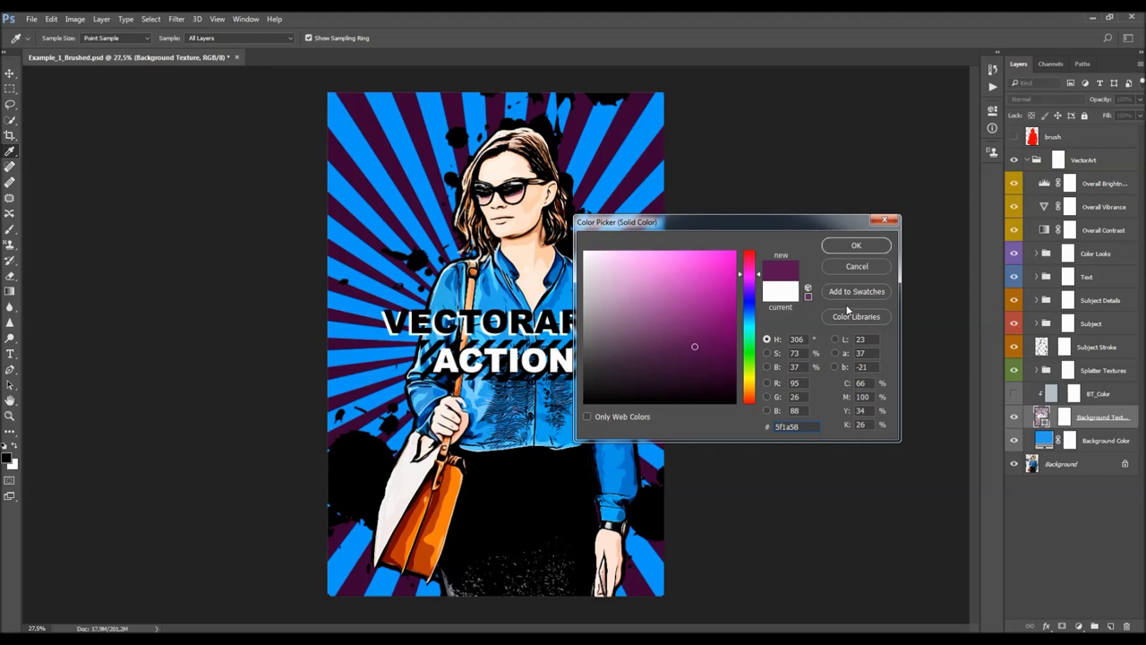
{"action": "left_click", "coordinate": [845, 268]}
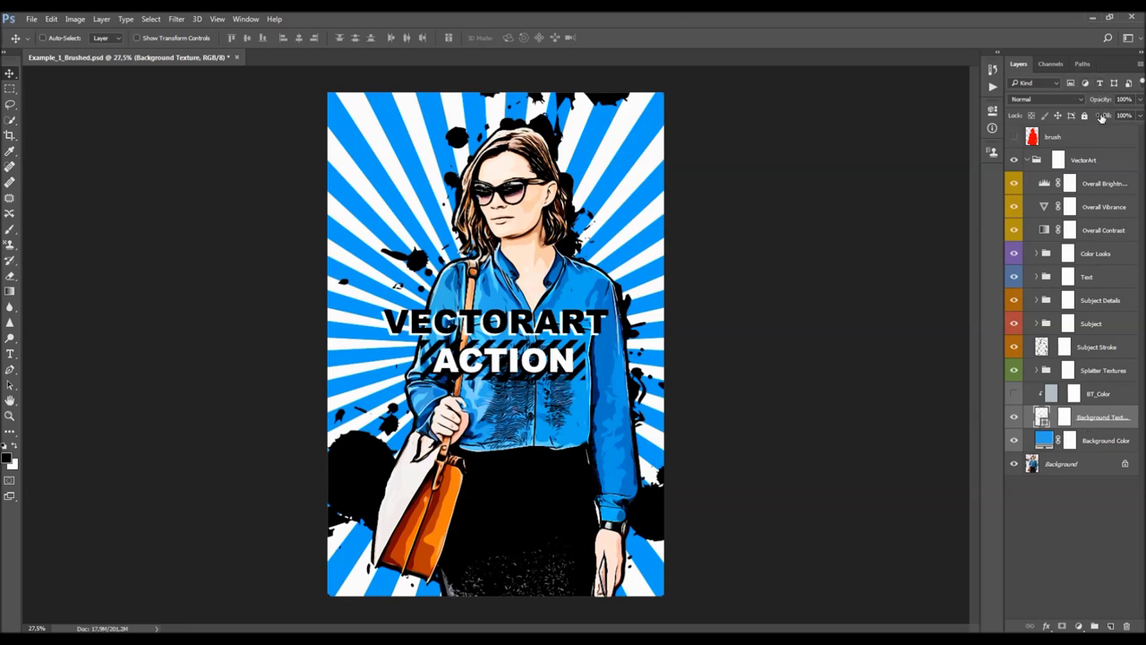
Set the Background Texture layer's opacity to 20% and compare the image with and without the layer
{"action": "left_click_drag", "start_coordinate": [1105, 100], "coordinate": [753, 120]}
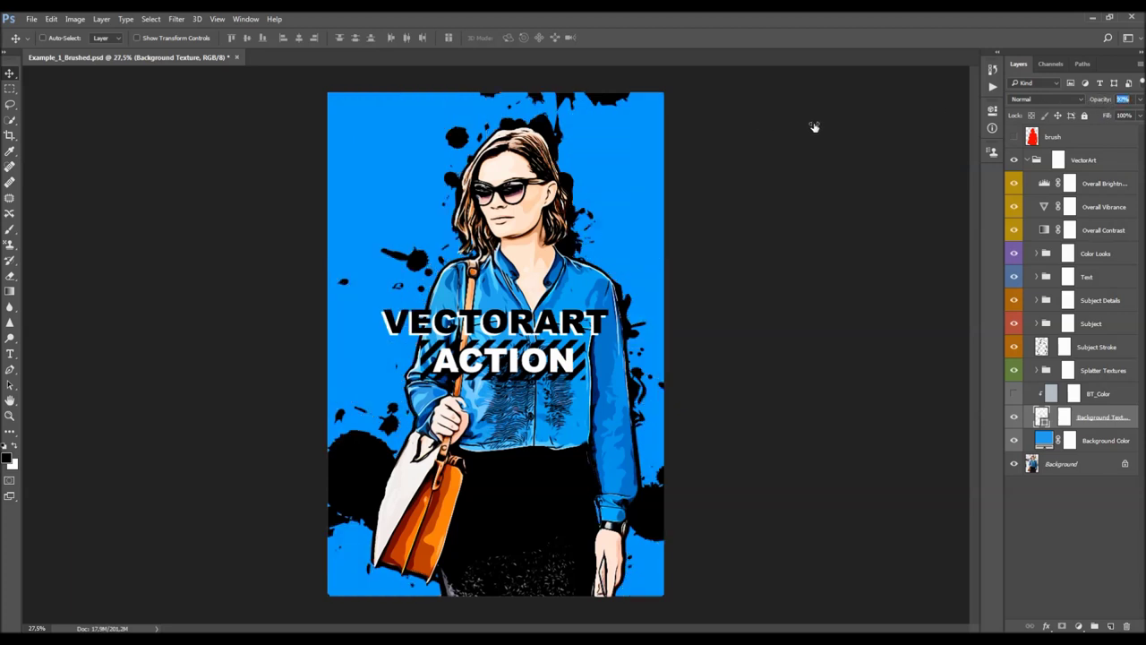
{"action": "type", "text": "100"}
{"action": "key", "text": "Return"}
{"action": "left_click", "coordinate": [1140, 100]}
{"action": "left_click_drag", "start_coordinate": [1138, 115], "coordinate": [951, 113]}
{"action": "type", "text": "20"}
{"action": "key", "text": "Return"}
{"action": "key", "text": "ctrl+z"}
{"action": "key", "text": "ctrl+z"}
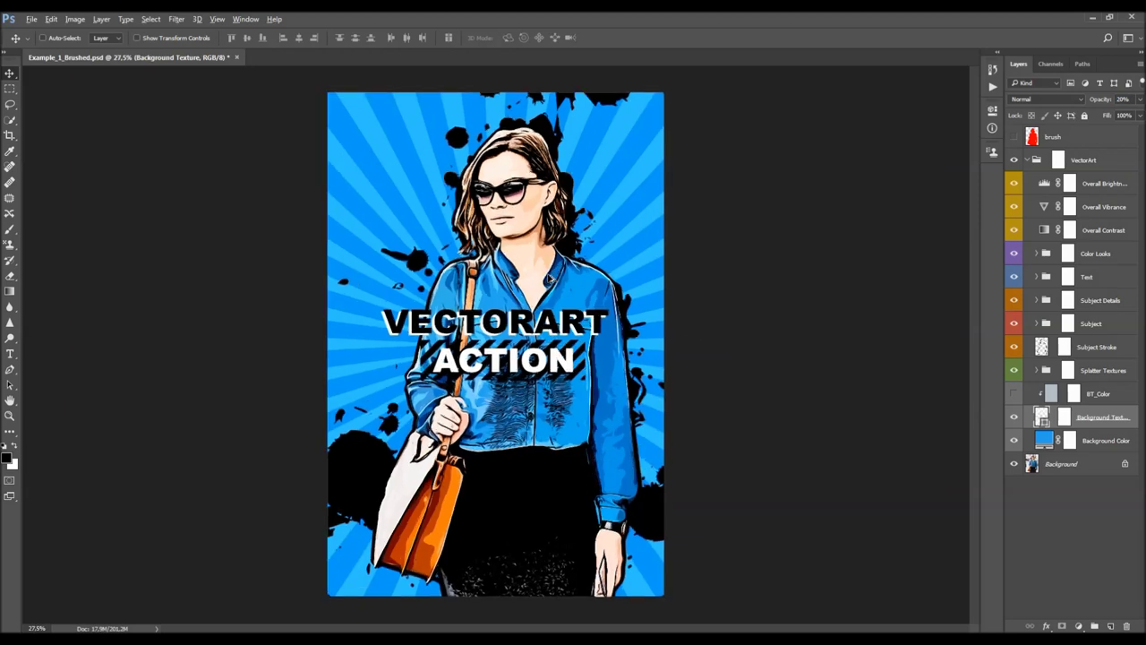
{"action": "left_click", "coordinate": [1014, 418]}
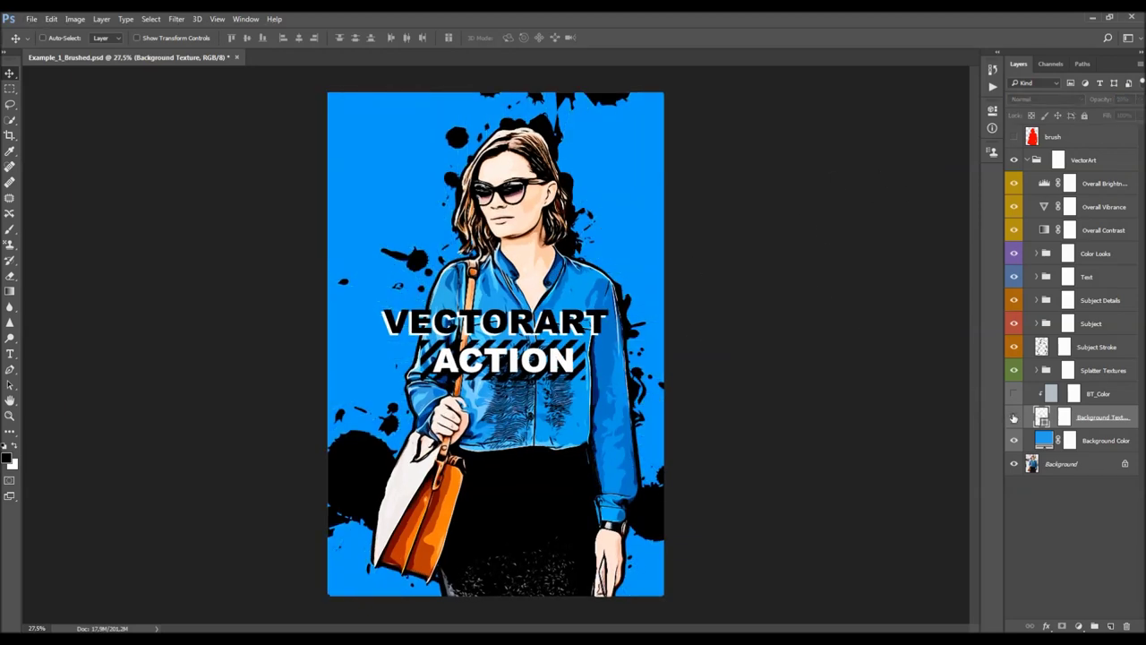
{"action": "left_click", "coordinate": [1013, 418]}
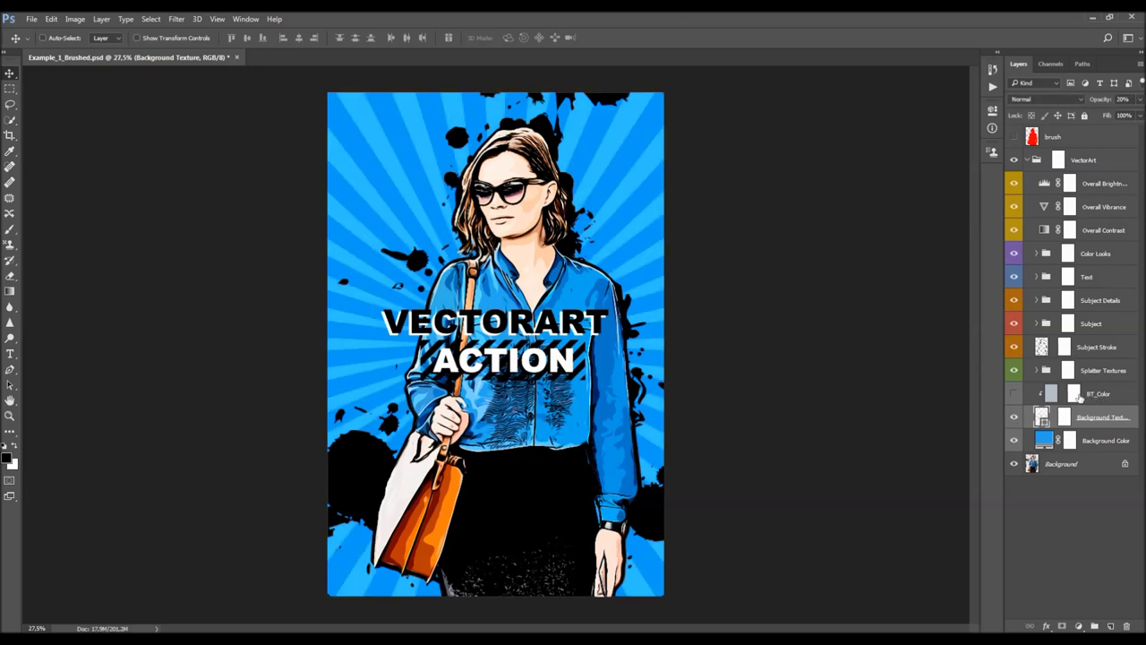
Expand the Splatter Textures group and hide its five layers, ST_1 to ST_5
{"action": "left_click", "coordinate": [1101, 374]}
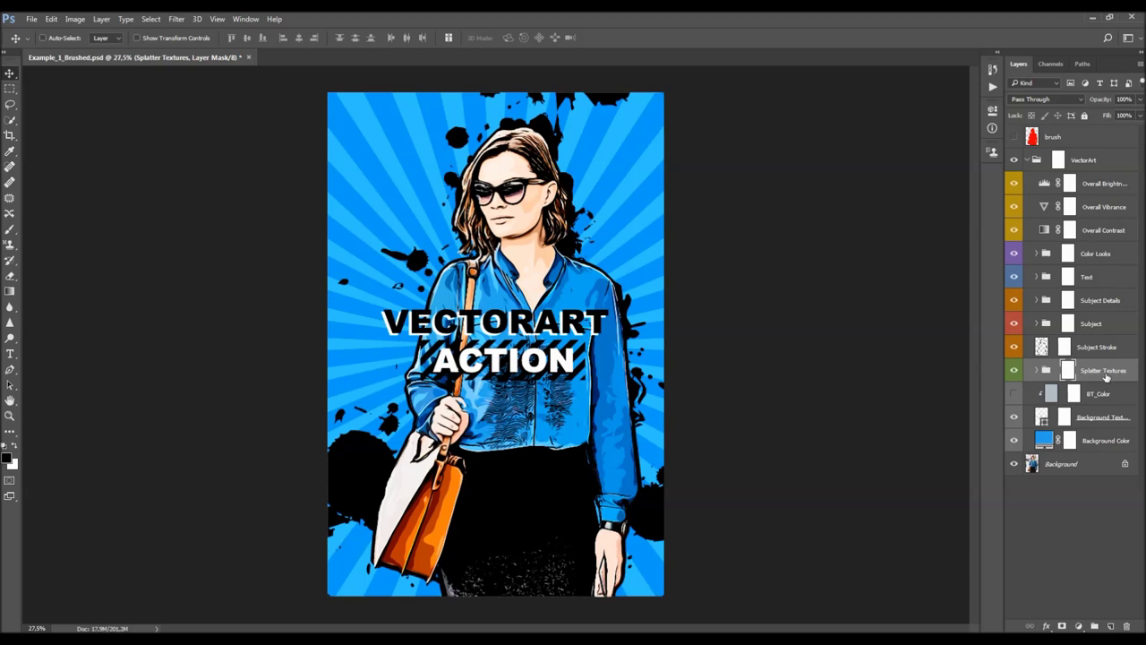
{"action": "left_click", "coordinate": [1036, 370]}
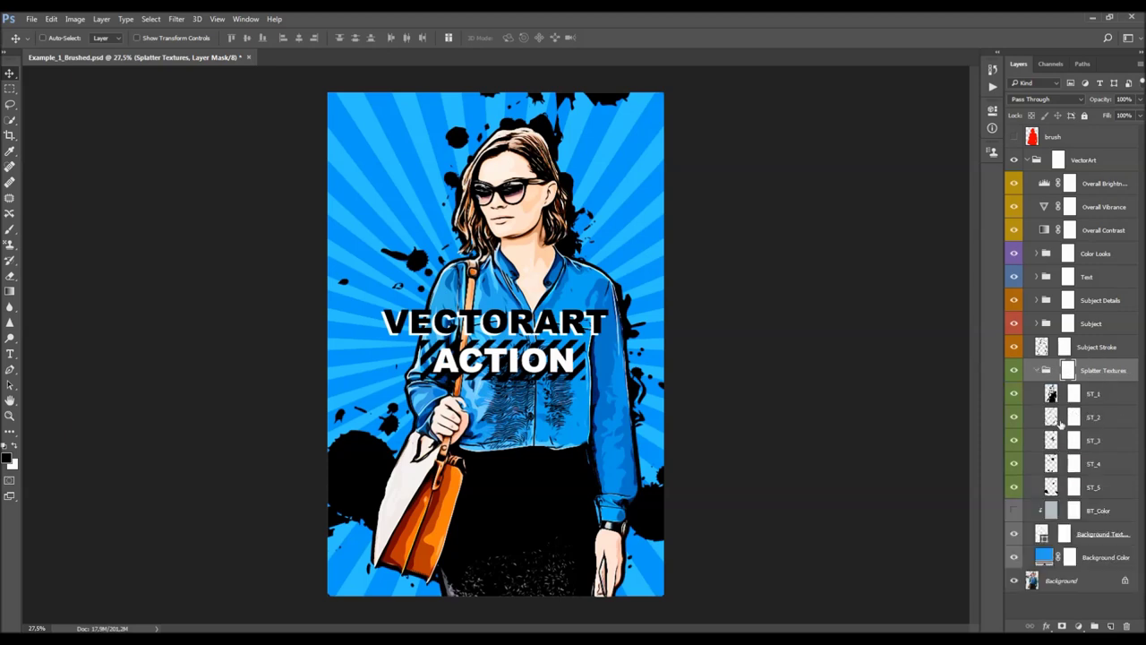
{"action": "left_click", "coordinate": [1104, 392]}
{"action": "left_click_drag", "start_coordinate": [1014, 394], "coordinate": [1012, 488]}
{"action": "left_click_drag", "start_coordinate": [1015, 394], "coordinate": [1015, 487]}
{"action": "left_click", "coordinate": [1100, 463]}
{"action": "left_click_drag", "start_coordinate": [1014, 394], "coordinate": [1029, 474]}
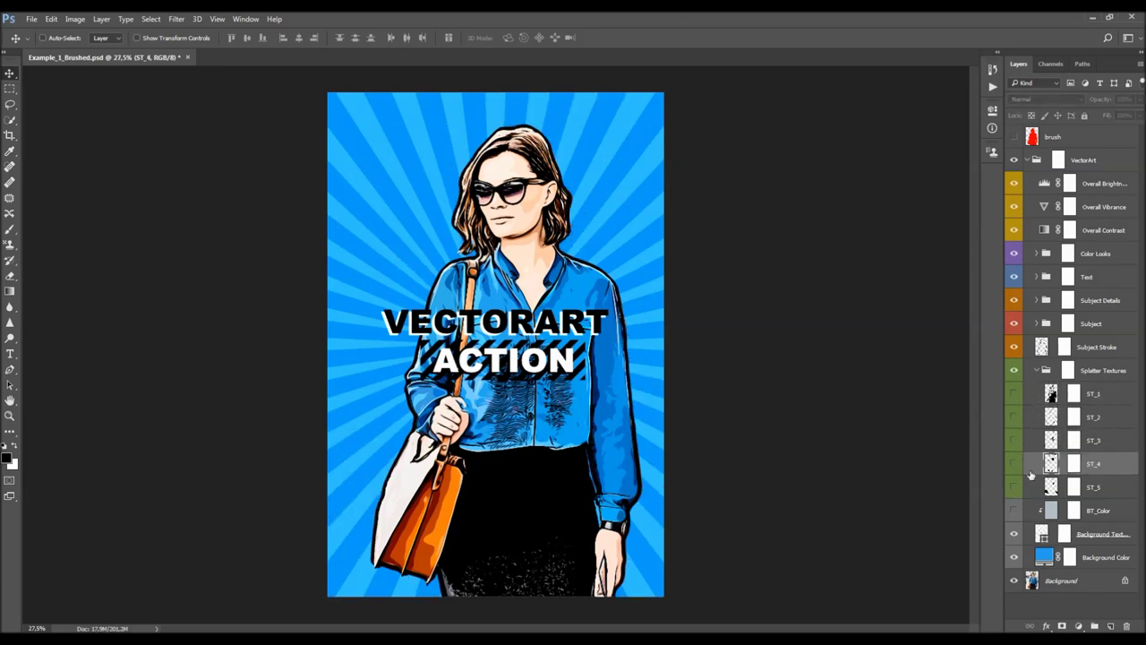
Turn the splatter layers ST_1, ST_2, ST_3 and ST_4 back on one after another
{"action": "left_click", "coordinate": [1014, 415]}
{"action": "left_click", "coordinate": [1014, 395]}
{"action": "left_click", "coordinate": [1014, 400]}
{"action": "left_click_drag", "start_coordinate": [1014, 401], "coordinate": [1015, 417]}
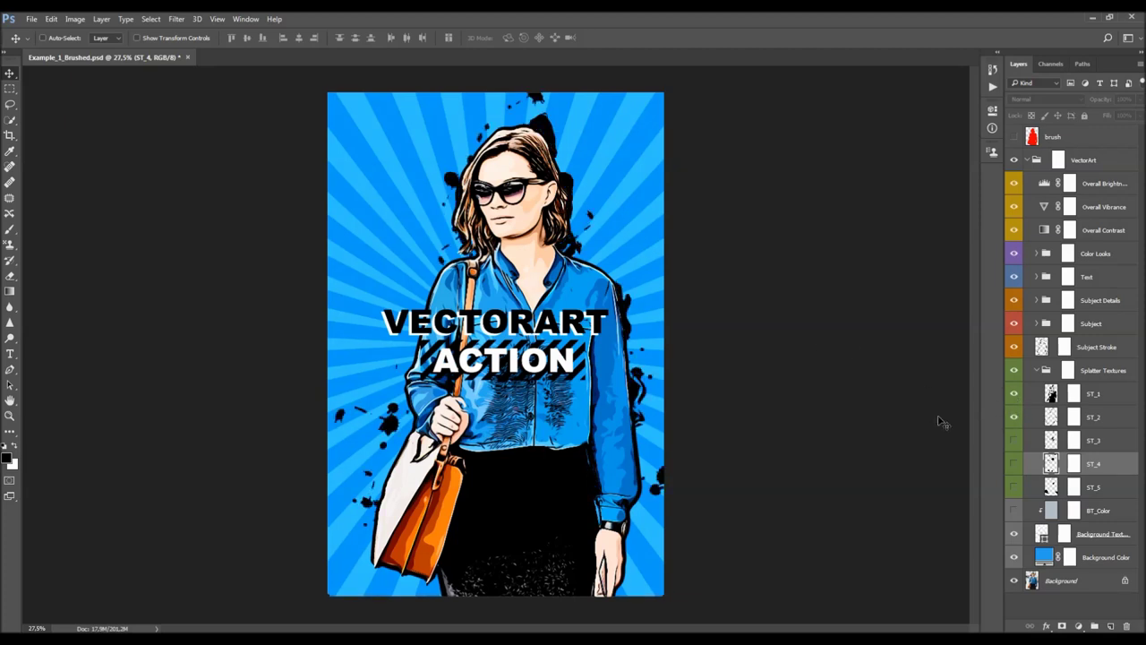
{"action": "left_click", "coordinate": [1014, 440]}
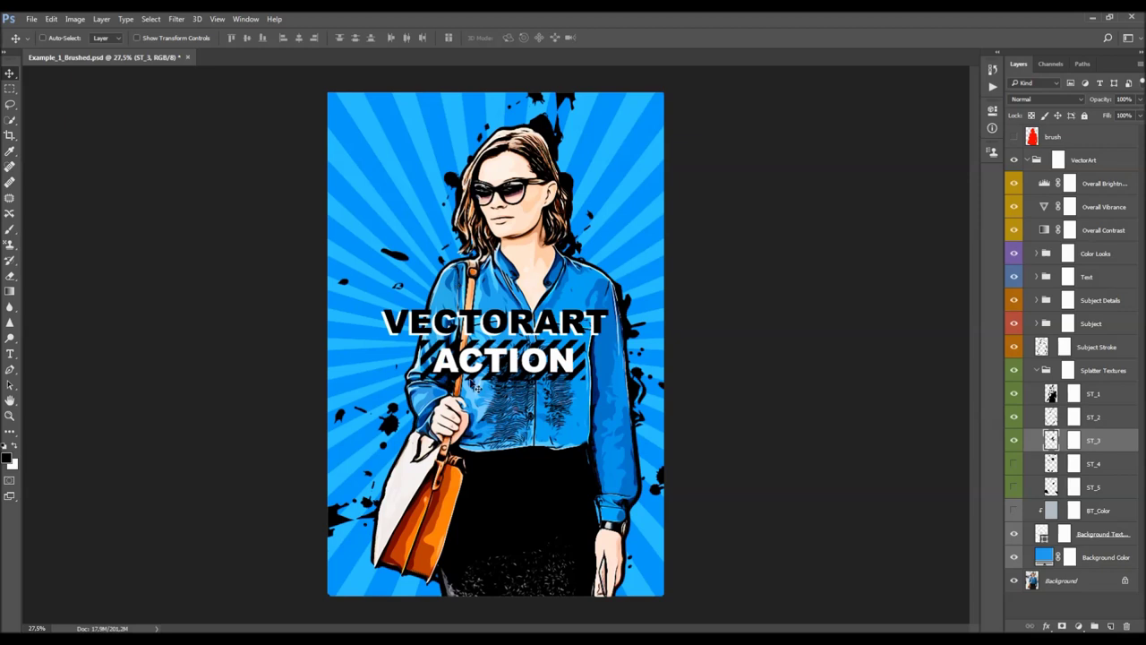
{"action": "left_click", "coordinate": [1014, 440]}
{"action": "left_click", "coordinate": [1014, 441]}
{"action": "left_click", "coordinate": [1014, 463]}
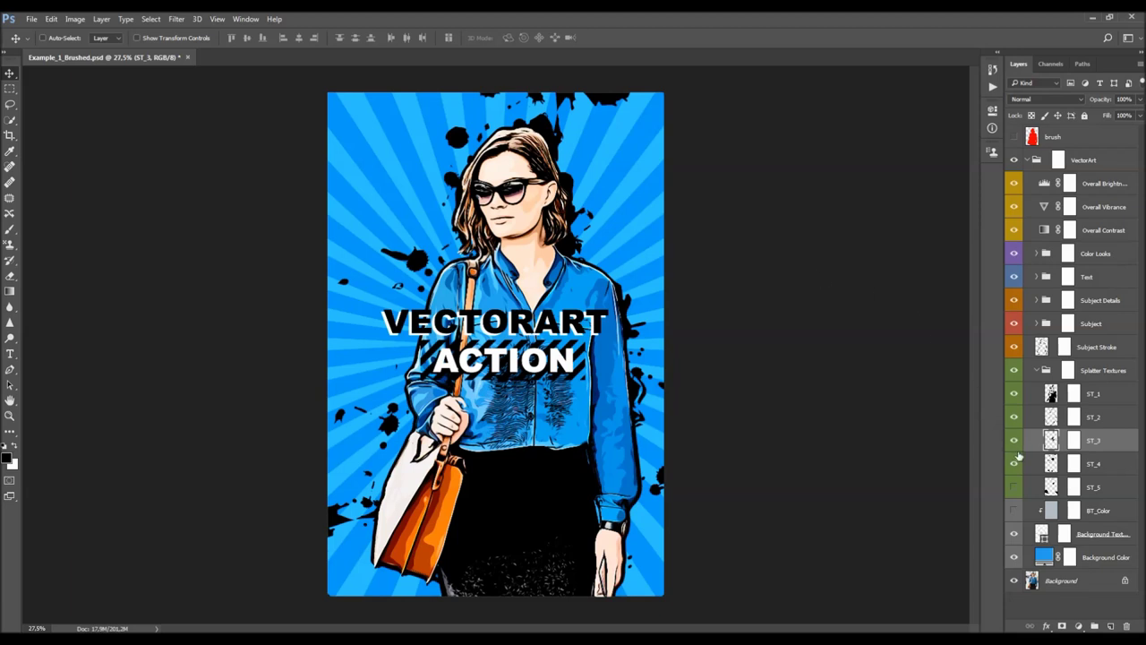
Paint black on the ST_4 layer mask with a 175 px hard round brush to hide the splatter in the image's upper-right corner
{"action": "left_click", "coordinate": [1092, 469]}
{"action": "left_click", "coordinate": [1074, 463]}
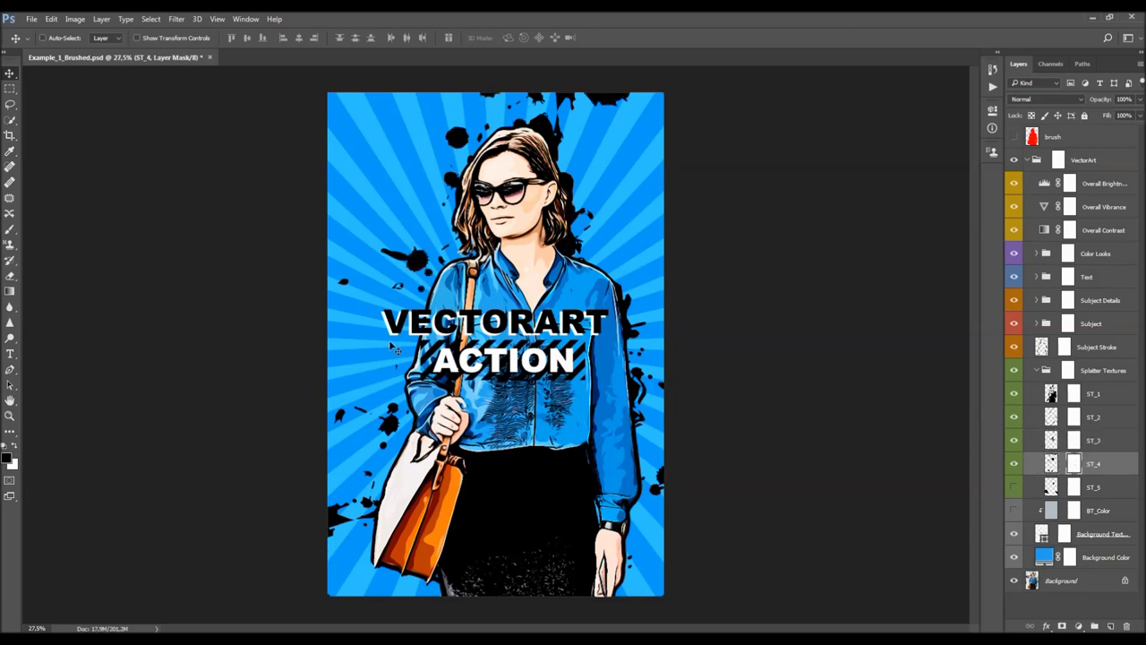
{"action": "key", "text": "b"}
{"action": "right_click", "coordinate": [421, 342]}
{"action": "scroll", "coordinate": [538, 472], "scroll_direction": "up", "scroll_amount": 5}
{"action": "double_click", "coordinate": [453, 436]}
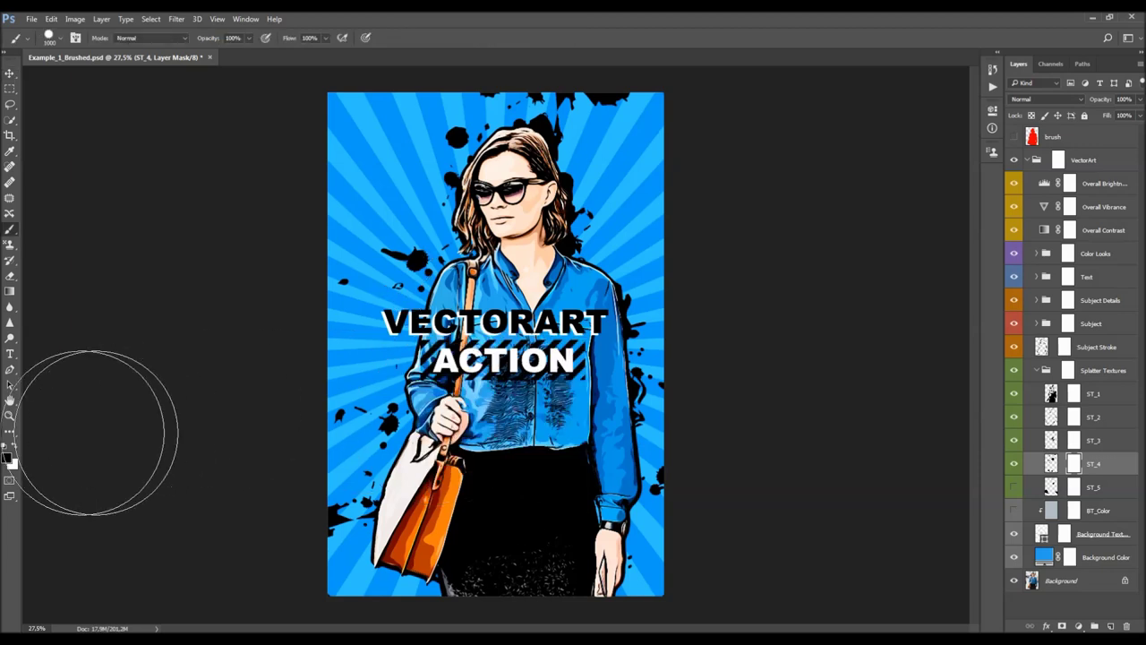
{"action": "key", "text": "bracketright"}
{"action": "key", "text": "bracketright"}
{"action": "key", "text": "bracketright"}
{"action": "key", "text": "bracketright"}
{"action": "key", "text": "bracketleft"}
{"action": "key", "text": "bracketleft"}
{"action": "key", "text": "bracketleft"}
{"action": "key", "text": "bracketleft"}
{"action": "key", "text": "bracketleft"}
{"action": "key", "text": "bracketleft"}
{"action": "key", "text": "bracketleft"}
{"action": "key", "text": "bracketleft"}
{"action": "key", "text": "bracketleft"}
{"action": "key", "text": "bracketleft"}
{"action": "key", "text": "bracketleft"}
{"action": "key", "text": "bracketleft"}
{"action": "key", "text": "bracketleft"}
{"action": "key", "text": "bracketleft"}
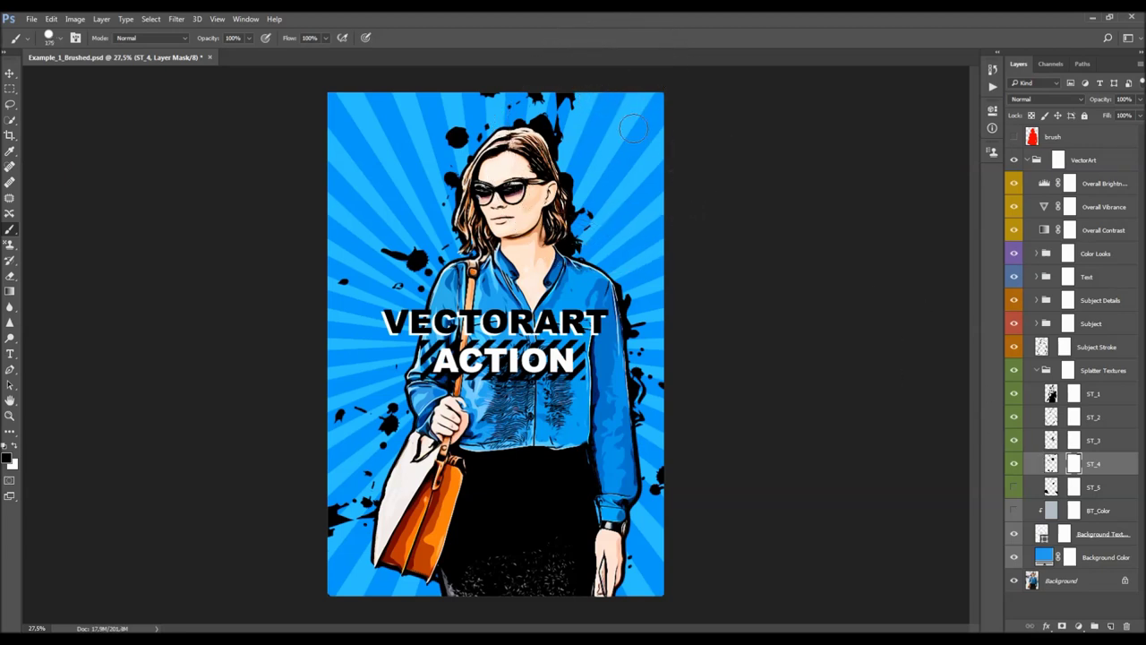
{"action": "left_click", "coordinate": [1015, 464]}
{"action": "left_click", "coordinate": [1015, 464]}
{"action": "key", "text": "v"}
{"action": "scroll", "coordinate": [598, 218], "scroll_direction": "down", "scroll_amount": 1}
{"action": "scroll", "coordinate": [598, 218], "scroll_direction": "up", "scroll_amount": 1}
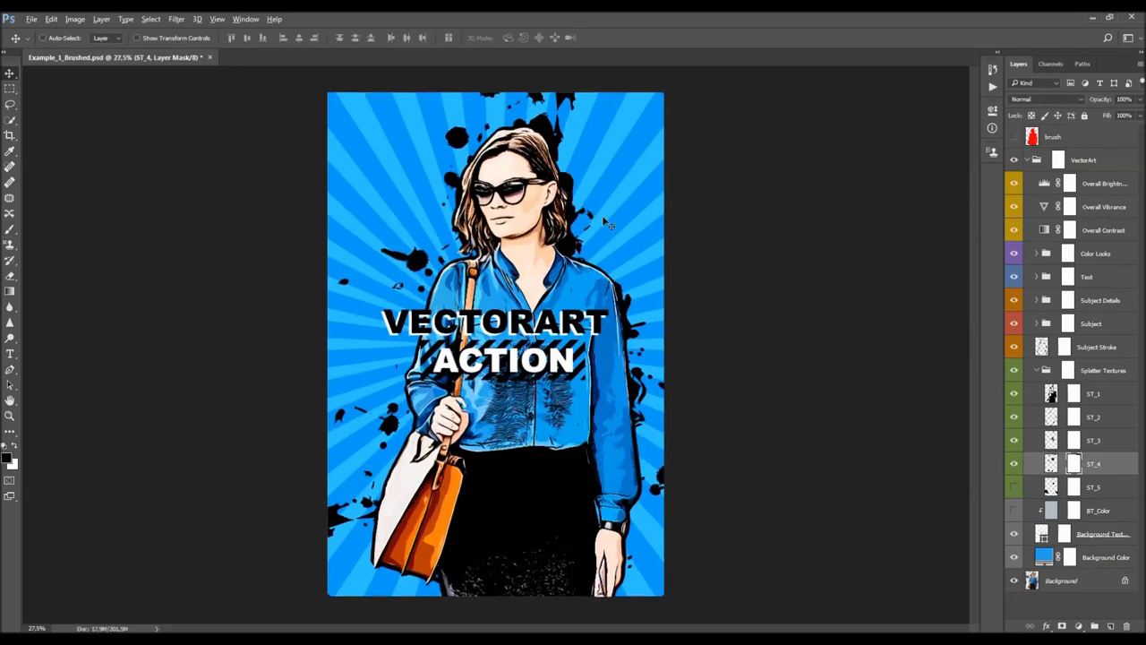
Preview the ST_5 splatters, hide that layer again, and add a new empty layer directly beneath it
{"action": "left_click", "coordinate": [1014, 487]}
{"action": "left_click", "coordinate": [1050, 487]}
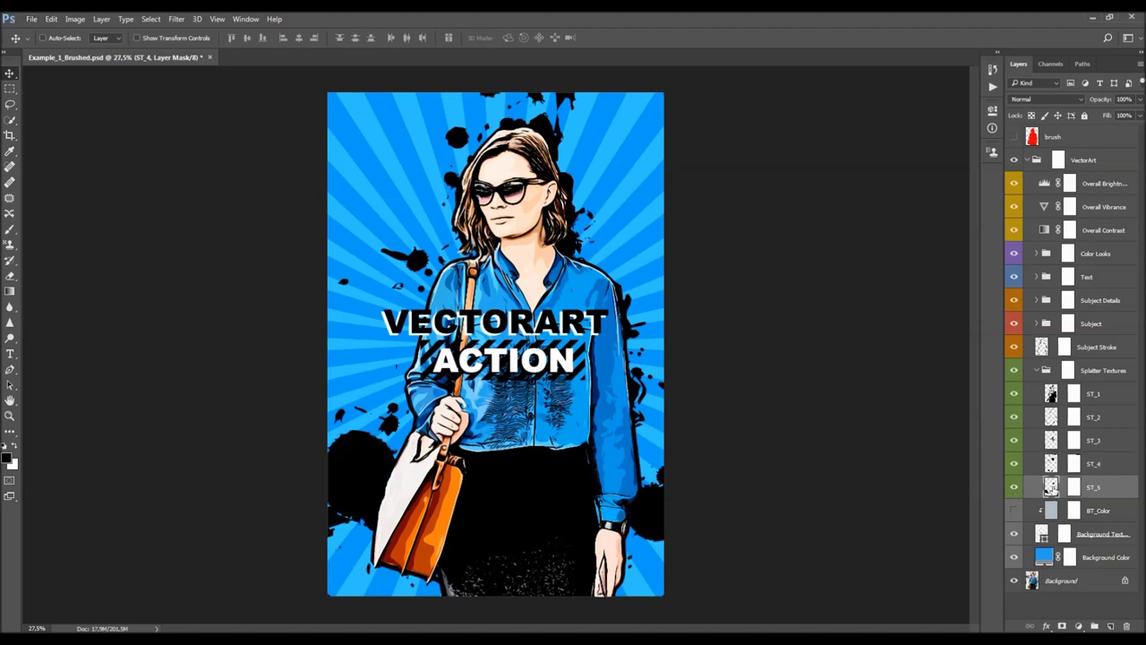
{"action": "left_click", "coordinate": [1014, 489]}
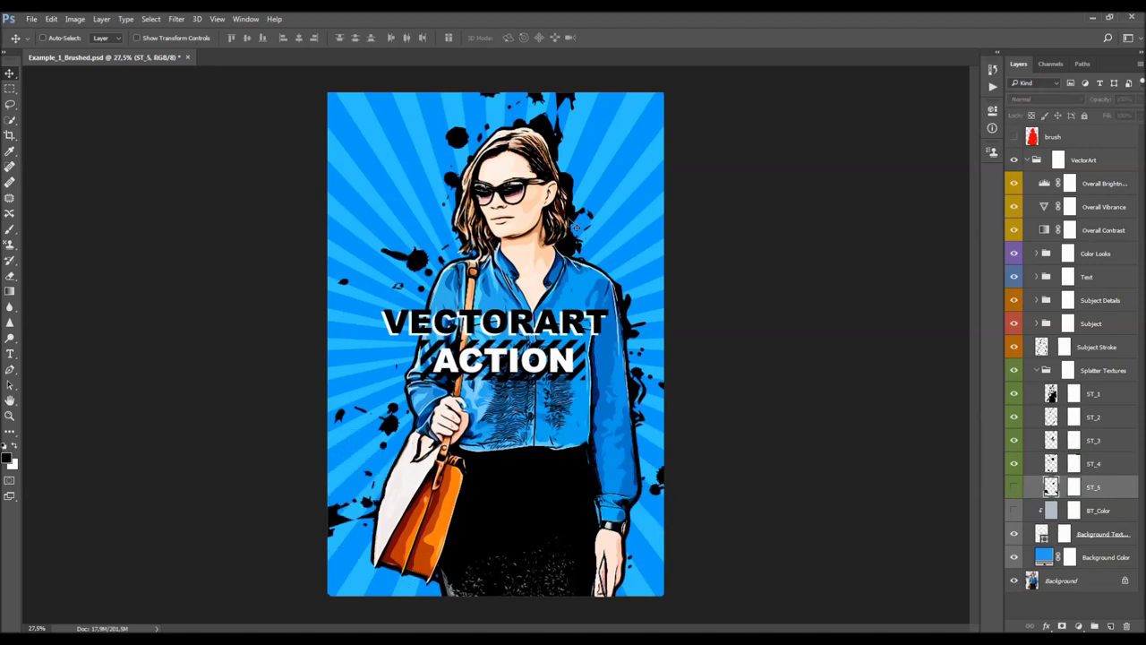
{"action": "left_click", "coordinate": [1109, 627], "text": "ctrl"}
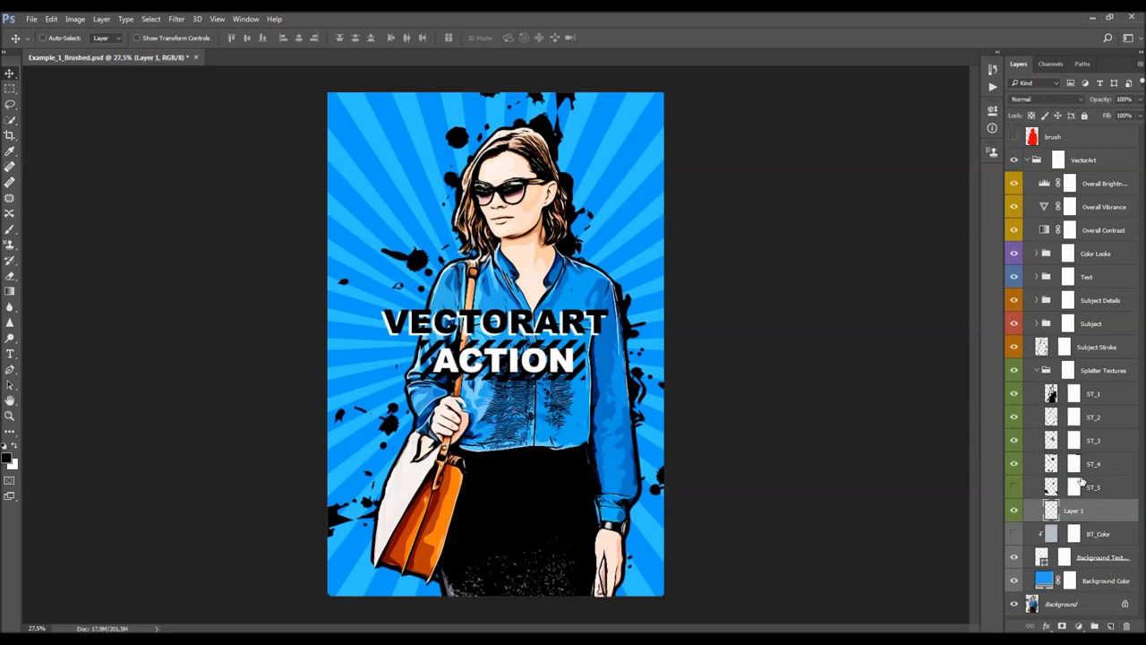
Try stamping the 2381 px splatter brush in black on Layer 1 behind the subject
{"action": "key", "text": "b"}
{"action": "right_click", "coordinate": [537, 245]}
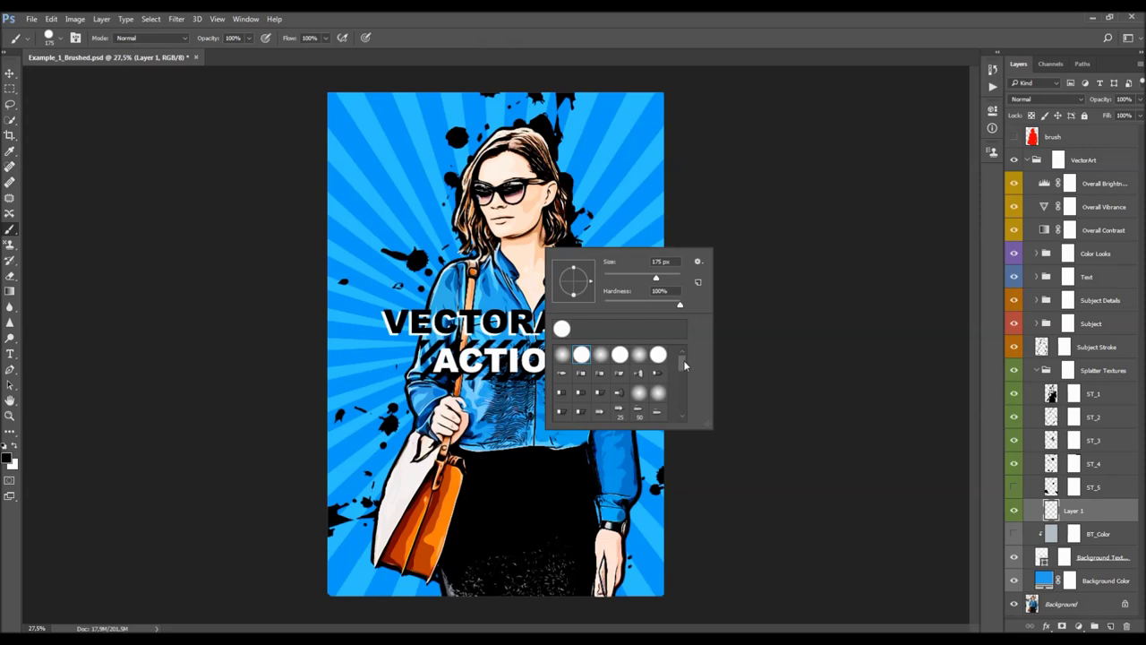
{"action": "left_click_drag", "start_coordinate": [680, 360], "coordinate": [679, 412]}
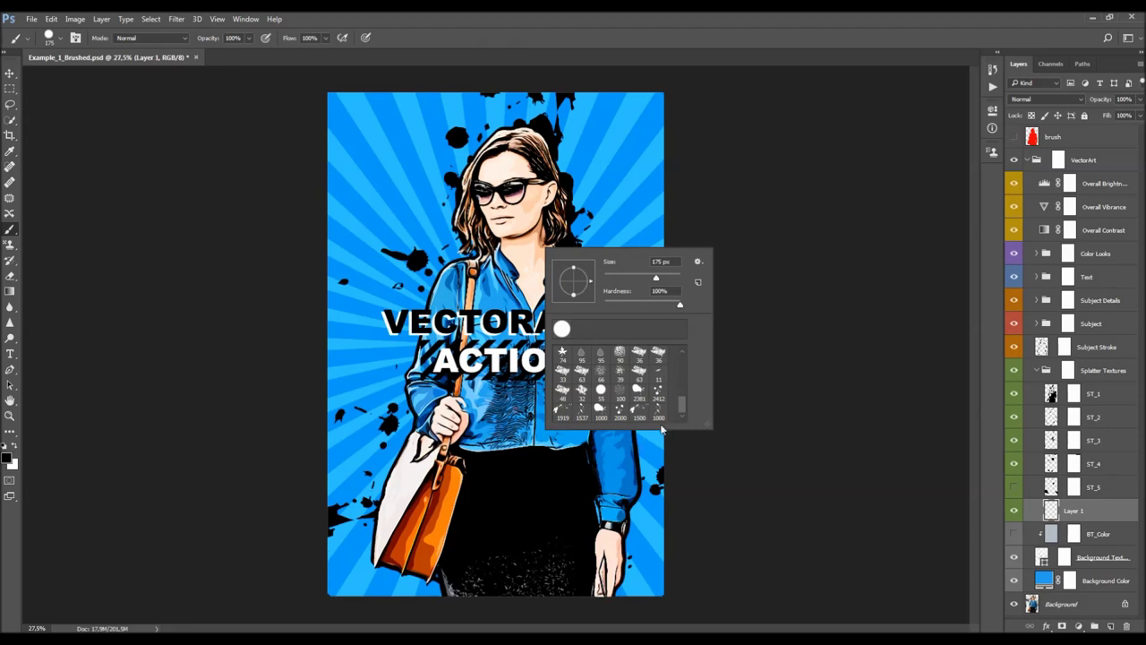
{"action": "left_click", "coordinate": [641, 392]}
{"action": "left_click", "coordinate": [584, 411]}
{"action": "key", "text": "Return"}
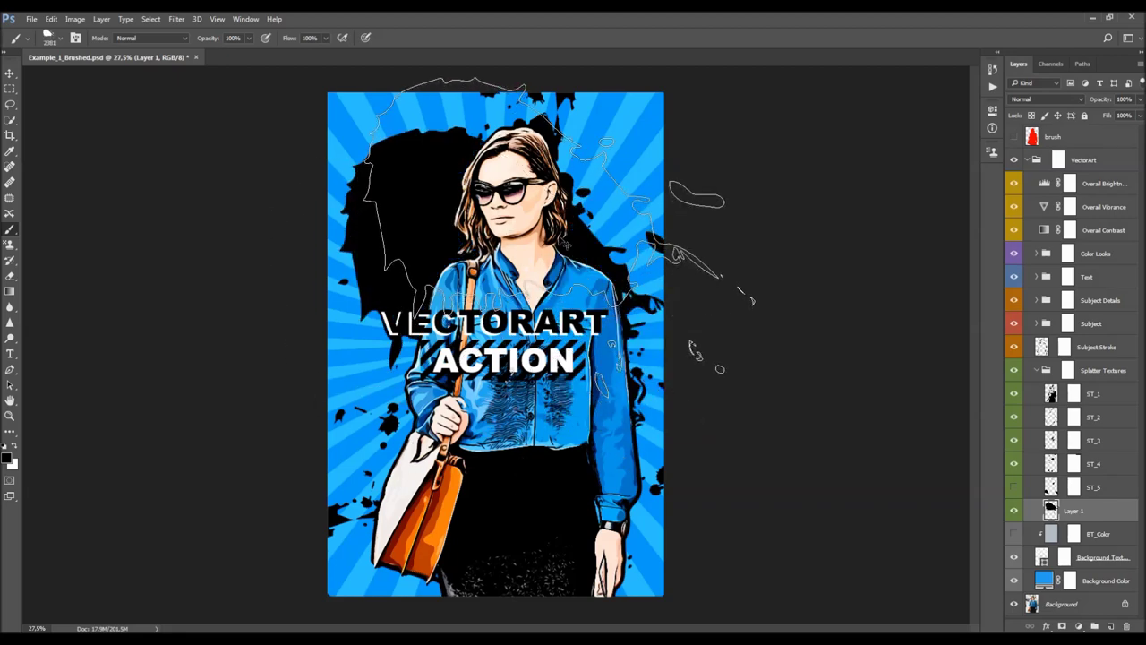
Try stamping the same splatter brush at a reduced size beside the subject's head, and undo the stamp
{"action": "right_click", "coordinate": [524, 285]}
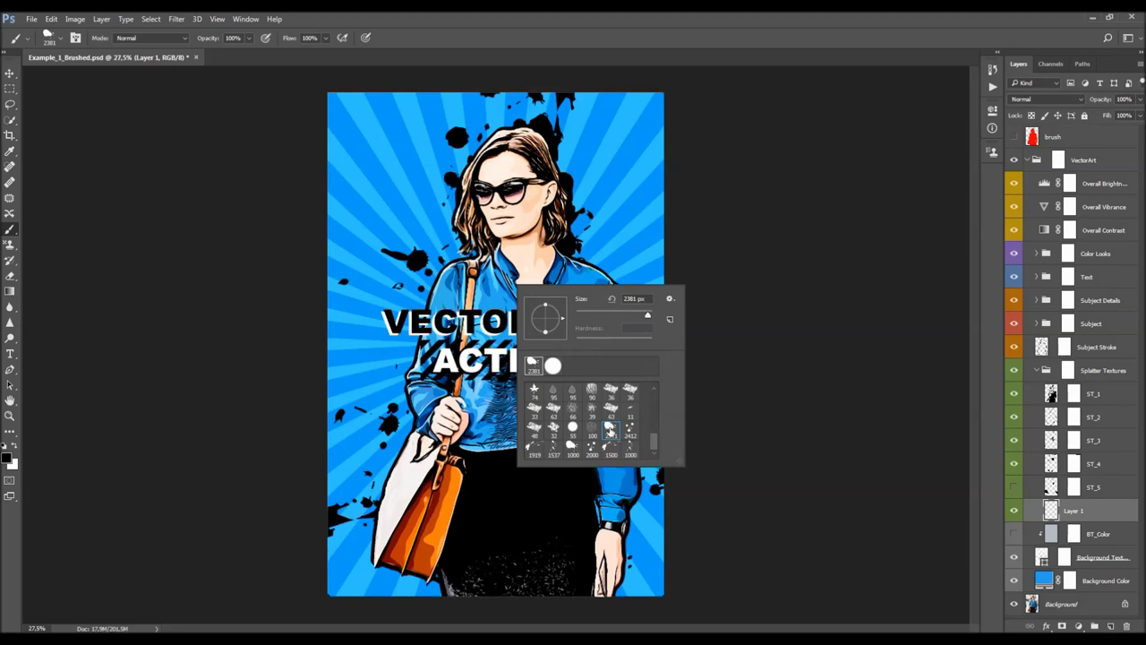
{"action": "key", "text": "Return"}
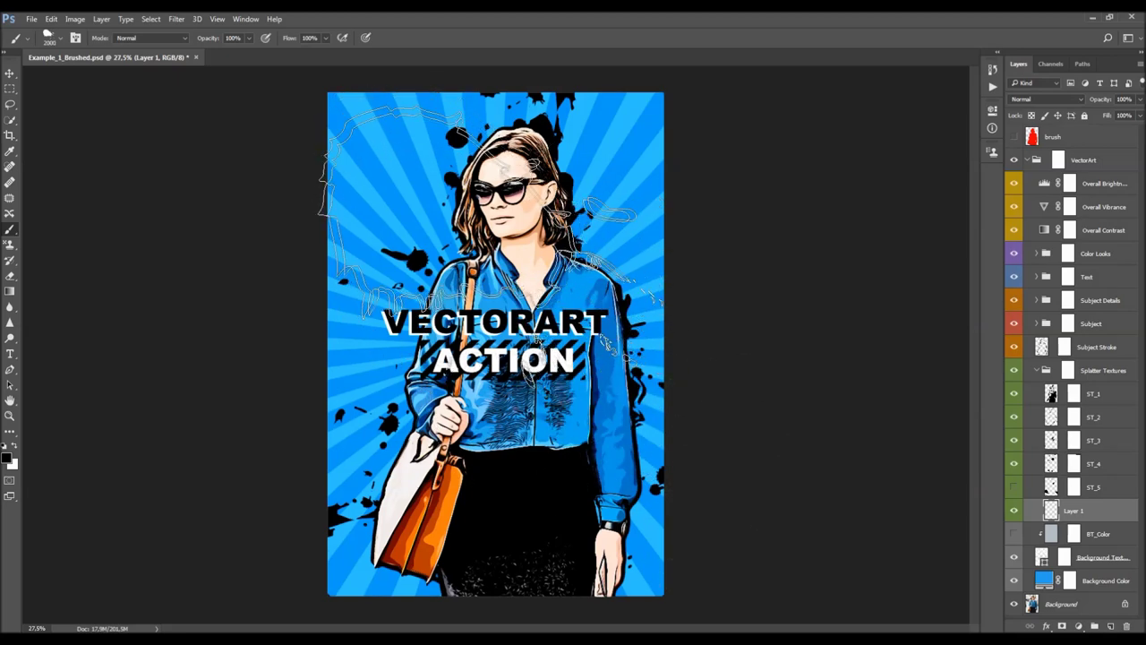
{"action": "left_click", "coordinate": [462, 188]}
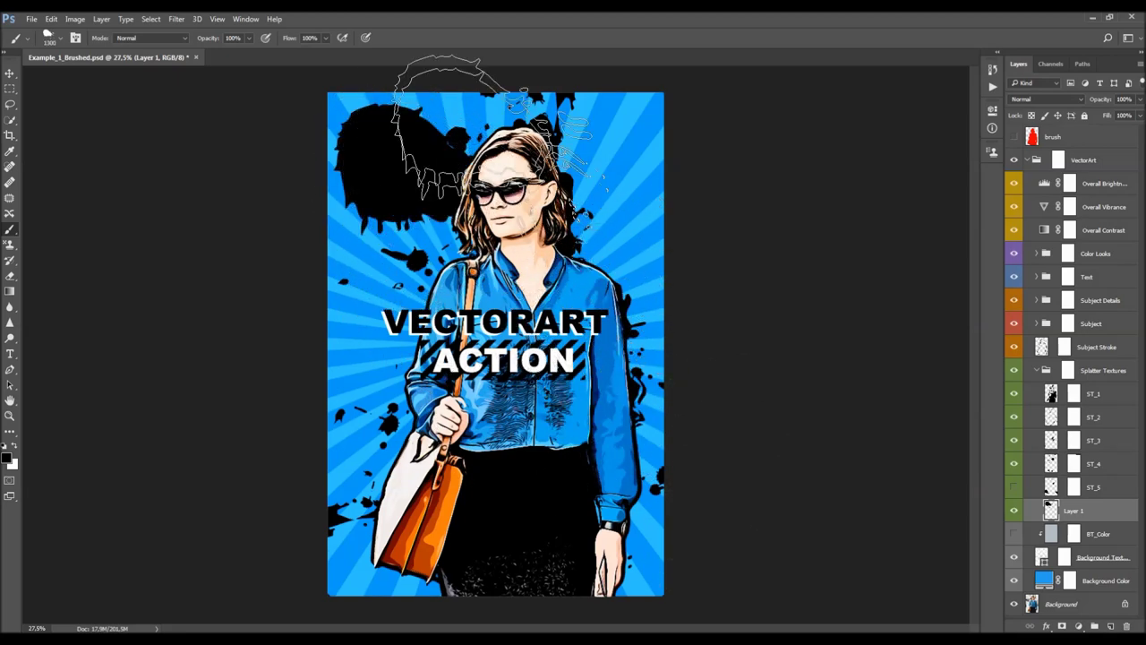
{"action": "key", "text": "ctrl+z"}
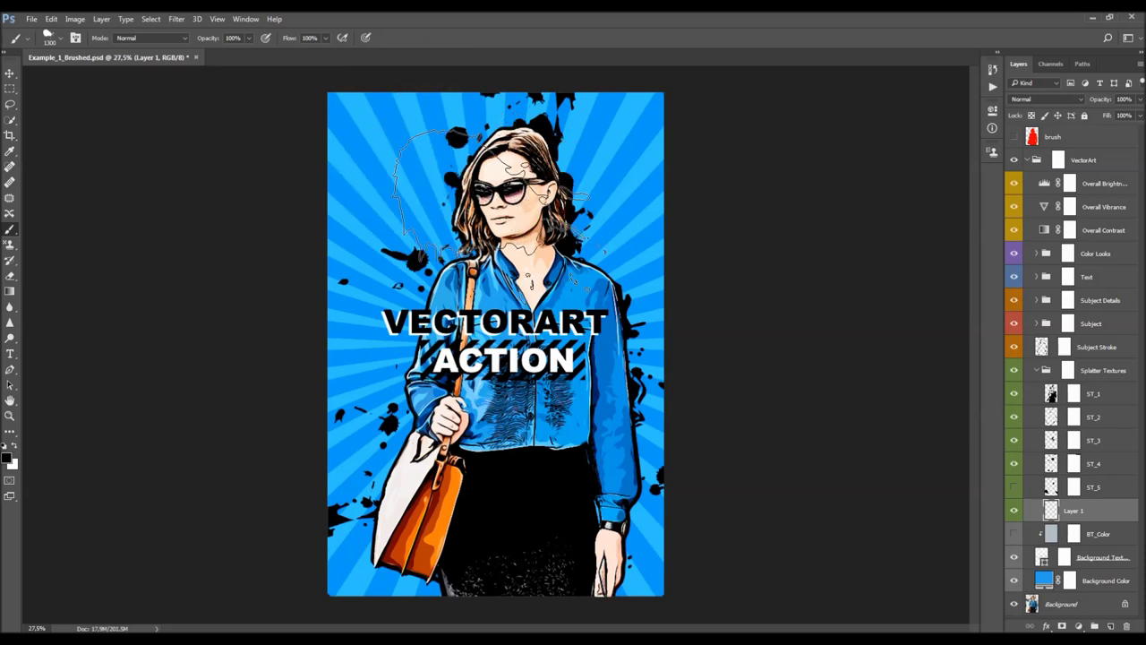
Stamp smaller black splatters on Layer 1 around the subject with the 1000 px splatter brush and the 2000 px one reduced to 1500 px
{"action": "right_click", "coordinate": [508, 222]}
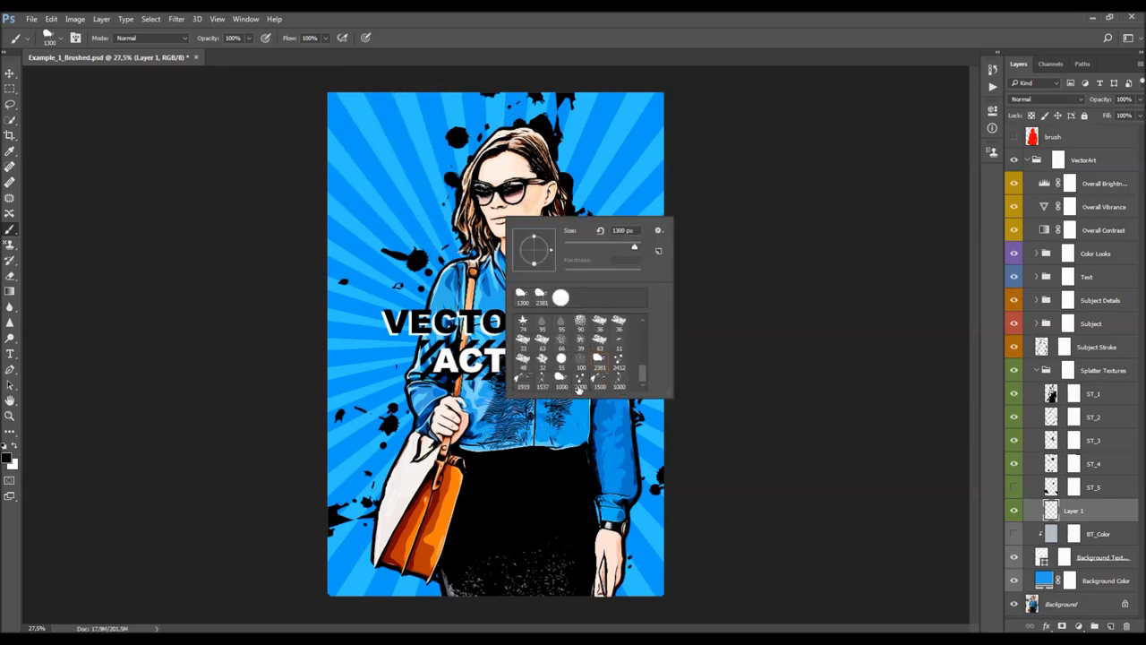
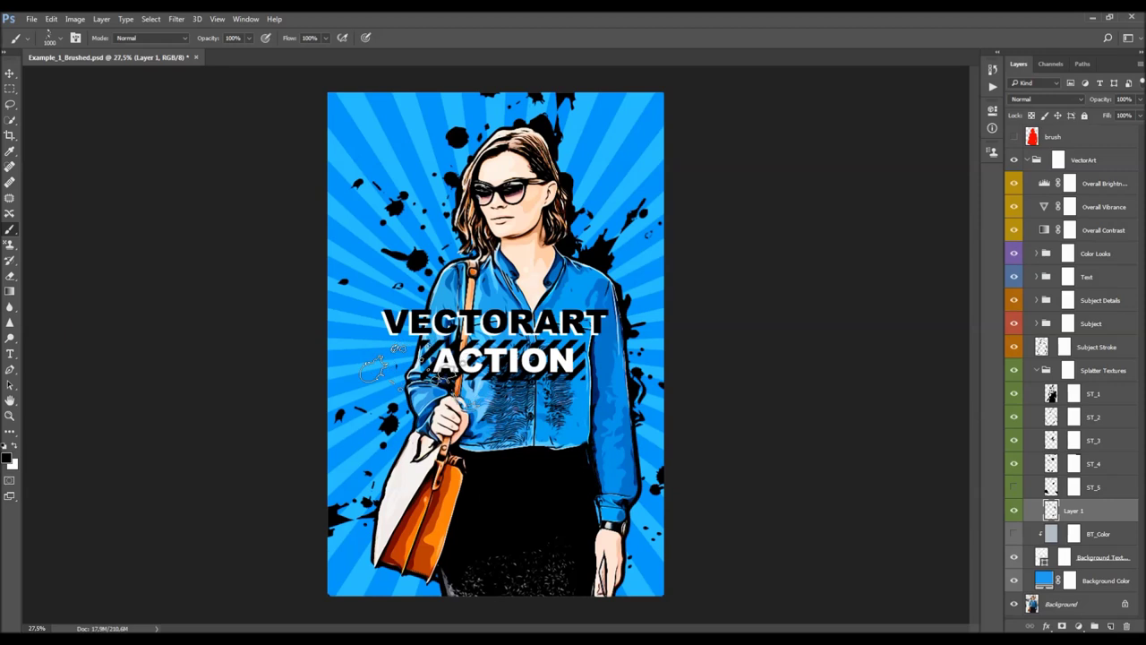
{"action": "right_click", "coordinate": [557, 383]}
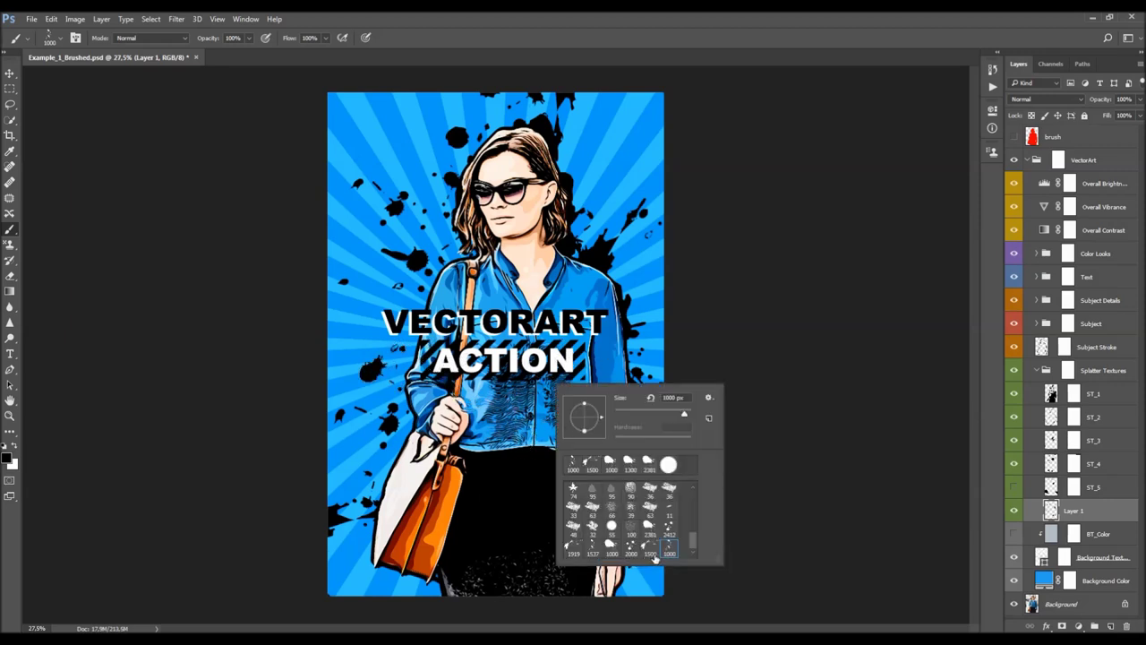
{"action": "double_click", "coordinate": [633, 554]}
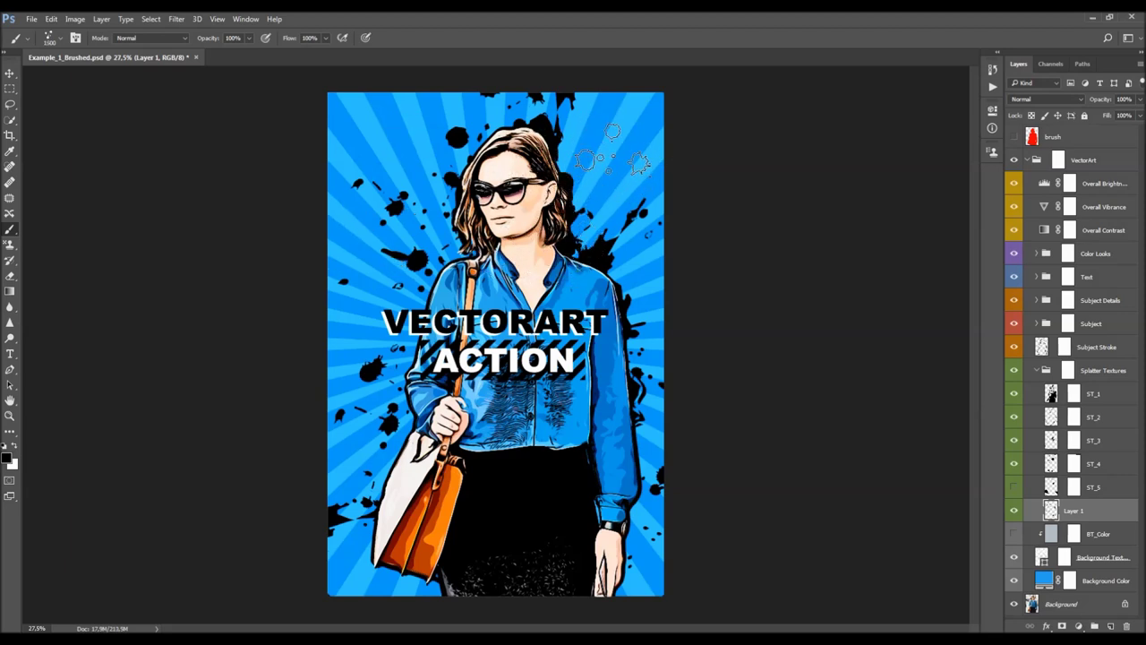
{"action": "key", "text": "v"}
{"action": "scroll", "coordinate": [510, 349], "scroll_direction": "down", "scroll_amount": 3}
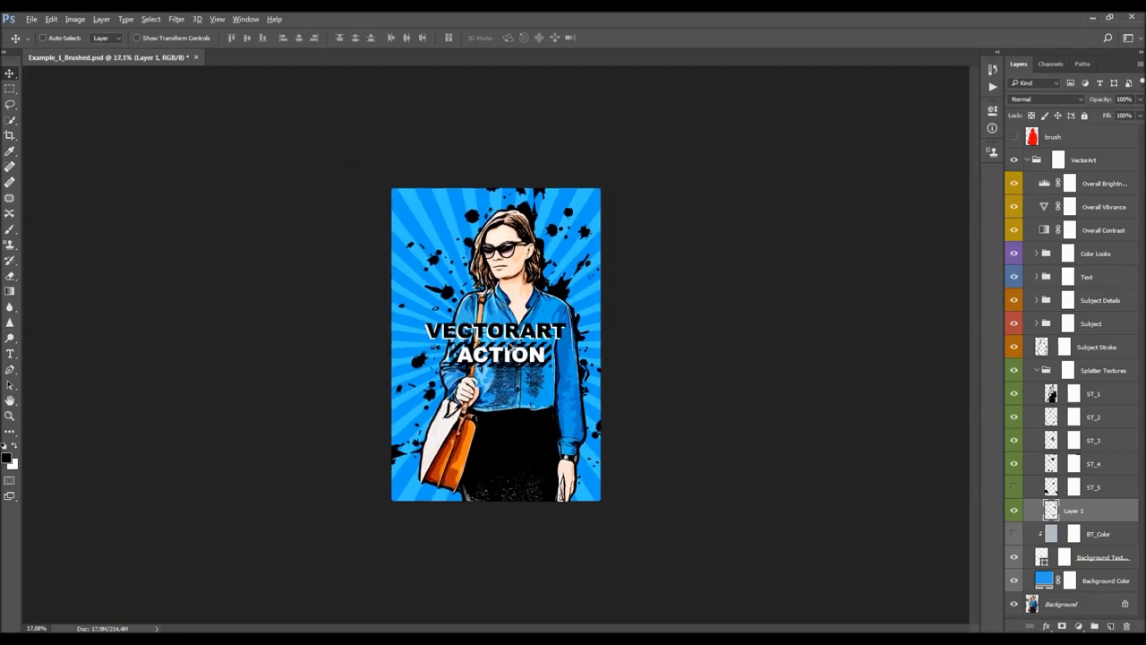
{"action": "scroll", "coordinate": [496, 344], "scroll_direction": "up", "scroll_amount": 3}
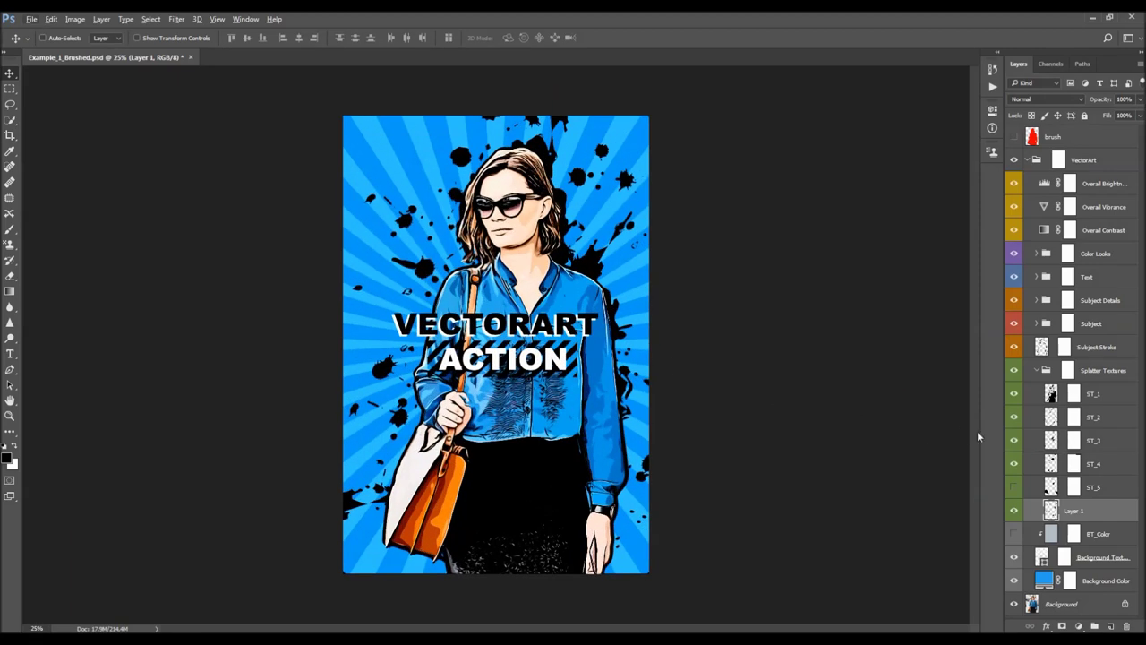
Try repositioning the ST_4 splatters with Free Transform
{"action": "left_click", "coordinate": [1052, 461]}
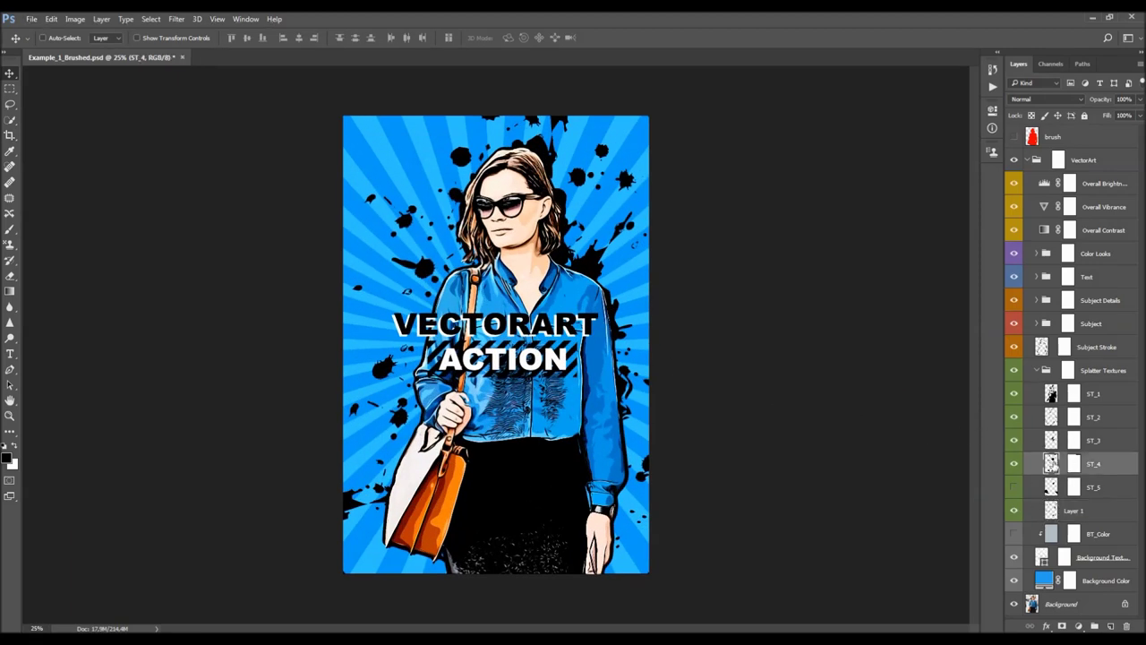
{"action": "key", "text": "ctrl+t"}
{"action": "left_click_drag", "start_coordinate": [668, 283], "coordinate": [703, 341]}
{"action": "left_click_drag", "start_coordinate": [660, 138], "coordinate": [749, 128]}
{"action": "key", "text": "Return"}
Add a new empty layer directly beneath ST_4 and choose the 2381 px splatter brush
{"action": "left_click", "coordinate": [1110, 626]}
{"action": "key", "text": "b"}
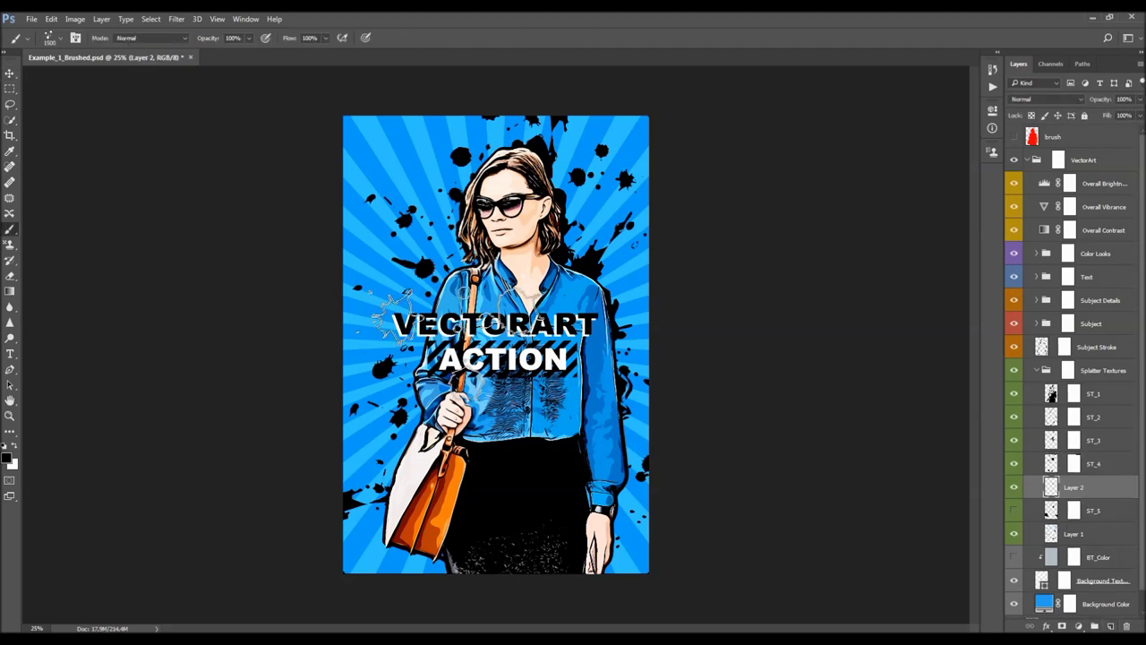
{"action": "right_click", "coordinate": [467, 318]}
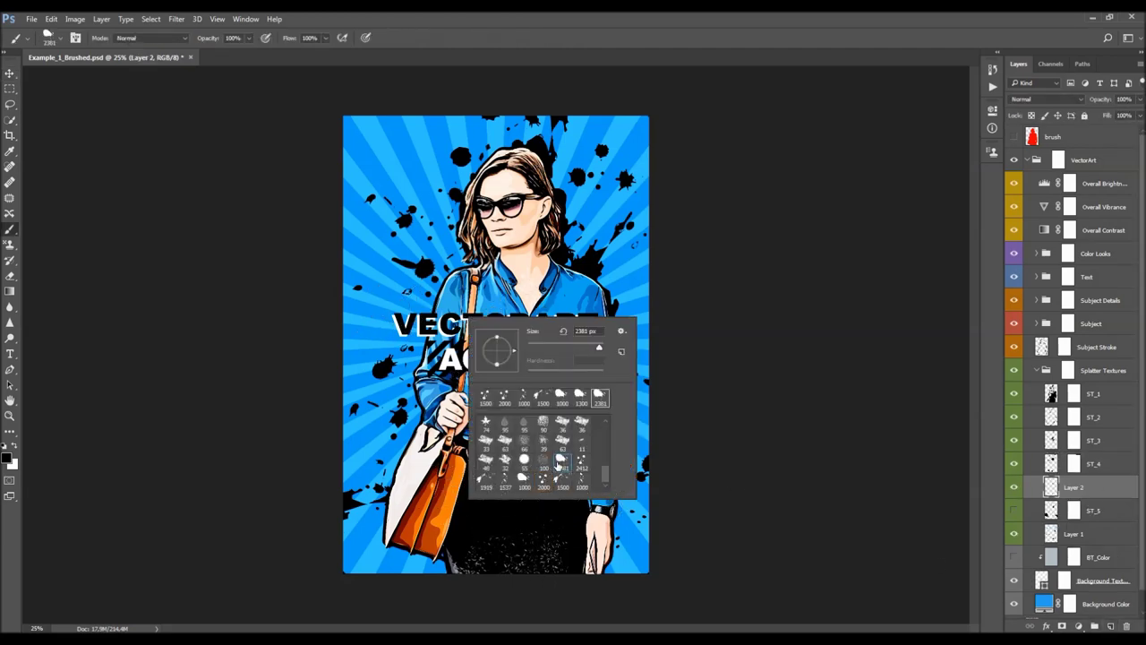
{"action": "double_click", "coordinate": [560, 462]}
Adjust the splatter brush size to about 2300 px and stamp it once in black on Layer 2 behind the subject
{"action": "key", "text": "bracketleft"}
{"action": "key", "text": "bracketleft"}
{"action": "key", "text": "bracketleft"}
{"action": "key", "text": "bracketleft"}
{"action": "key", "text": "bracketleft"}
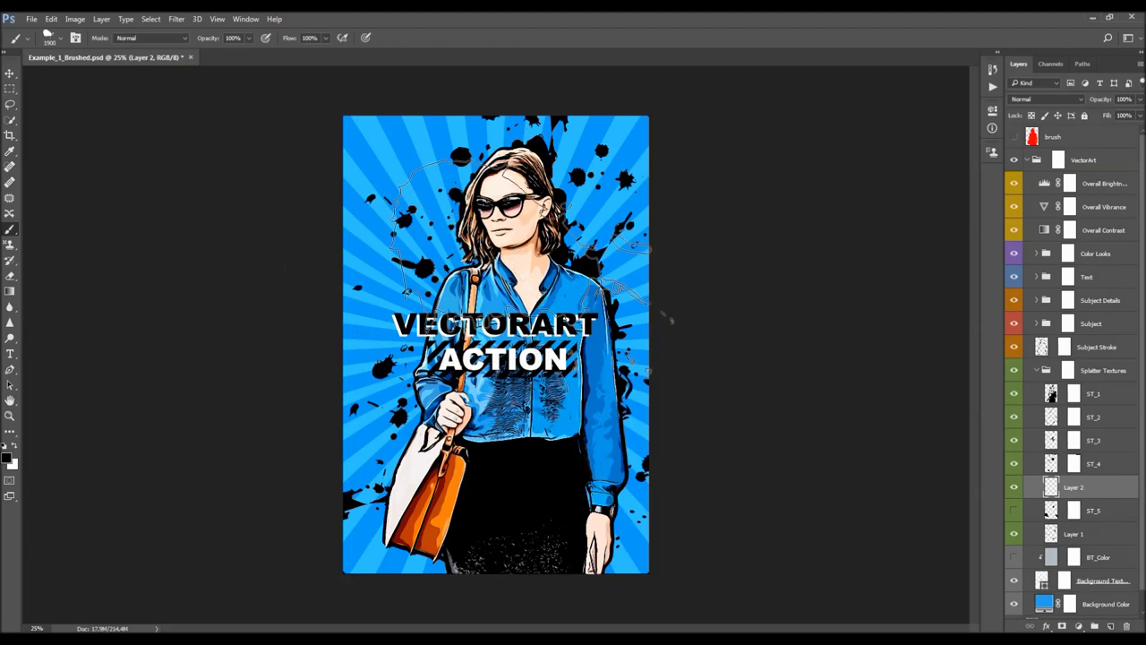
{"action": "key", "text": "bracketleft"}
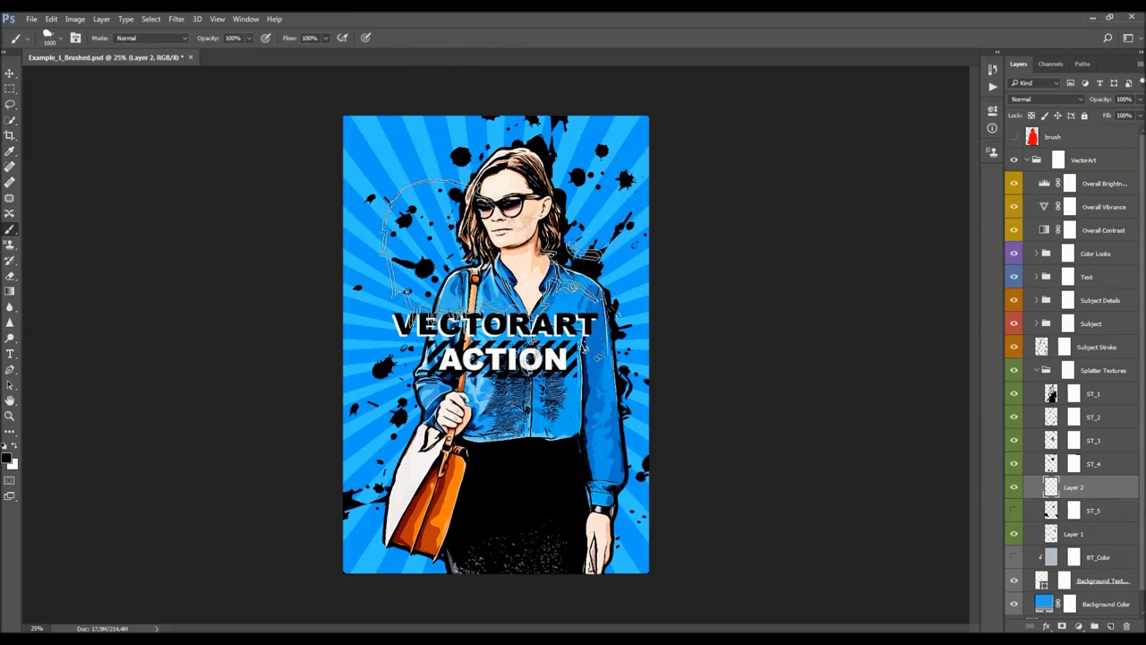
{"action": "right_click", "coordinate": [512, 286]}
{"action": "double_click", "coordinate": [637, 363]}
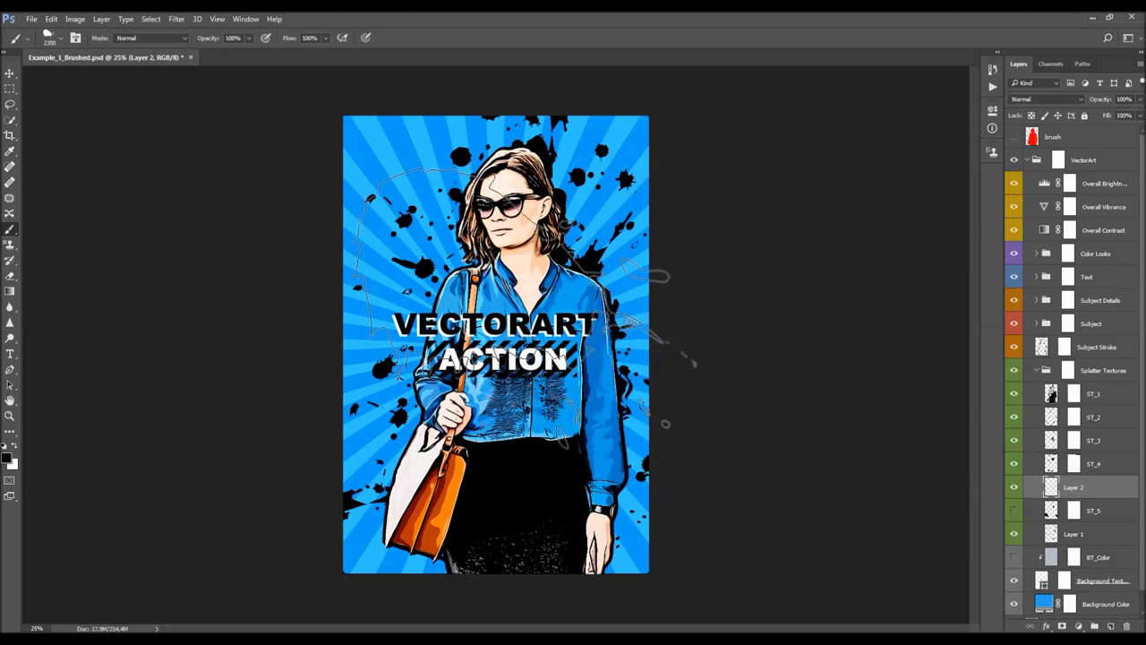
{"action": "left_click", "coordinate": [506, 286]}
{"action": "key", "text": "bracketleft"}
Rotate and reposition the Layer 2 splatter with Free Transform so its edges spread out from behind the subject's arm at the image's right
{"action": "key", "text": "ctrl+t"}
{"action": "left_click_drag", "start_coordinate": [582, 220], "coordinate": [598, 244]}
{"action": "left_click_drag", "start_coordinate": [645, 199], "coordinate": [711, 317]}
{"action": "left_click_drag", "start_coordinate": [557, 224], "coordinate": [340, 466]}
{"action": "left_click_drag", "start_coordinate": [578, 437], "coordinate": [575, 326]}
{"action": "key", "text": "Return"}
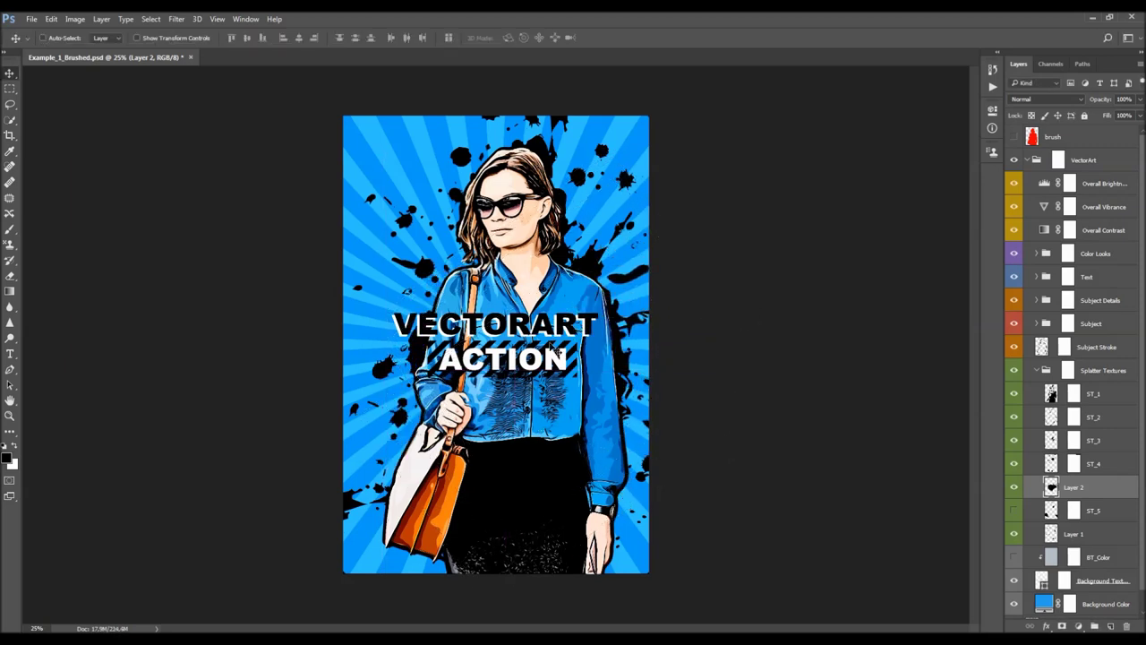
{"action": "left_click_drag", "start_coordinate": [564, 305], "coordinate": [564, 354]}
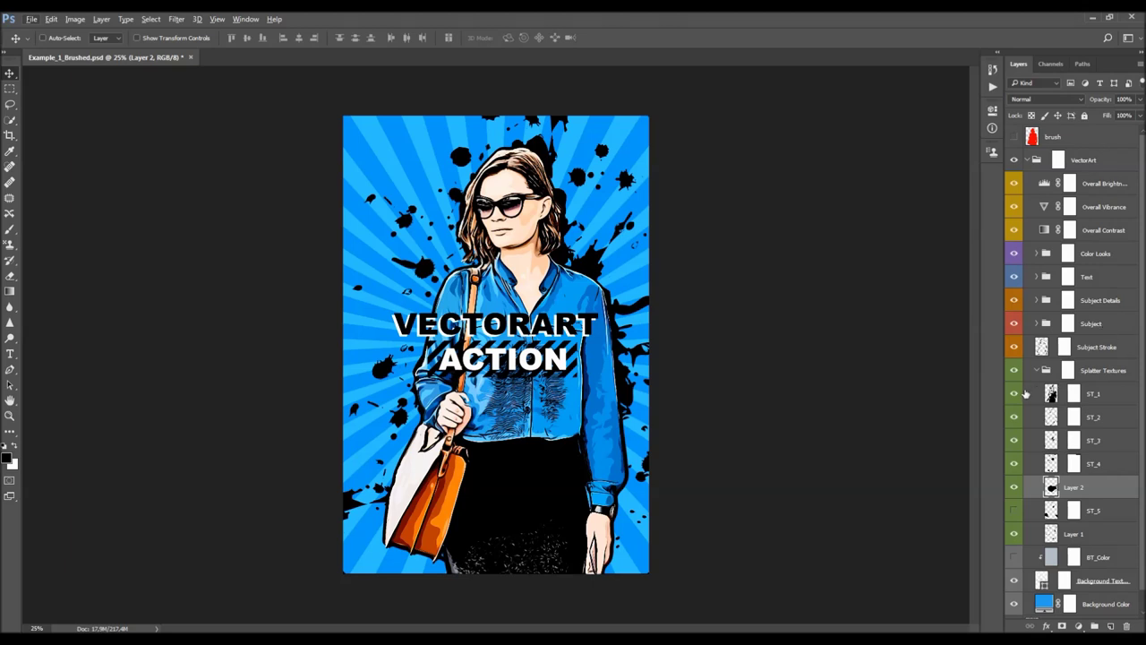
{"action": "left_click", "coordinate": [1110, 393]}
{"action": "left_click", "coordinate": [1096, 489]}
{"action": "left_click", "coordinate": [1094, 516]}
{"action": "left_click", "coordinate": [1094, 532]}
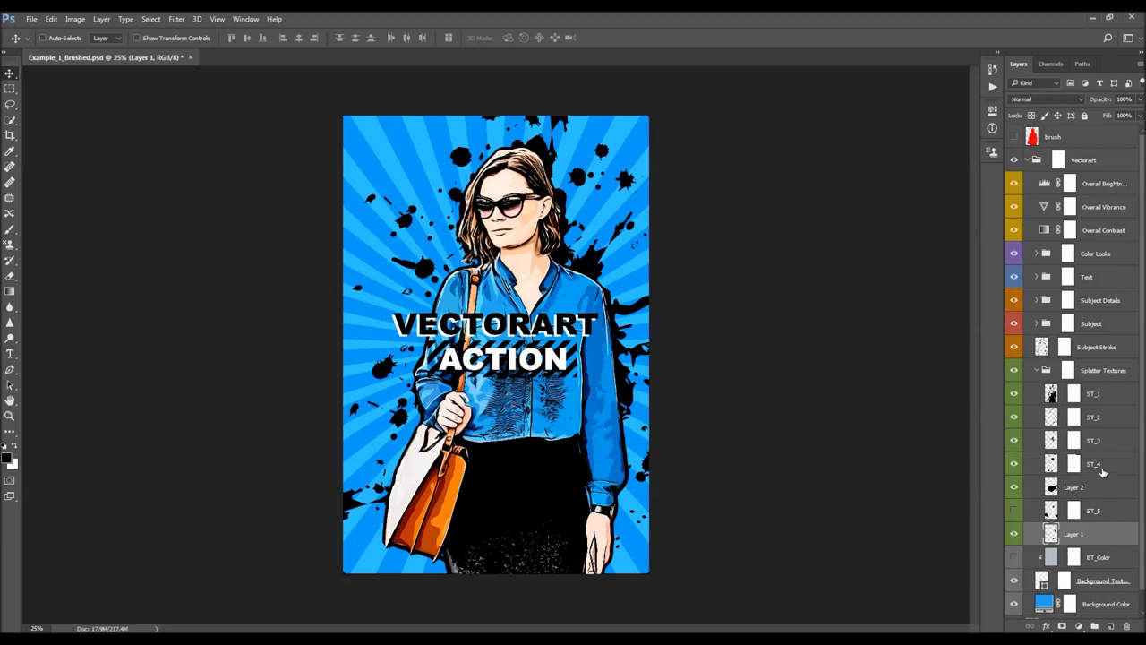
Add a Solid Color fill layer in red ff0000 directly above ST_1
{"action": "left_click", "coordinate": [1094, 399]}
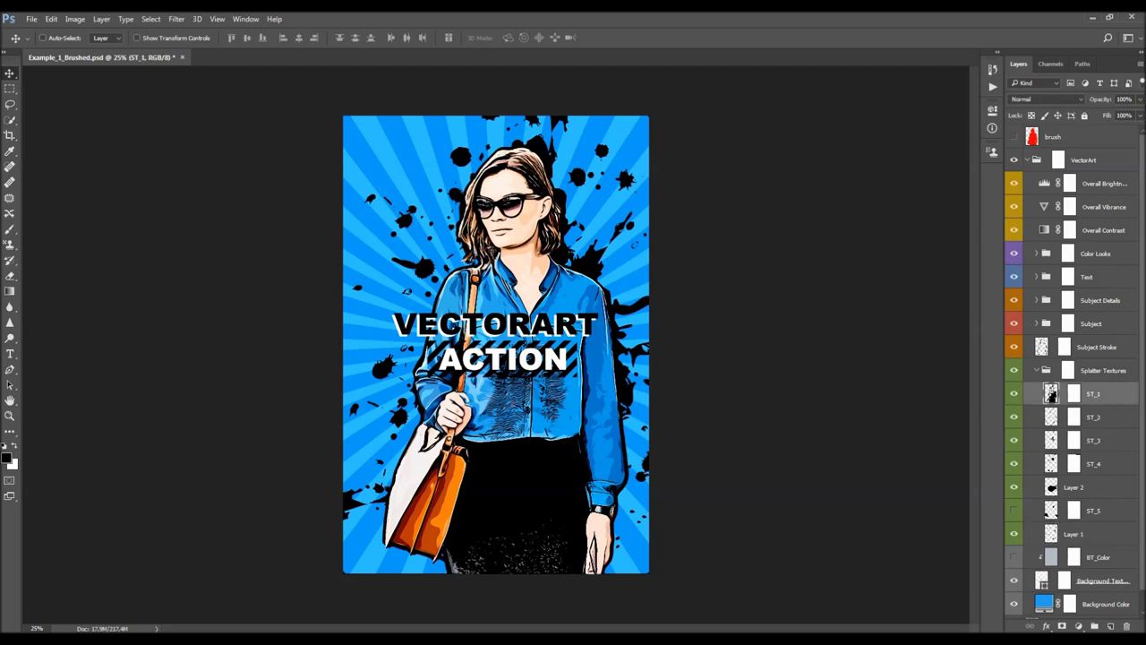
{"action": "left_click", "coordinate": [102, 20]}
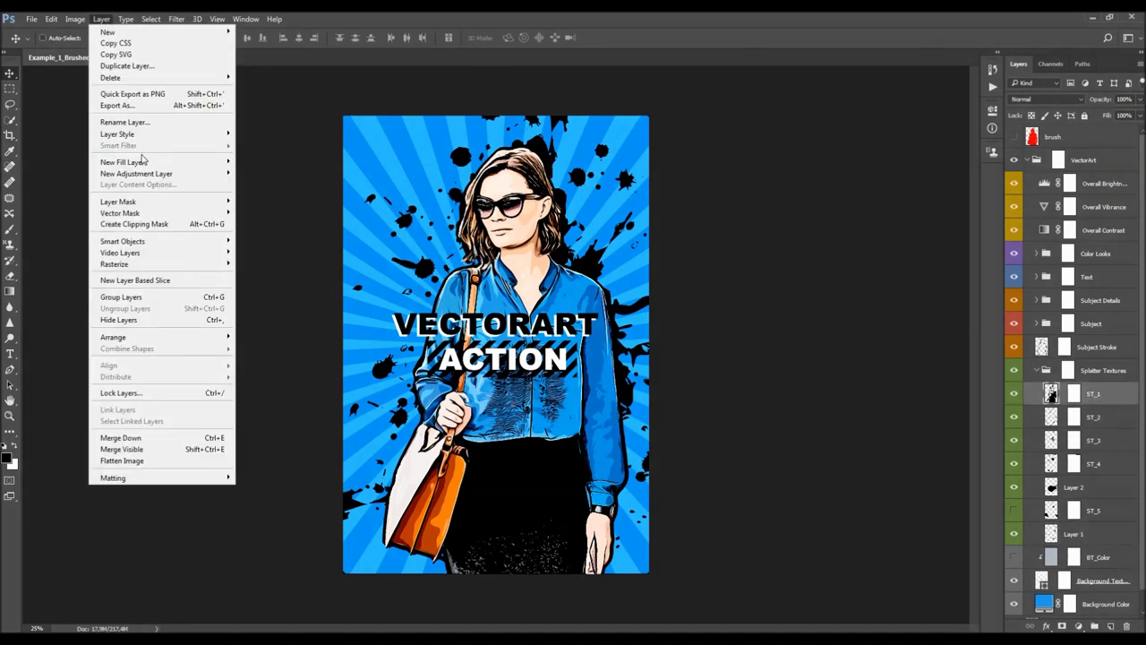
{"action": "mouse_move", "coordinate": [143, 162]}
{"action": "left_click", "coordinate": [263, 162]}
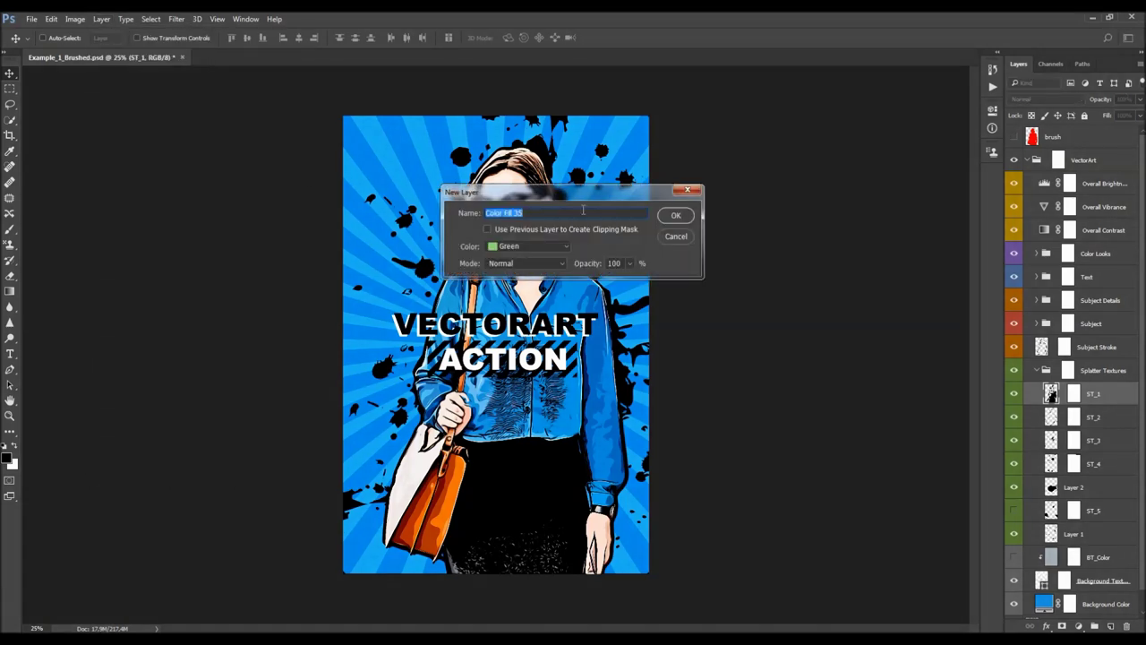
{"action": "left_click", "coordinate": [676, 214]}
{"action": "type", "text": "ff0000"}
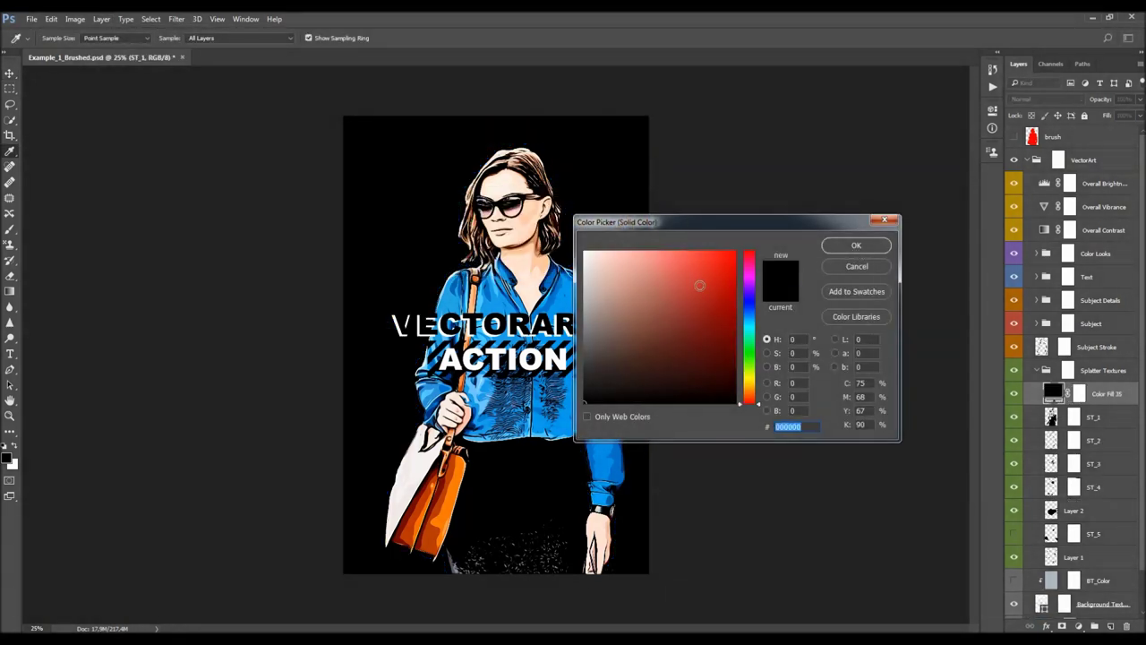
{"action": "left_click", "coordinate": [834, 248]}
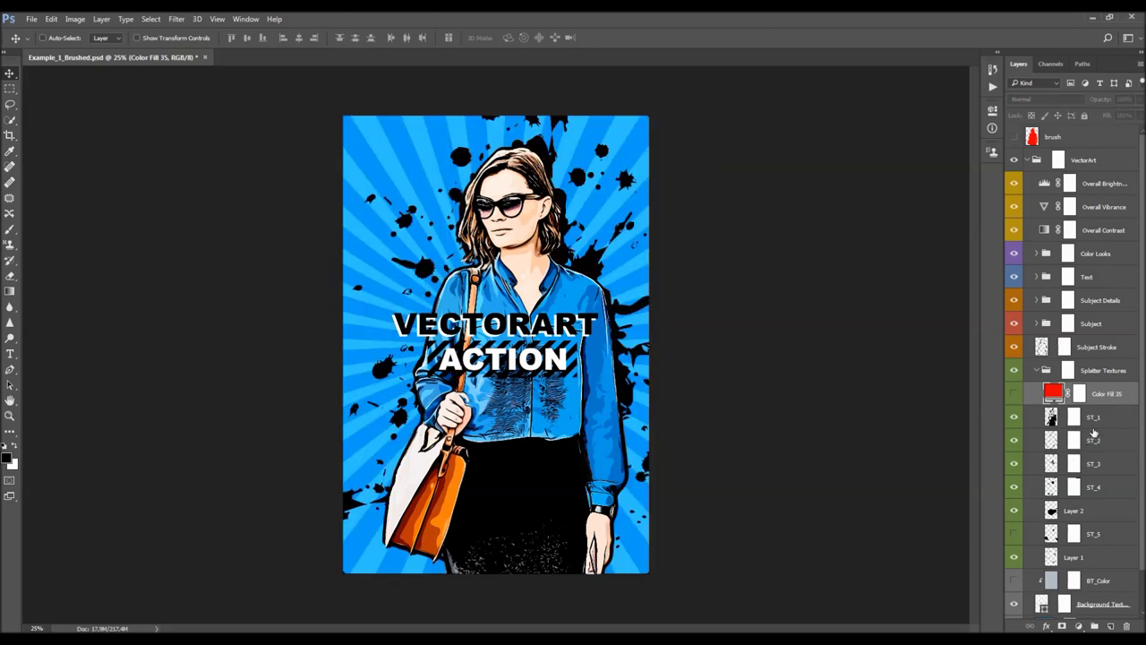
Move the red fill layer directly above Layer 2, make it visible, and clip it to Layer 2
{"action": "left_click_drag", "start_coordinate": [1101, 400], "coordinate": [1088, 501]}
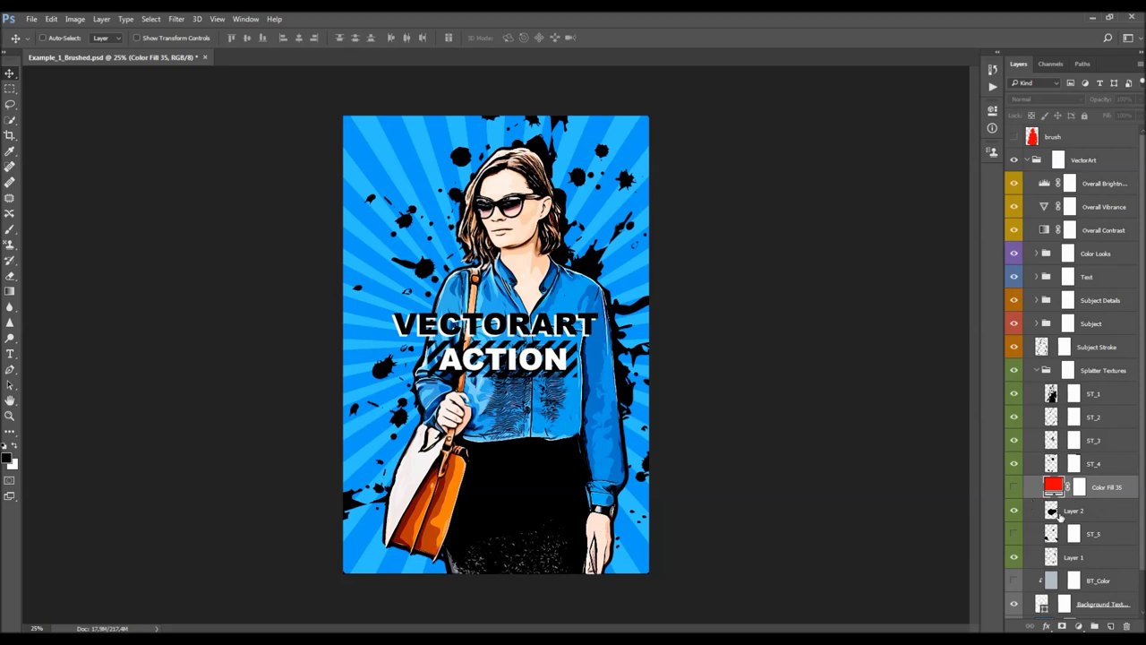
{"action": "left_click", "coordinate": [1014, 490]}
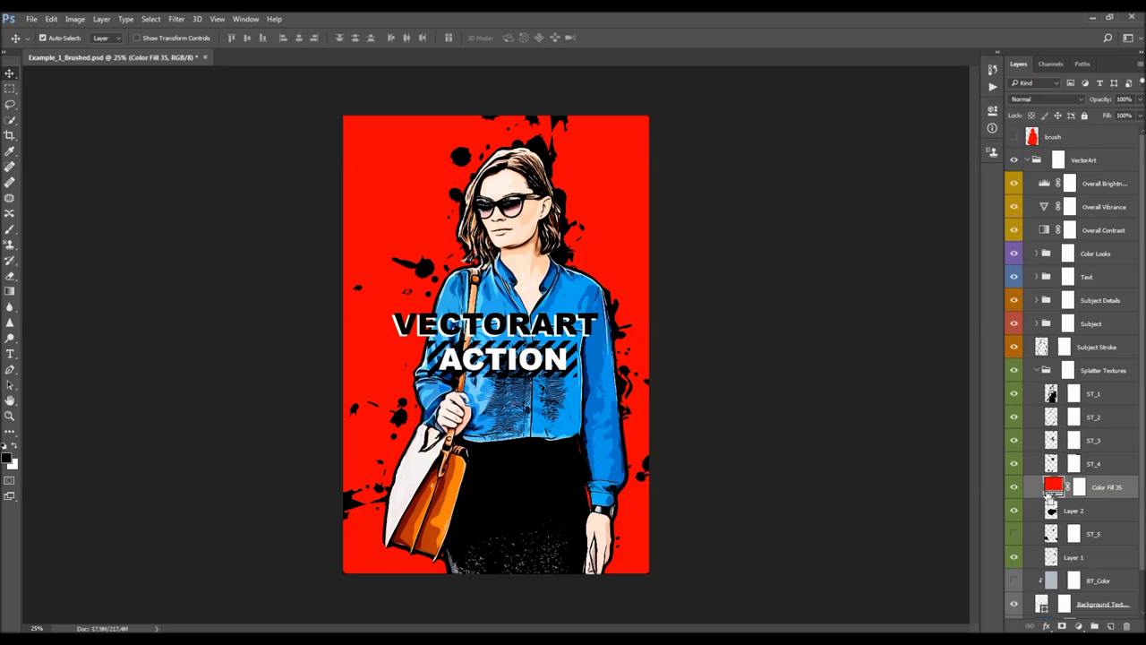
{"action": "left_click", "coordinate": [1051, 497], "text": "alt"}
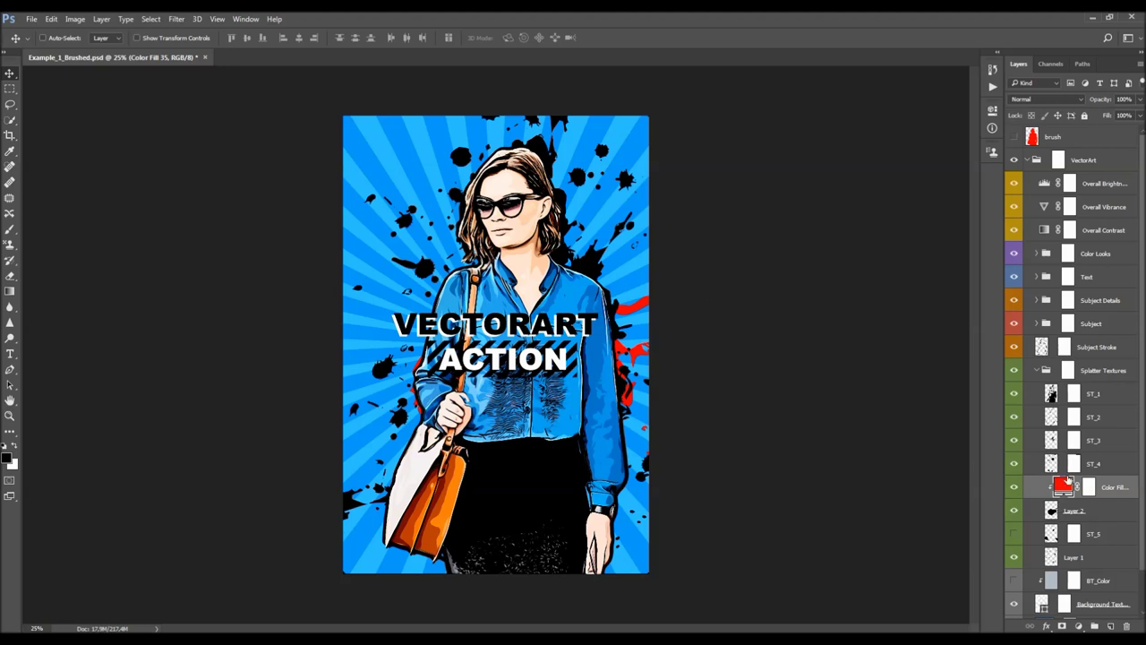
Try blue and colours sampled from the subject's skin and bag for the clipped fill, and cancel the colour change
{"action": "double_click", "coordinate": [1063, 486]}
{"action": "left_click_drag", "start_coordinate": [738, 219], "coordinate": [873, 245]}
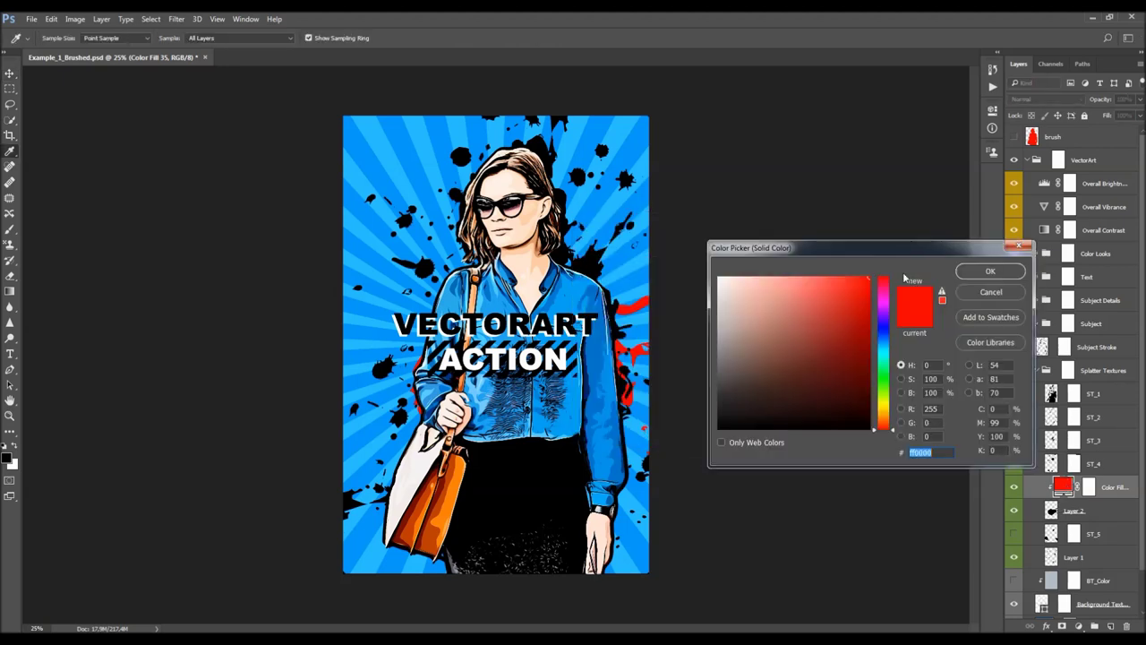
{"action": "left_click_drag", "start_coordinate": [870, 359], "coordinate": [867, 319]}
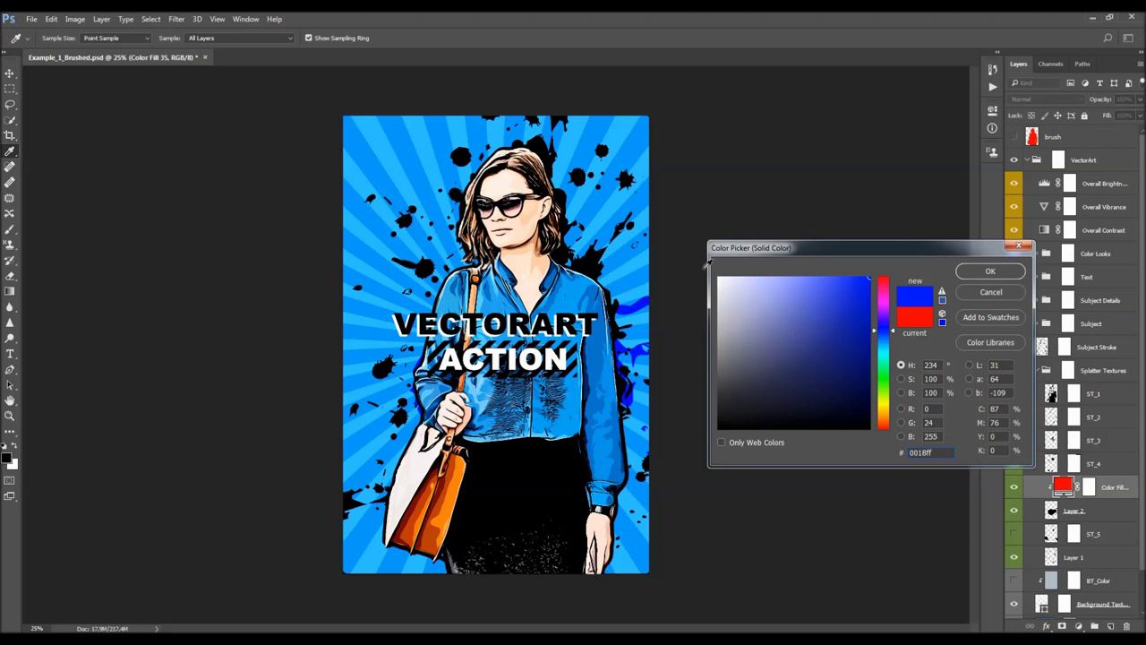
{"action": "left_click", "coordinate": [528, 223]}
{"action": "left_click", "coordinate": [534, 216]}
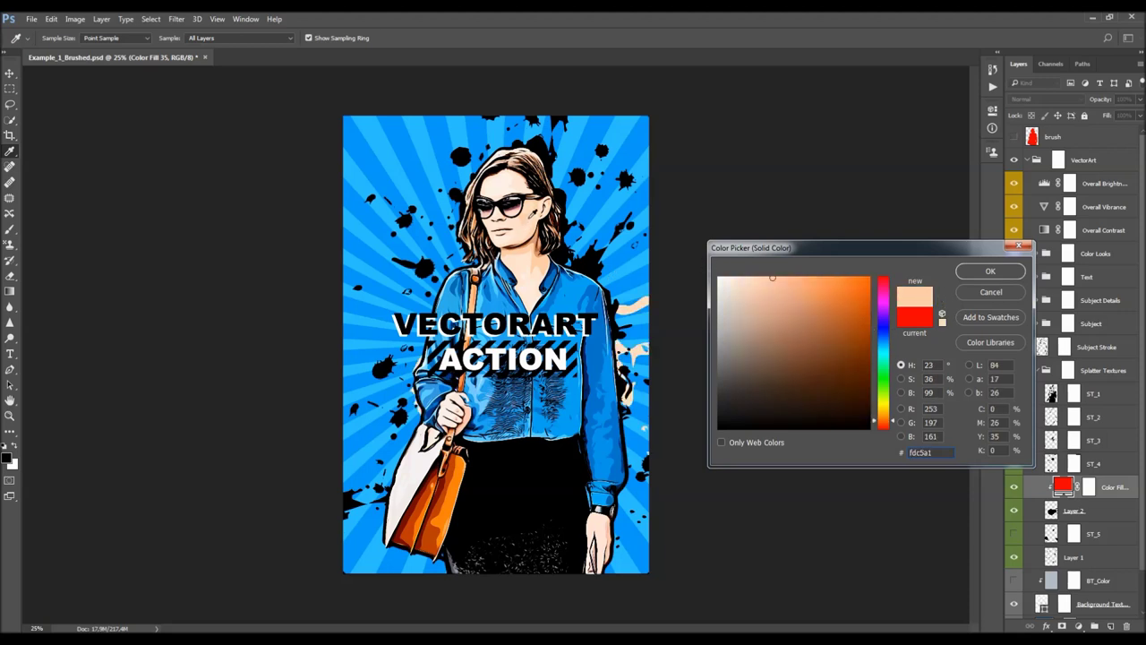
{"action": "left_click_drag", "start_coordinate": [506, 289], "coordinate": [528, 268]}
{"action": "left_click_drag", "start_coordinate": [458, 463], "coordinate": [455, 480]}
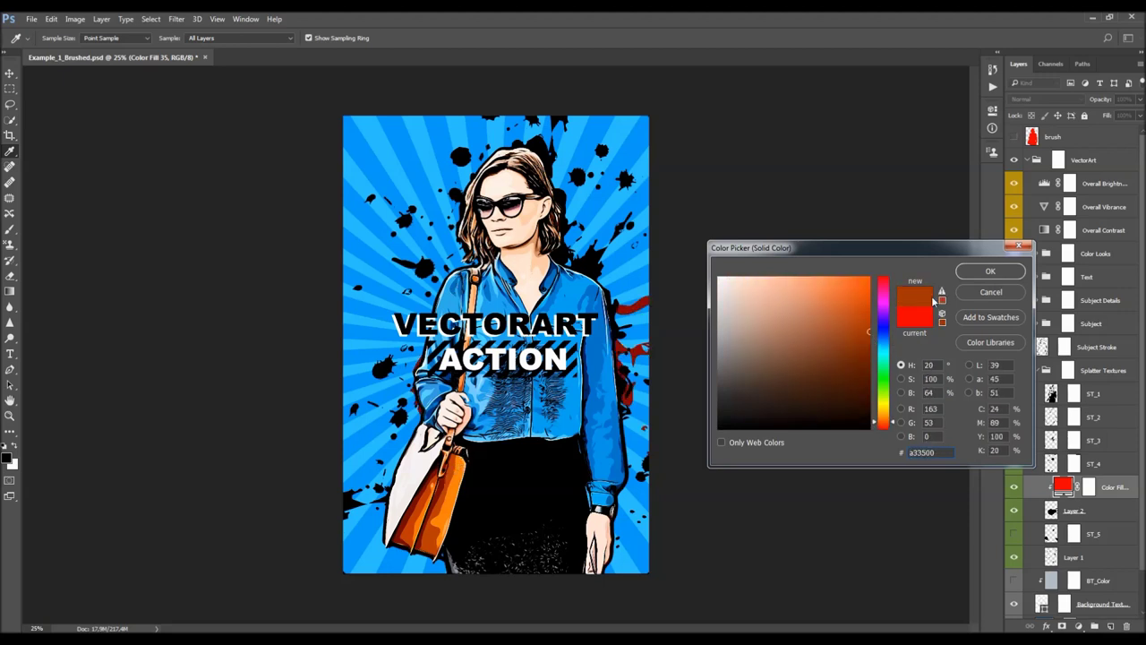
{"action": "left_click", "coordinate": [988, 292]}
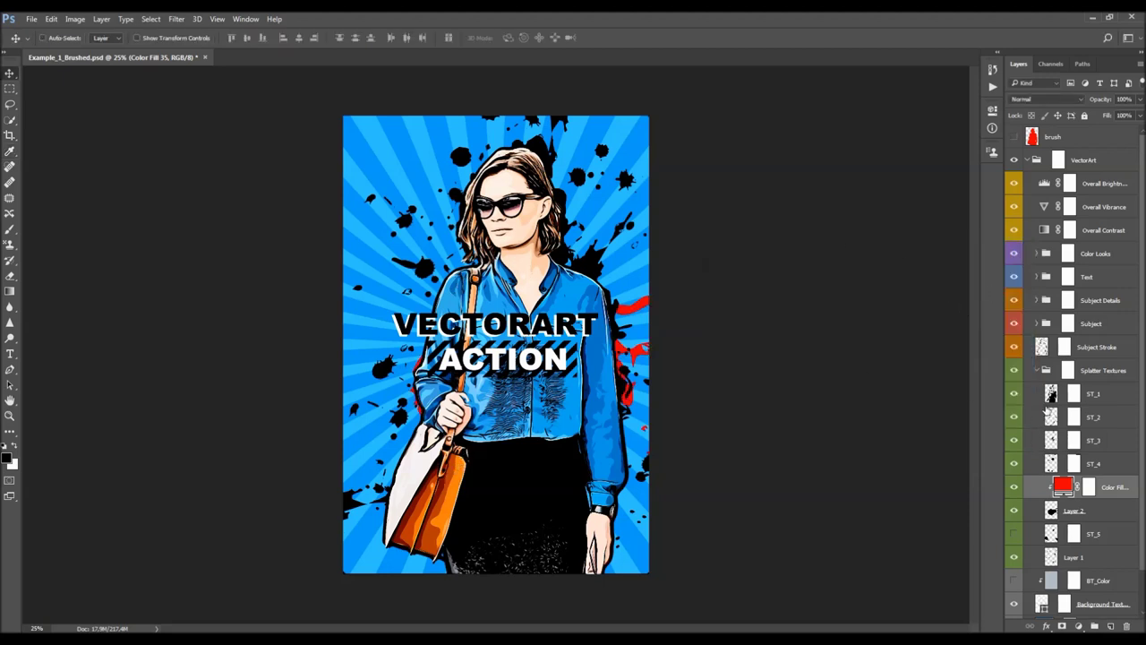
Delete the red fill layer clipped to Layer 2 and collapse the Splatter Textures group
{"action": "key", "text": "Delete"}
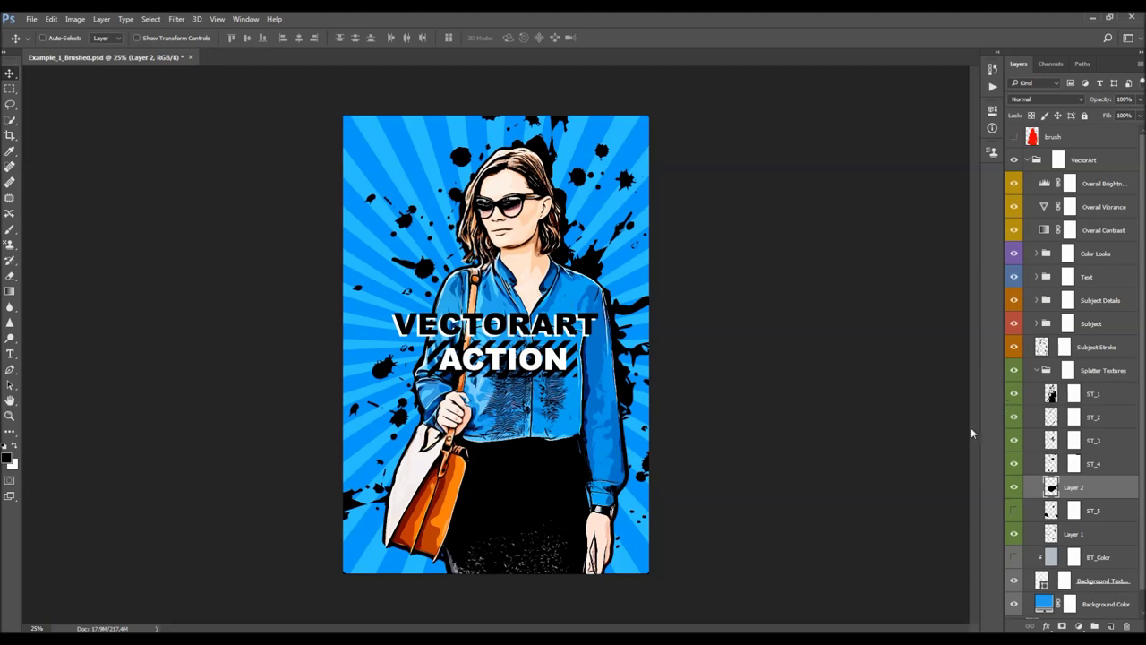
{"action": "left_click", "coordinate": [1039, 369]}
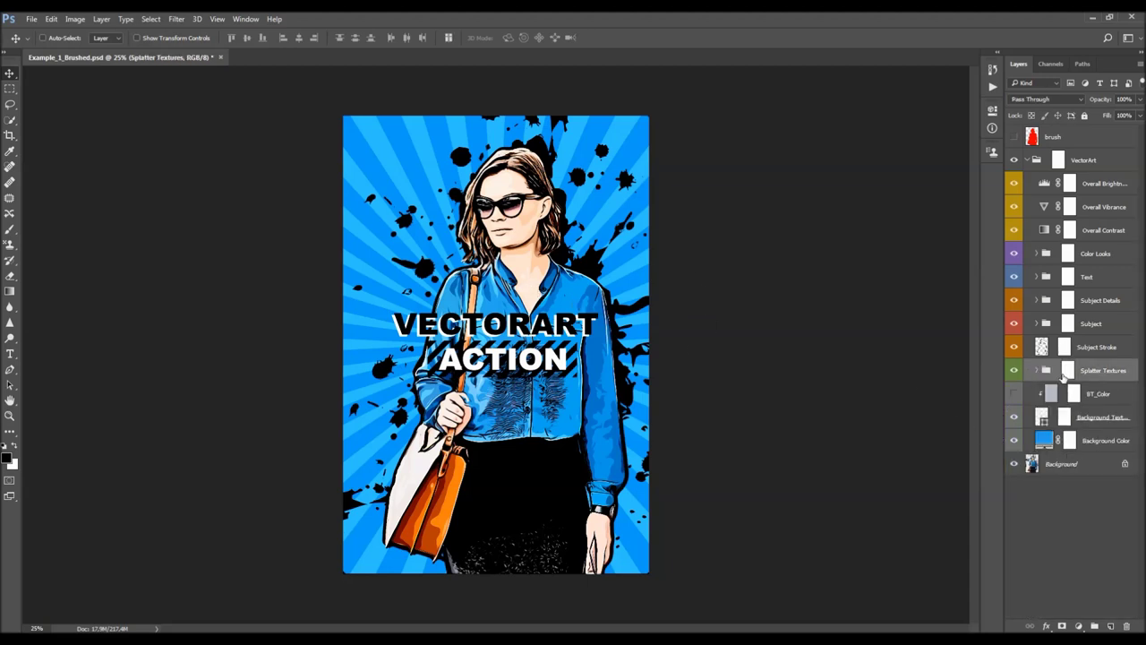
Try hiding the splatters around the subject by painting black on the Splatter Textures group mask with a large hard round brush
{"action": "left_click", "coordinate": [1068, 371]}
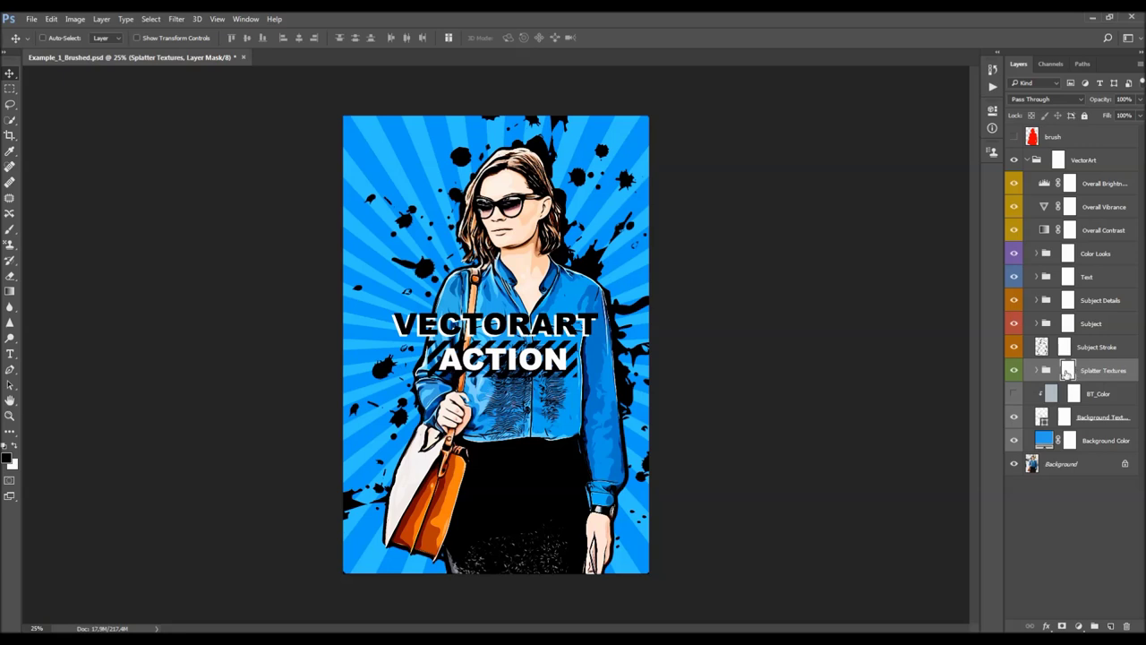
{"action": "left_click", "coordinate": [1037, 369]}
{"action": "left_click", "coordinate": [1037, 369]}
{"action": "left_click", "coordinate": [1037, 369]}
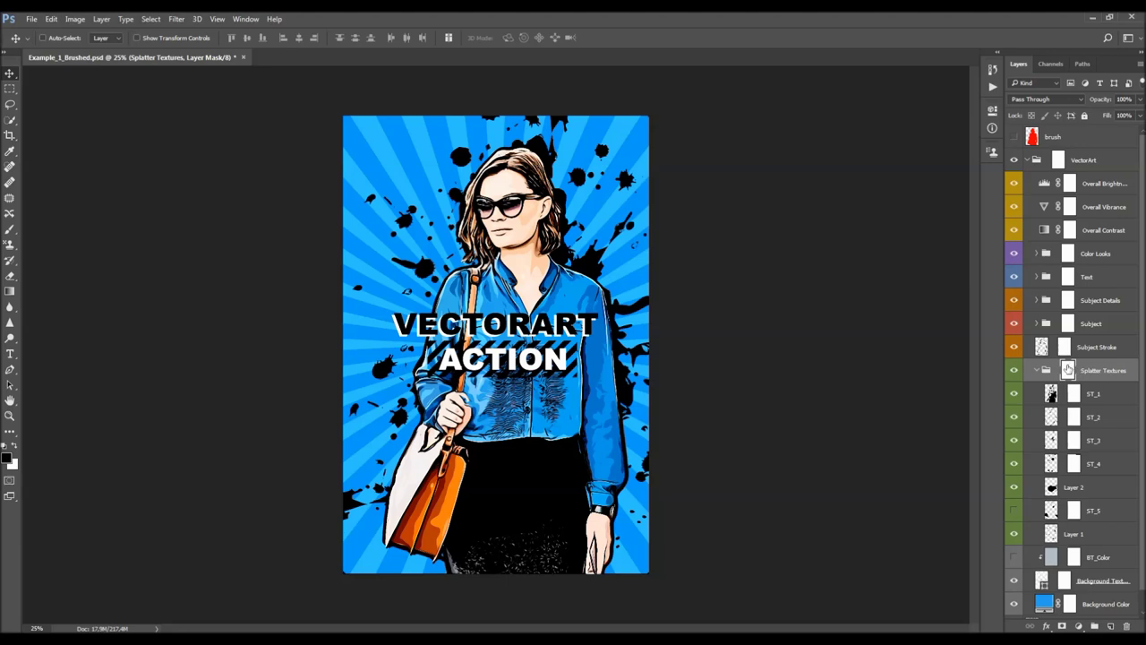
{"action": "key", "text": "b"}
{"action": "right_click", "coordinate": [560, 174]}
{"action": "scroll", "coordinate": [627, 295], "scroll_direction": "up", "scroll_amount": 5}
{"action": "left_click", "coordinate": [589, 275]}
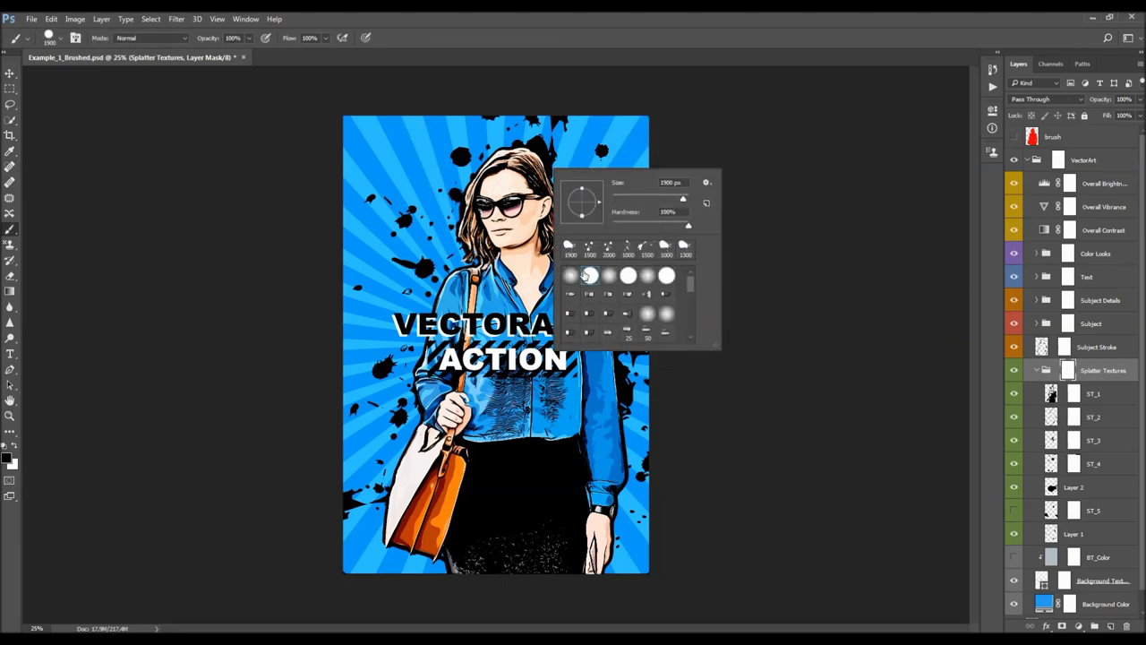
{"action": "key", "text": "Return"}
{"action": "key", "text": "bracketleft"}
{"action": "key", "text": "bracketleft"}
{"action": "key", "text": "bracketleft"}
{"action": "key", "text": "bracketleft"}
{"action": "key", "text": "bracketleft"}
{"action": "mouse_move", "coordinate": [539, 179]}
{"action": "left_mouse_down"}
{"action": "mouse_move", "coordinate": [462, 160]}
{"action": "mouse_move", "coordinate": [570, 130]}
{"action": "mouse_move", "coordinate": [454, 215]}
{"action": "mouse_move", "coordinate": [391, 327]}
{"action": "left_mouse_up"}
{"action": "key", "text": "bracketleft"}
{"action": "key", "text": "bracketleft"}
{"action": "key", "text": "bracketleft"}
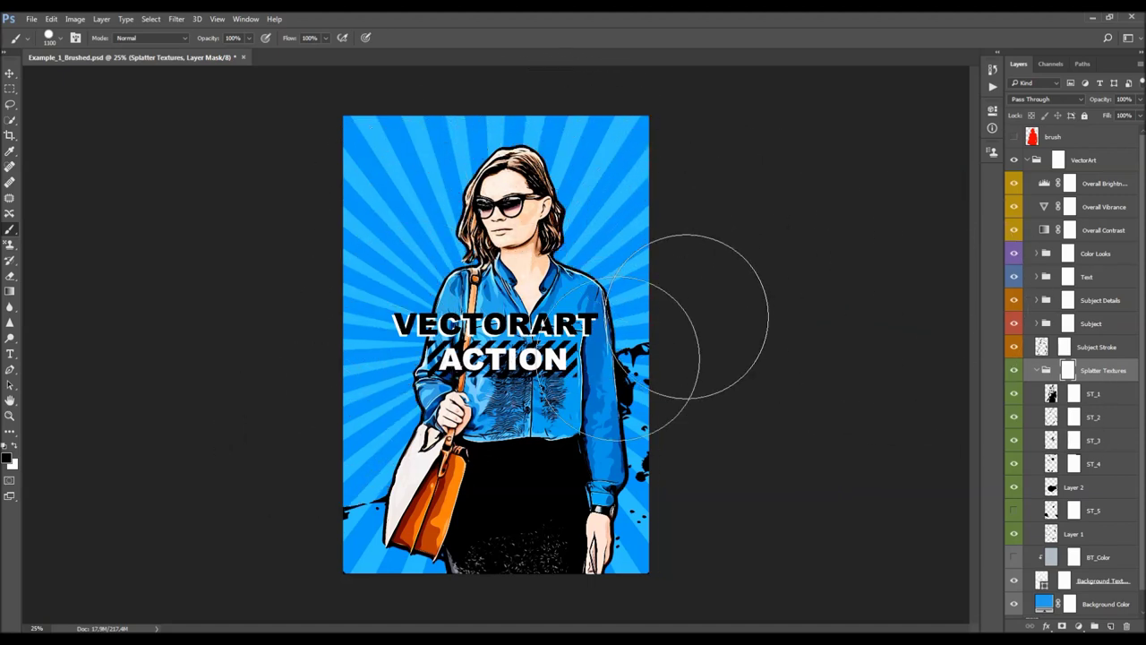
Undo the brush strokes on the Splatter Textures mask and return to the Move tool
{"action": "key", "text": "ctrl+alt+z"}
{"action": "key", "text": "ctrl+alt+z"}
{"action": "key", "text": "ctrl+alt+z"}
{"action": "key", "text": "v"}
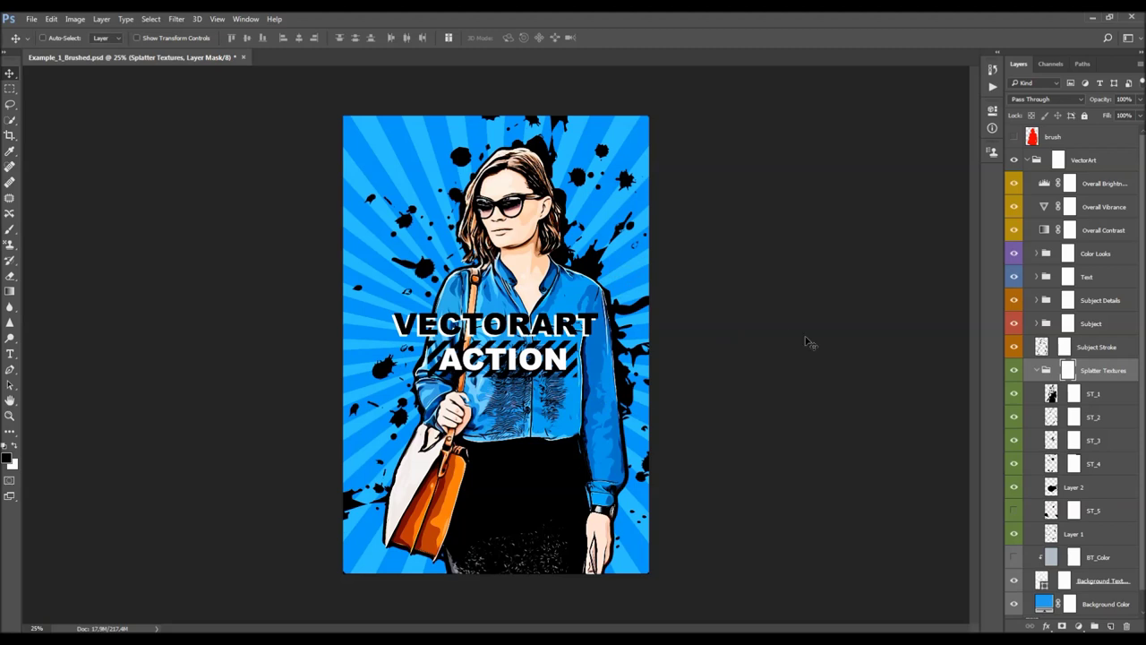
Collapse the Splatter Textures group and compare the image with the splatters hidden and shown
{"action": "left_click", "coordinate": [1039, 374]}
{"action": "left_click", "coordinate": [1014, 370]}
{"action": "left_click", "coordinate": [1013, 370]}
Compare the subject's outline with the Subject Stroke layer hidden and shown, leaving the layer visible
{"action": "left_click", "coordinate": [1091, 351]}
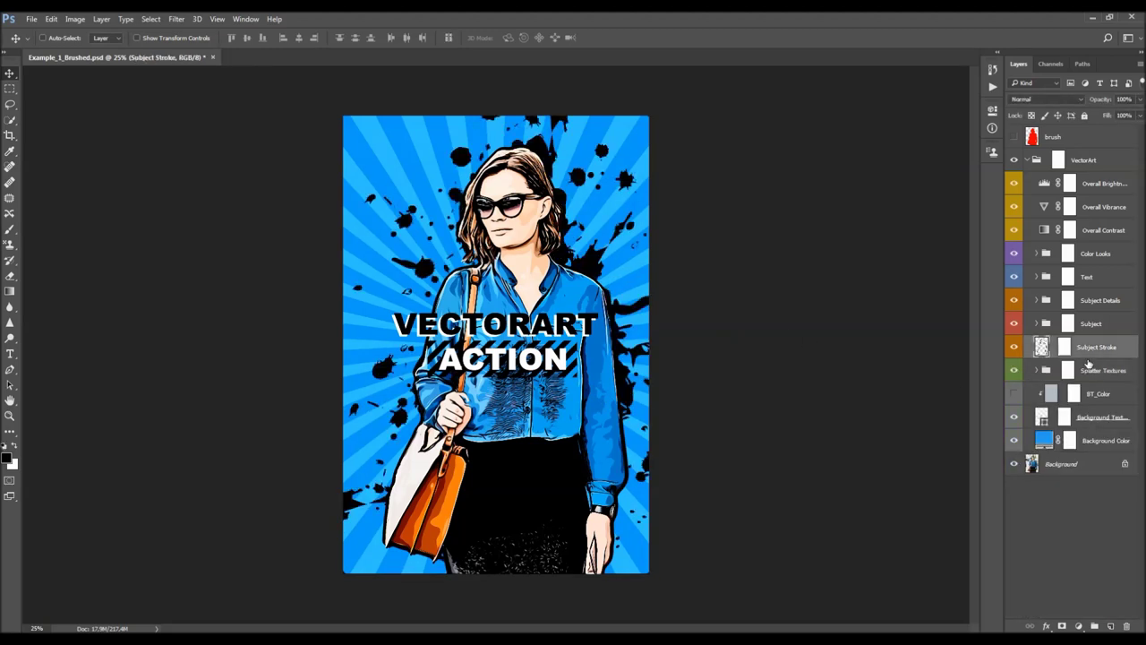
{"action": "left_click", "coordinate": [1014, 348]}
{"action": "left_click", "coordinate": [1015, 347]}
{"action": "left_click", "coordinate": [1015, 348]}
{"action": "left_click", "coordinate": [1015, 348]}
{"action": "left_click", "coordinate": [1016, 349]}
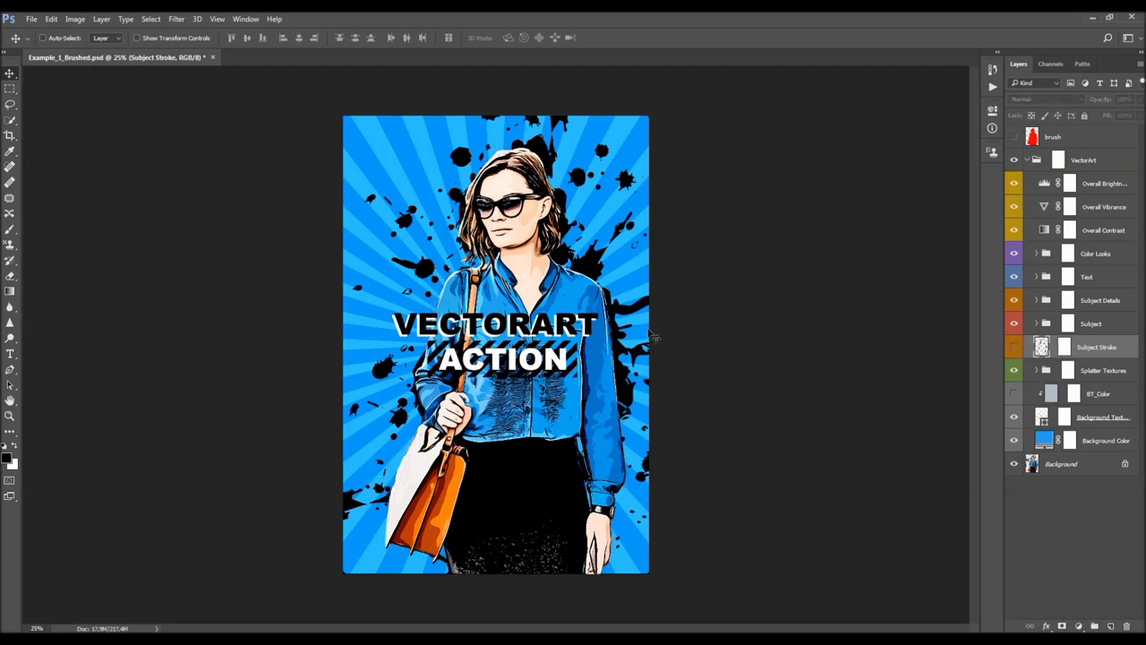
{"action": "left_click", "coordinate": [1012, 348]}
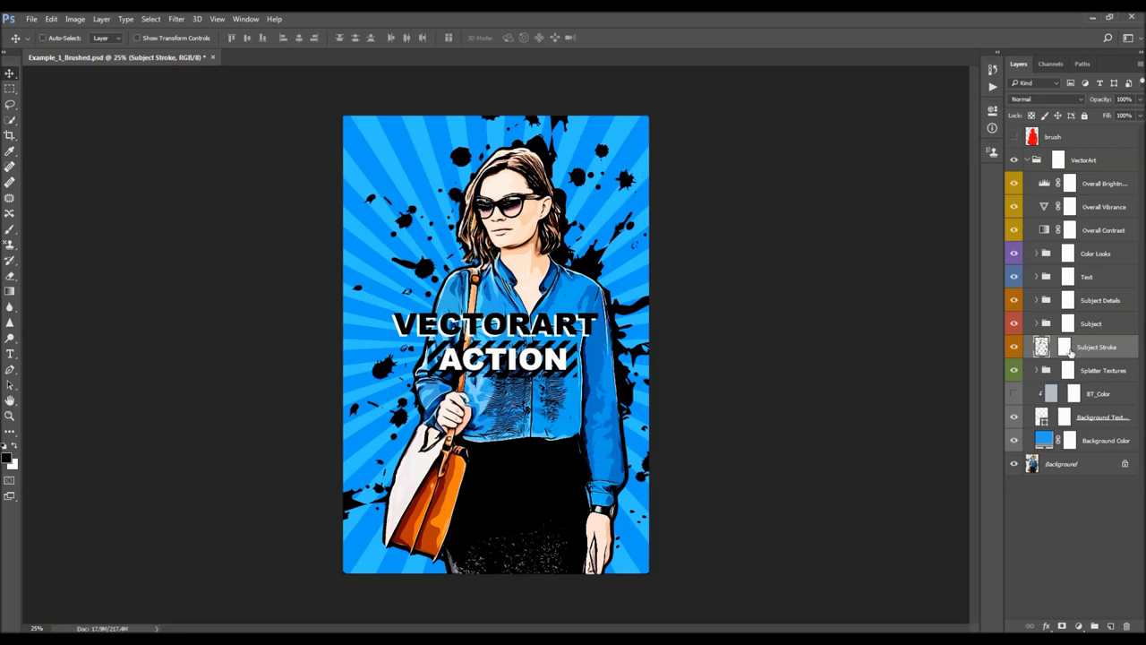
Expand the Subject group, check the effect of hiding S_1, and select S_1
{"action": "left_click", "coordinate": [1068, 324]}
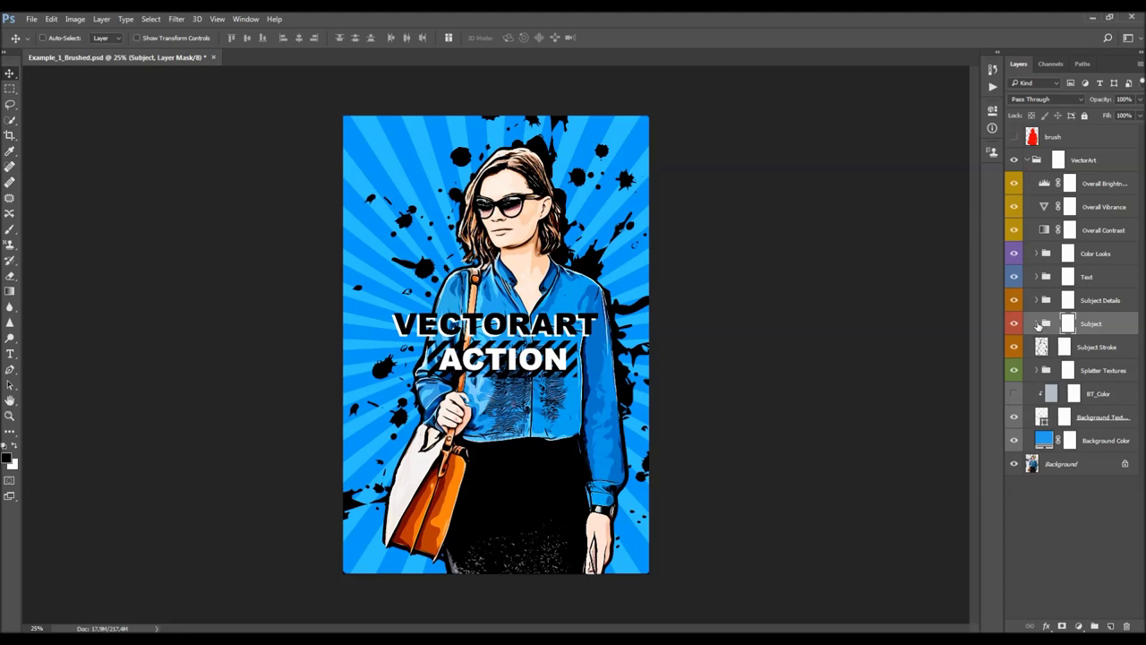
{"action": "left_click", "coordinate": [1037, 324]}
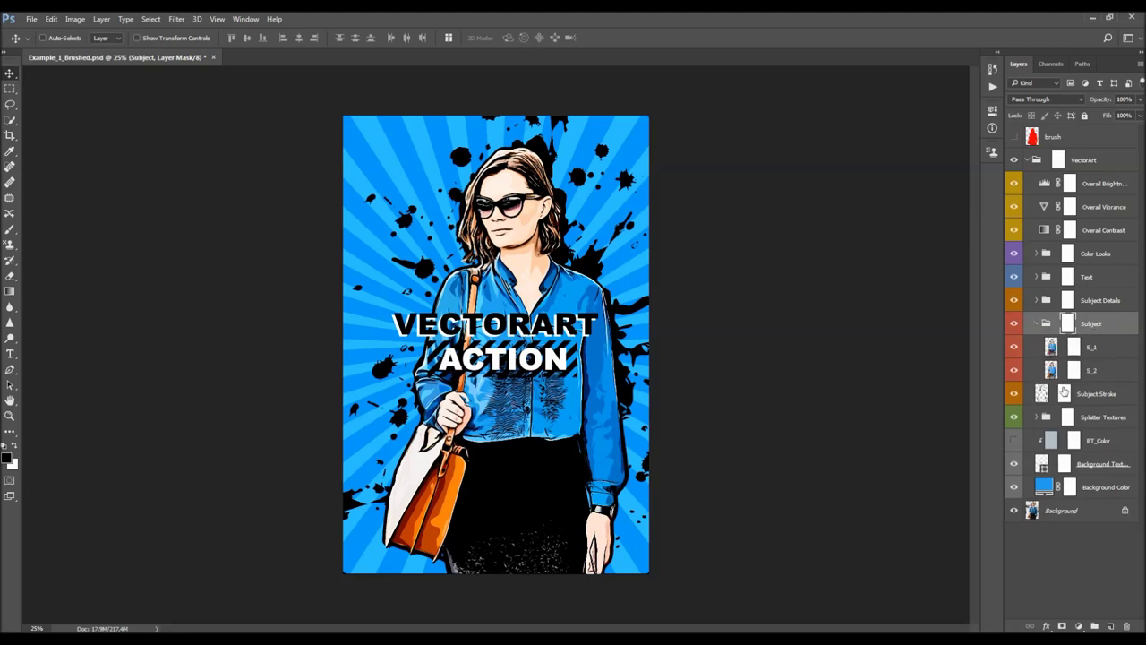
{"action": "left_click", "coordinate": [1015, 348]}
{"action": "left_click", "coordinate": [1015, 349]}
{"action": "left_click", "coordinate": [1088, 351]}
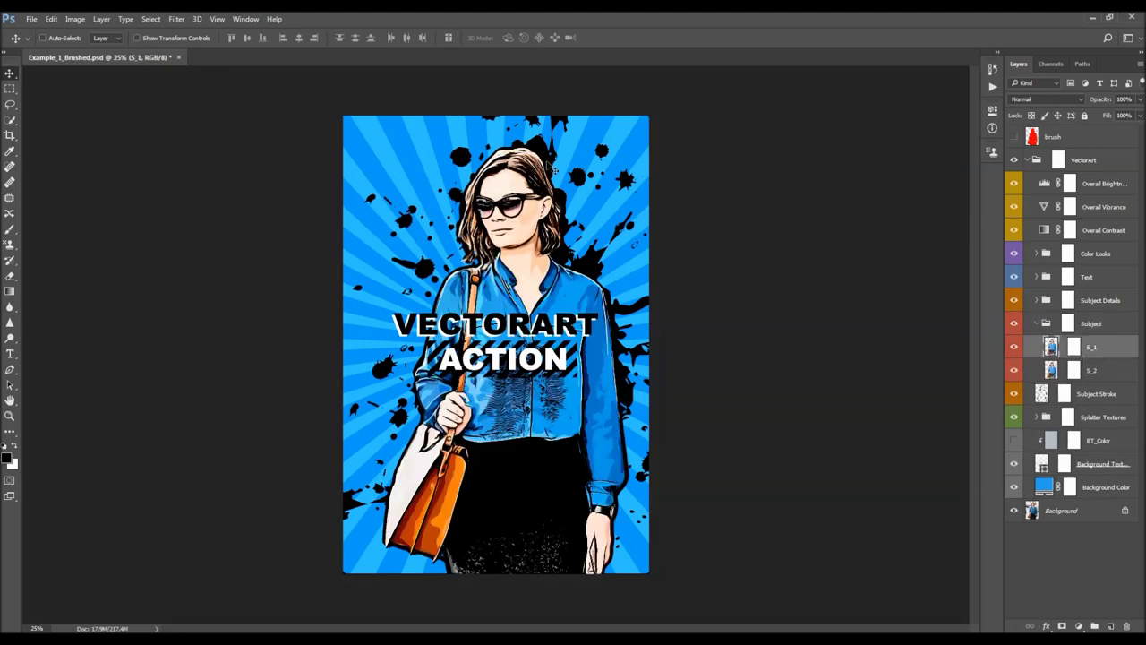
Examine the face, hair and shirt close up with S_1 shown and hidden, leaving S_1 visible
{"action": "scroll", "coordinate": [506, 164], "scroll_direction": "up", "scroll_amount": 5}
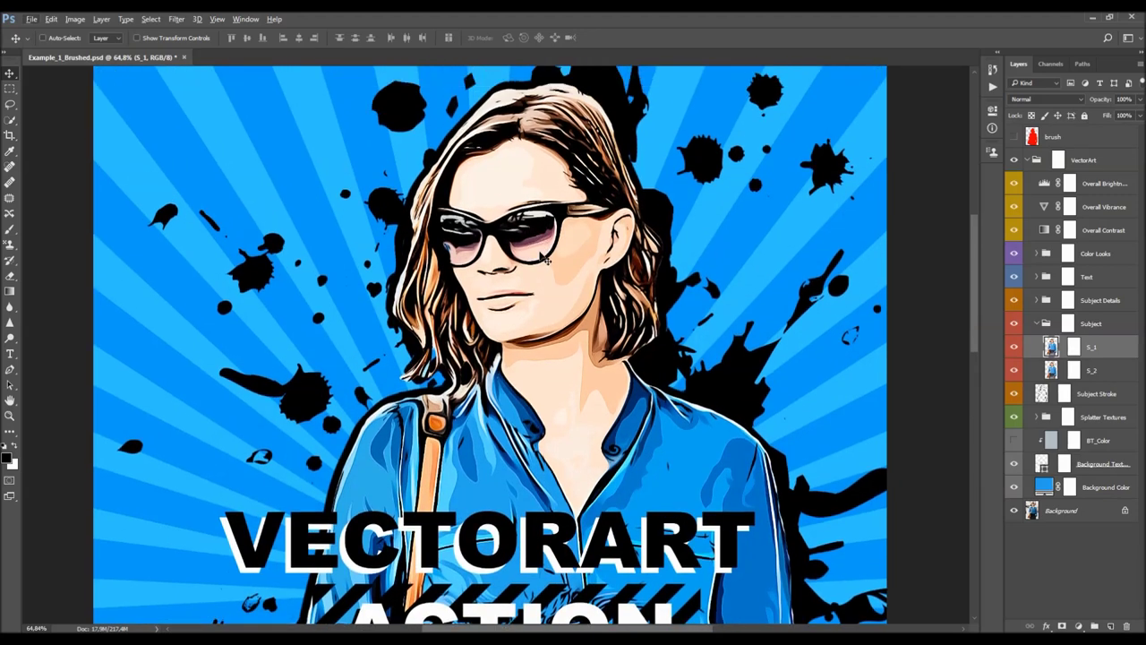
{"action": "scroll", "coordinate": [544, 262], "scroll_direction": "down", "scroll_amount": 1}
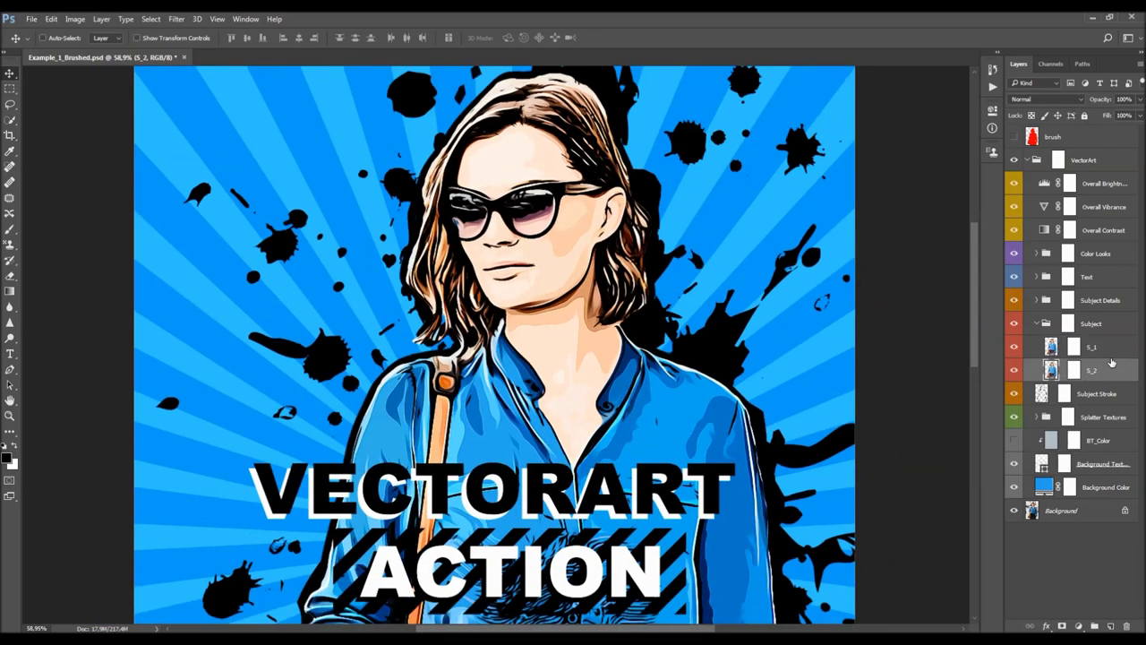
{"action": "left_click", "coordinate": [1015, 347]}
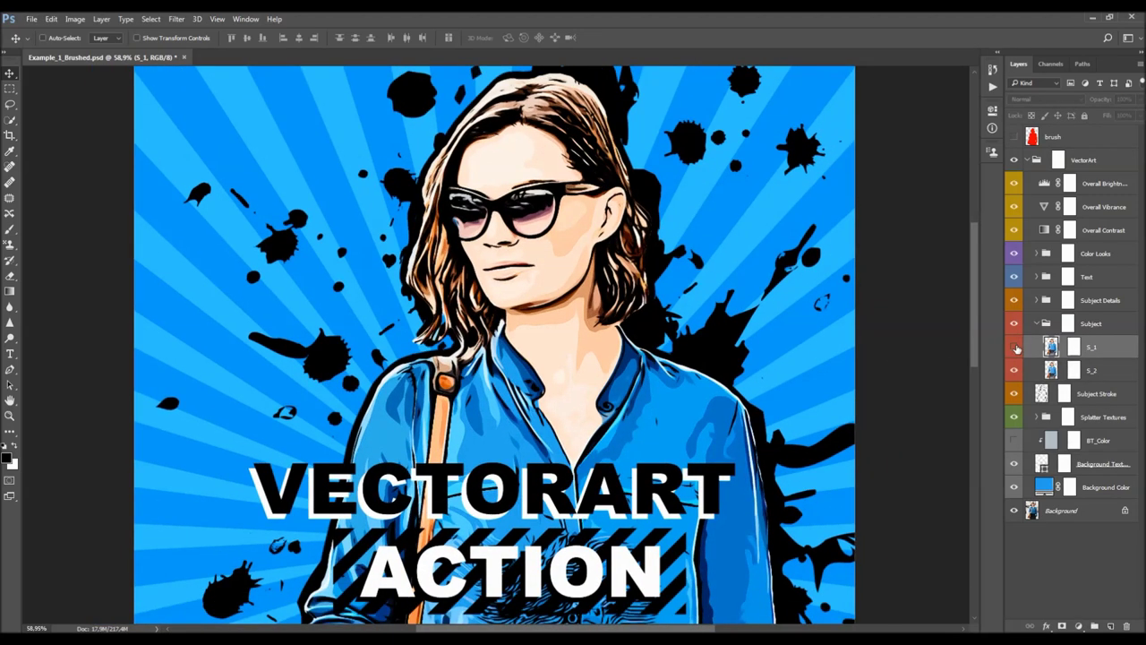
{"action": "scroll", "coordinate": [627, 371], "scroll_direction": "down", "scroll_amount": 1}
{"action": "scroll", "coordinate": [605, 370], "scroll_direction": "up", "scroll_amount": 1}
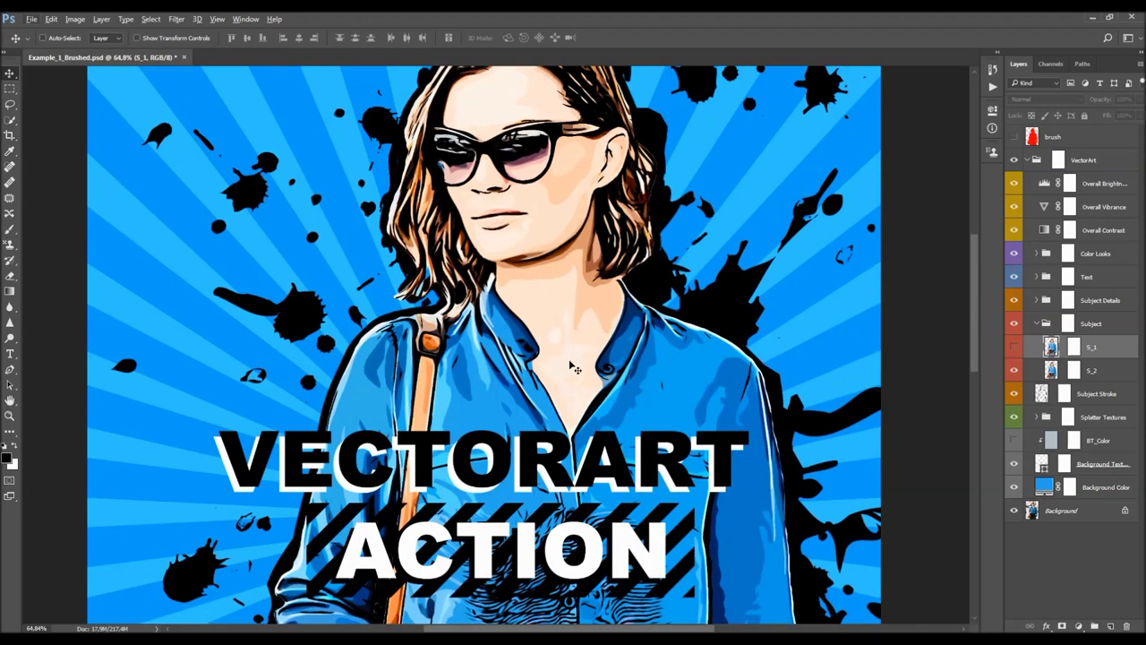
{"action": "left_click", "coordinate": [1014, 347]}
{"action": "left_click", "coordinate": [1014, 348]}
{"action": "left_click", "coordinate": [1015, 349]}
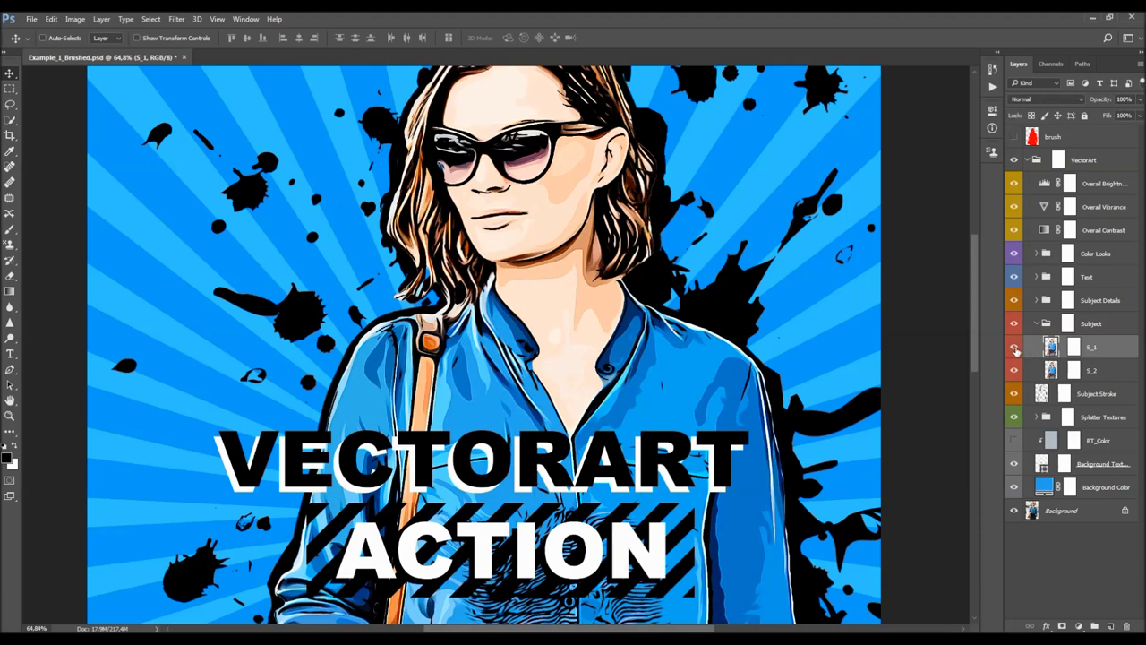
{"action": "left_click", "coordinate": [1014, 348]}
{"action": "left_click", "coordinate": [1014, 348]}
{"action": "scroll", "coordinate": [646, 309], "scroll_direction": "up", "scroll_amount": 1}
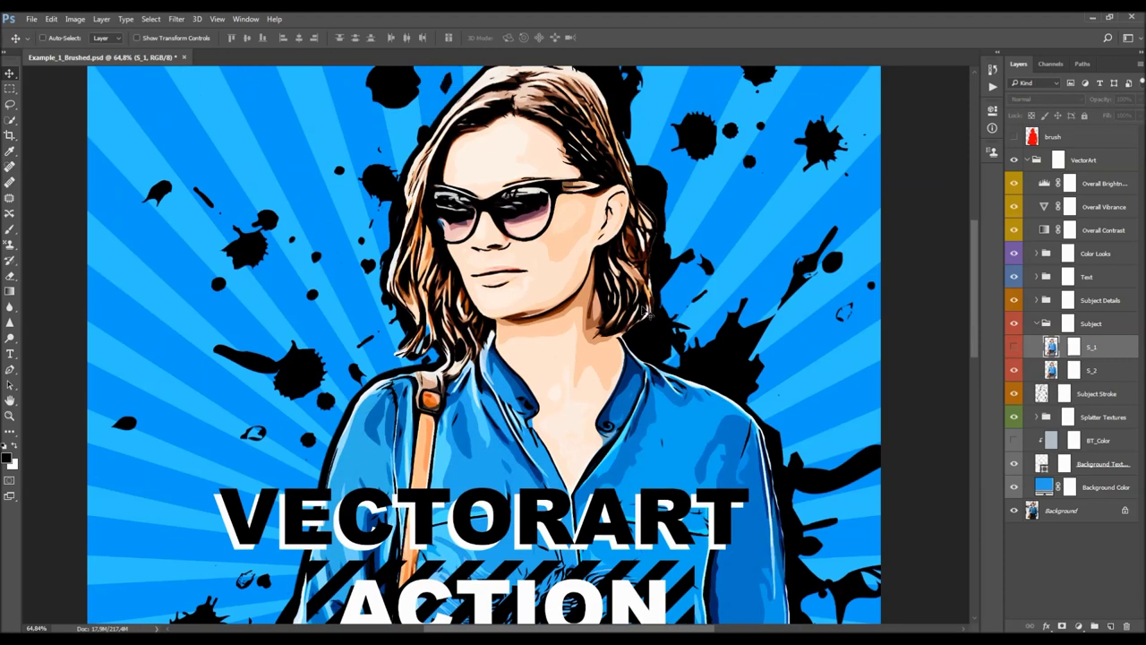
{"action": "scroll", "coordinate": [616, 322], "scroll_direction": "down", "scroll_amount": 3}
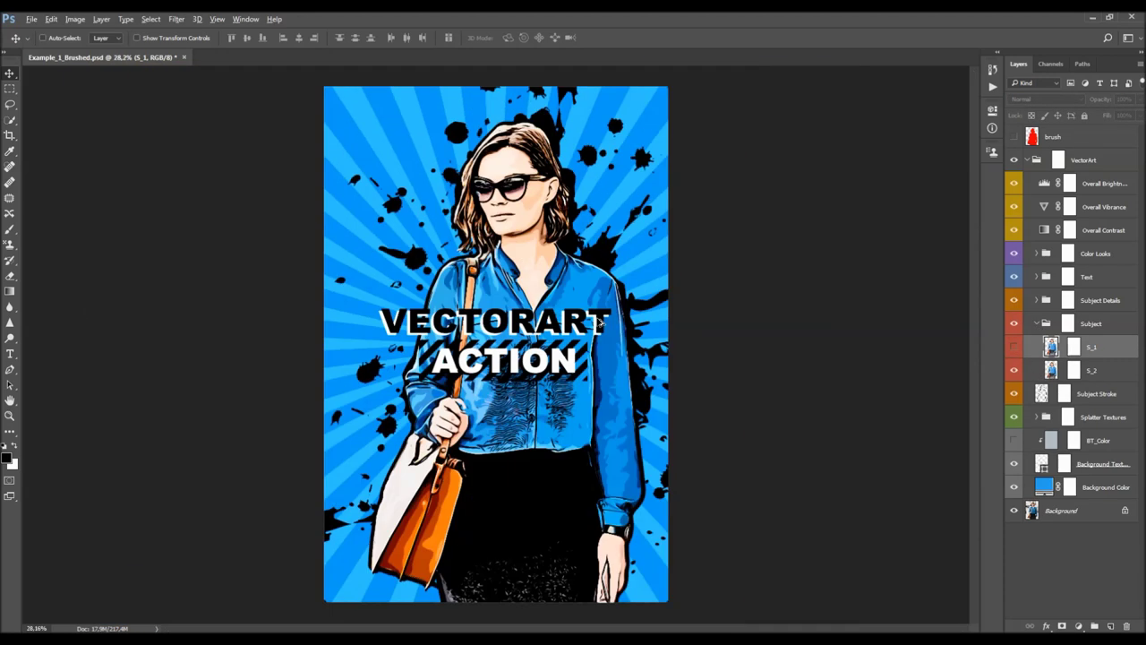
{"action": "left_click", "coordinate": [1014, 347]}
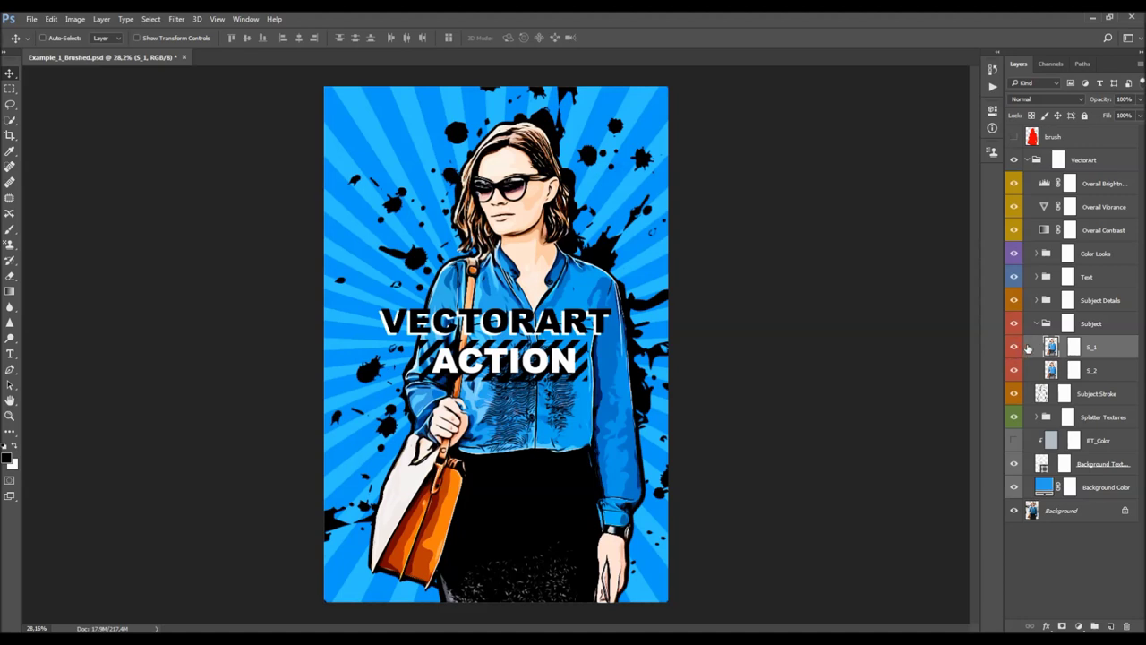
{"action": "left_click", "coordinate": [1101, 99]}
{"action": "scroll", "coordinate": [507, 167], "scroll_direction": "up", "scroll_amount": 3}
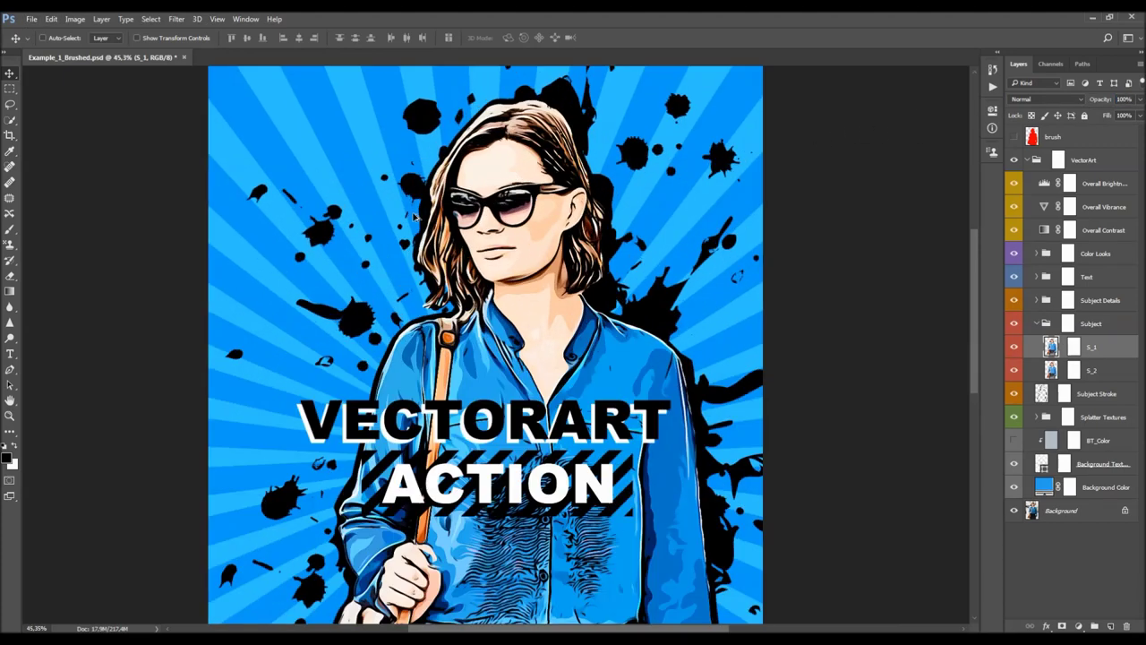
{"action": "scroll", "coordinate": [508, 168], "scroll_direction": "down", "scroll_amount": 3}
{"action": "scroll", "coordinate": [495, 228], "scroll_direction": "up", "scroll_amount": 1}
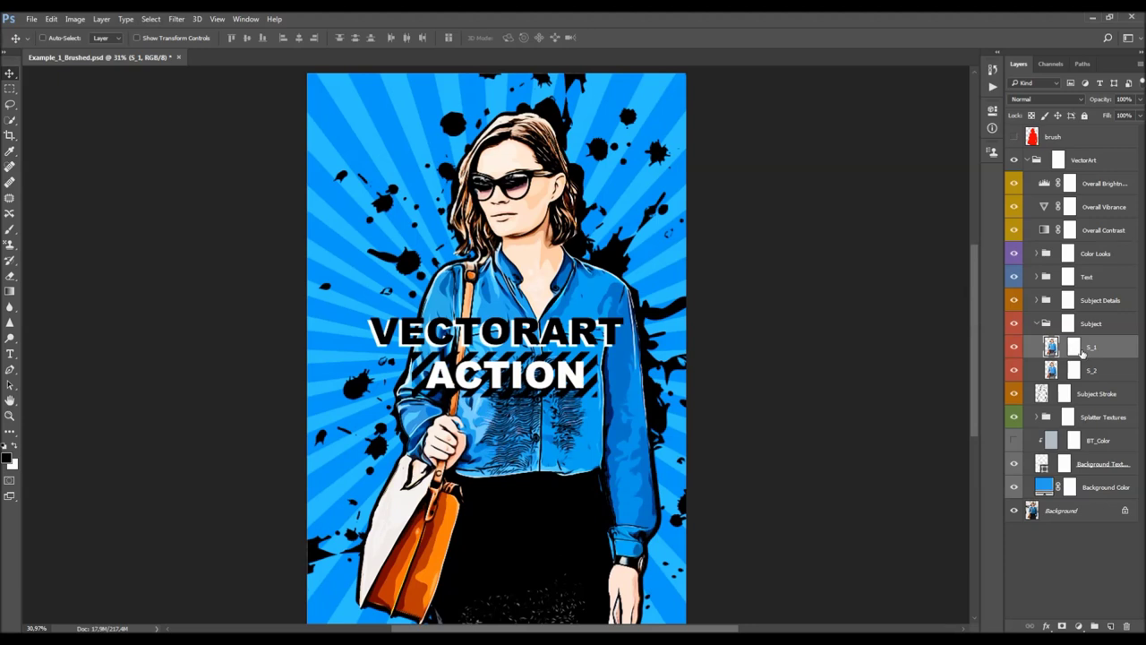
Collapse the Subject group and expand the Subject Details group
{"action": "left_click", "coordinate": [1037, 324]}
{"action": "left_click", "coordinate": [1130, 330]}
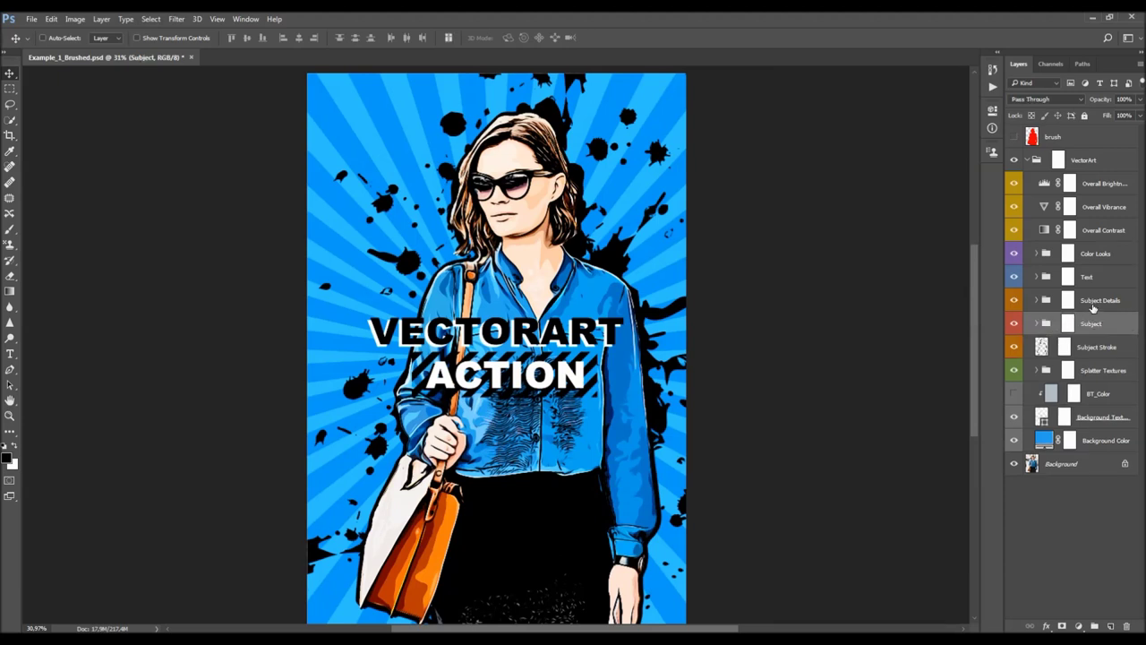
{"action": "left_click", "coordinate": [1092, 308]}
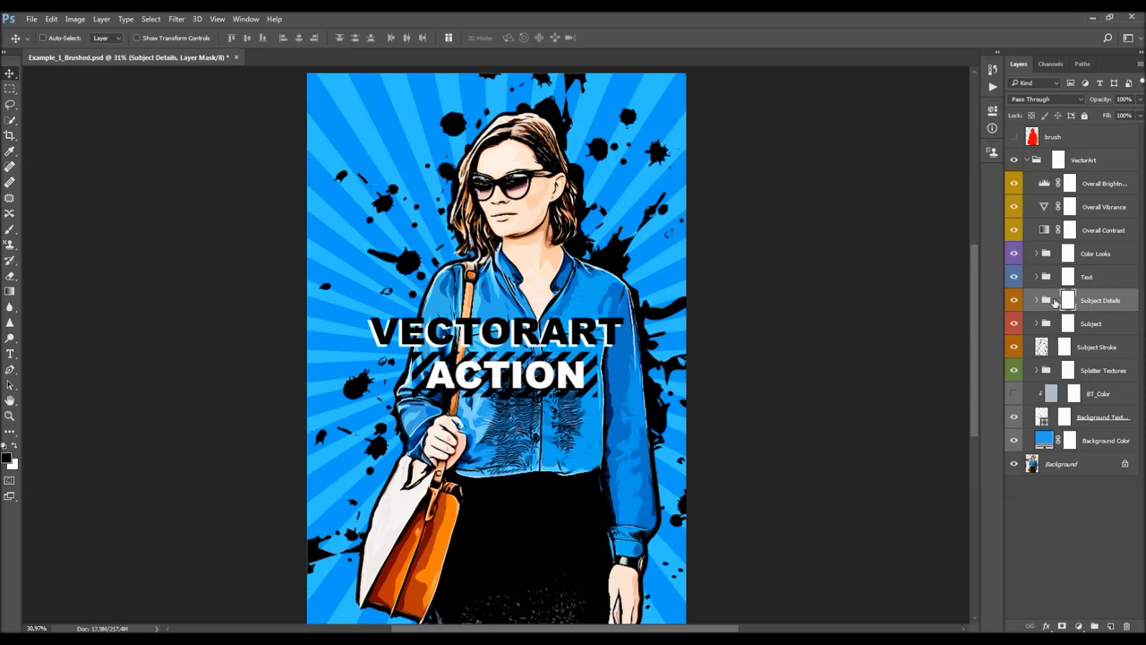
{"action": "left_click", "coordinate": [1036, 300]}
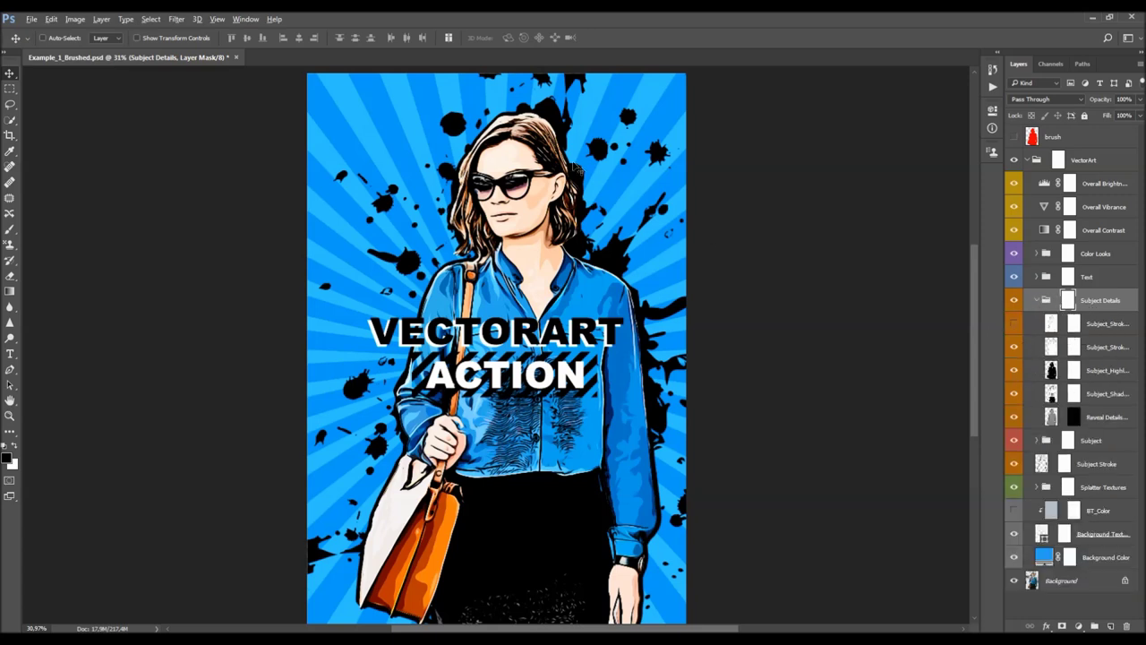
{"action": "key", "text": "ctrl+0"}
Show the Subject_Strokes_1 layer and try shifting its line strokes left, away from the subject
{"action": "left_click", "coordinate": [1101, 324]}
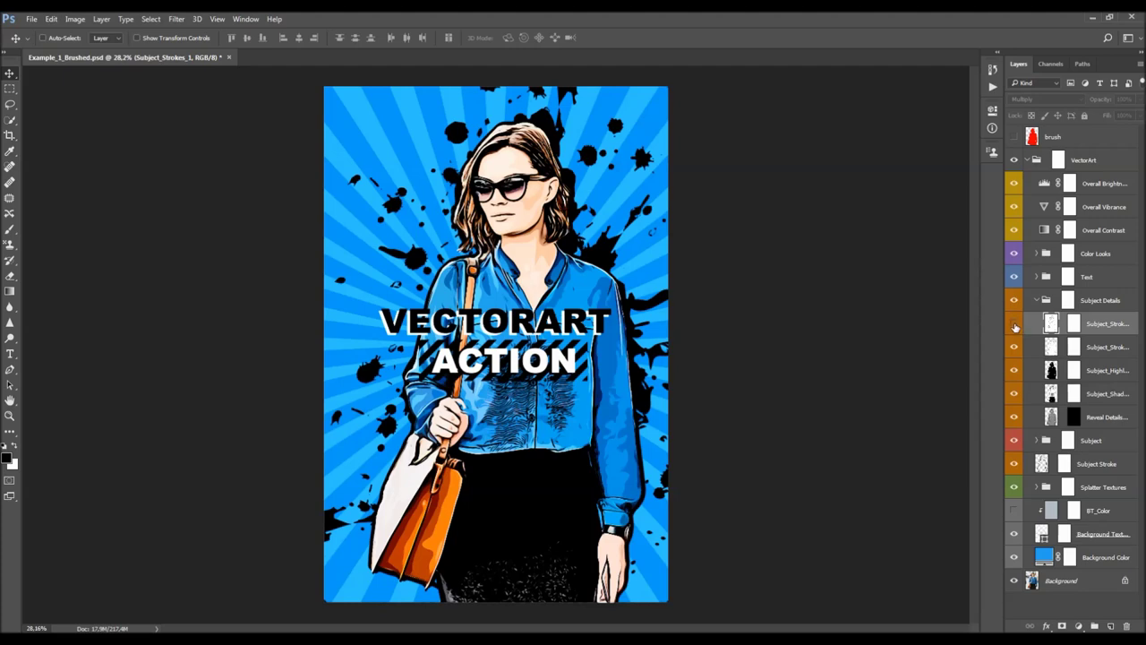
{"action": "left_click", "coordinate": [1014, 324]}
{"action": "scroll", "coordinate": [979, 320], "scroll_direction": "up", "scroll_amount": 1}
{"action": "left_click_drag", "start_coordinate": [842, 292], "coordinate": [705, 258]}
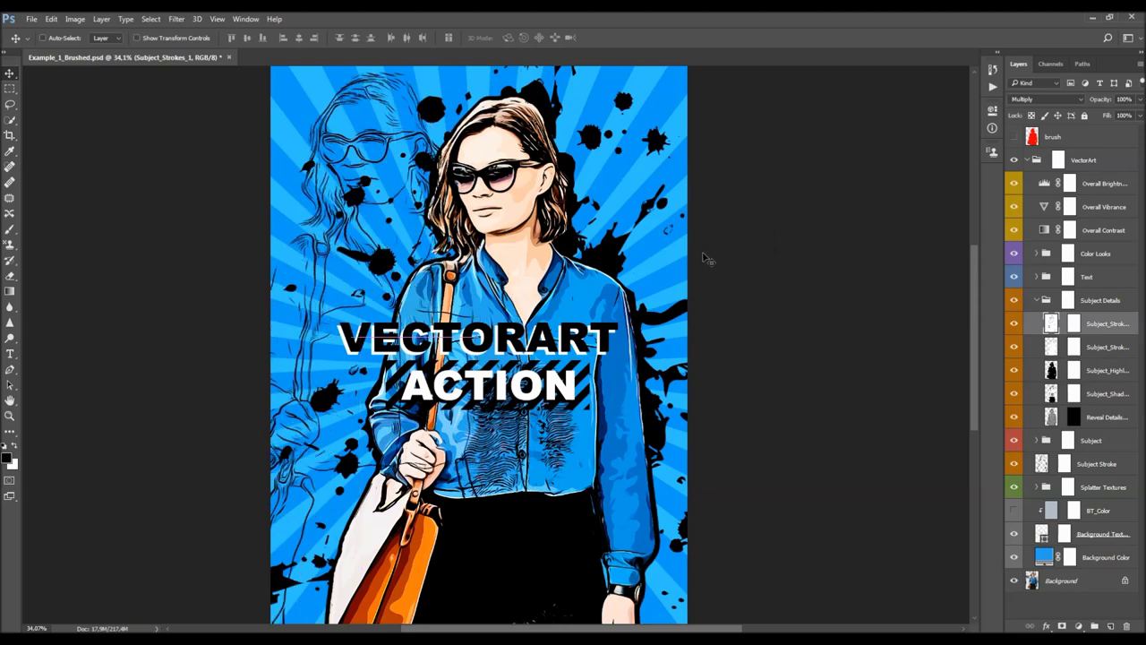
{"action": "left_click", "coordinate": [1014, 324]}
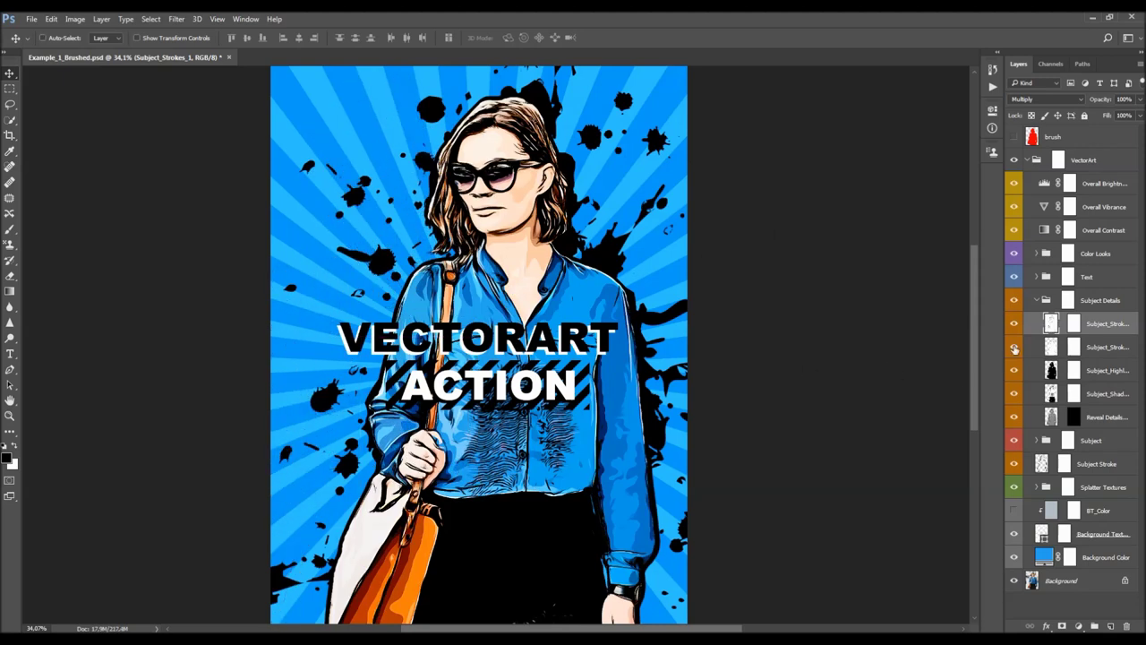
Try shifting the Subject_Strokes_2 lines, then hide Subject_Strokes_1 and keep Subject_Strokes_2 visible
{"action": "left_click", "coordinate": [1032, 347]}
{"action": "left_click_drag", "start_coordinate": [757, 309], "coordinate": [649, 282]}
{"action": "left_click", "coordinate": [1015, 347]}
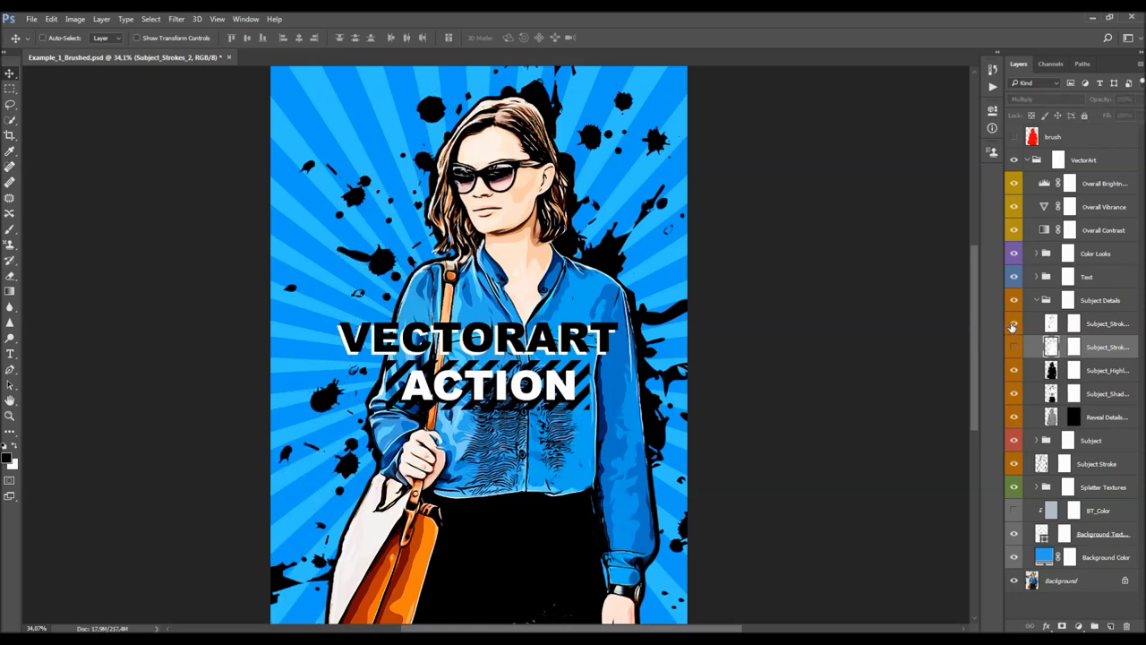
{"action": "left_click", "coordinate": [1014, 324]}
{"action": "left_click", "coordinate": [1014, 346]}
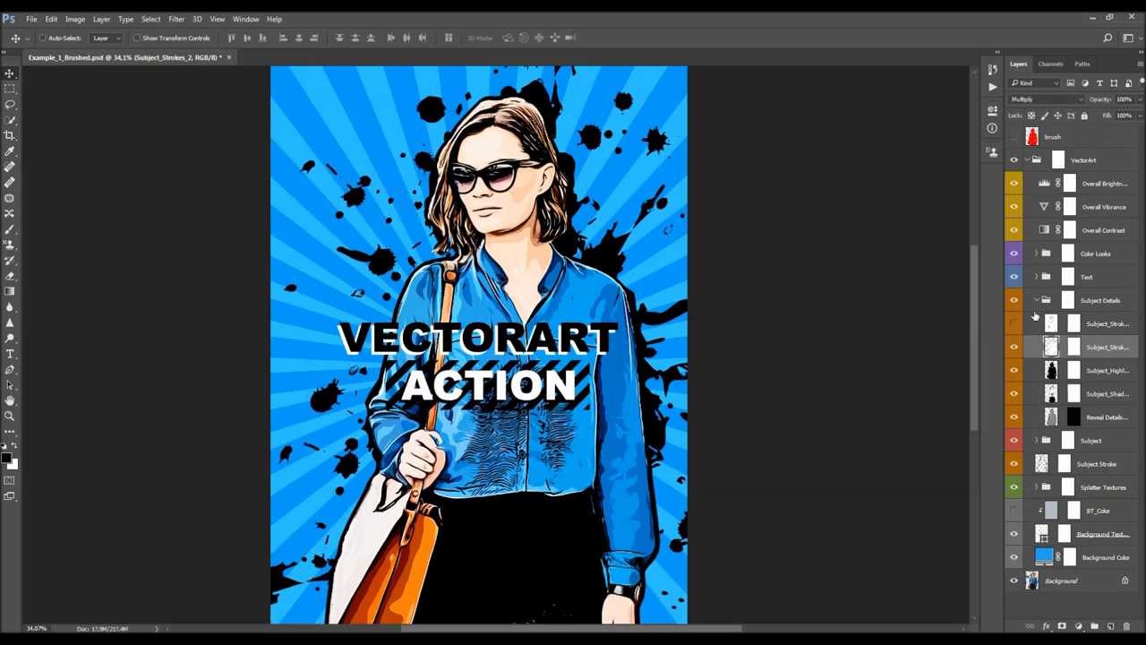
{"action": "key", "text": "ctrl+0"}
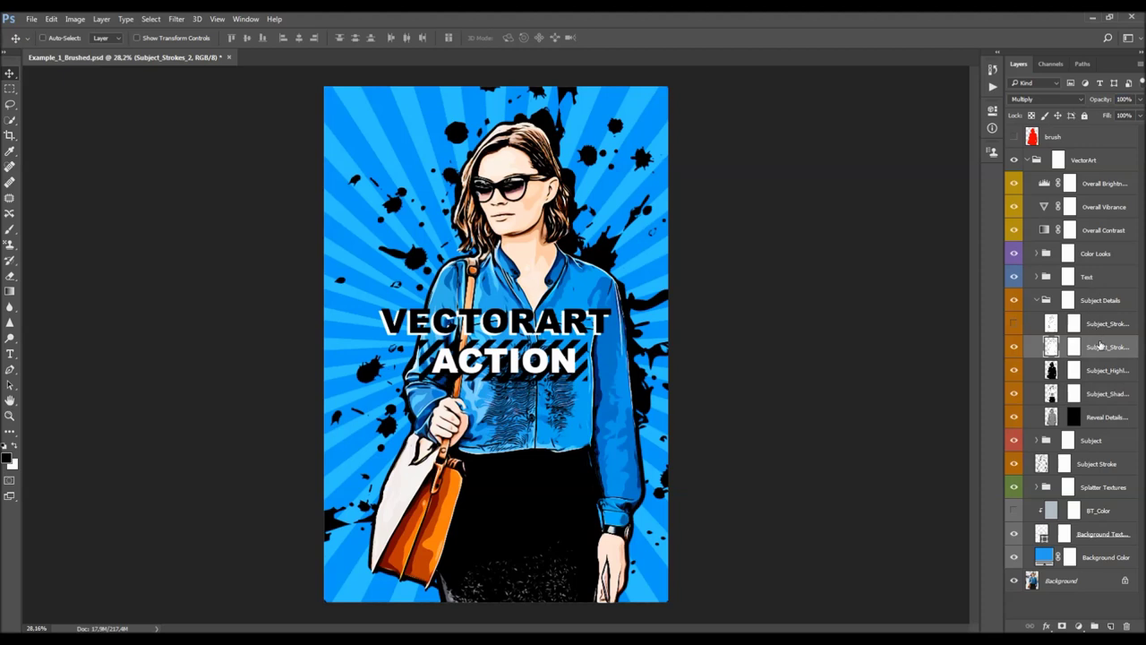
Try moving the Subject_Highlights layer and adjusting its opacity, and undo the change
{"action": "left_click", "coordinate": [1108, 371]}
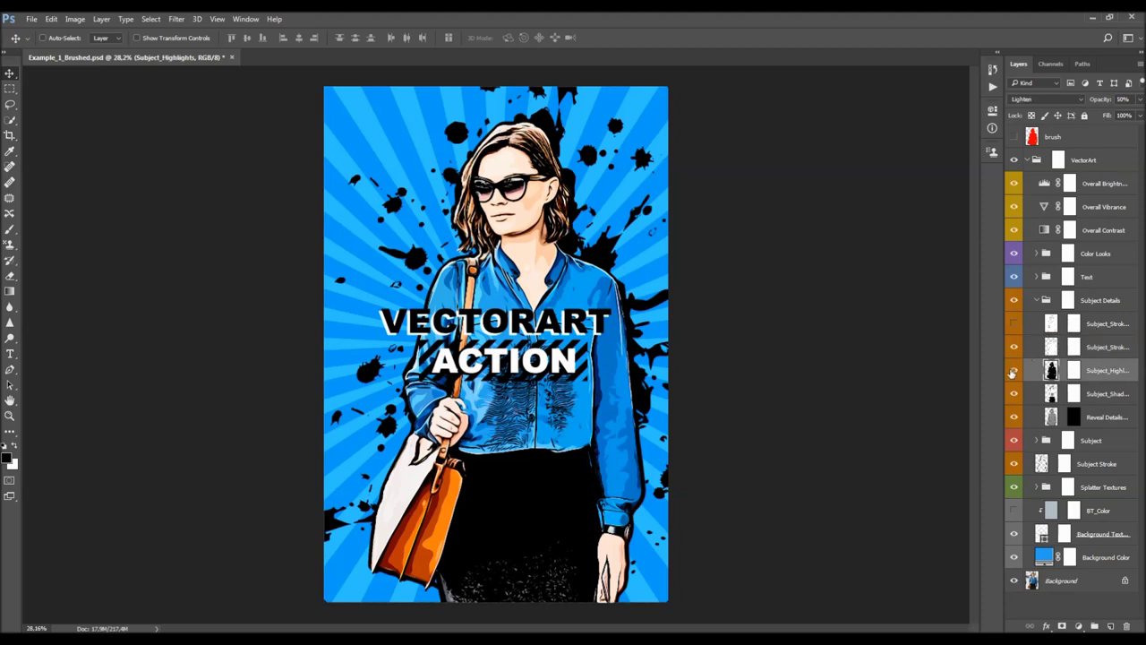
{"action": "mouse_move", "coordinate": [862, 318]}
{"action": "left_mouse_down"}
{"action": "mouse_move", "coordinate": [809, 299]}
{"action": "mouse_move", "coordinate": [752, 301]}
{"action": "mouse_move", "coordinate": [862, 315]}
{"action": "left_mouse_up"}
{"action": "left_click_drag", "start_coordinate": [1097, 104], "coordinate": [1142, 104]}
{"action": "key", "text": "ctrl+z"}
Try shifting the Subject_Shadows layer left, undo the move, and try 50% opacity for the layer
{"action": "left_click", "coordinate": [1103, 391]}
{"action": "left_click_drag", "start_coordinate": [805, 307], "coordinate": [739, 304]}
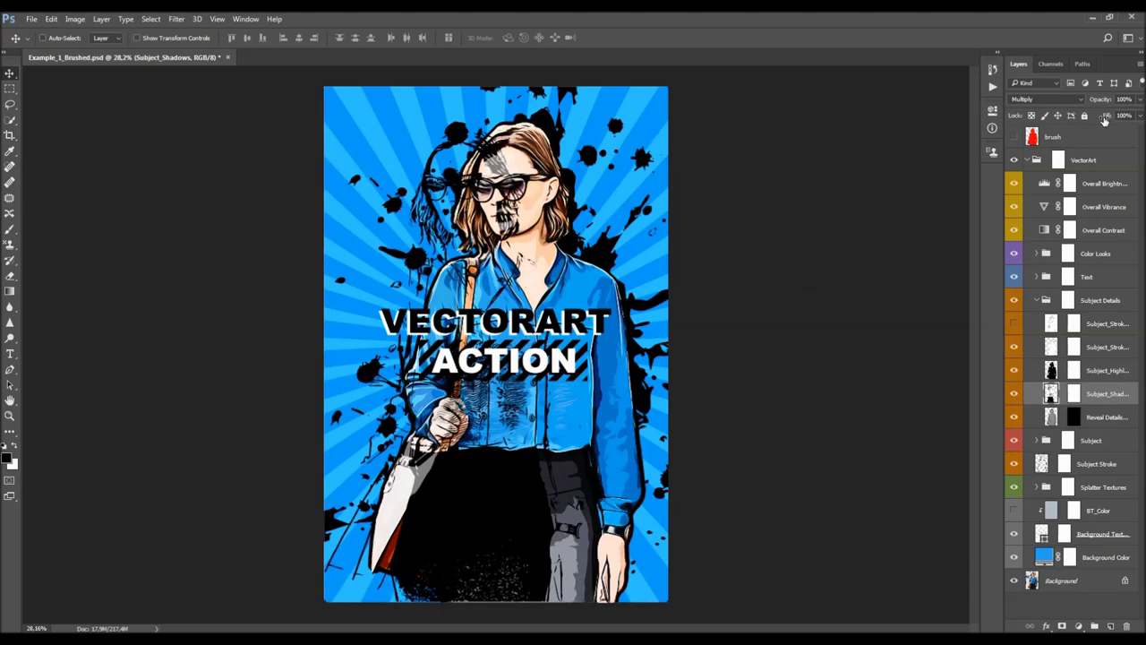
{"action": "key", "text": "ctrl+z"}
{"action": "key", "text": "5"}
{"action": "key", "text": "0"}
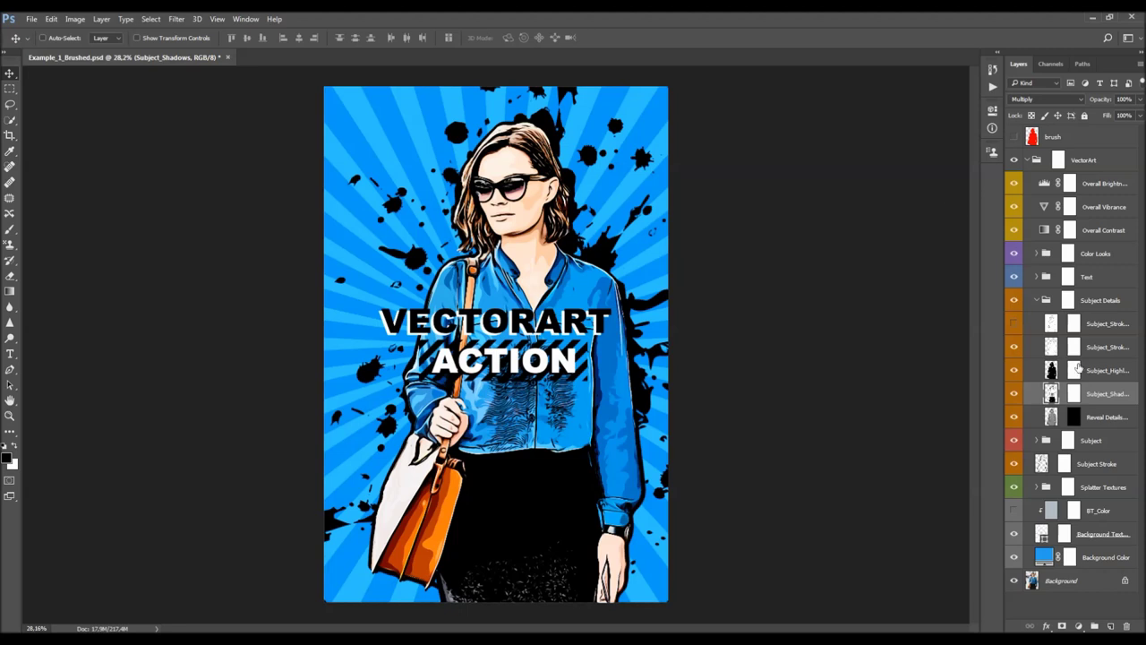
Target the Reveal Details layer's mask and set up the Brush tool with white as the foreground color
{"action": "left_click", "coordinate": [1106, 418]}
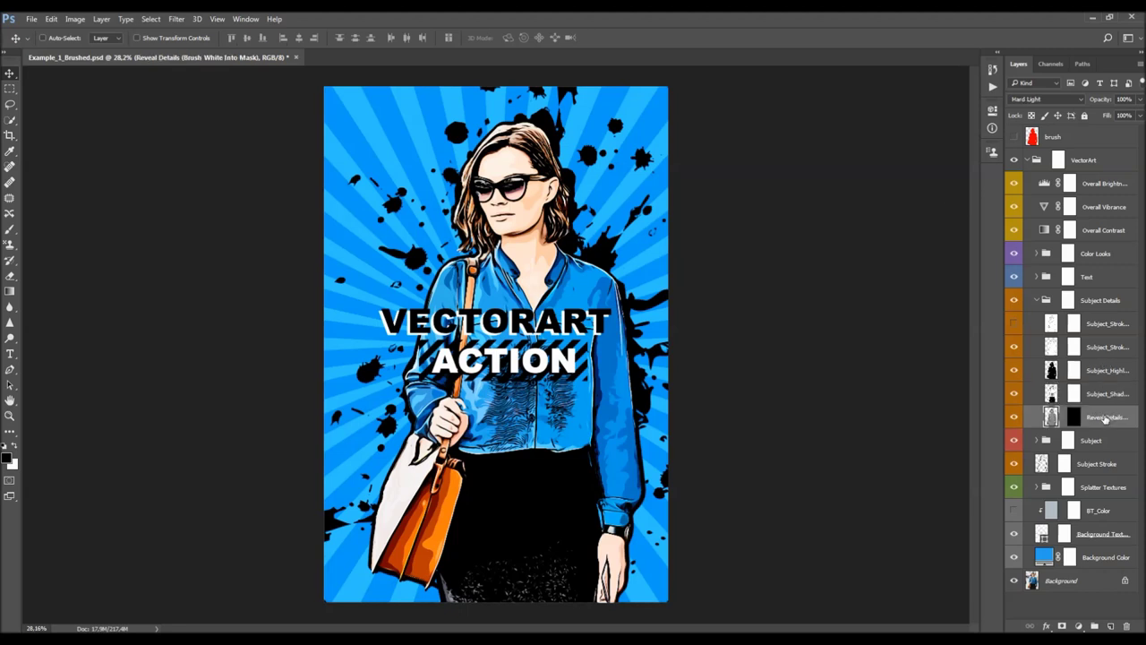
{"action": "double_click", "coordinate": [1093, 424]}
{"action": "key", "text": "Return"}
{"action": "left_click", "coordinate": [1074, 417]}
{"action": "key", "text": "b"}
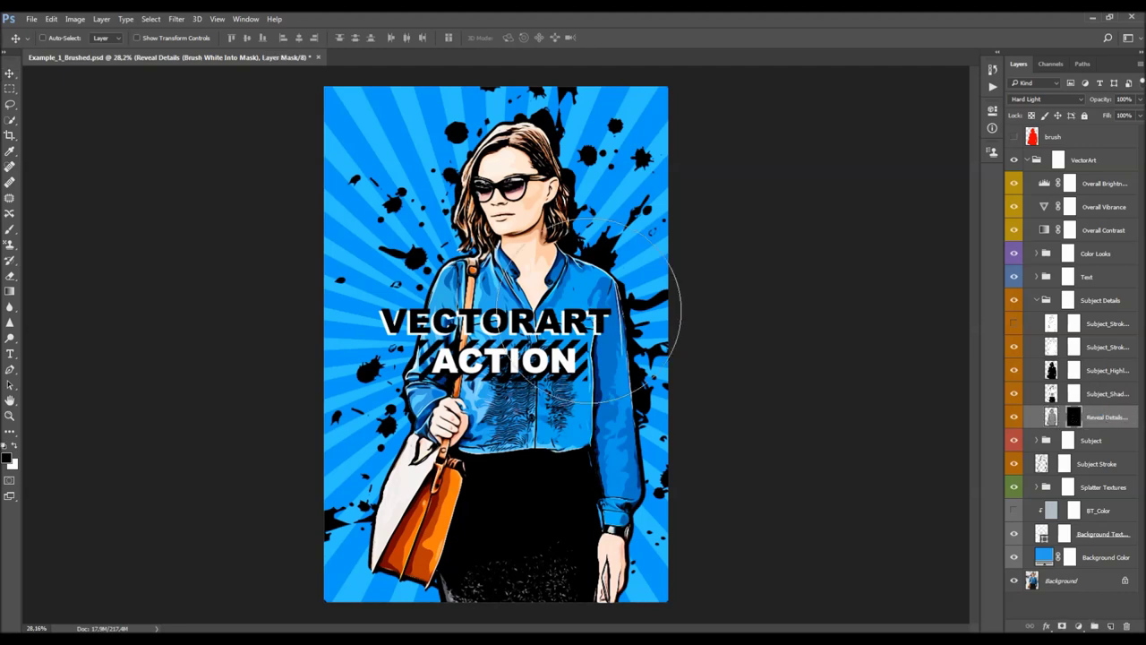
{"action": "right_click", "coordinate": [535, 295]}
{"action": "left_click", "coordinate": [549, 402]}
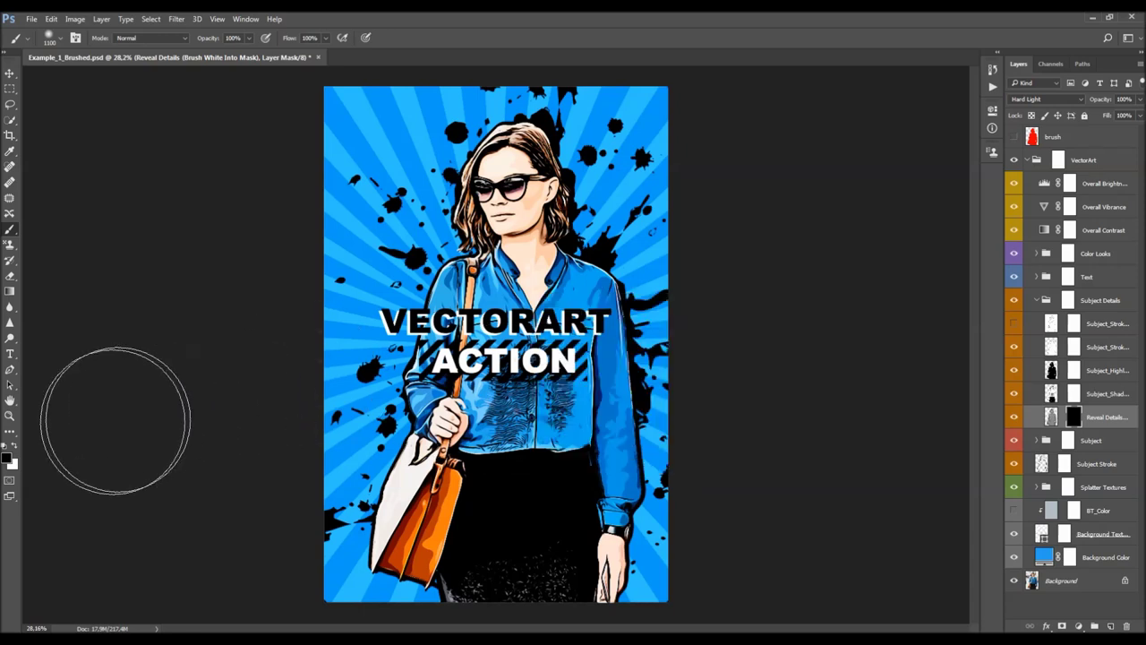
{"action": "left_click", "coordinate": [14, 445]}
Reduce the brush size to 400 and try painting white over the subject on the Reveal Details mask, undoing the strokes
{"action": "key", "text": "bracketright"}
{"action": "key", "text": "bracketright"}
{"action": "key", "text": "bracketright"}
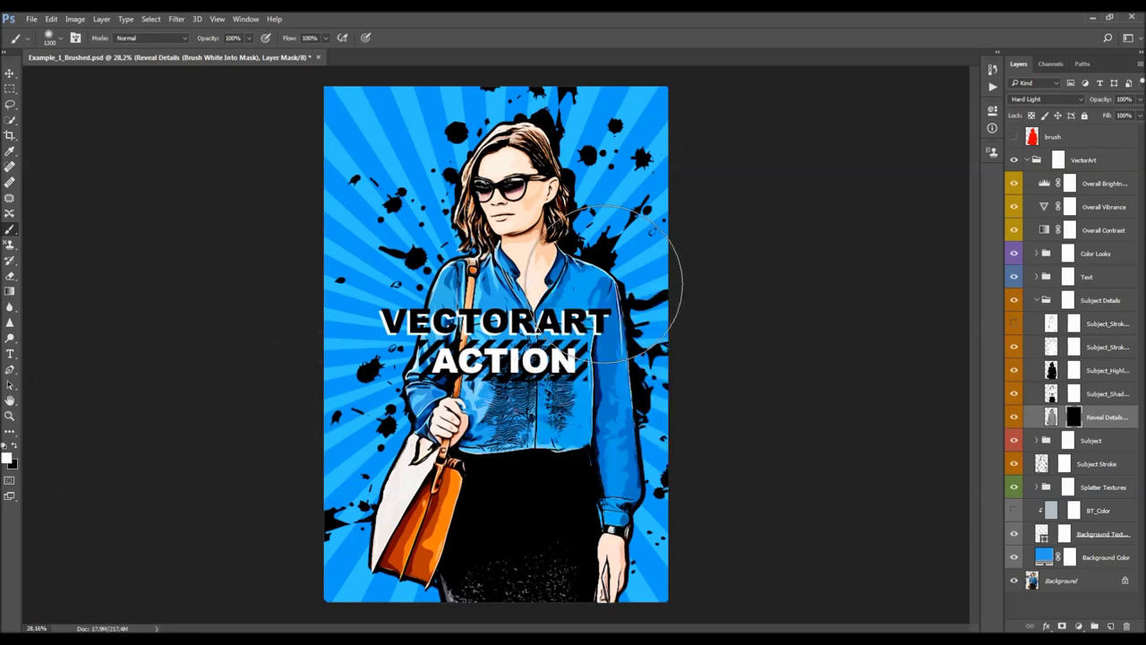
{"action": "key", "text": "bracketleft"}
{"action": "key", "text": "bracketleft"}
{"action": "key", "text": "bracketleft"}
{"action": "key", "text": "bracketleft"}
{"action": "key", "text": "bracketleft"}
{"action": "key", "text": "bracketleft"}
{"action": "key", "text": "bracketleft"}
{"action": "key", "text": "bracketleft"}
{"action": "key", "text": "bracketleft"}
{"action": "key", "text": "bracketleft"}
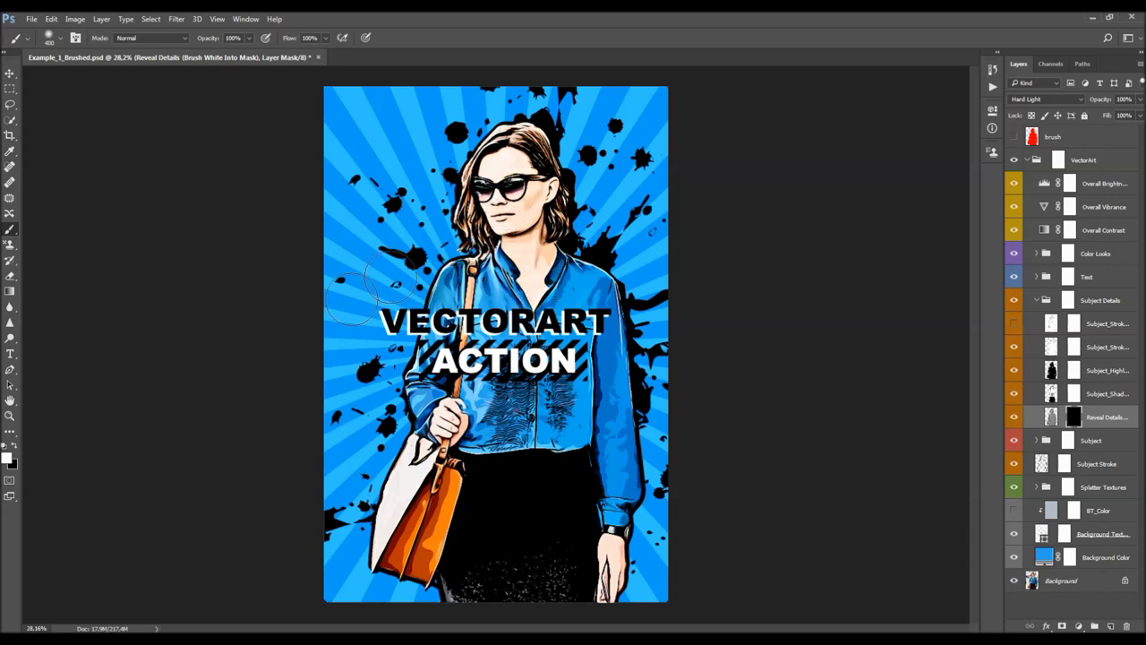
{"action": "mouse_move", "coordinate": [439, 385]}
{"action": "left_mouse_down"}
{"action": "mouse_move", "coordinate": [502, 359]}
{"action": "mouse_move", "coordinate": [555, 394]}
{"action": "mouse_move", "coordinate": [627, 403]}
{"action": "mouse_move", "coordinate": [448, 430]}
{"action": "left_mouse_up"}
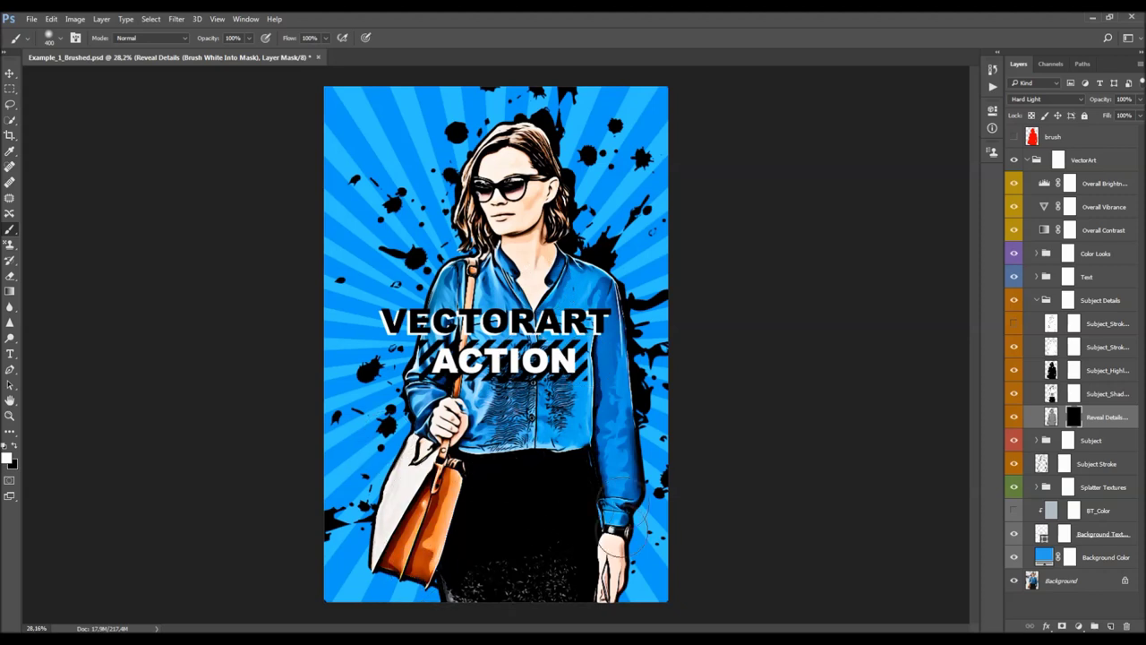
{"action": "key", "text": "v"}
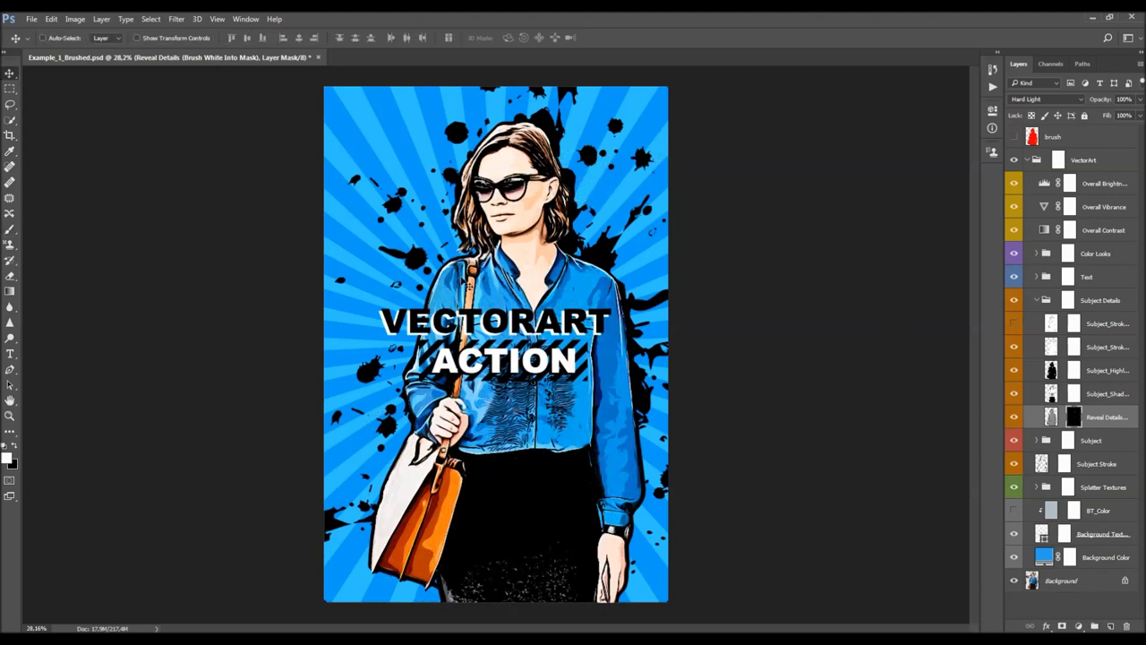
{"action": "key", "text": "b"}
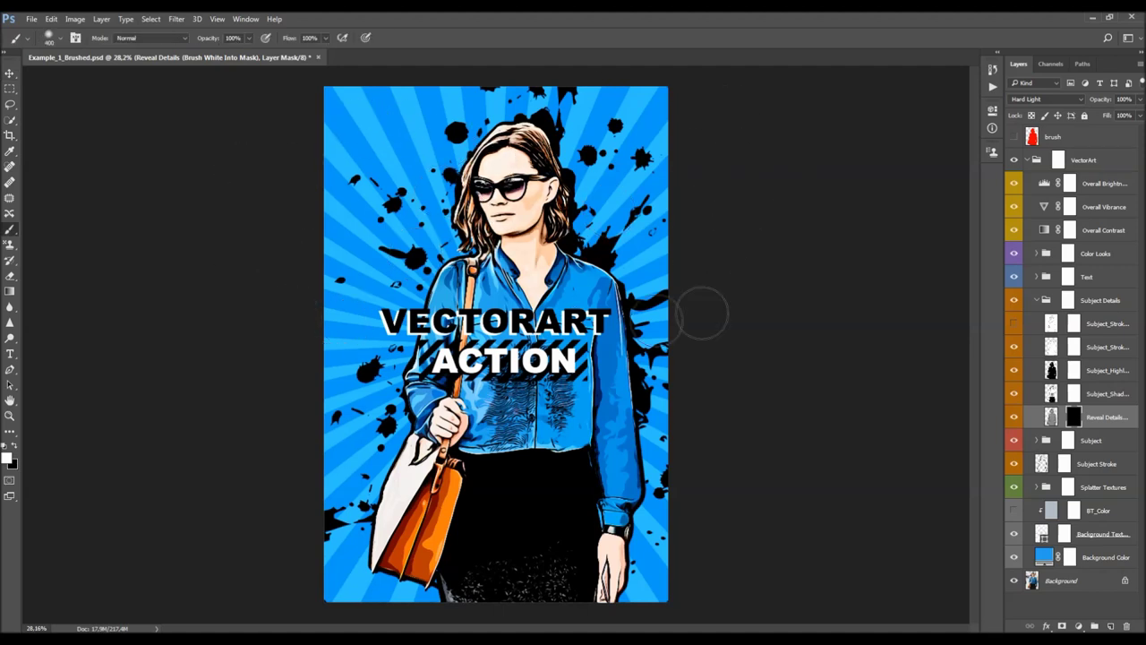
{"action": "key", "text": "v"}
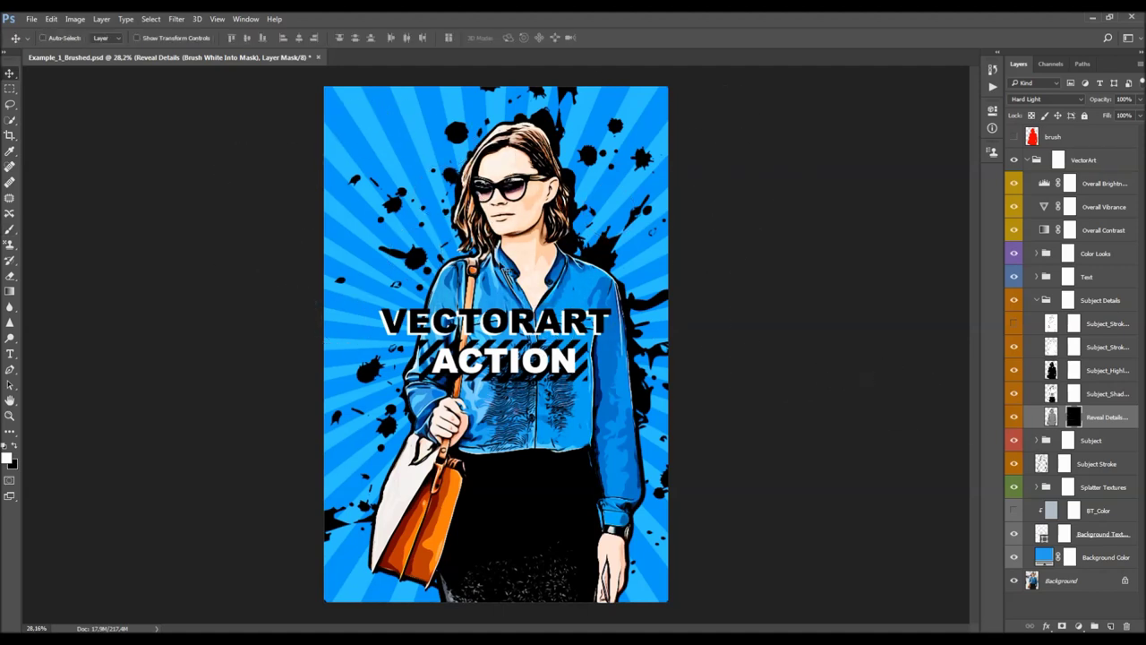
Disable the Reveal Details layer's mask, compare the subject with and without the layer, and set its opacity to 69%
{"action": "left_click", "coordinate": [1073, 418], "text": "shift"}
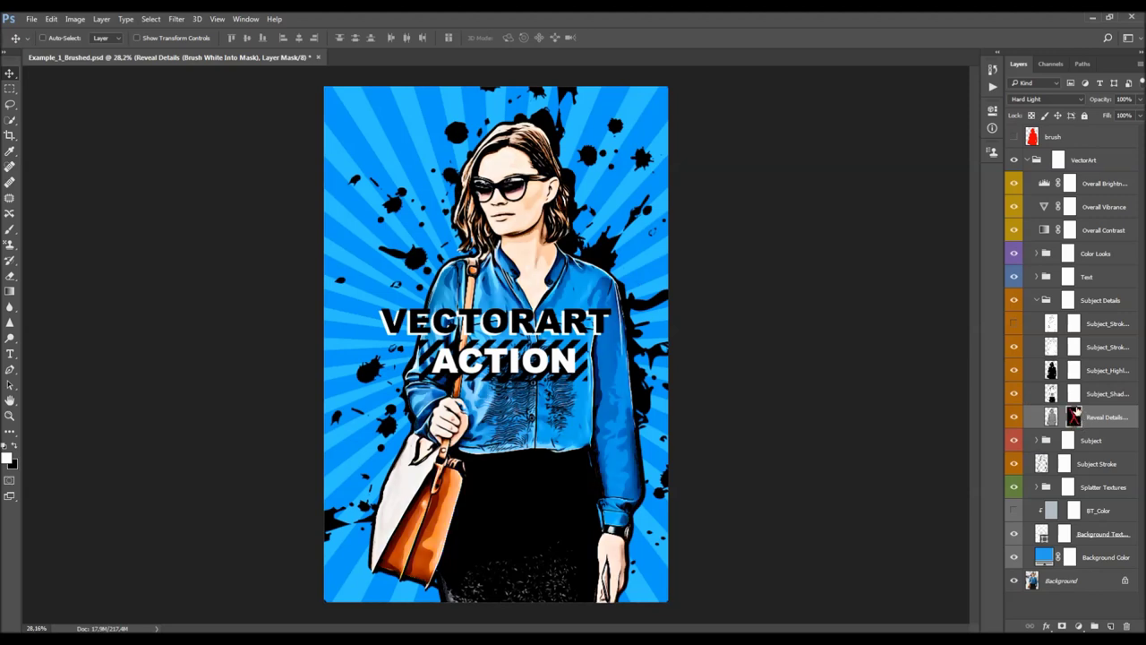
{"action": "left_click", "coordinate": [1014, 417]}
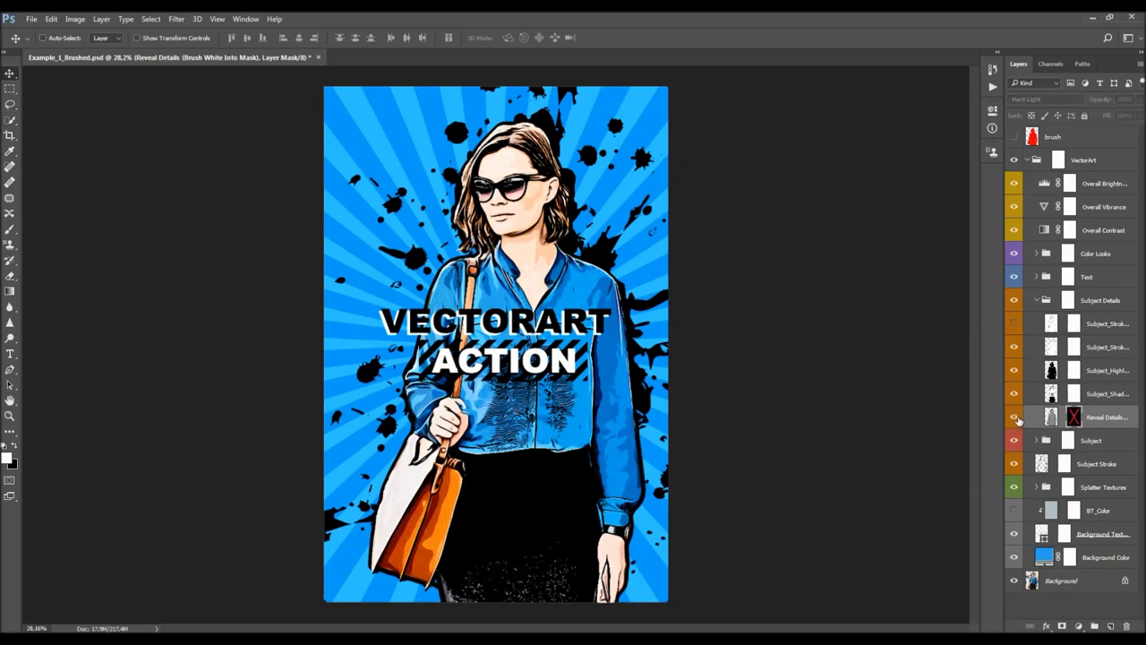
{"action": "left_click", "coordinate": [1014, 417]}
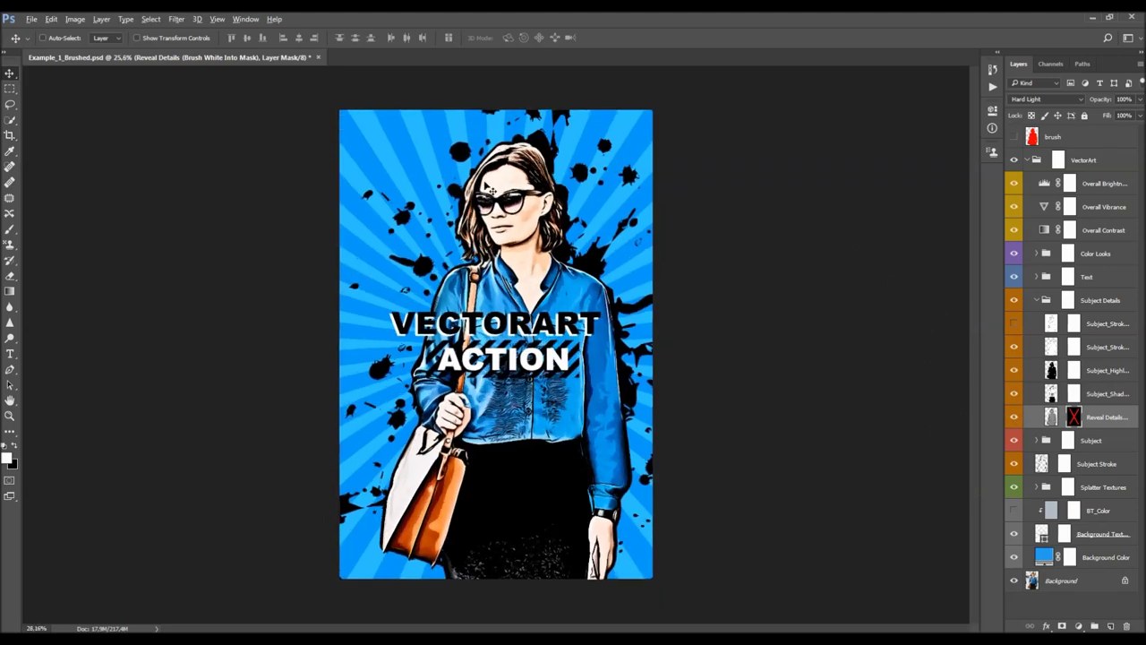
{"action": "left_click_drag", "start_coordinate": [1094, 103], "coordinate": [1060, 101]}
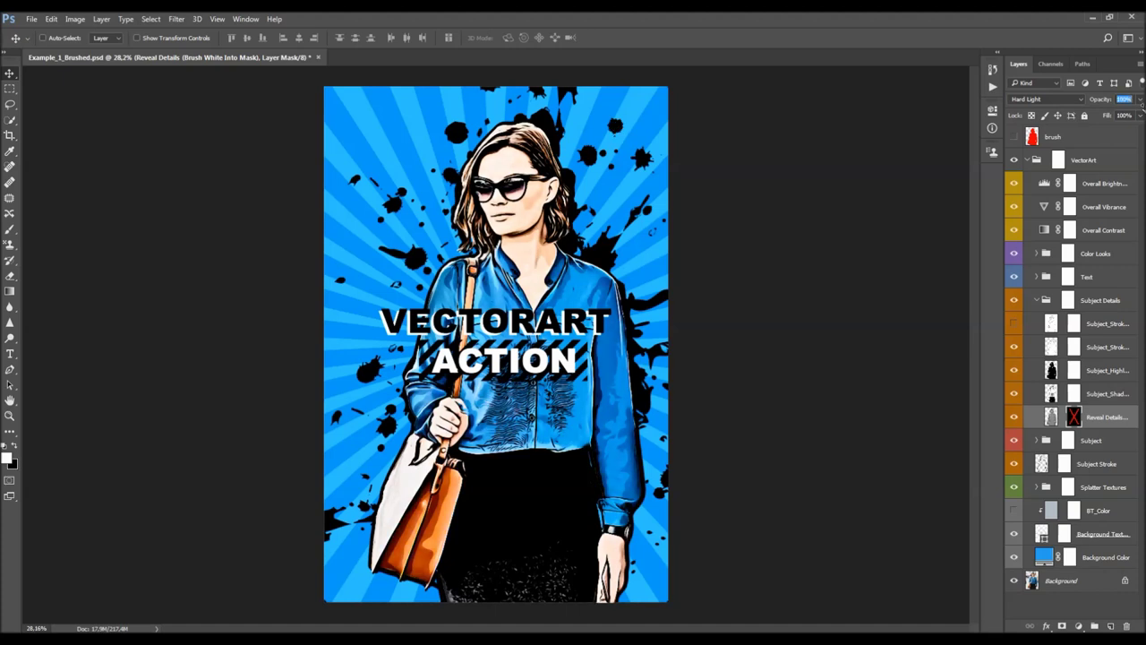
{"action": "key", "text": "1"}
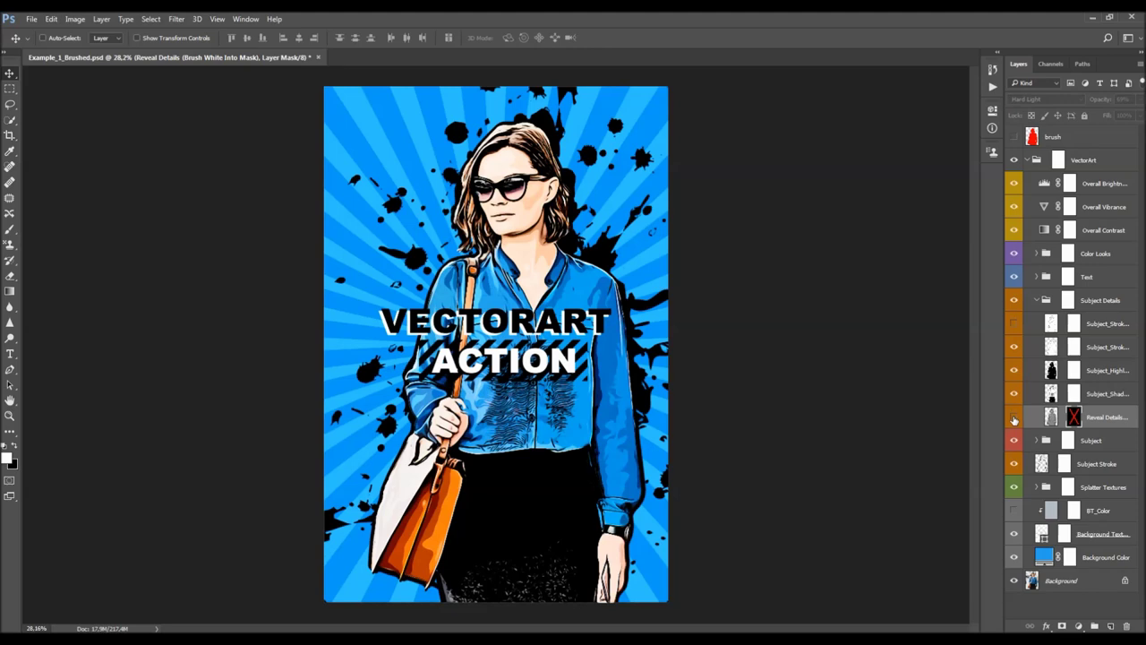
{"action": "scroll", "coordinate": [640, 276], "scroll_direction": "down", "scroll_amount": 1}
{"action": "scroll", "coordinate": [665, 286], "scroll_direction": "up", "scroll_amount": 1}
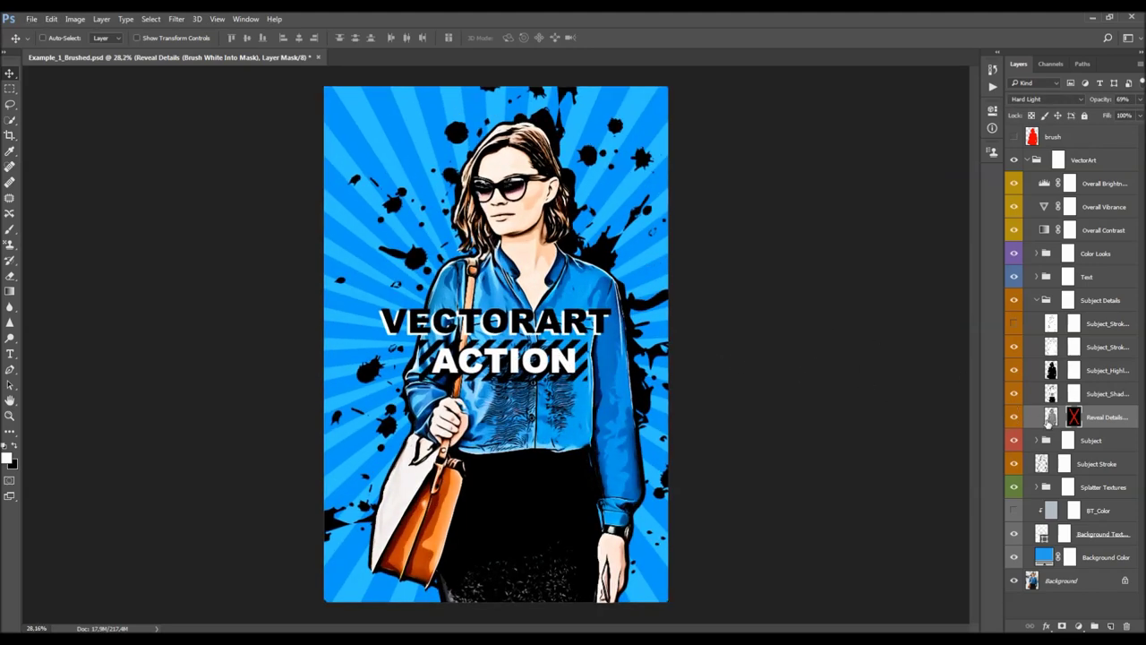
Collapse the Subject Details group, toggle the Text group's visibility to compare, and expand the Text group
{"action": "left_click", "coordinate": [1036, 301]}
{"action": "left_click", "coordinate": [1104, 278]}
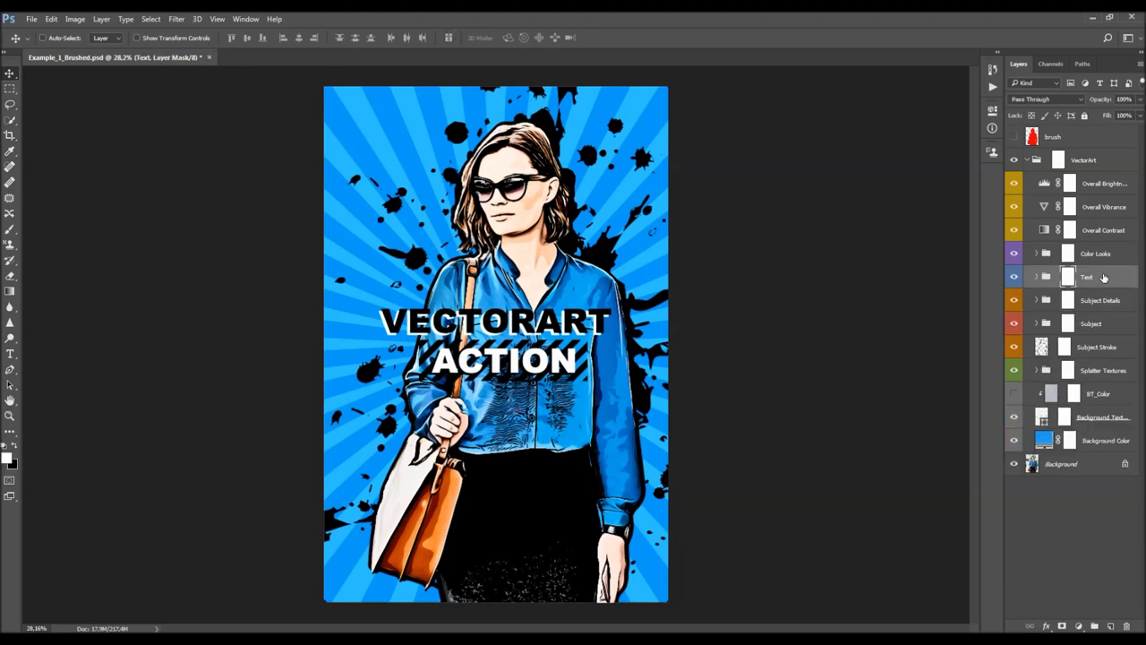
{"action": "left_click", "coordinate": [1014, 278]}
{"action": "left_click", "coordinate": [1014, 279]}
{"action": "left_click", "coordinate": [1037, 277]}
{"action": "left_click", "coordinate": [1046, 278]}
{"action": "mouse_move", "coordinate": [515, 273]}
{"action": "left_mouse_down"}
{"action": "mouse_move", "coordinate": [573, 228]}
{"action": "mouse_move", "coordinate": [465, 317]}
{"action": "mouse_move", "coordinate": [569, 257]}
{"action": "mouse_move", "coordinate": [462, 115]}
{"action": "mouse_move", "coordinate": [509, 268]}
{"action": "left_mouse_up"}
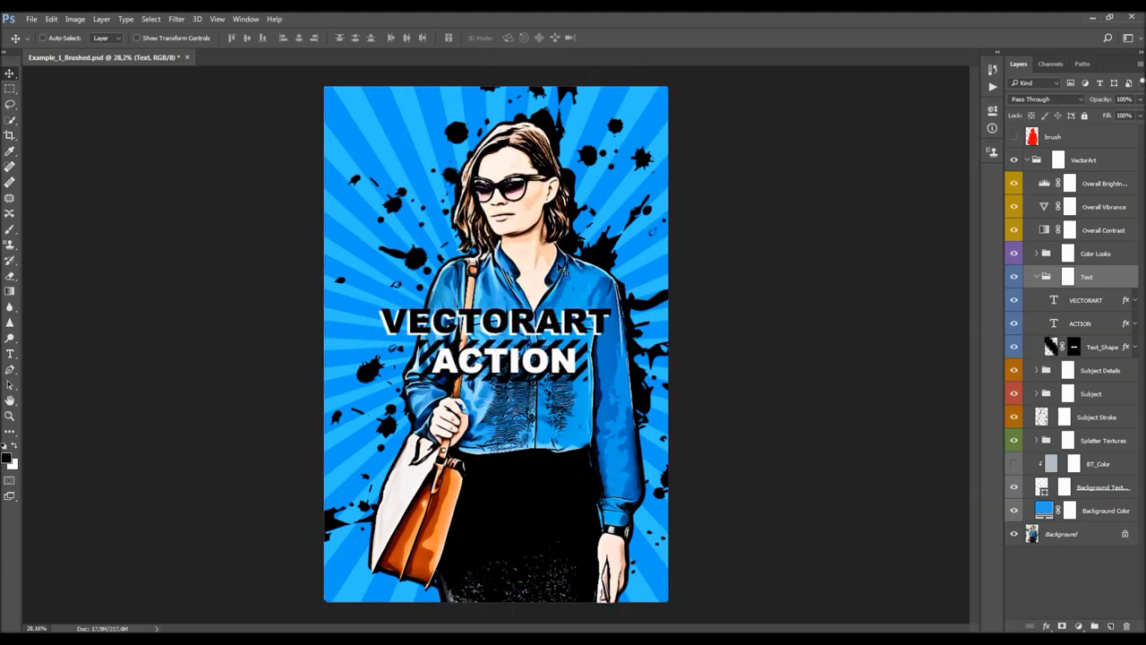
Hide and show the VECTORART and ACTION text layers to identify each one on the poster
{"action": "left_click", "coordinate": [1083, 301]}
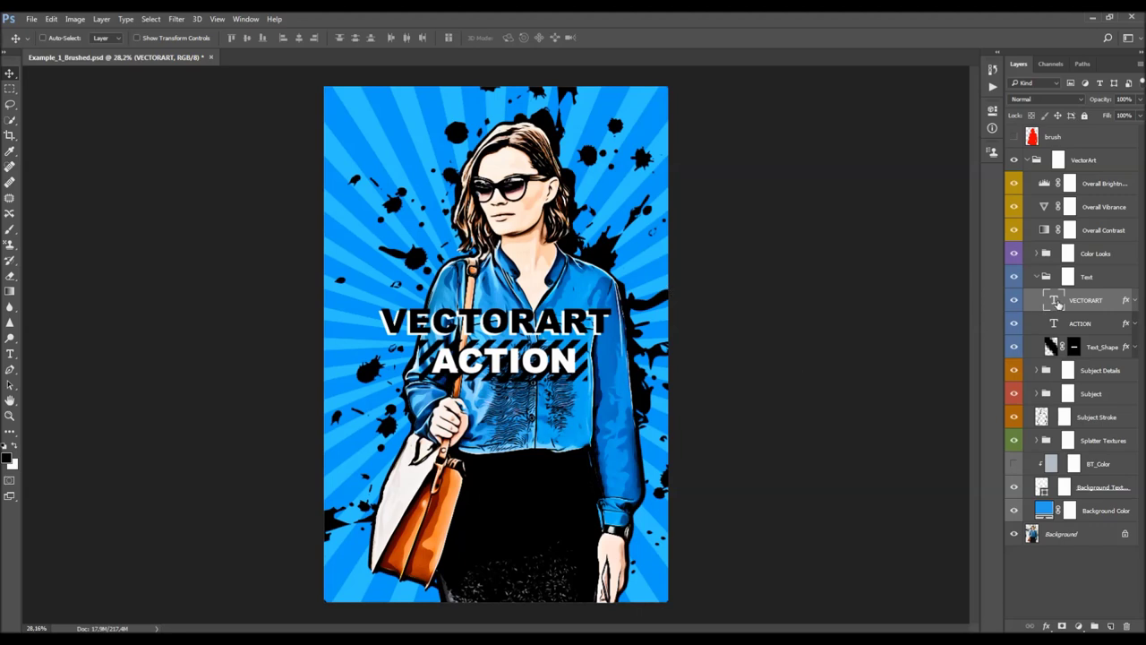
{"action": "left_click", "coordinate": [1067, 326]}
{"action": "left_click", "coordinate": [1014, 301]}
{"action": "left_click", "coordinate": [1014, 322]}
{"action": "left_click", "coordinate": [1014, 323]}
{"action": "left_click", "coordinate": [1014, 300]}
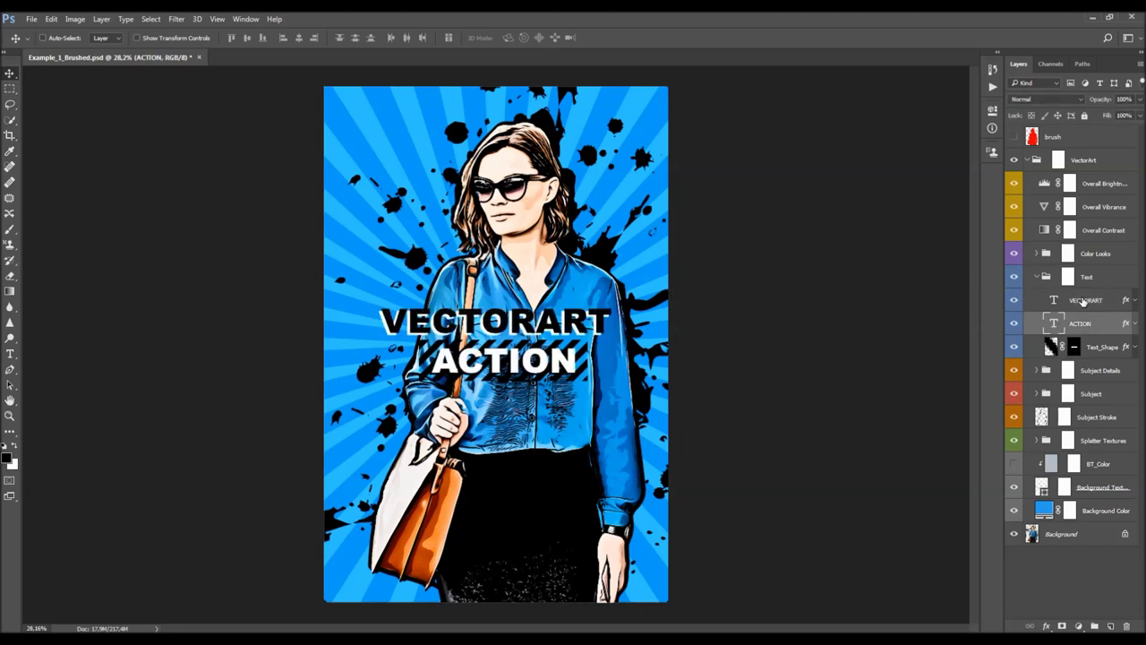
Try replacing the VECTORART title with "text", and cancel the text edit
{"action": "left_click", "coordinate": [1054, 301]}
{"action": "double_click", "coordinate": [1054, 301]}
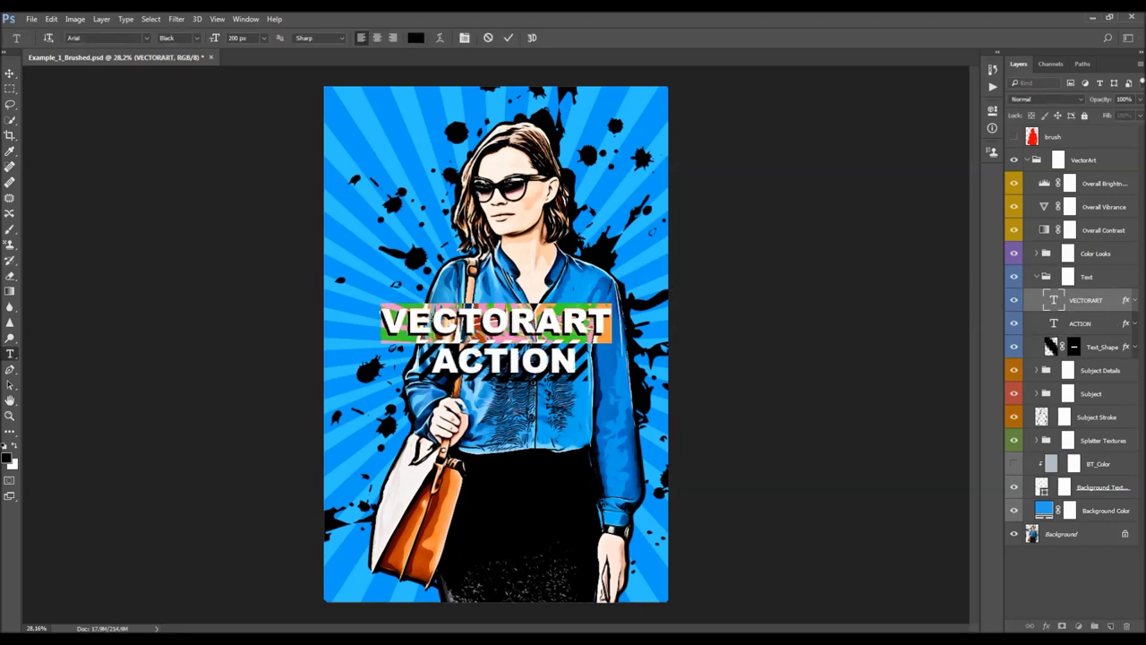
{"action": "type", "text": "text"}
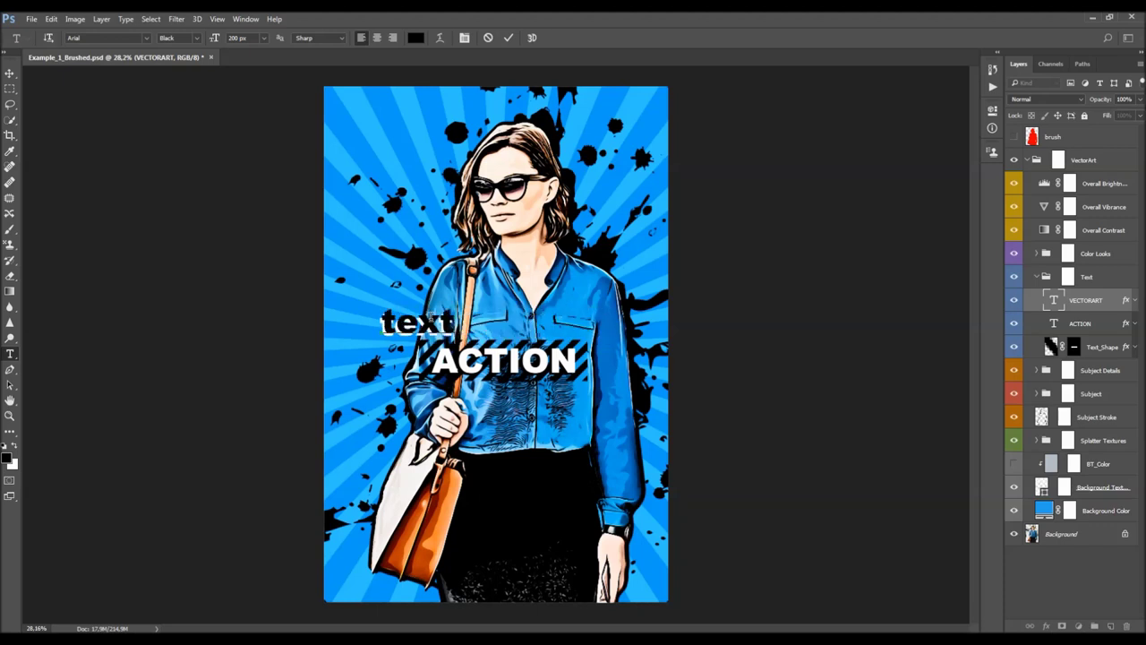
{"action": "key", "text": "Escape"}
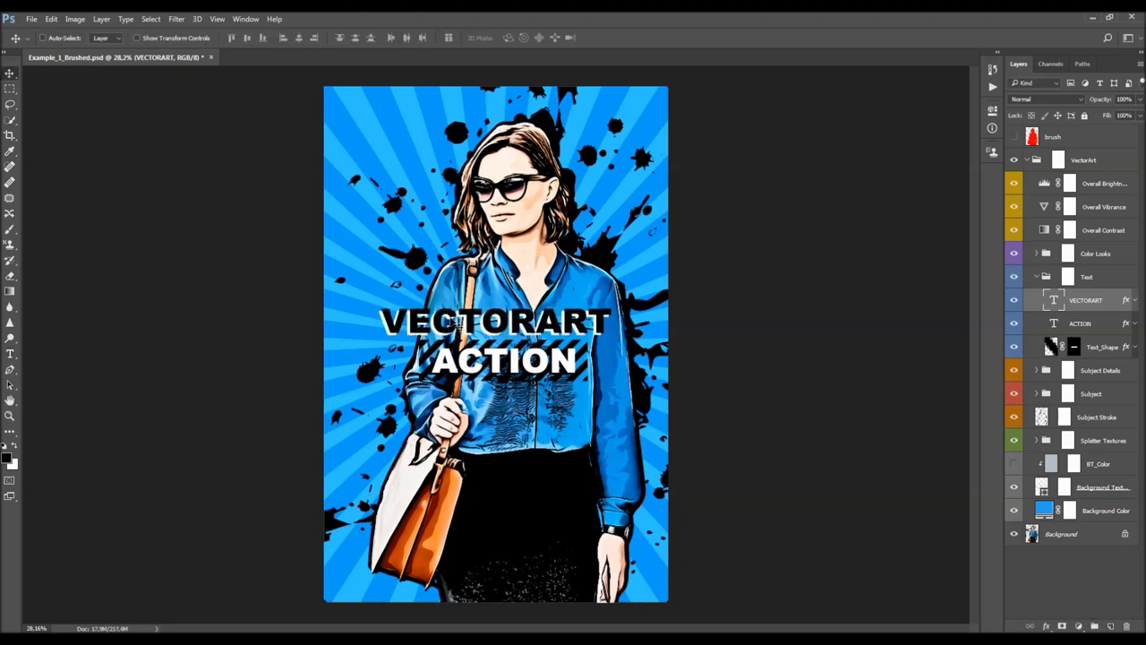
{"action": "left_click_drag", "start_coordinate": [385, 320], "coordinate": [626, 322]}
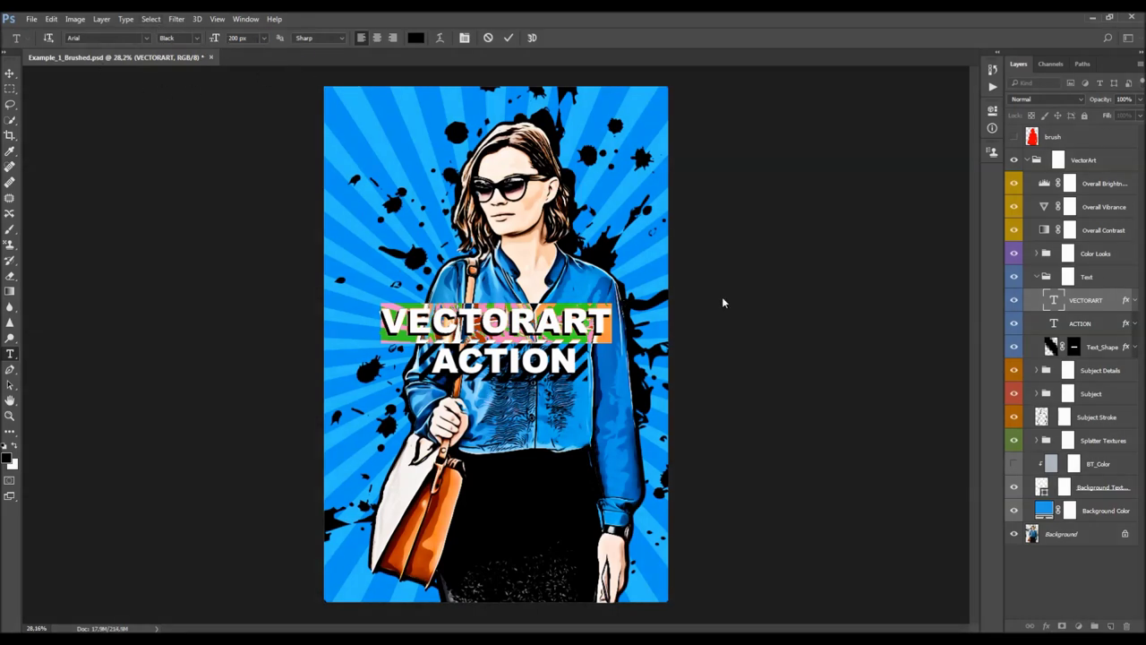
{"action": "key", "text": "Escape"}
{"action": "key", "text": "v"}
Try enlarging the whole Text group with Free Transform, and revert the scaling
{"action": "left_click", "coordinate": [1047, 279]}
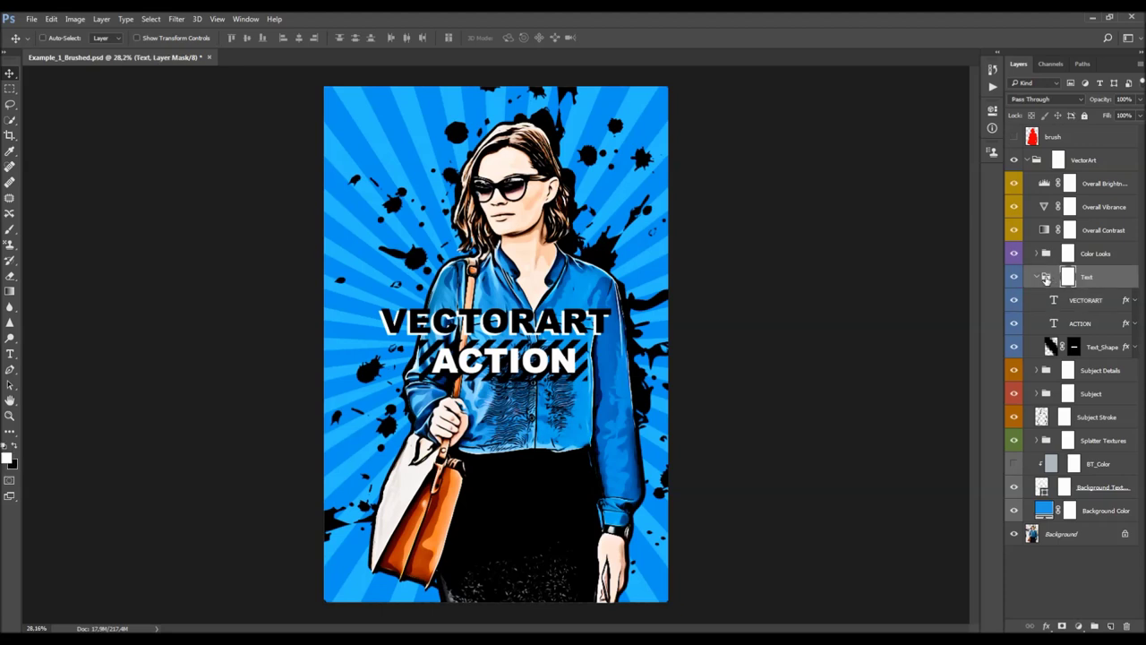
{"action": "key", "text": "ctrl+t"}
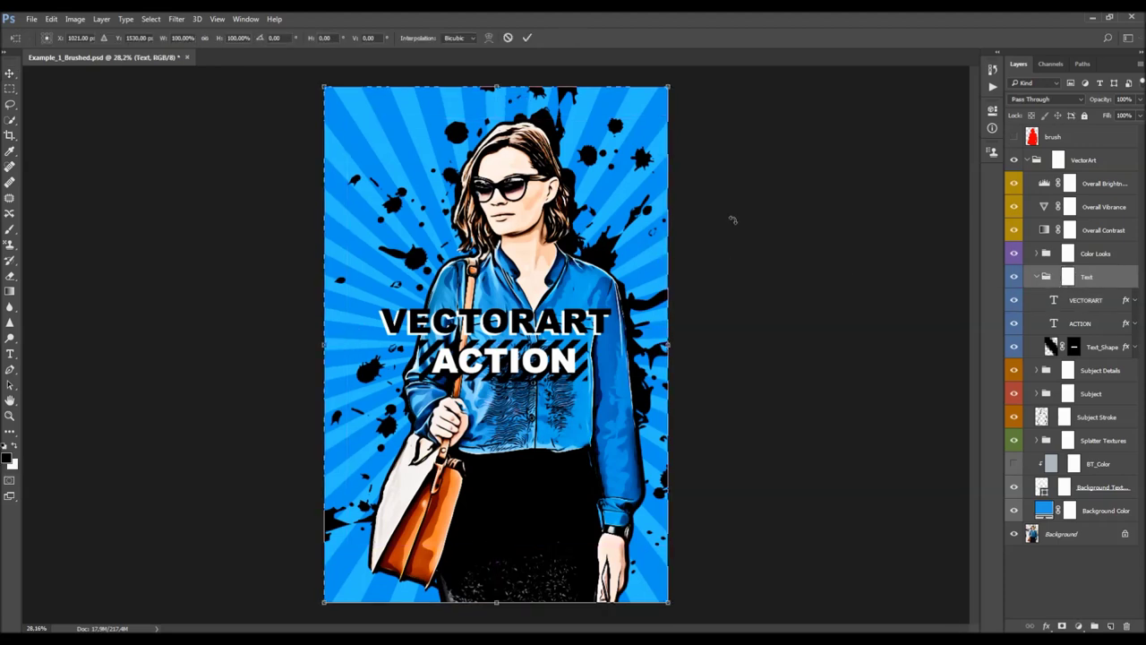
{"action": "left_click_drag", "start_coordinate": [165, 39], "coordinate": [189, 58]}
{"action": "key", "text": "Escape"}
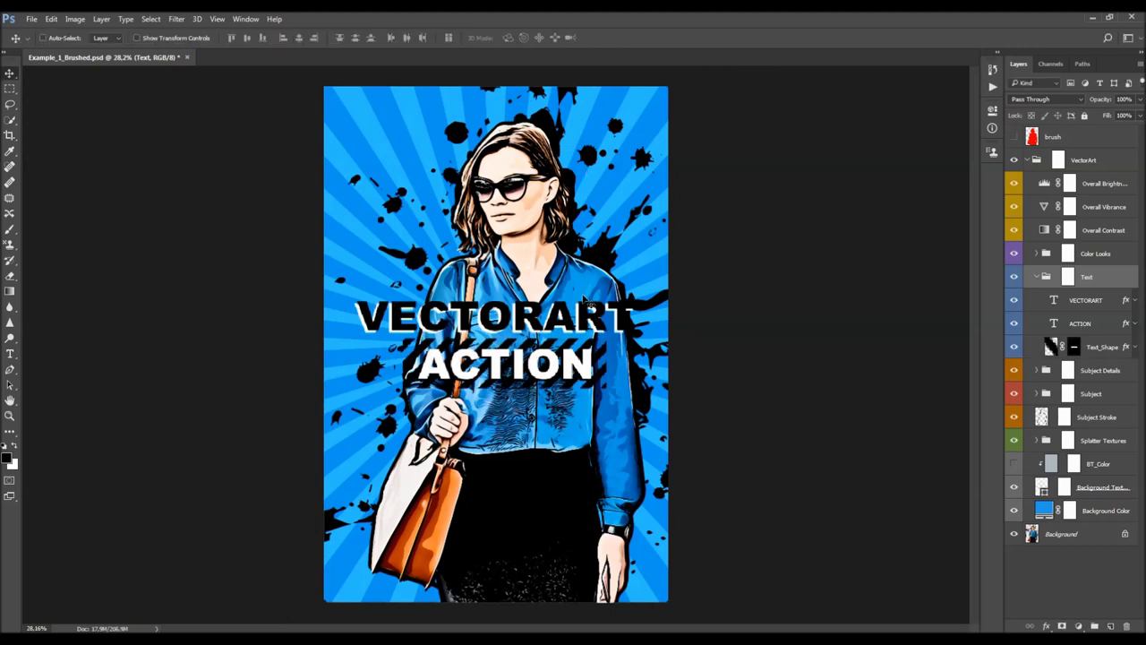
Try a Free Transform on the VECTORART and ACTION text layers together, and cancel it
{"action": "left_click", "coordinate": [1098, 350]}
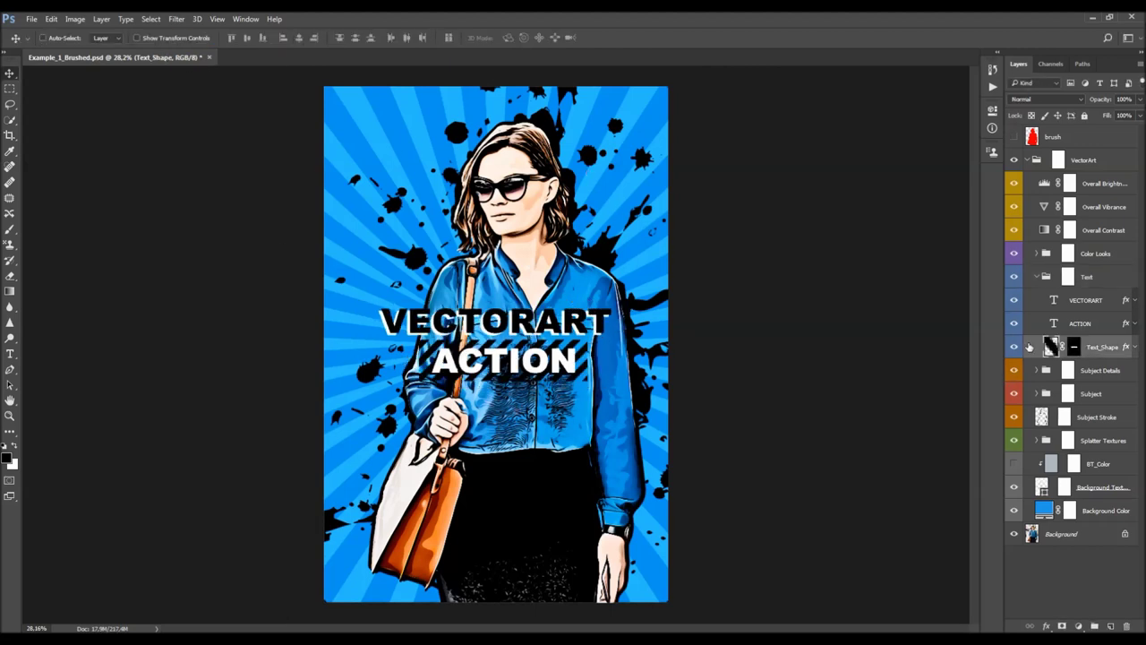
{"action": "left_click", "coordinate": [1080, 323]}
{"action": "left_click", "coordinate": [1085, 300], "text": "shift"}
{"action": "key", "text": "ctrl+t"}
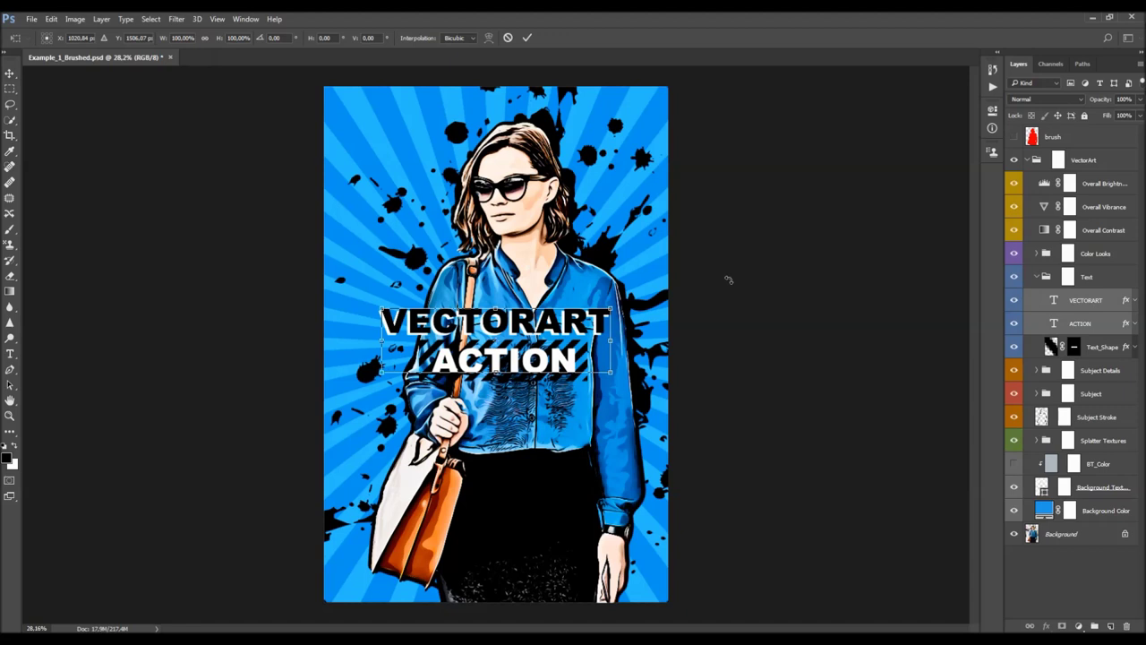
{"action": "key", "text": "Escape"}
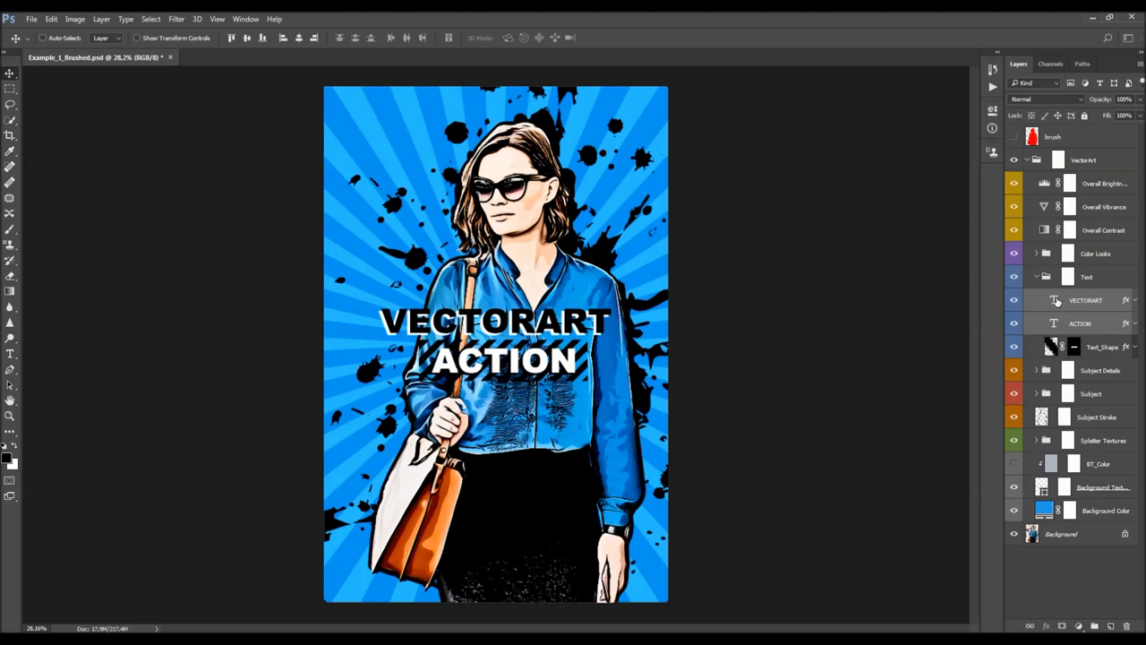
Open the VECTORART text for editing to examine its font size setting, and leave the text edit
{"action": "double_click", "coordinate": [1057, 301]}
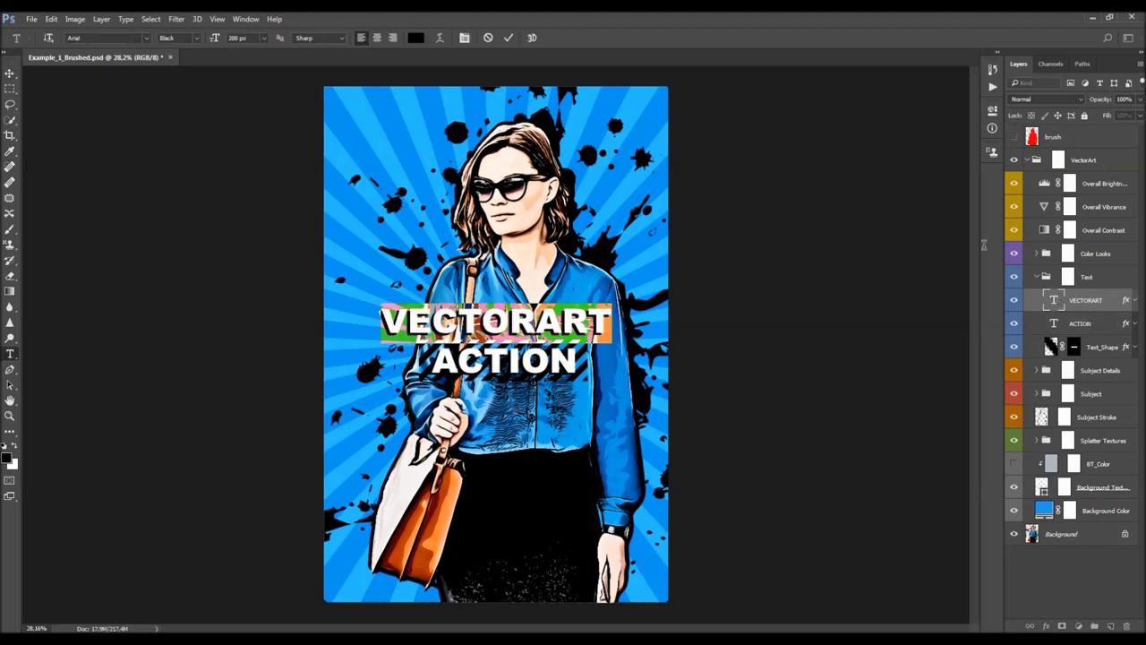
{"action": "left_click", "coordinate": [244, 37]}
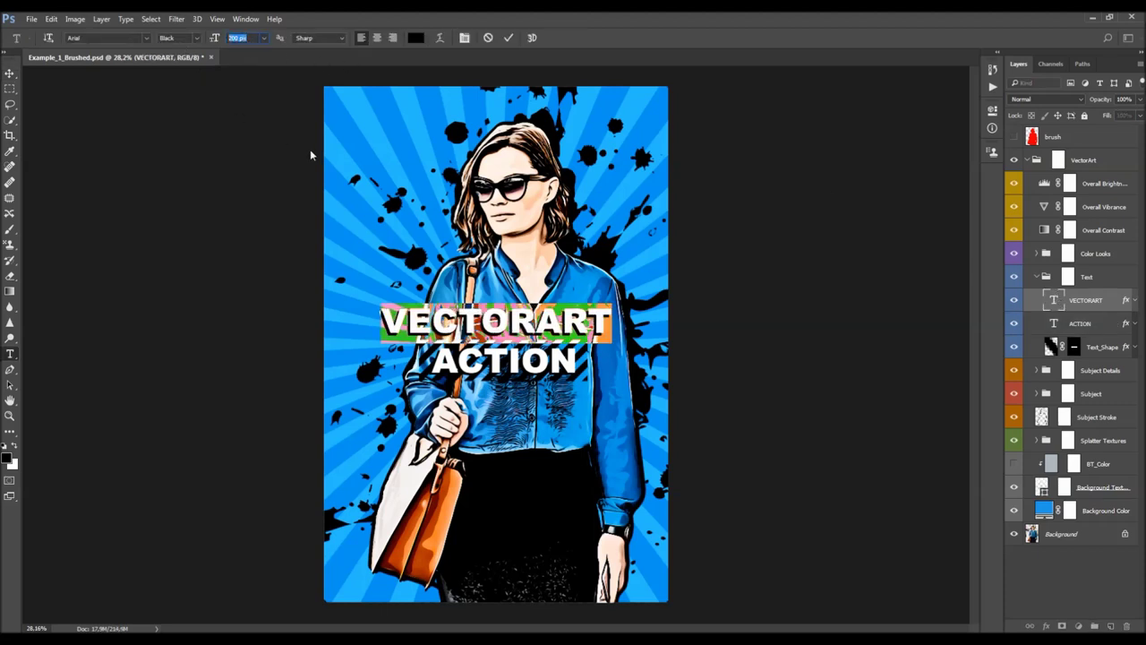
{"action": "key", "text": "ctrl+Return"}
{"action": "key", "text": "v"}
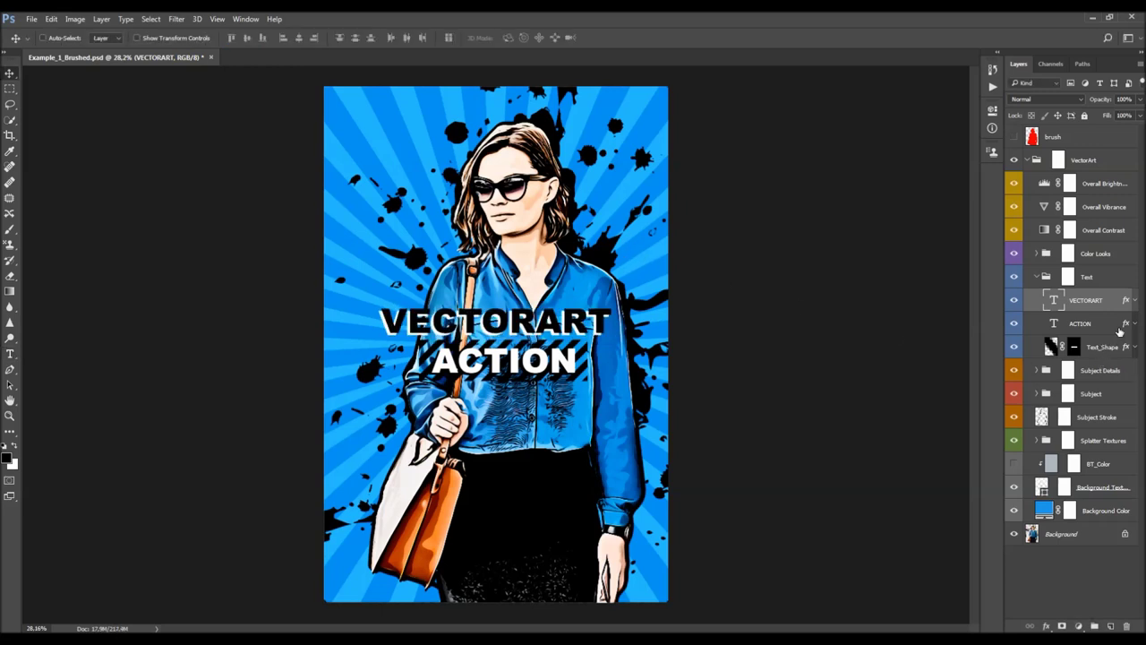
Expand the effects of the VECTORART and ACTION layers, and open the VECTORART drop shadow settings clear of the artwork
{"action": "left_click", "coordinate": [1134, 300]}
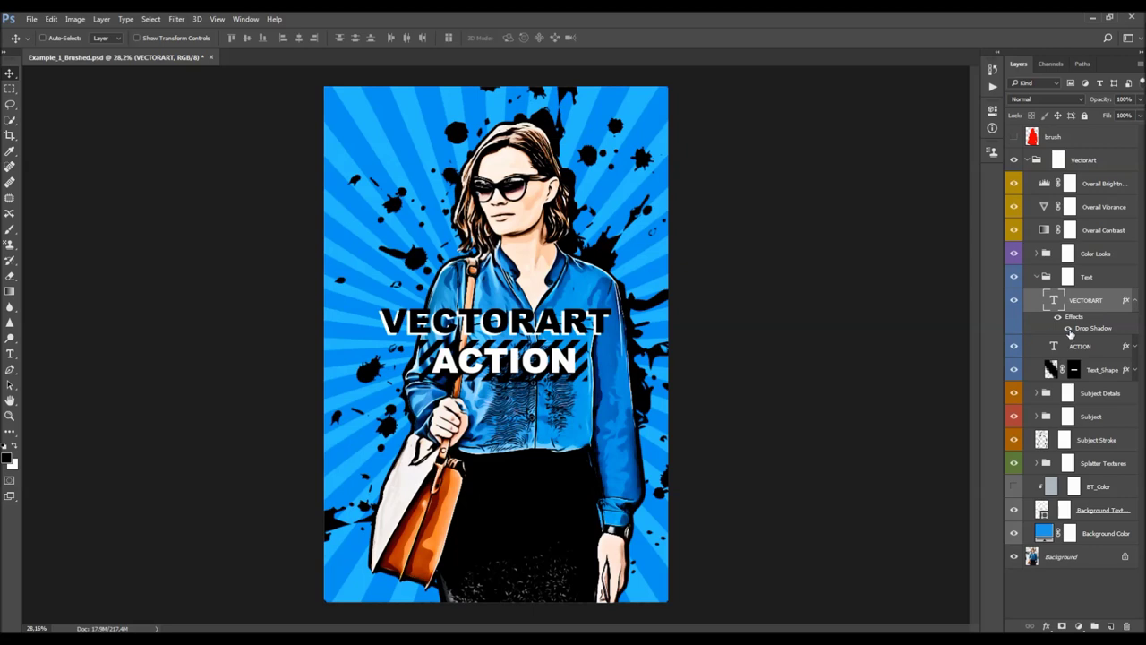
{"action": "left_click", "coordinate": [1135, 346]}
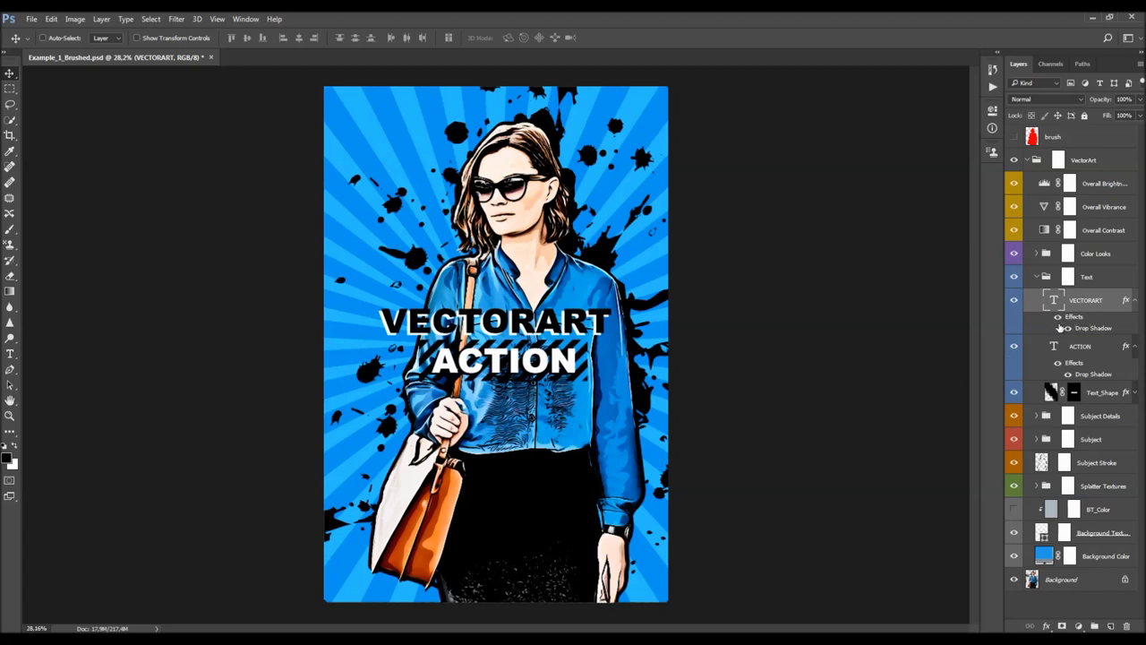
{"action": "double_click", "coordinate": [1091, 333]}
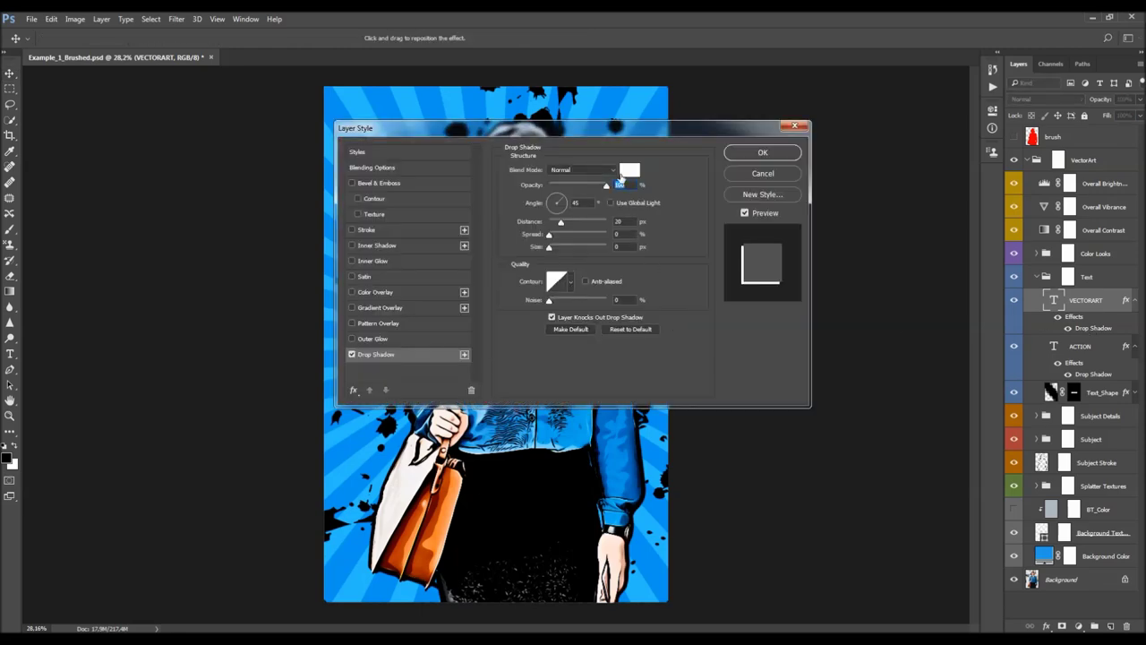
{"action": "left_click_drag", "start_coordinate": [596, 134], "coordinate": [912, 196]}
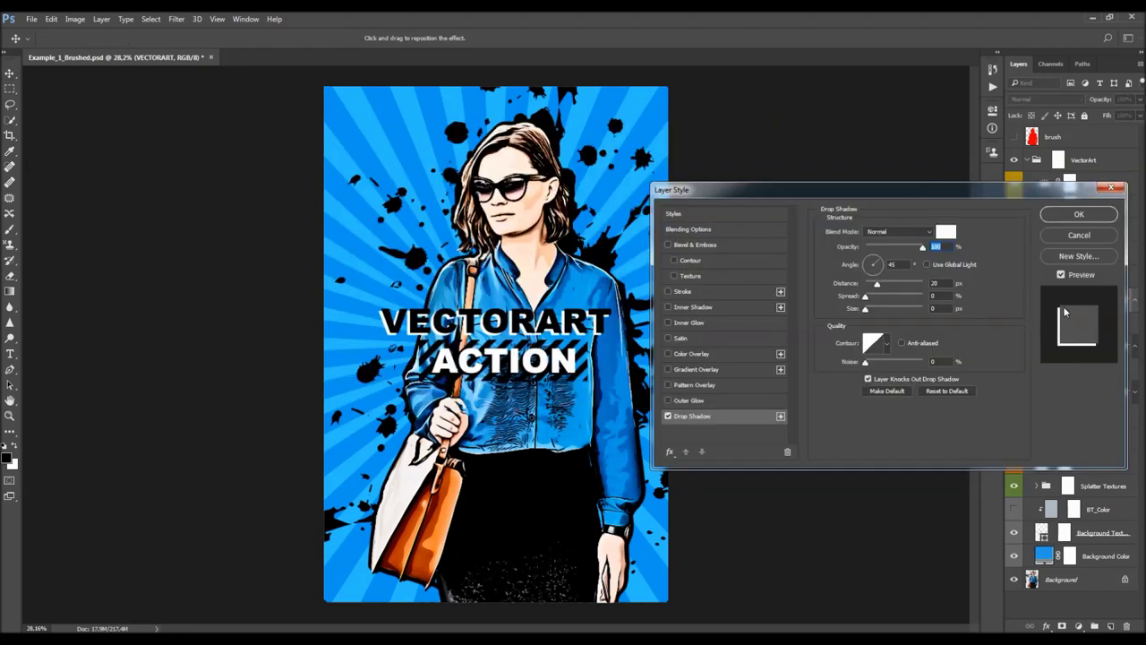
Try pink (ff006c) as the VECTORART drop shadow color, and cancel the color change
{"action": "left_click", "coordinate": [946, 235]}
{"action": "left_click_drag", "start_coordinate": [885, 332], "coordinate": [884, 289]}
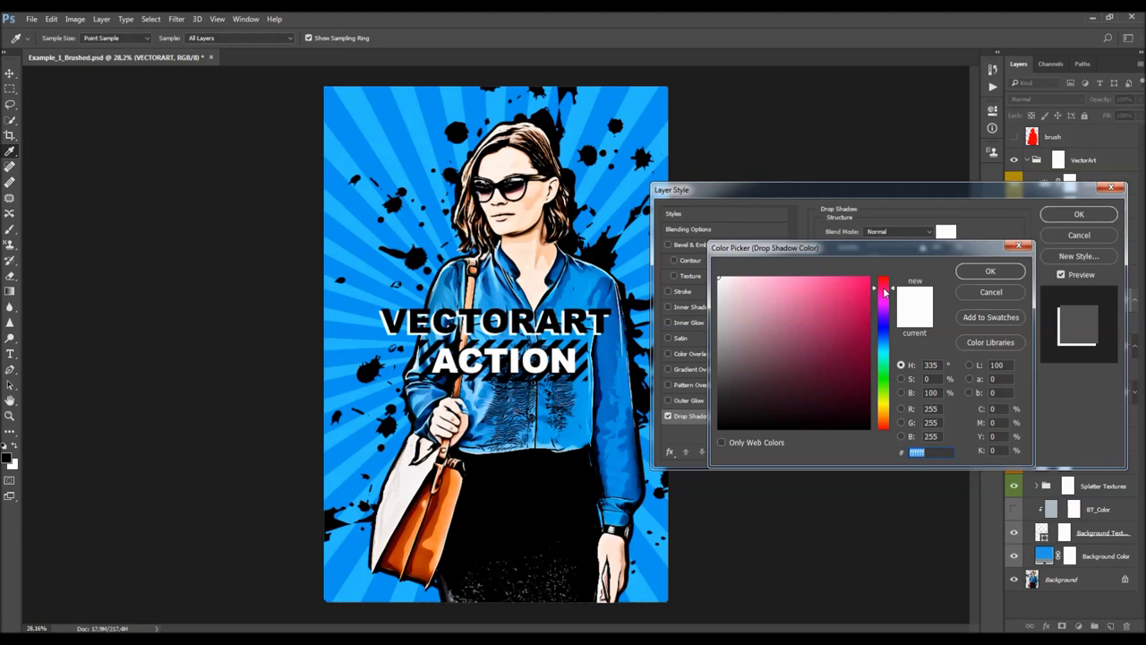
{"action": "left_click", "coordinate": [868, 279]}
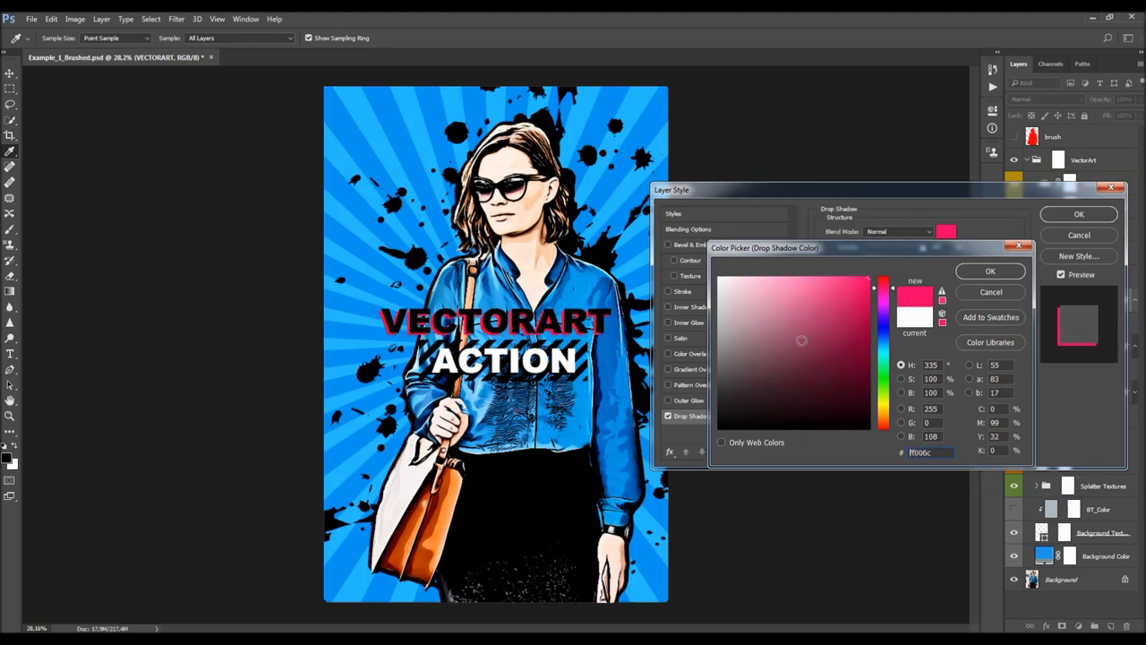
{"action": "left_click_drag", "start_coordinate": [882, 376], "coordinate": [882, 333]}
{"action": "left_click", "coordinate": [989, 292]}
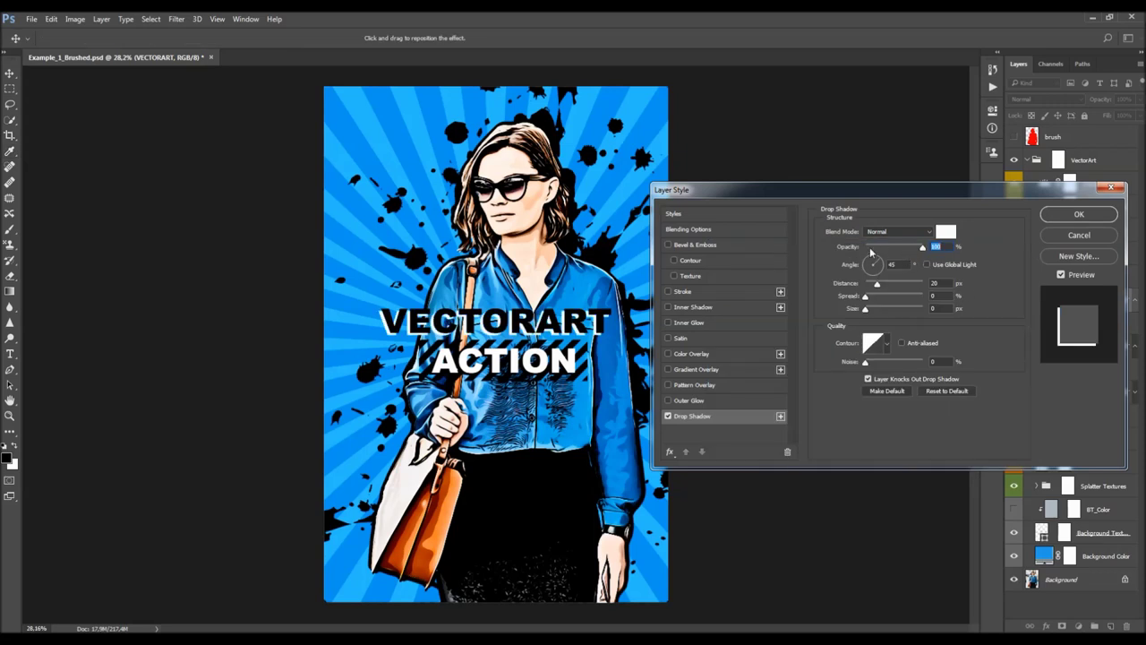
Try a 107° angle, 45% opacity and a larger distance for the VECTORART drop shadow, and discard the changes
{"action": "left_click_drag", "start_coordinate": [881, 264], "coordinate": [870, 257]}
{"action": "left_click", "coordinate": [891, 247]}
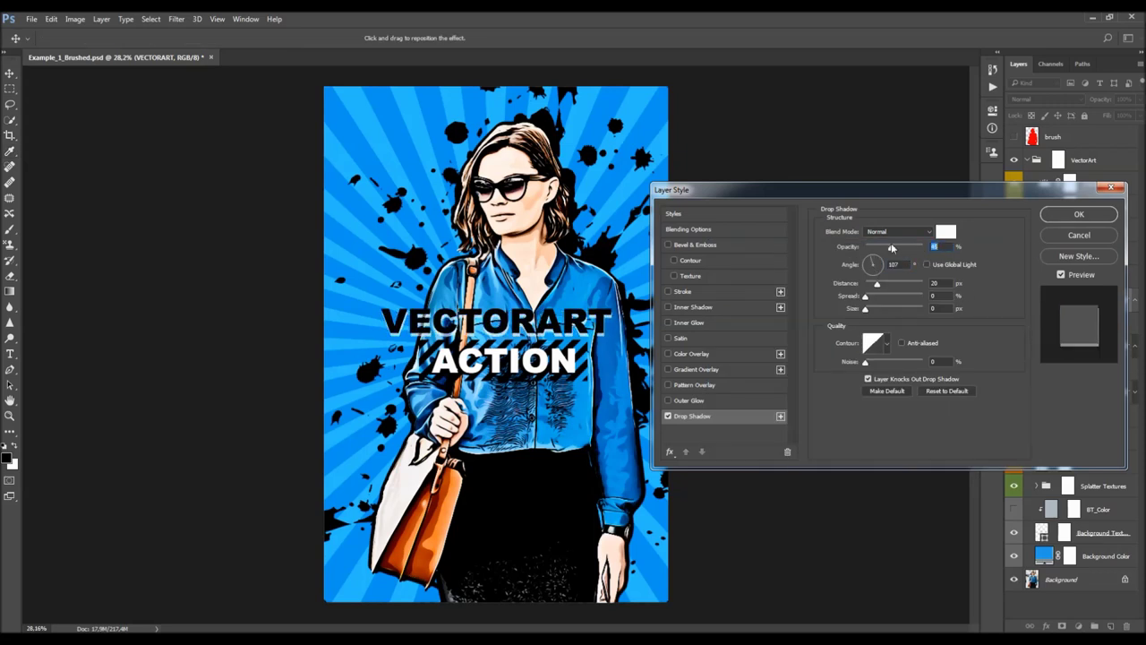
{"action": "left_click_drag", "start_coordinate": [878, 284], "coordinate": [886, 284]}
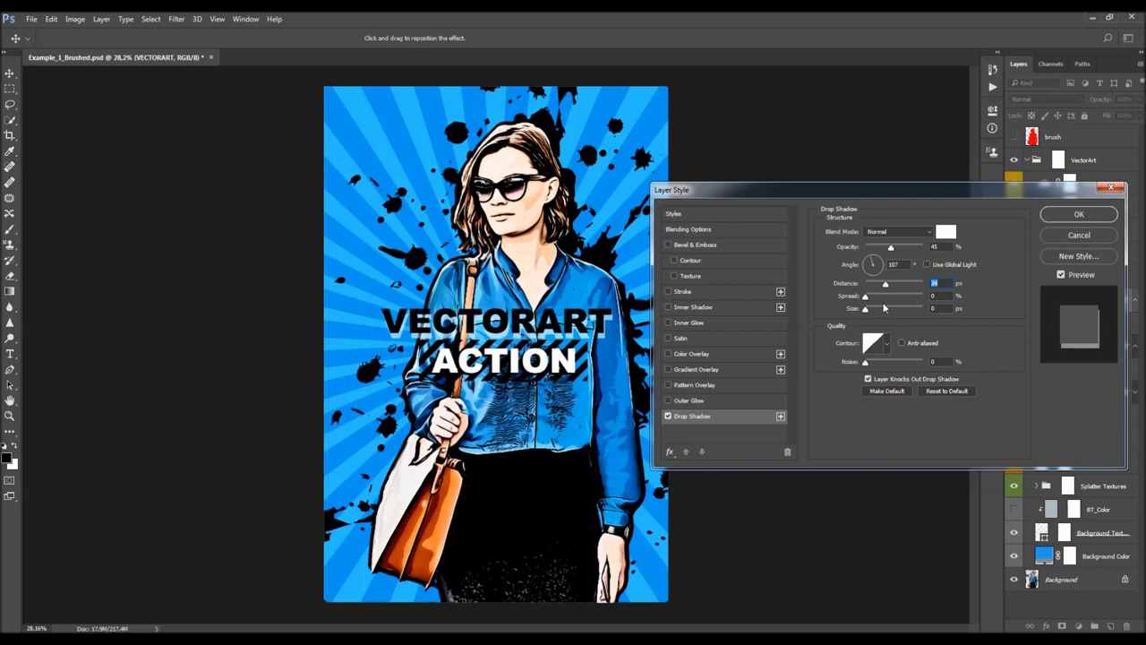
{"action": "left_click", "coordinate": [1080, 235]}
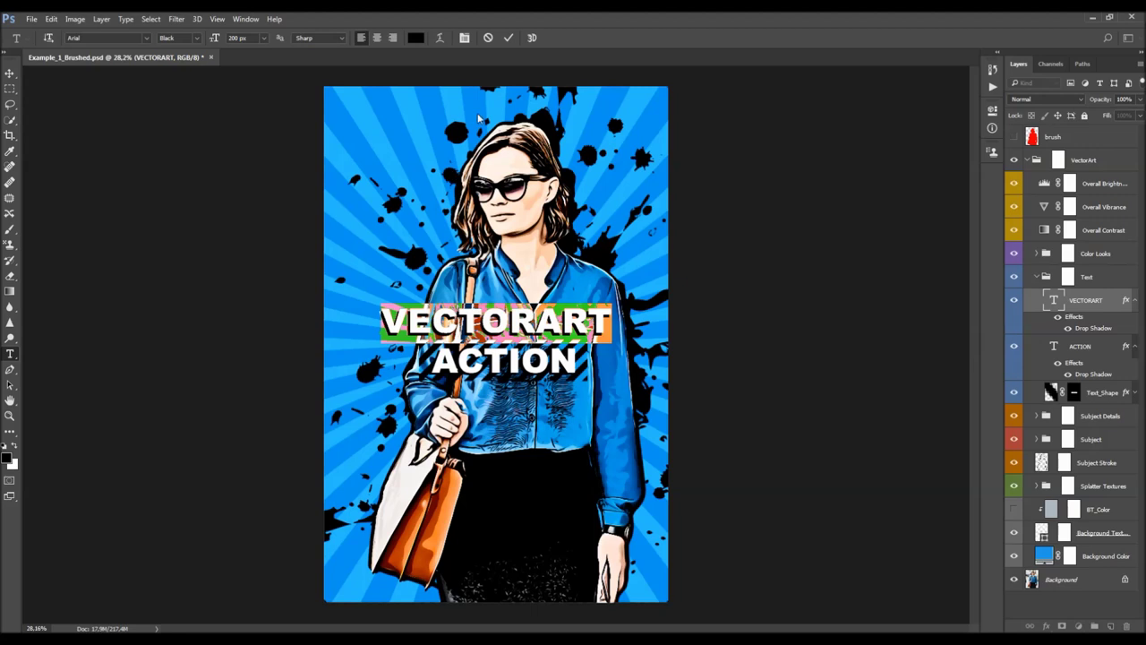
Try red (ff0000) and other hues as the VECTORART text color, and cancel both the color change and the text edit
{"action": "left_click", "coordinate": [415, 38]}
{"action": "left_click", "coordinate": [867, 279]}
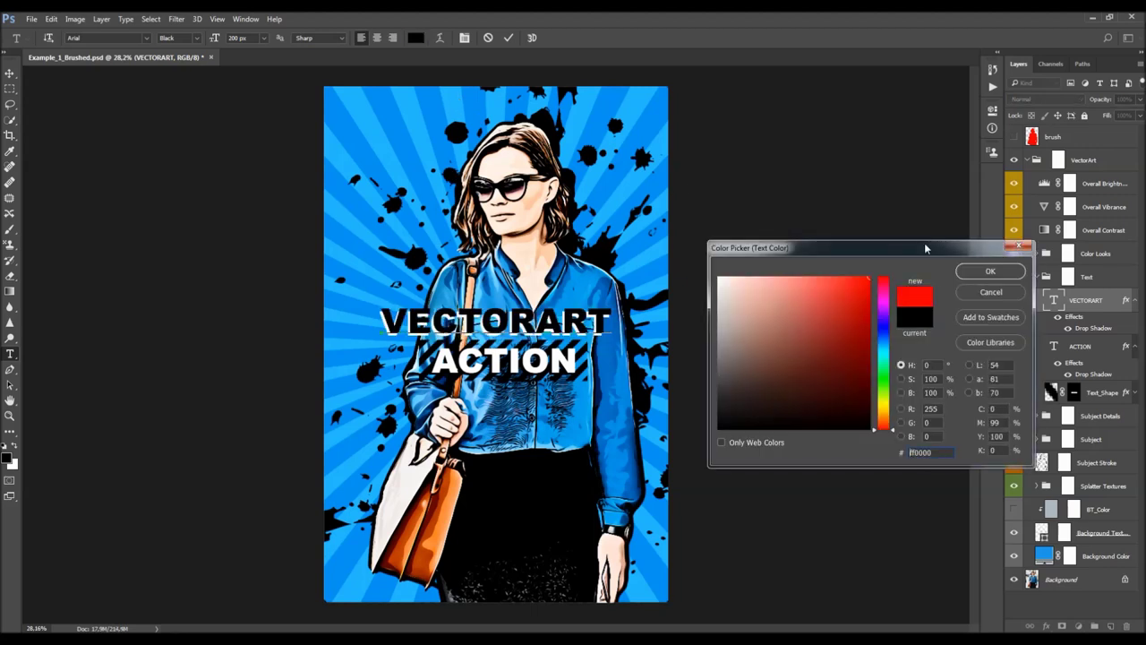
{"action": "left_click_drag", "start_coordinate": [887, 331], "coordinate": [886, 371]}
{"action": "left_click", "coordinate": [835, 368]}
{"action": "left_click", "coordinate": [990, 292]}
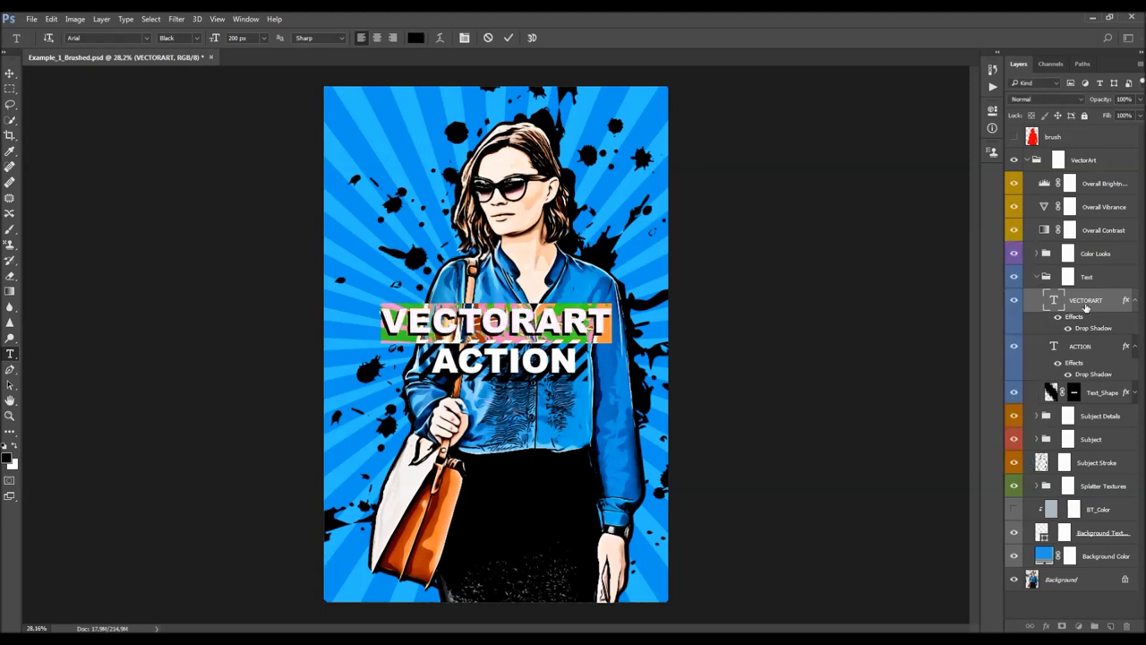
{"action": "key", "text": "Escape"}
{"action": "key", "text": "v"}
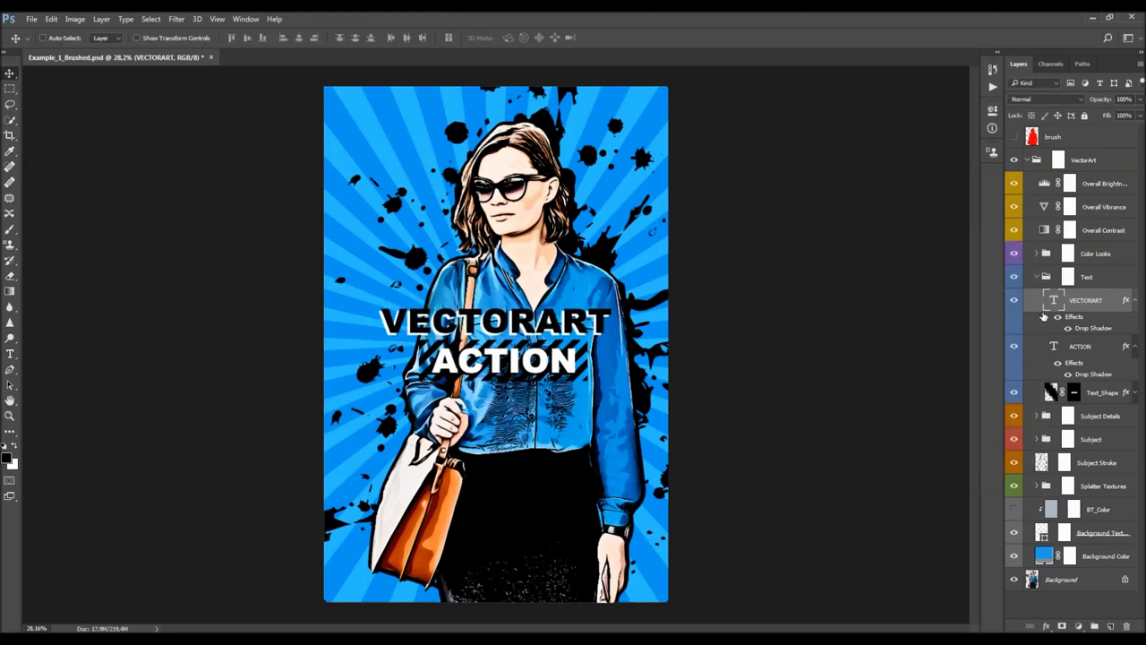
Duplicate the VECTORART text layer, move the copy above the original and replace its wording with TEXT
{"action": "key", "text": "ctrl+j"}
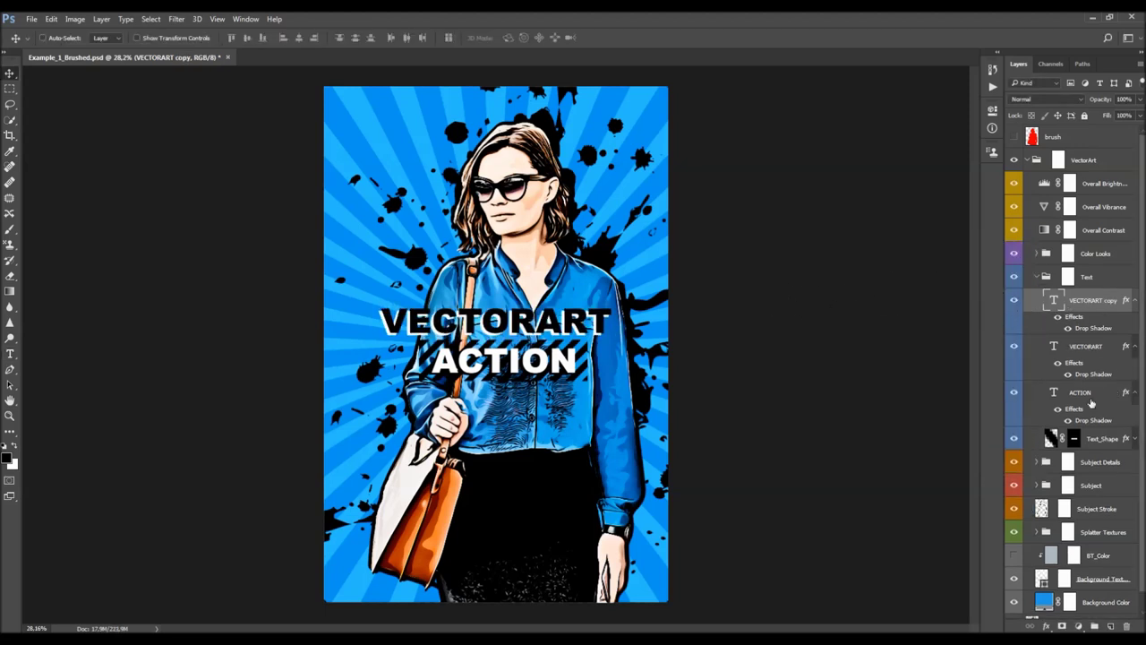
{"action": "left_click_drag", "start_coordinate": [577, 321], "coordinate": [607, 278]}
{"action": "double_click", "coordinate": [608, 277]}
{"action": "key", "text": "ctrl+a"}
{"action": "type", "text": "TEXT"}
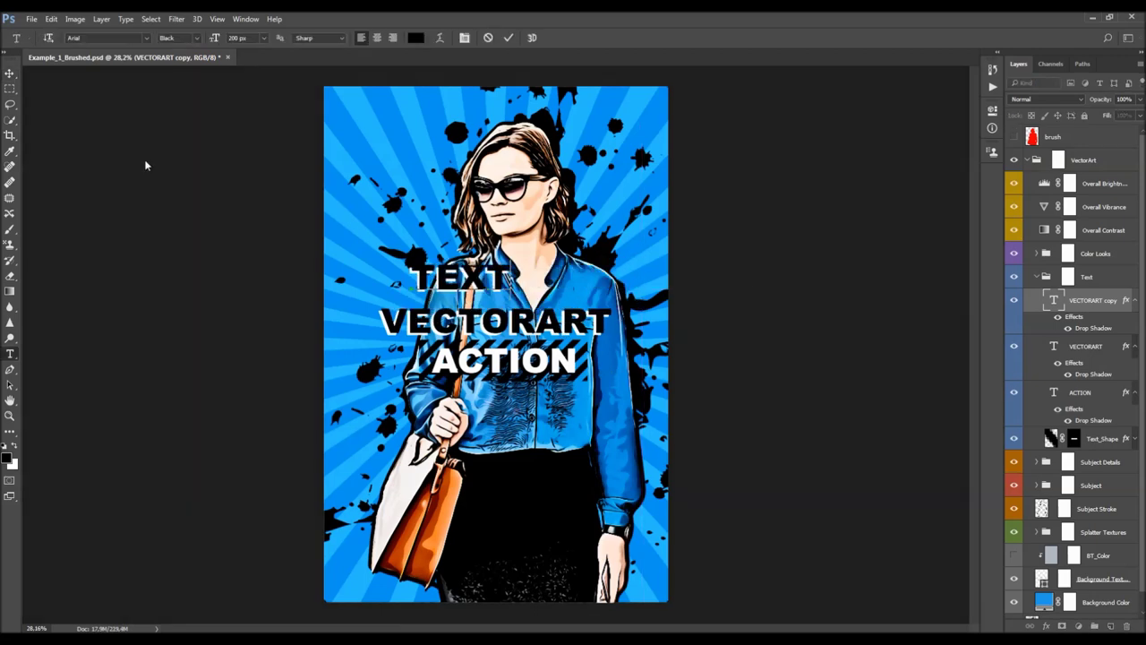
Move the TEXT layer over the right end of VECTORART, and delete it
{"action": "left_click", "coordinate": [11, 75]}
{"action": "left_click_drag", "start_coordinate": [512, 265], "coordinate": [611, 275]}
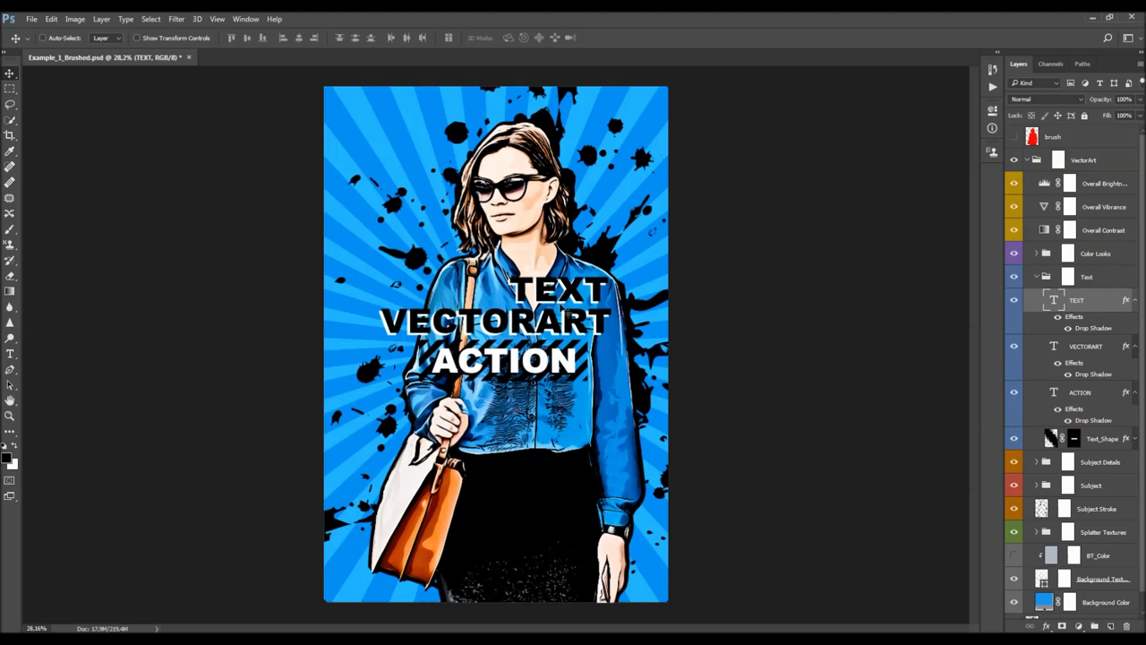
{"action": "key", "text": "Delete"}
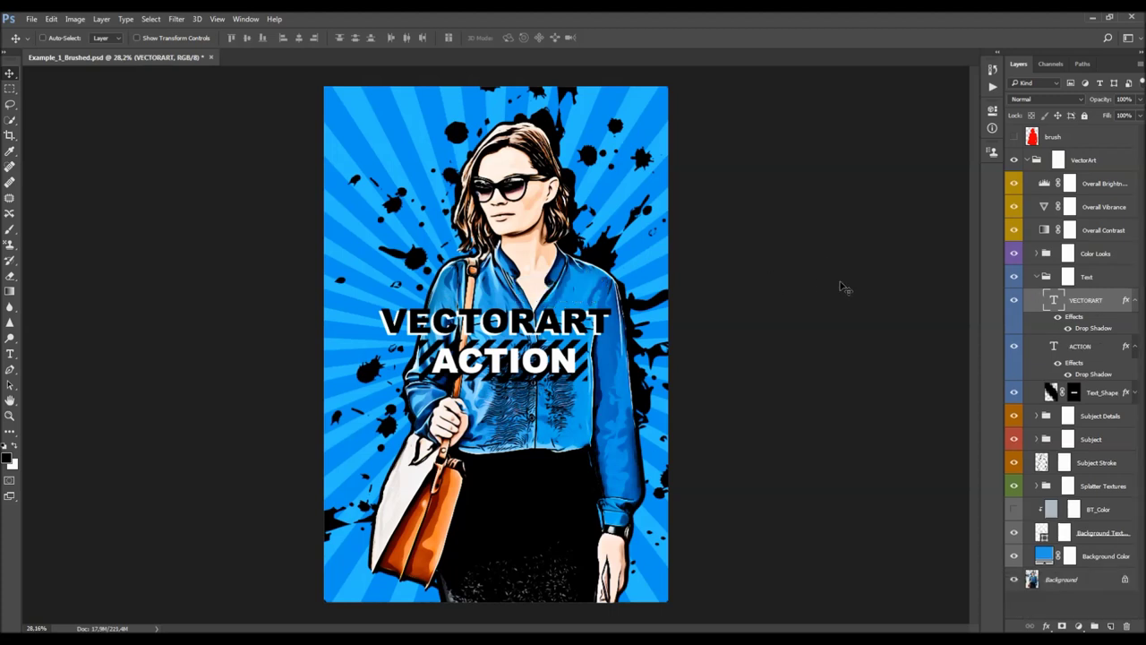
Toggle the visibility of the Text group and of the VECTORART and ACTION layers to examine what each one contributes
{"action": "left_click", "coordinate": [1013, 276]}
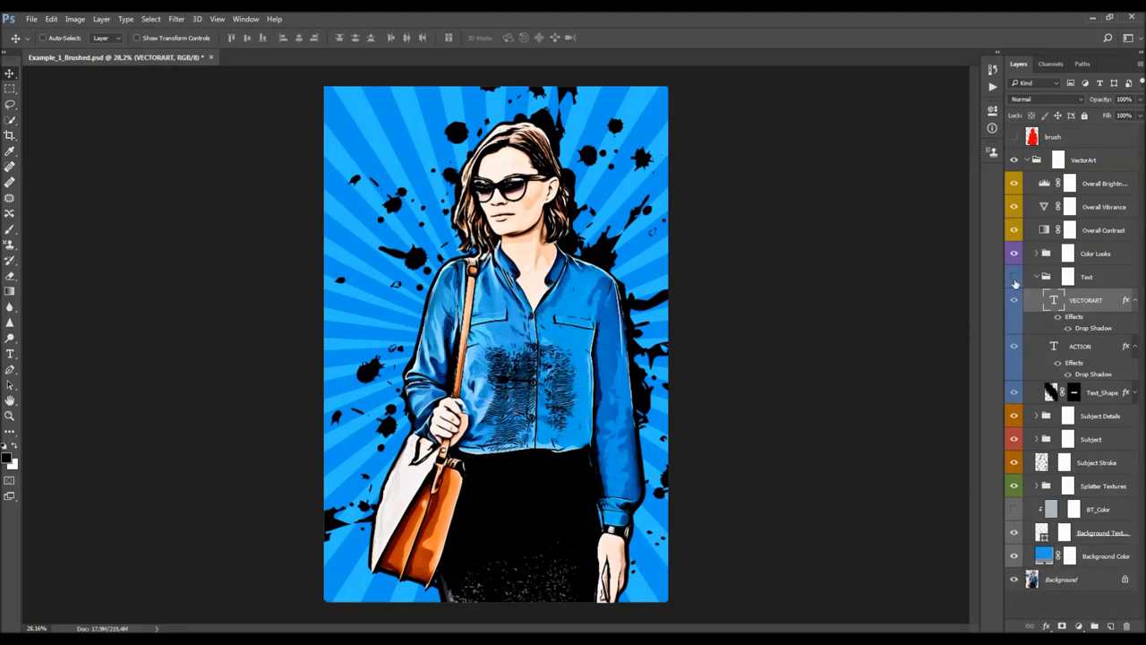
{"action": "left_click", "coordinate": [1013, 277]}
{"action": "left_click", "coordinate": [1013, 300]}
{"action": "left_click", "coordinate": [1013, 300]}
{"action": "left_click", "coordinate": [1014, 346]}
{"action": "left_click", "coordinate": [1014, 346]}
Try green (7cac16) as the Text_Shape layer's Color Overlay color, and cancel the color change
{"action": "left_click", "coordinate": [1123, 399]}
{"action": "left_click", "coordinate": [1136, 394]}
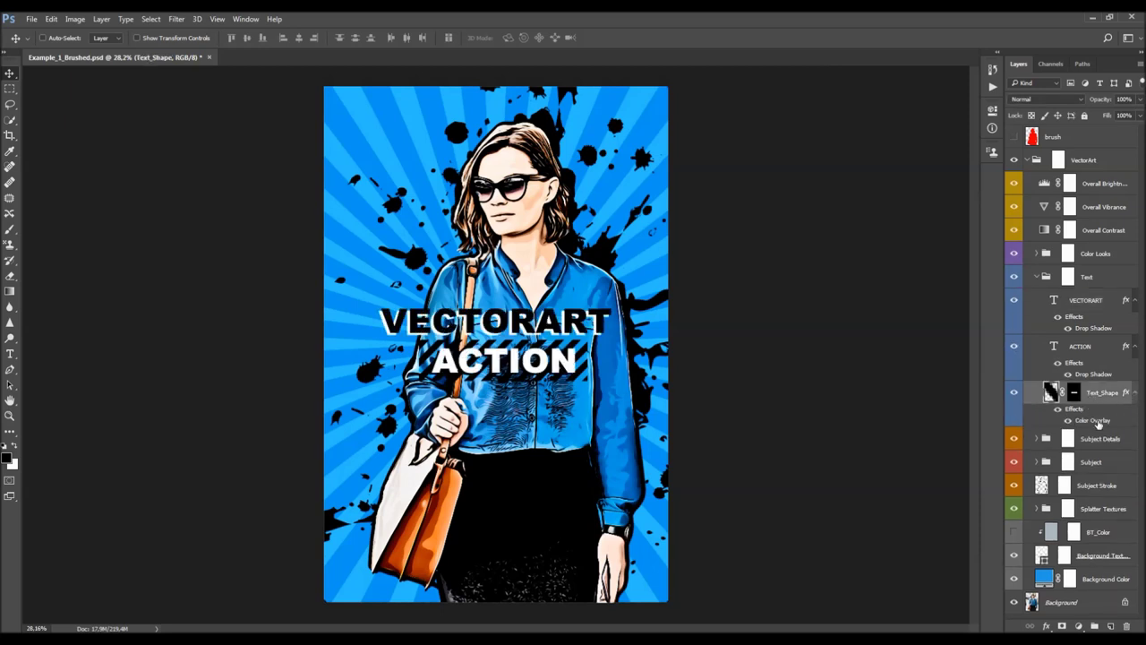
{"action": "double_click", "coordinate": [1094, 420]}
{"action": "left_click", "coordinate": [944, 233]}
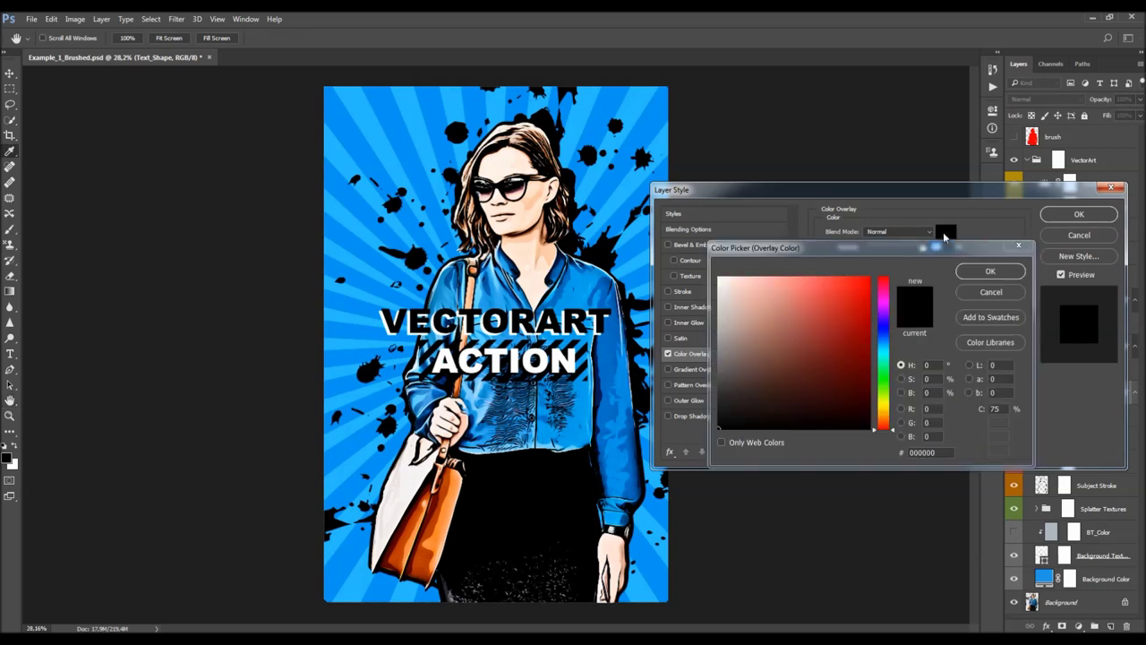
{"action": "left_click", "coordinate": [867, 279]}
{"action": "left_click", "coordinate": [883, 340]}
{"action": "left_click_drag", "start_coordinate": [889, 345], "coordinate": [884, 394]}
{"action": "left_click", "coordinate": [850, 326]}
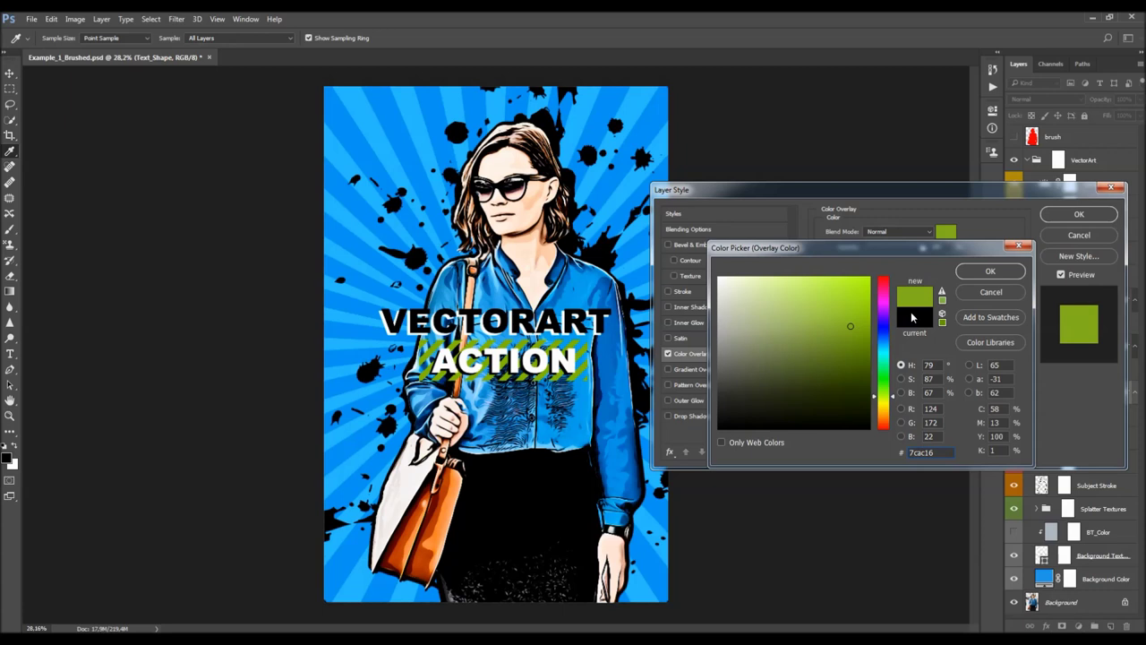
{"action": "left_click", "coordinate": [976, 291]}
{"action": "left_click", "coordinate": [1079, 214]}
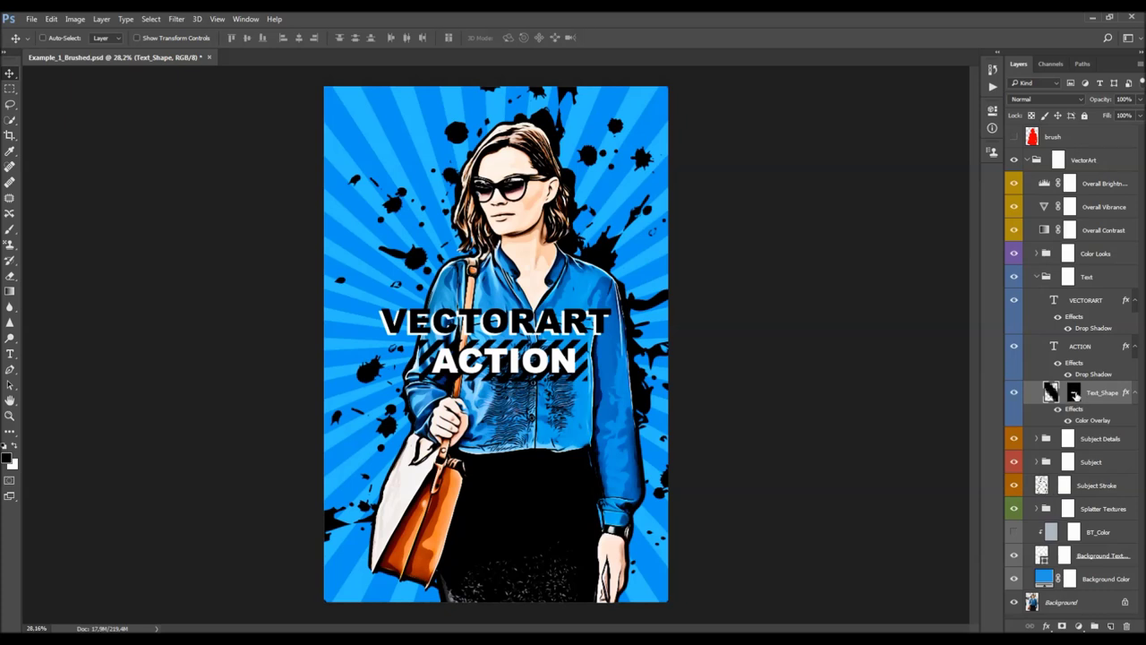
Try enlarging and repositioning the Text_Shape layer mask with Free Transform so the stripes spread behind both text lines, and revert it
{"action": "left_click", "coordinate": [1073, 395]}
{"action": "key", "text": "ctrl+t"}
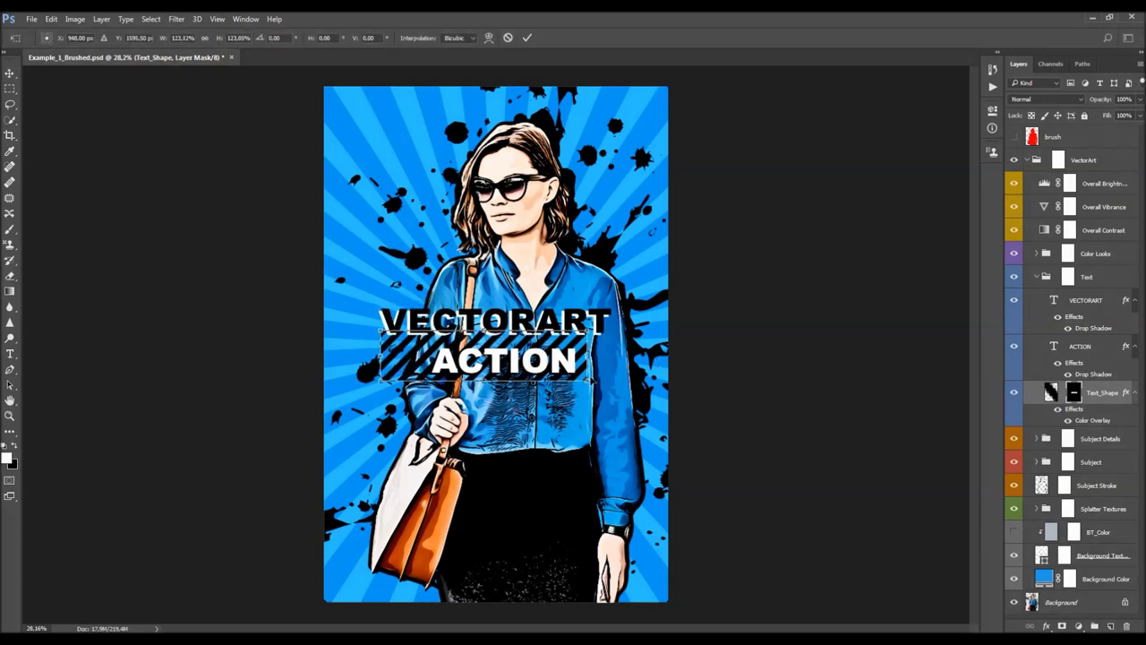
{"action": "left_click_drag", "start_coordinate": [587, 381], "coordinate": [659, 398]}
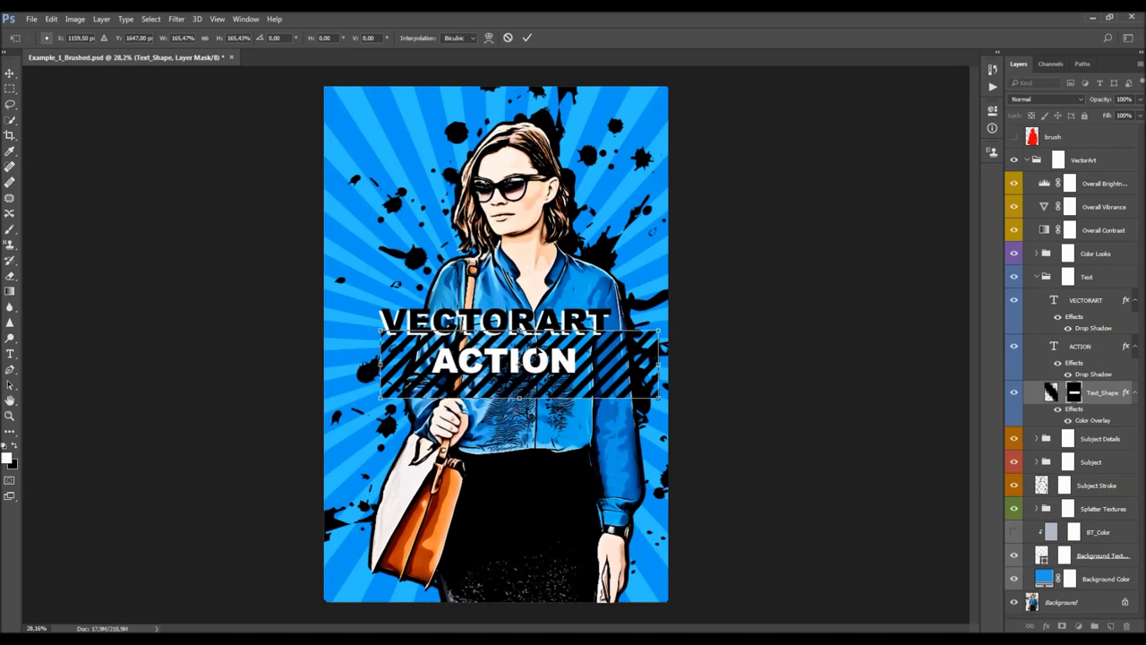
{"action": "left_click_drag", "start_coordinate": [584, 377], "coordinate": [586, 363]}
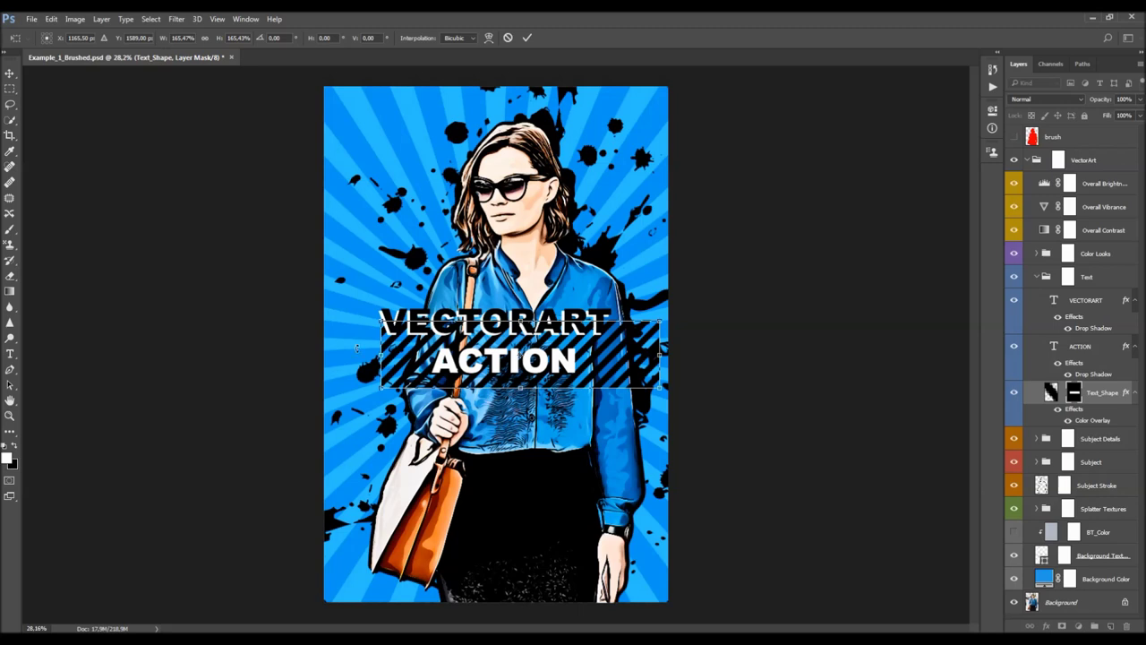
{"action": "left_click_drag", "start_coordinate": [381, 386], "coordinate": [426, 434]}
{"action": "left_click_drag", "start_coordinate": [609, 394], "coordinate": [578, 373]}
{"action": "key", "text": "Return"}
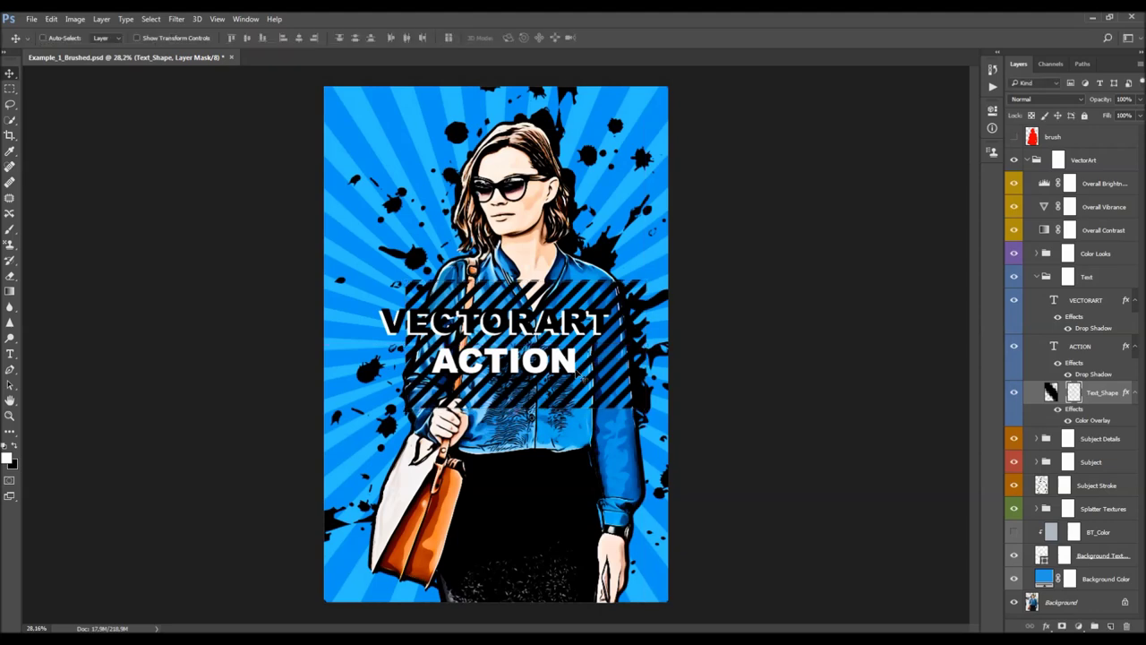
{"action": "mouse_move", "coordinate": [619, 328]}
{"action": "left_mouse_down"}
{"action": "mouse_move", "coordinate": [605, 324]}
{"action": "mouse_move", "coordinate": [619, 324]}
{"action": "left_mouse_up"}
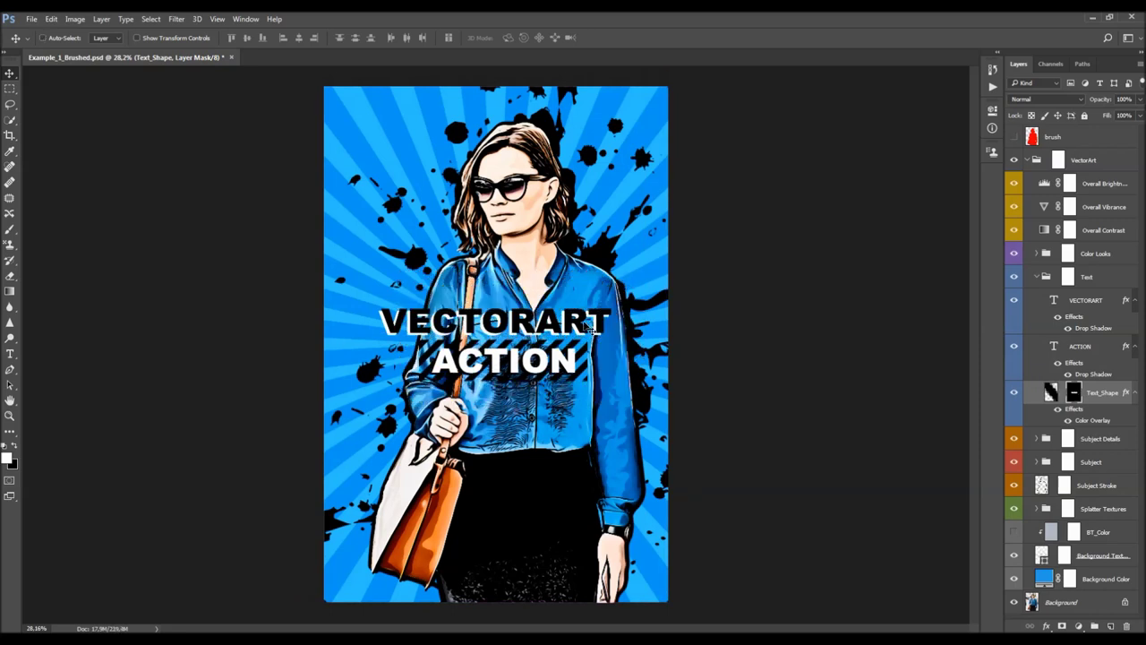
Recolor the letters ART in the VECTORART text to a saturated blue and commit the text edit
{"action": "key", "text": "alt+]"}
{"action": "key", "text": "alt+]"}
{"action": "key", "text": "t"}
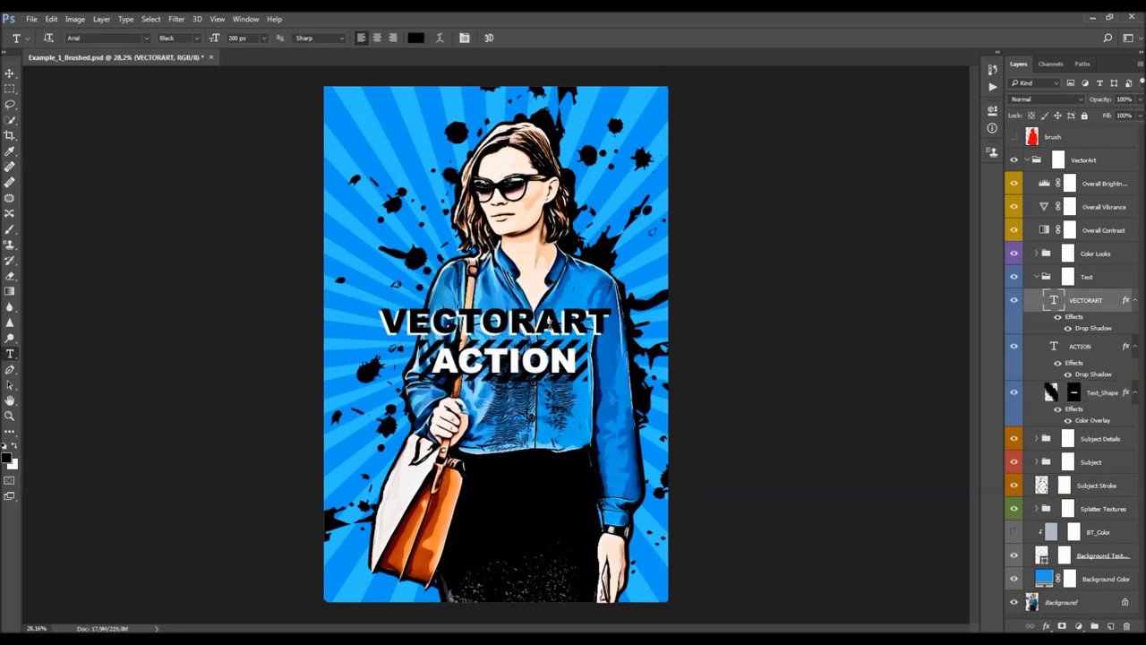
{"action": "left_click_drag", "start_coordinate": [537, 319], "coordinate": [613, 324]}
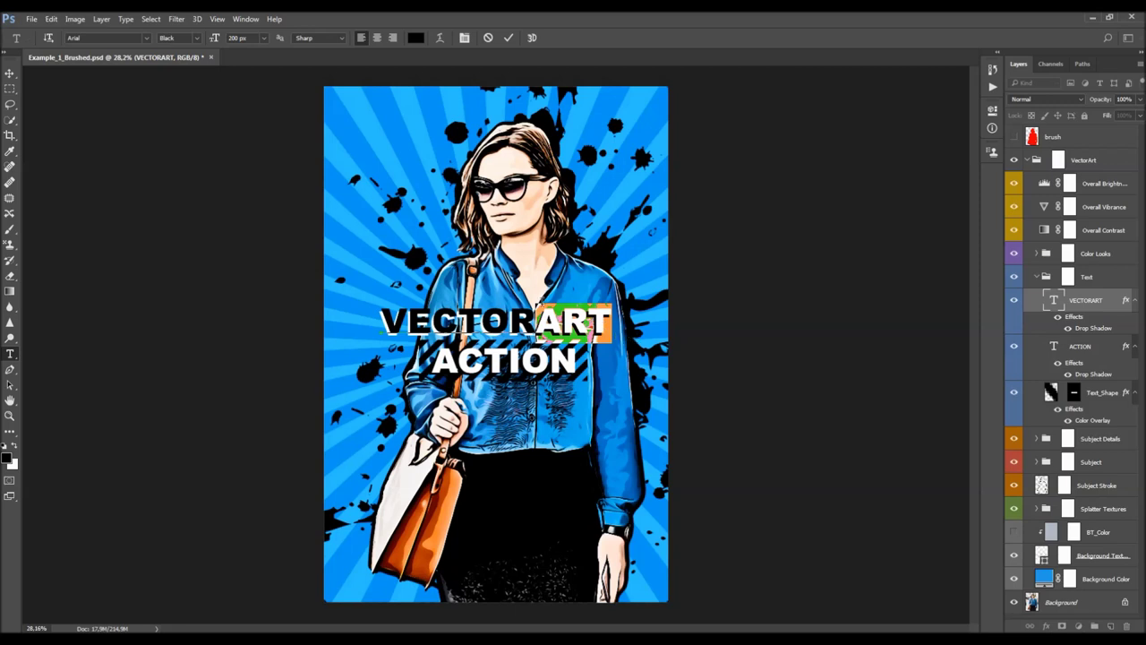
{"action": "left_click", "coordinate": [415, 38]}
{"action": "left_click", "coordinate": [888, 341]}
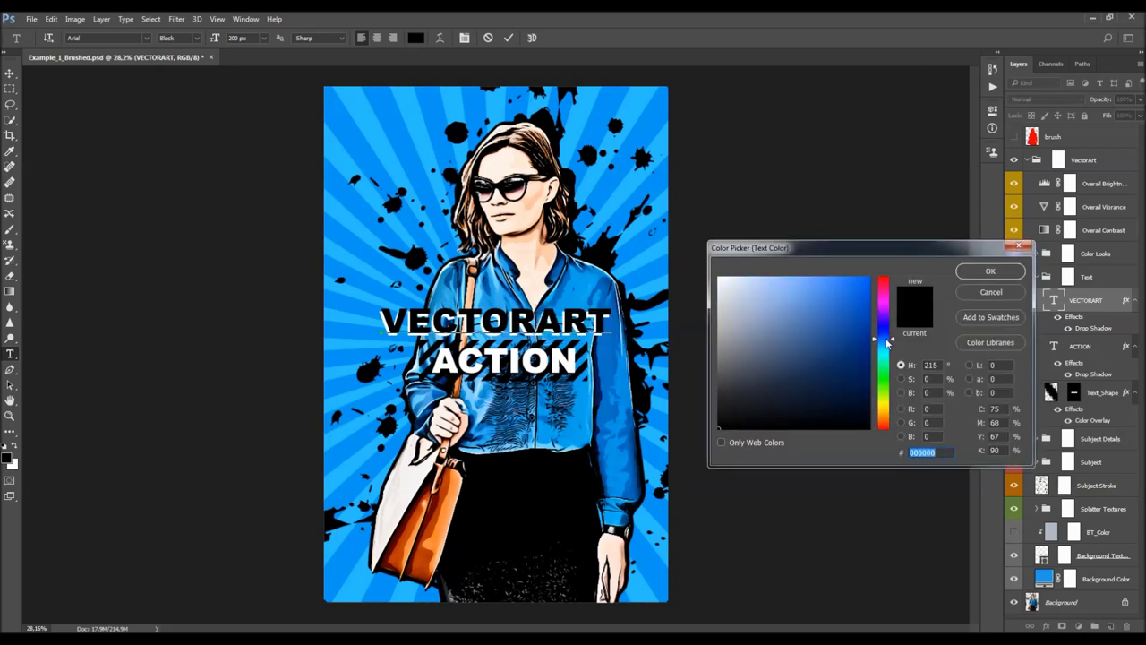
{"action": "mouse_move", "coordinate": [850, 300]}
{"action": "left_mouse_down"}
{"action": "mouse_move", "coordinate": [881, 271]}
{"action": "mouse_move", "coordinate": [858, 274]}
{"action": "mouse_move", "coordinate": [887, 284]}
{"action": "mouse_move", "coordinate": [890, 308]}
{"action": "left_mouse_up"}
{"action": "left_click", "coordinate": [994, 274]}
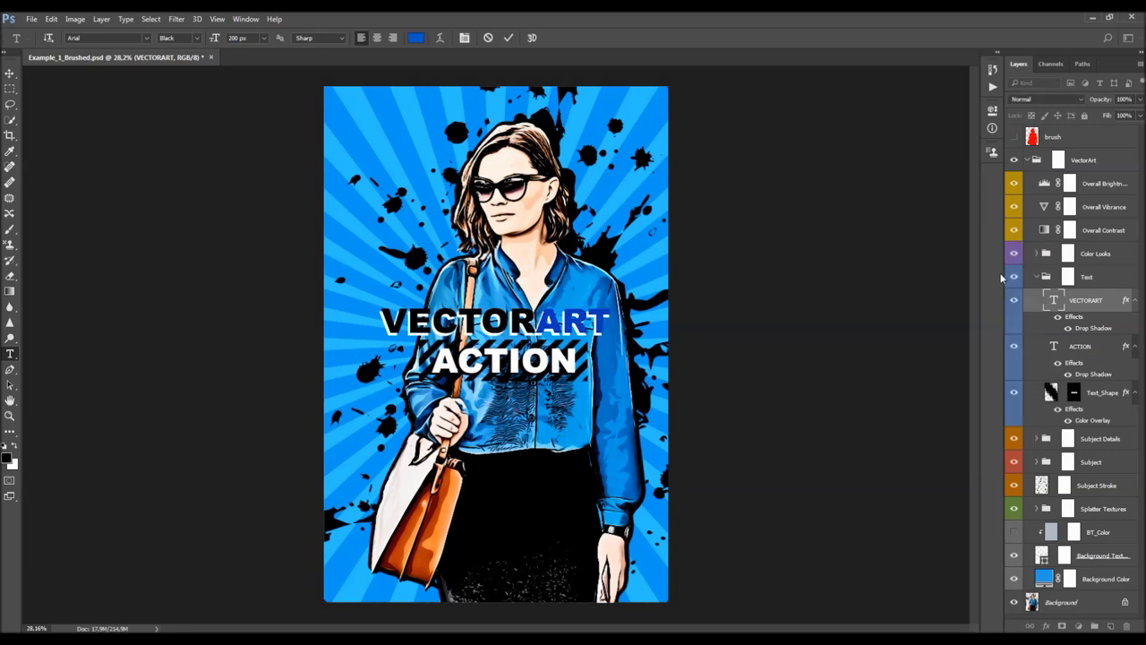
{"action": "left_click", "coordinate": [508, 37]}
{"action": "key", "text": "v"}
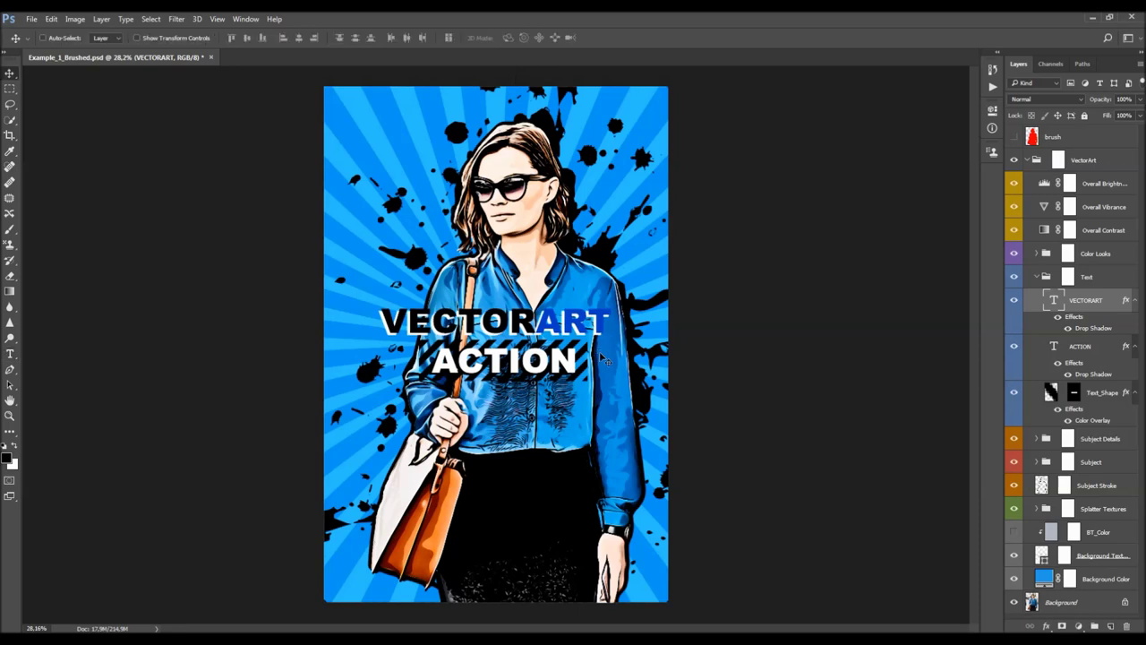
Collapse the Text group and expand the Color Looks group
{"action": "scroll", "coordinate": [542, 332], "scroll_direction": "down", "scroll_amount": 1}
{"action": "scroll", "coordinate": [542, 332], "scroll_direction": "up", "scroll_amount": 1}
{"action": "left_click", "coordinate": [1037, 278]}
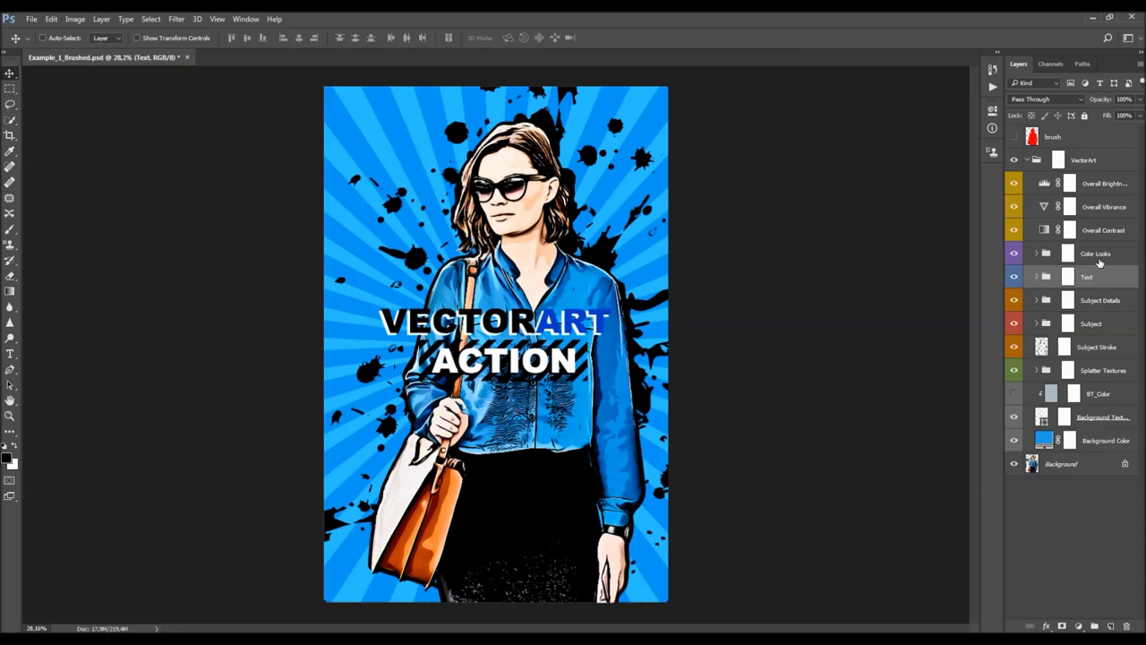
{"action": "left_click", "coordinate": [1098, 257]}
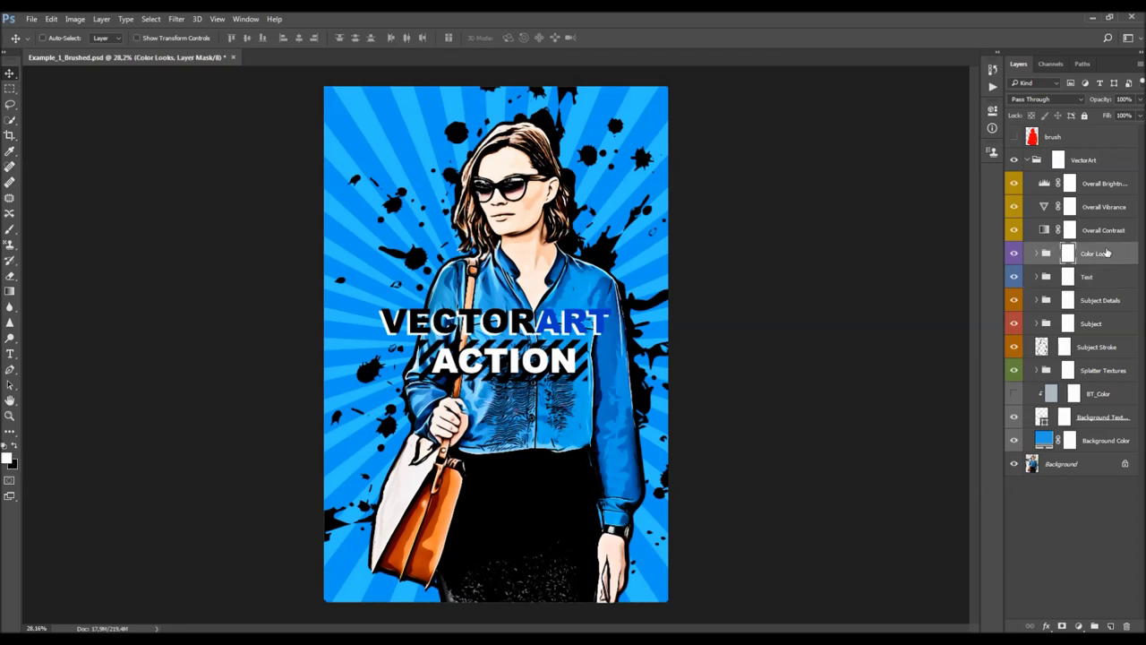
{"action": "left_click", "coordinate": [1037, 254]}
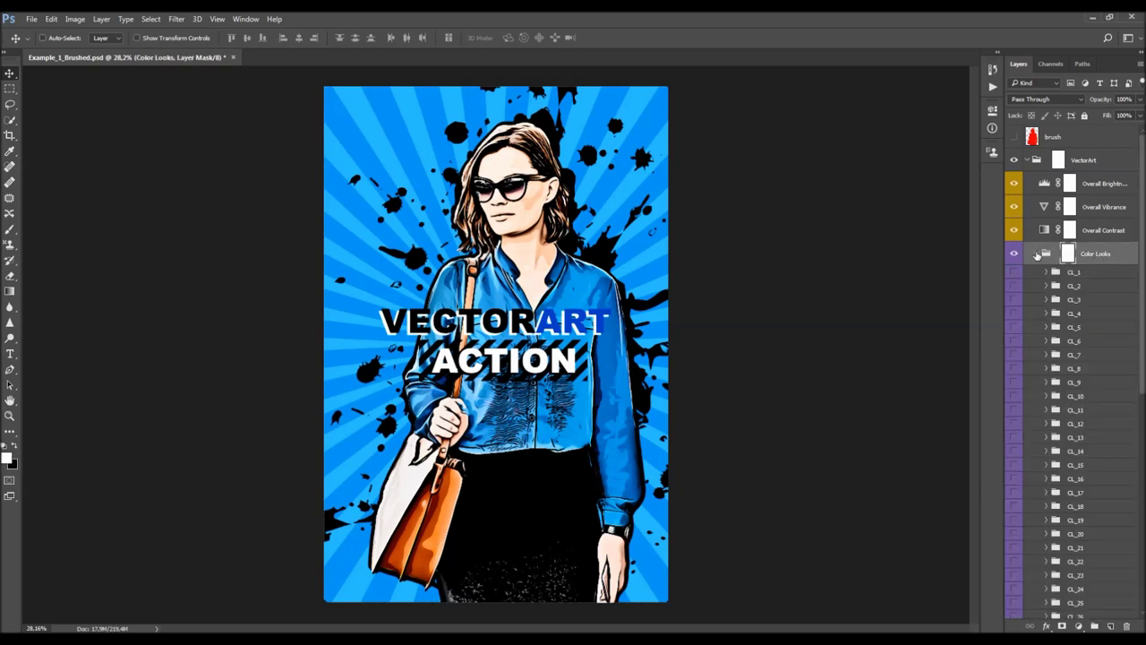
Preview the CL_7, CL_20 and CL_23 color looks by showing and hiding each one in turn
{"action": "scroll", "coordinate": [1061, 345], "scroll_direction": "down", "scroll_amount": 5}
{"action": "scroll", "coordinate": [1072, 336], "scroll_direction": "up", "scroll_amount": 2}
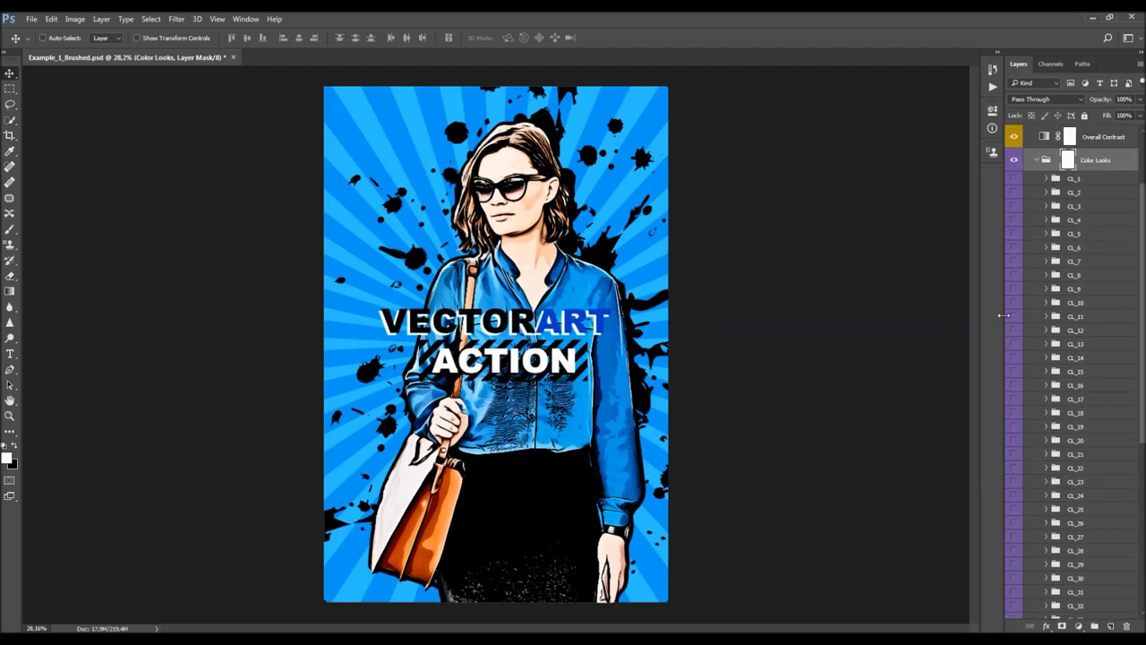
{"action": "left_click", "coordinate": [1092, 262]}
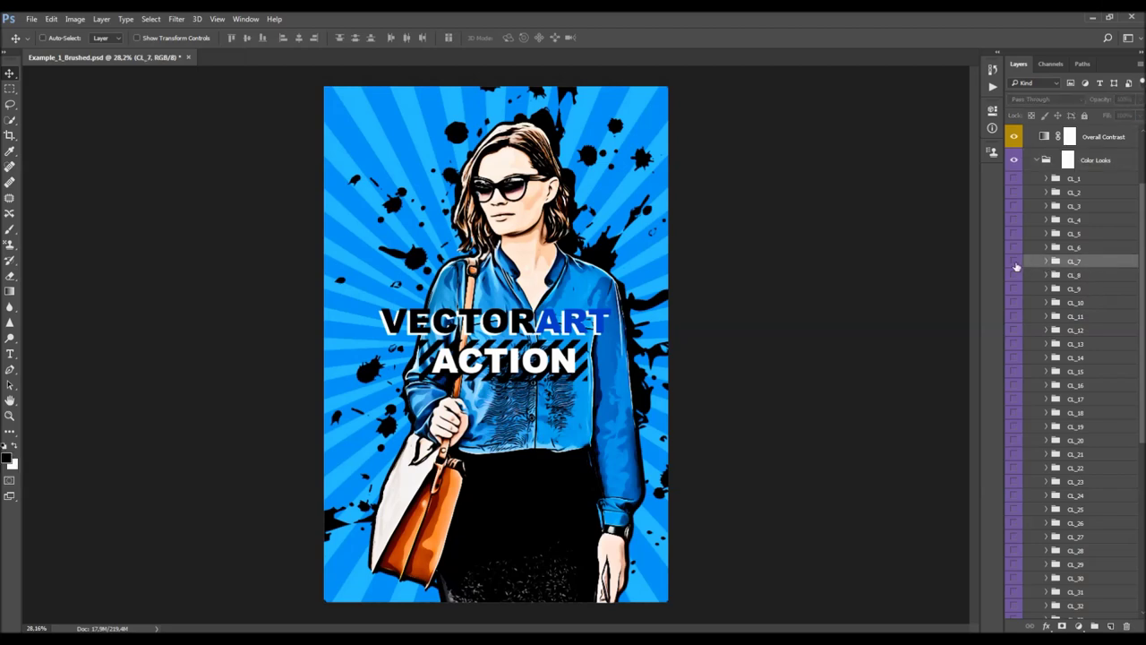
{"action": "left_click", "coordinate": [1014, 263]}
{"action": "left_click", "coordinate": [1015, 264]}
{"action": "scroll", "coordinate": [1016, 268], "scroll_direction": "down", "scroll_amount": 3}
{"action": "left_click", "coordinate": [1074, 300]}
{"action": "left_click", "coordinate": [1016, 301]}
{"action": "left_click", "coordinate": [1015, 301]}
{"action": "left_click", "coordinate": [1026, 341]}
{"action": "left_click", "coordinate": [1015, 341]}
{"action": "left_click", "coordinate": [1015, 341]}
Preview the CL_26 through CL_31 color looks one at a time, hiding each before showing the following one
{"action": "left_click", "coordinate": [1026, 382]}
{"action": "left_click", "coordinate": [1016, 384]}
{"action": "left_click", "coordinate": [1016, 383]}
{"action": "left_click", "coordinate": [1015, 397]}
{"action": "left_click", "coordinate": [1015, 396]}
{"action": "left_click", "coordinate": [1016, 410]}
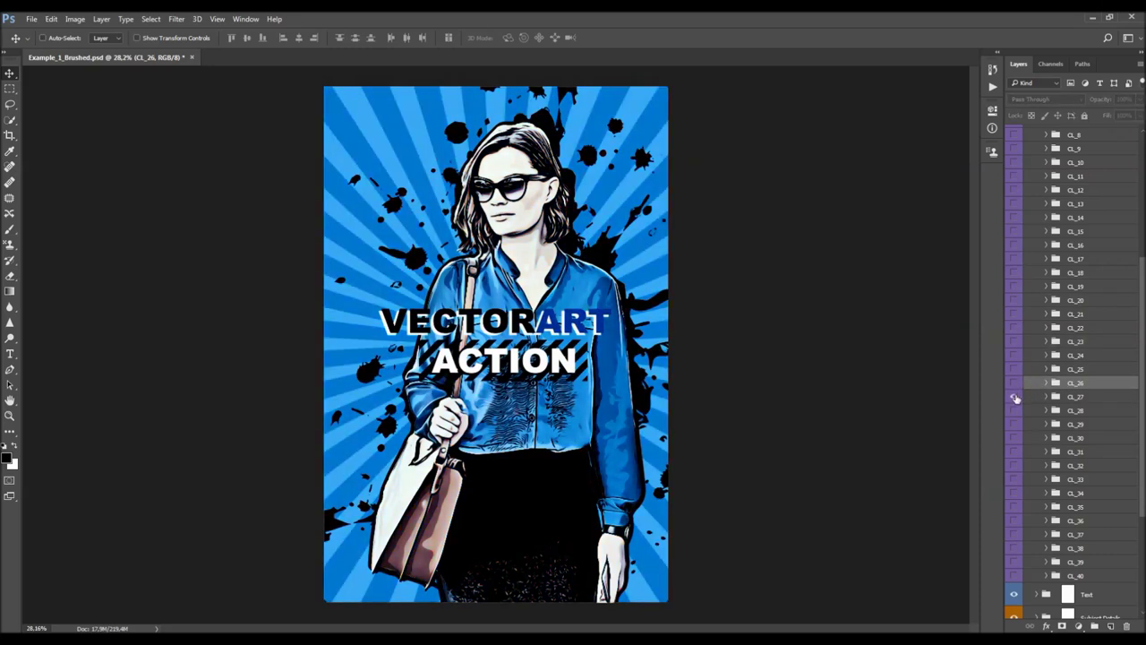
{"action": "left_click", "coordinate": [1015, 410]}
{"action": "left_click", "coordinate": [1017, 423]}
{"action": "left_click", "coordinate": [1016, 424]}
{"action": "left_click", "coordinate": [1015, 438]}
{"action": "left_click", "coordinate": [1015, 437]}
{"action": "left_click", "coordinate": [1015, 451]}
{"action": "left_click", "coordinate": [1015, 453]}
Preview the CL_32 through CL_37 color looks individually, leaving each one hidden again
{"action": "left_click", "coordinate": [1016, 466]}
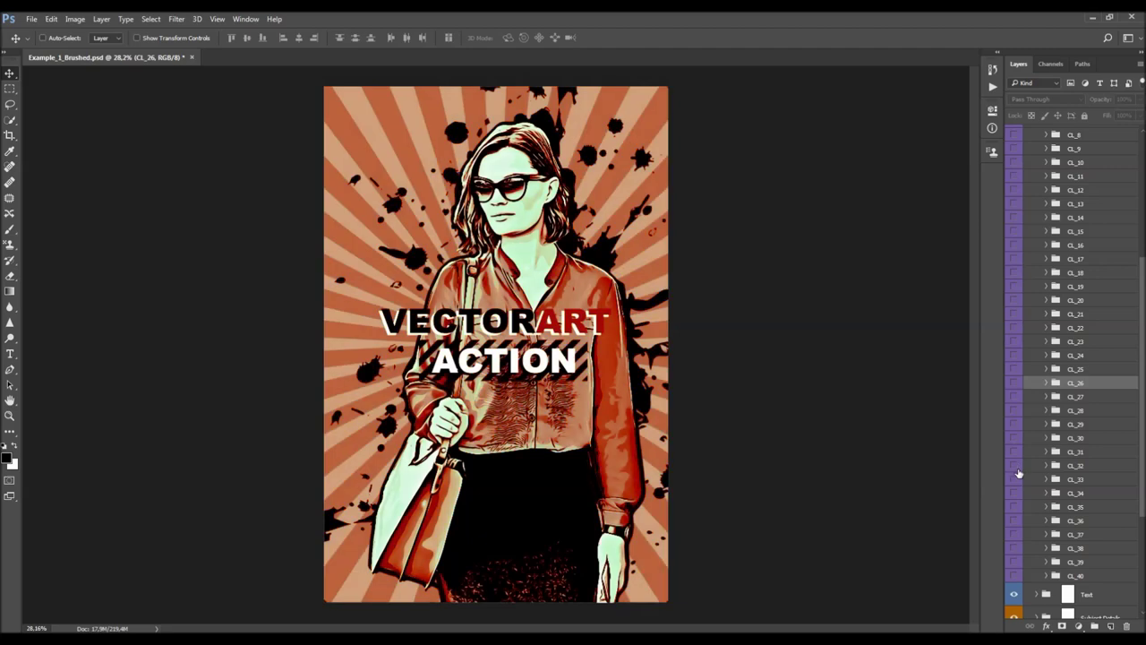
{"action": "left_click", "coordinate": [1017, 465]}
{"action": "left_click", "coordinate": [1016, 479]}
{"action": "left_click", "coordinate": [1016, 479]}
{"action": "left_click", "coordinate": [1016, 493]}
{"action": "left_click", "coordinate": [1015, 493]}
{"action": "left_click", "coordinate": [1015, 507]}
{"action": "left_click", "coordinate": [1016, 507]}
{"action": "left_click", "coordinate": [1016, 520]}
{"action": "left_click", "coordinate": [1016, 520]}
{"action": "left_click", "coordinate": [1016, 534]}
{"action": "left_click", "coordinate": [1016, 535]}
Preview a few of the first color looks, including CL_7, CL_5 and CL_3, and hide them again
{"action": "scroll", "coordinate": [1016, 403], "scroll_direction": "up", "scroll_amount": 3}
{"action": "left_click", "coordinate": [1015, 263]}
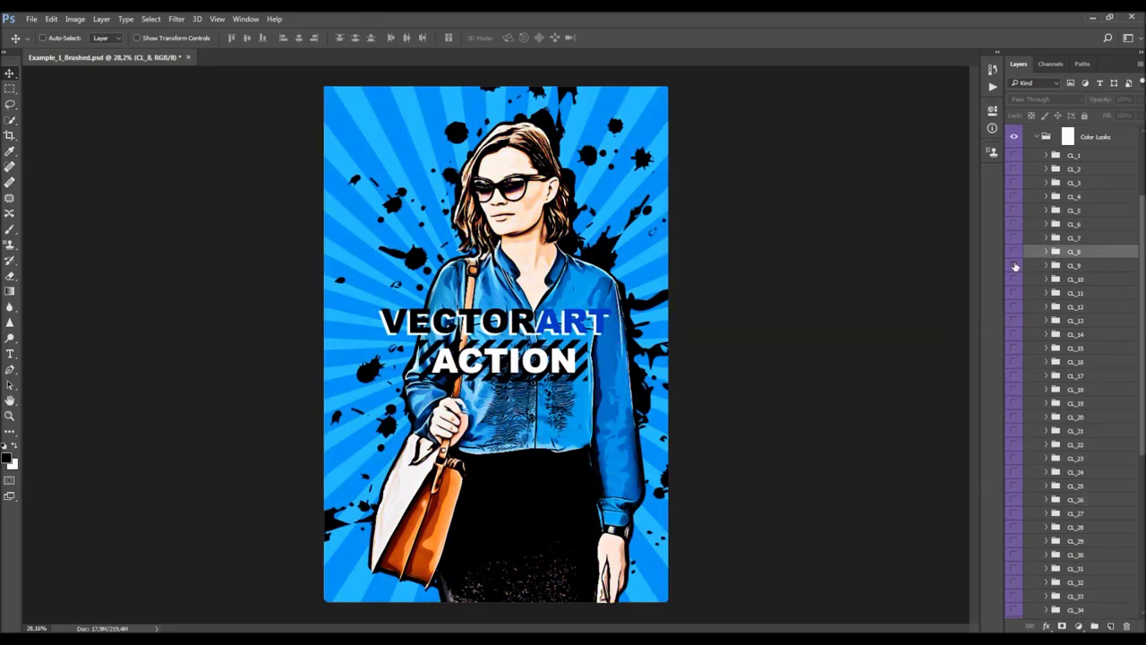
{"action": "left_click", "coordinate": [1014, 237]}
{"action": "left_click", "coordinate": [1015, 209]}
{"action": "left_click", "coordinate": [1015, 238]}
{"action": "left_click", "coordinate": [1014, 210]}
{"action": "left_click", "coordinate": [1014, 182]}
{"action": "left_click", "coordinate": [1015, 182]}
Try combining the CL_1 and CL_3 color looks with CL_3 at 55% opacity, and hide both again
{"action": "scroll", "coordinate": [1016, 192], "scroll_direction": "up", "scroll_amount": 2}
{"action": "left_click", "coordinate": [1073, 203]}
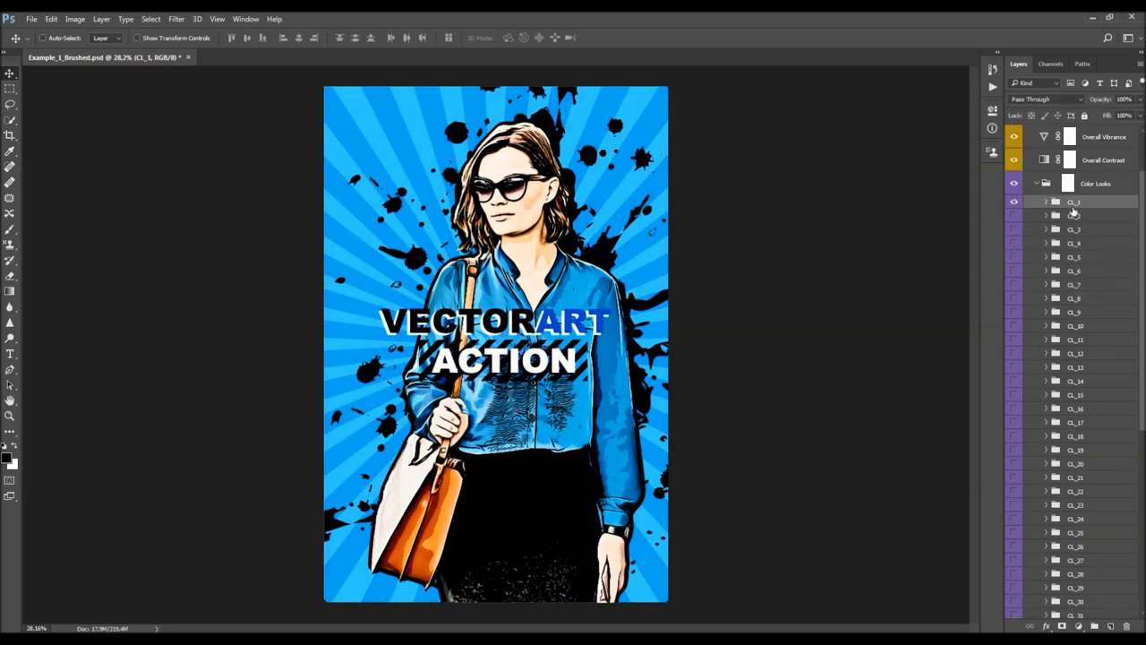
{"action": "left_click", "coordinate": [1014, 230]}
{"action": "left_click", "coordinate": [1092, 232]}
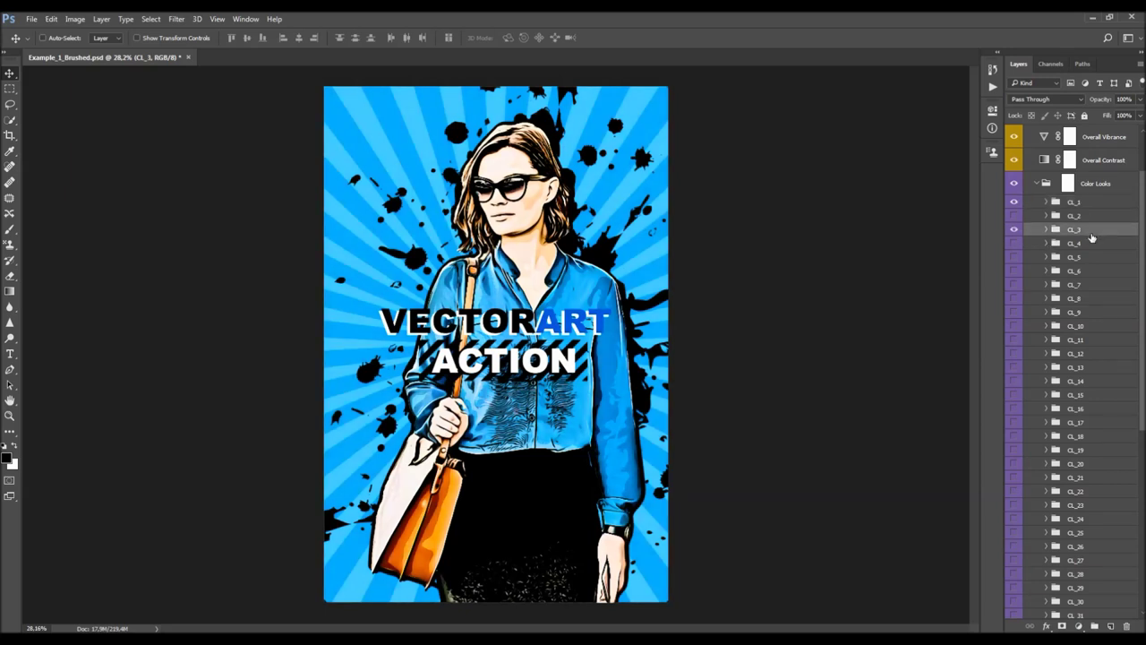
{"action": "left_click_drag", "start_coordinate": [1104, 106], "coordinate": [1077, 103]}
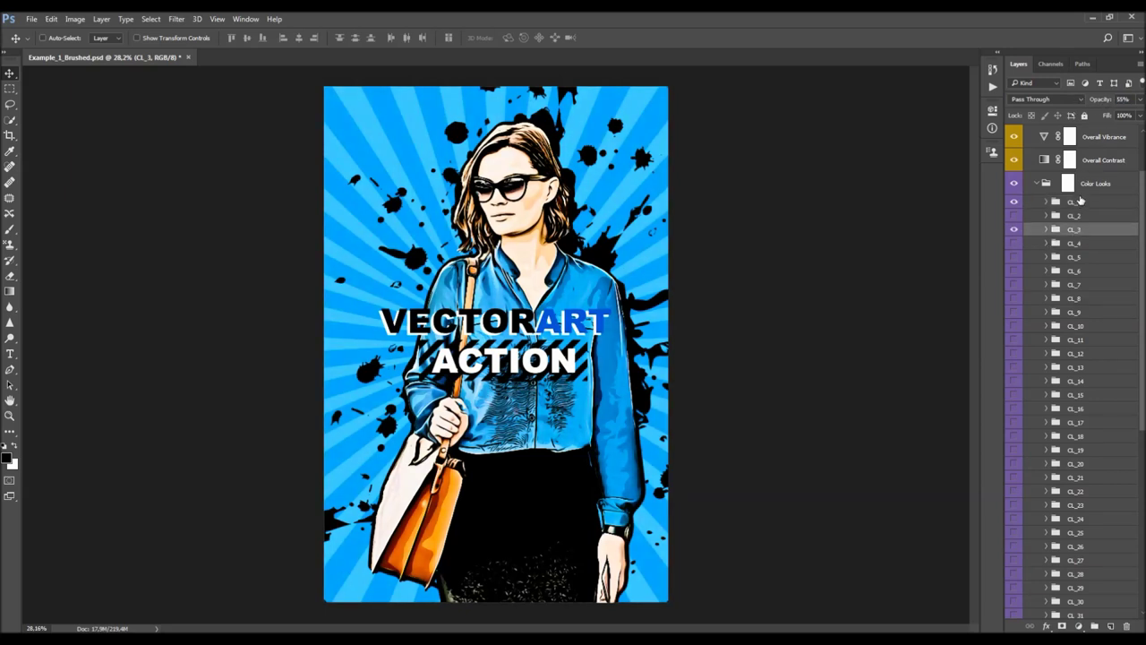
{"action": "left_click", "coordinate": [1080, 202]}
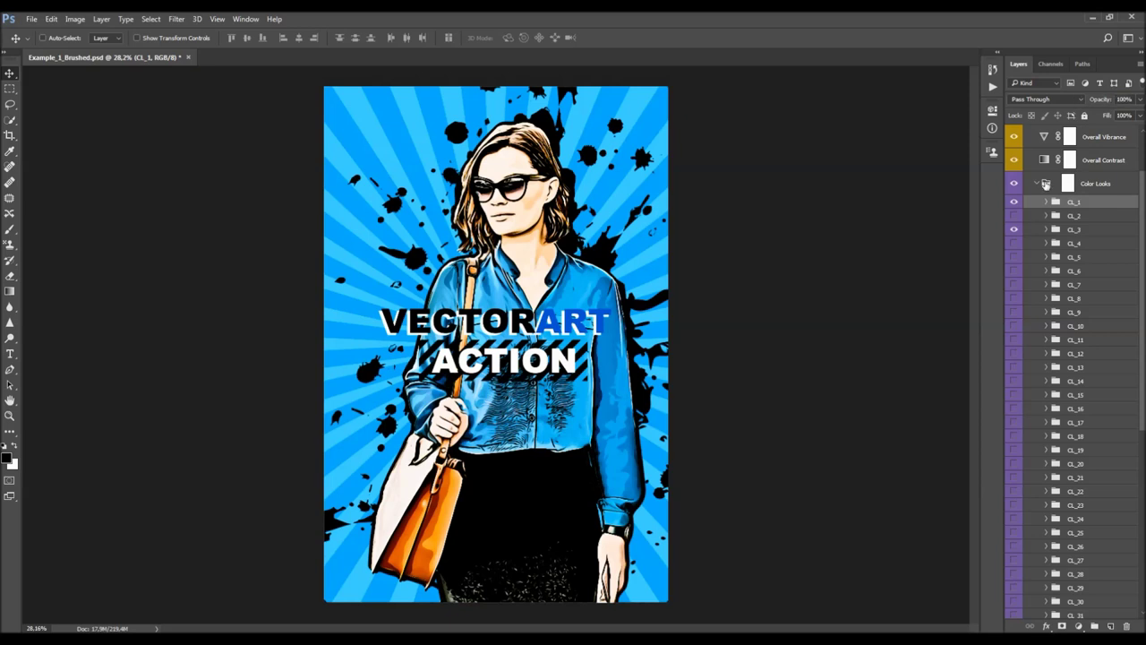
{"action": "left_click", "coordinate": [1015, 202]}
{"action": "left_click", "coordinate": [1015, 230]}
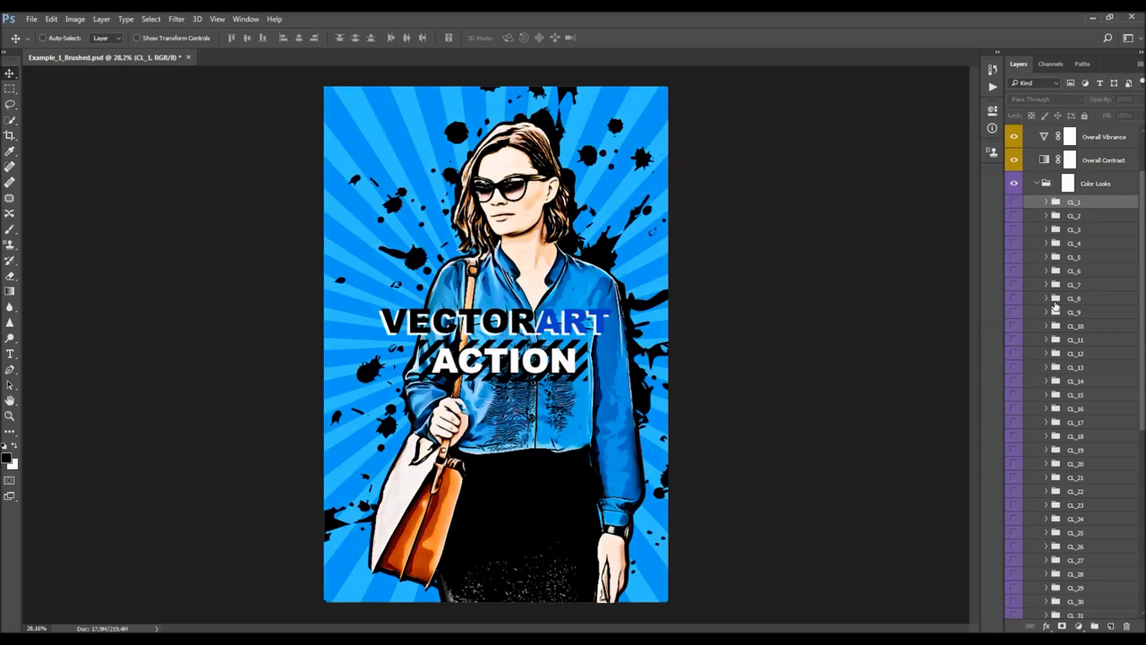
Turn on the CL_17 color look at 61% opacity and collapse the Color Looks group
{"action": "scroll", "coordinate": [1087, 305], "scroll_direction": "down", "scroll_amount": 3}
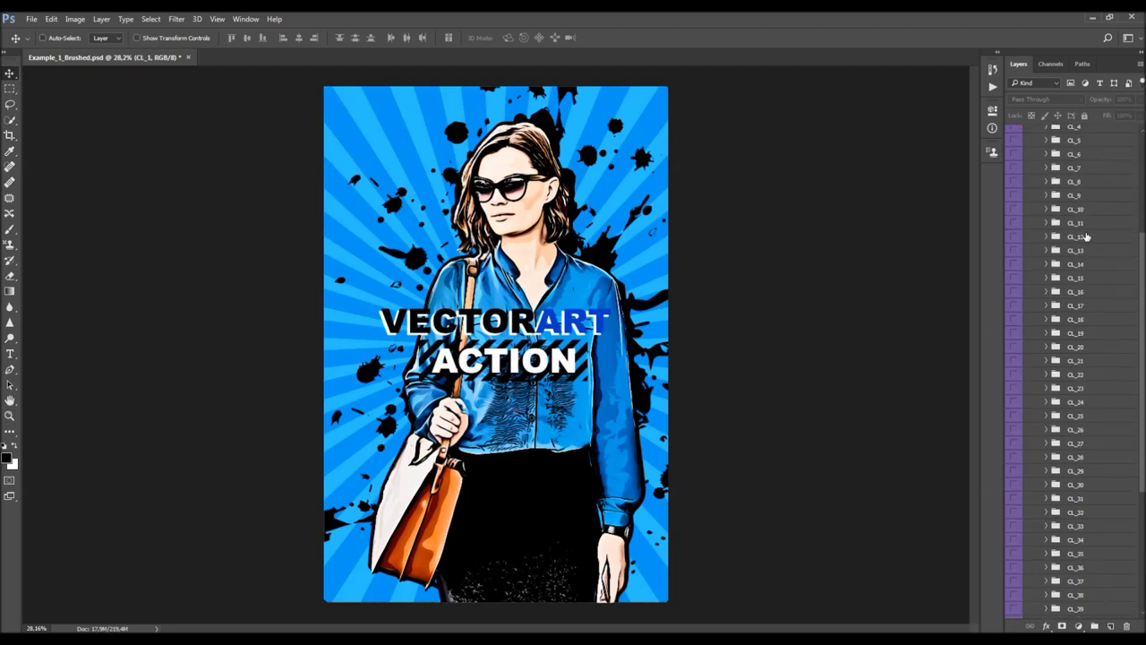
{"action": "left_click", "coordinate": [1077, 305]}
{"action": "left_click", "coordinate": [1014, 305]}
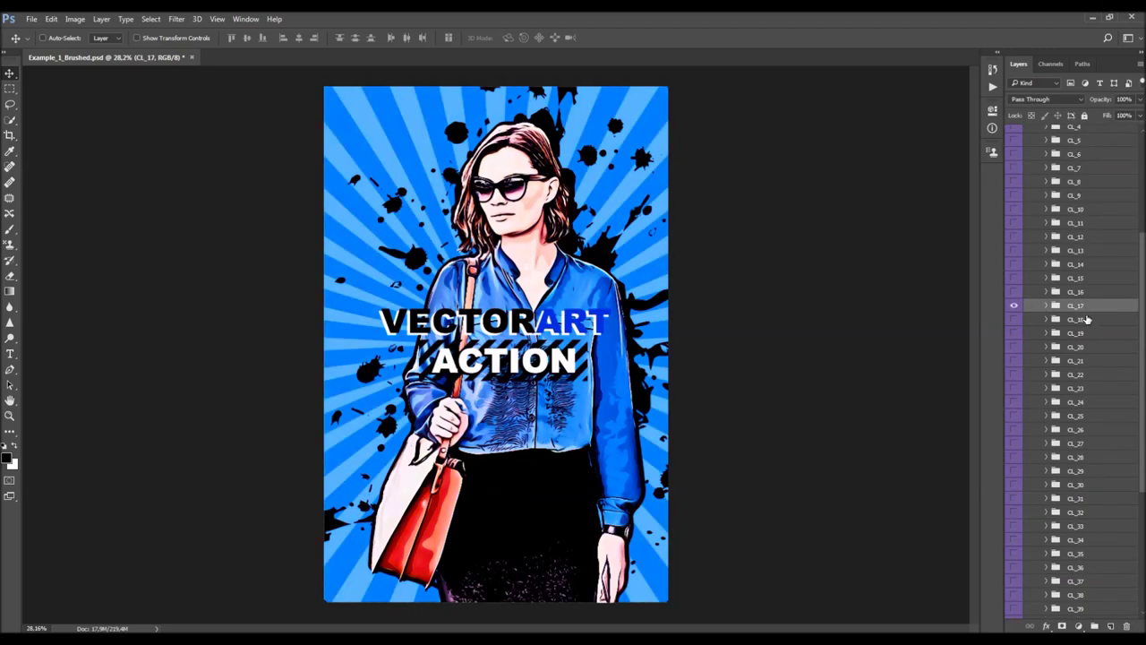
{"action": "left_click", "coordinate": [1014, 306]}
{"action": "left_click", "coordinate": [1014, 306]}
{"action": "scroll", "coordinate": [628, 291], "scroll_direction": "up", "scroll_amount": 2}
{"action": "left_click_drag", "start_coordinate": [1108, 100], "coordinate": [880, 147]}
{"action": "left_click", "coordinate": [1015, 306]}
{"action": "left_click", "coordinate": [1015, 305]}
{"action": "scroll", "coordinate": [1039, 293], "scroll_direction": "up", "scroll_amount": 5}
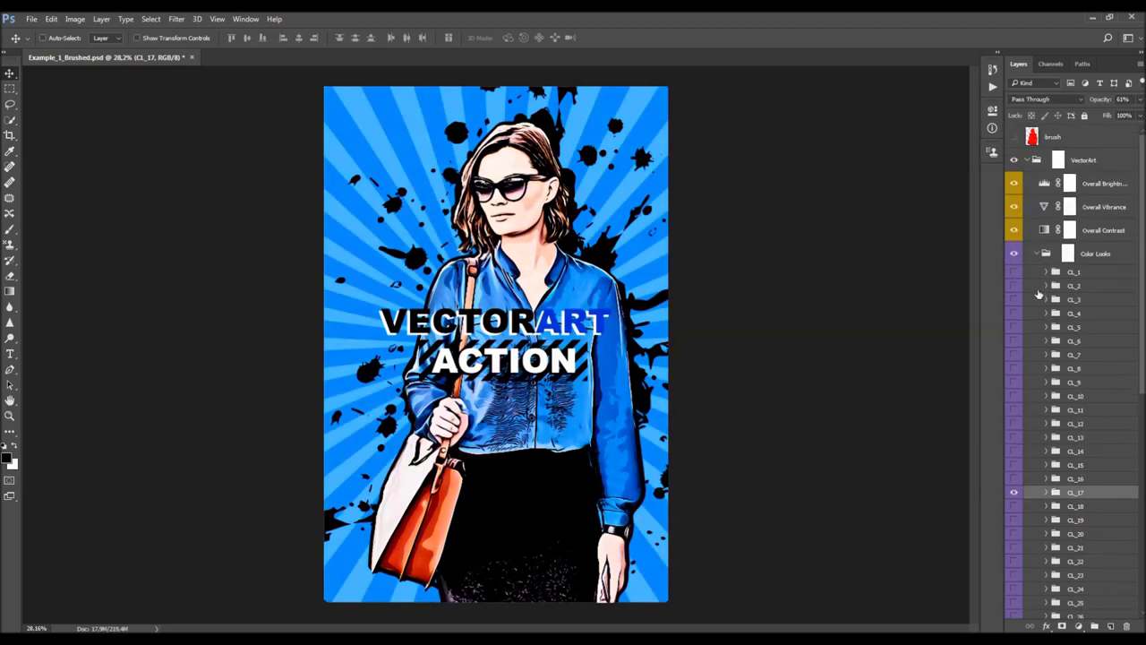
{"action": "left_click", "coordinate": [1036, 255]}
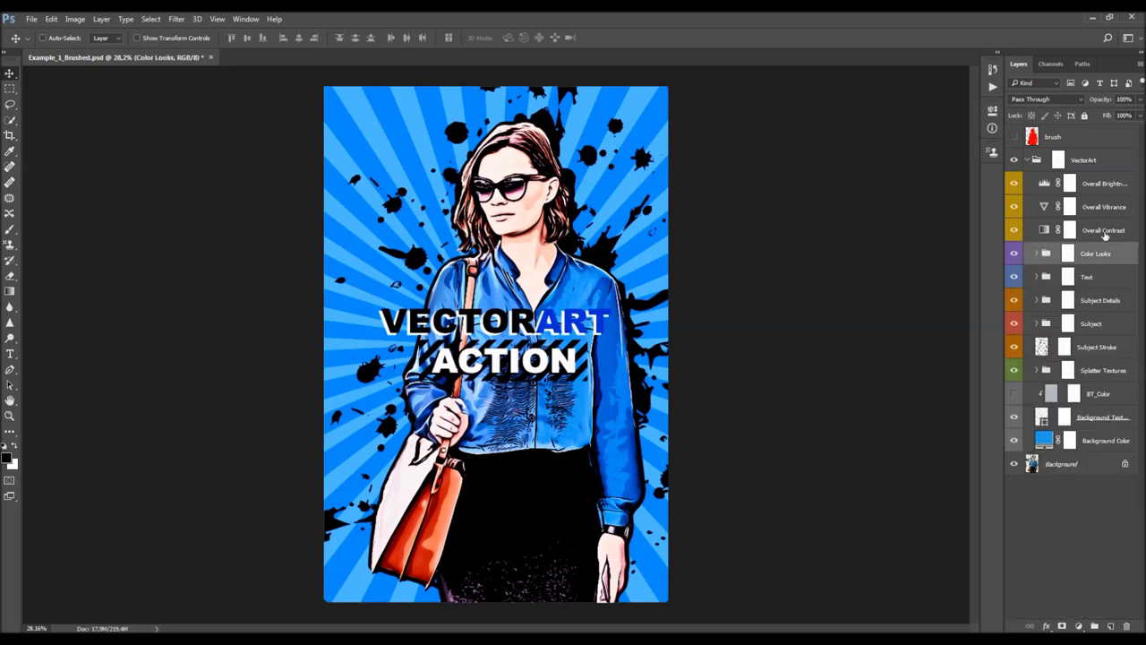
Compare the image with and without the Overall Contrast layer, and lower that layer's opacity to 43%
{"action": "left_click", "coordinate": [1103, 233]}
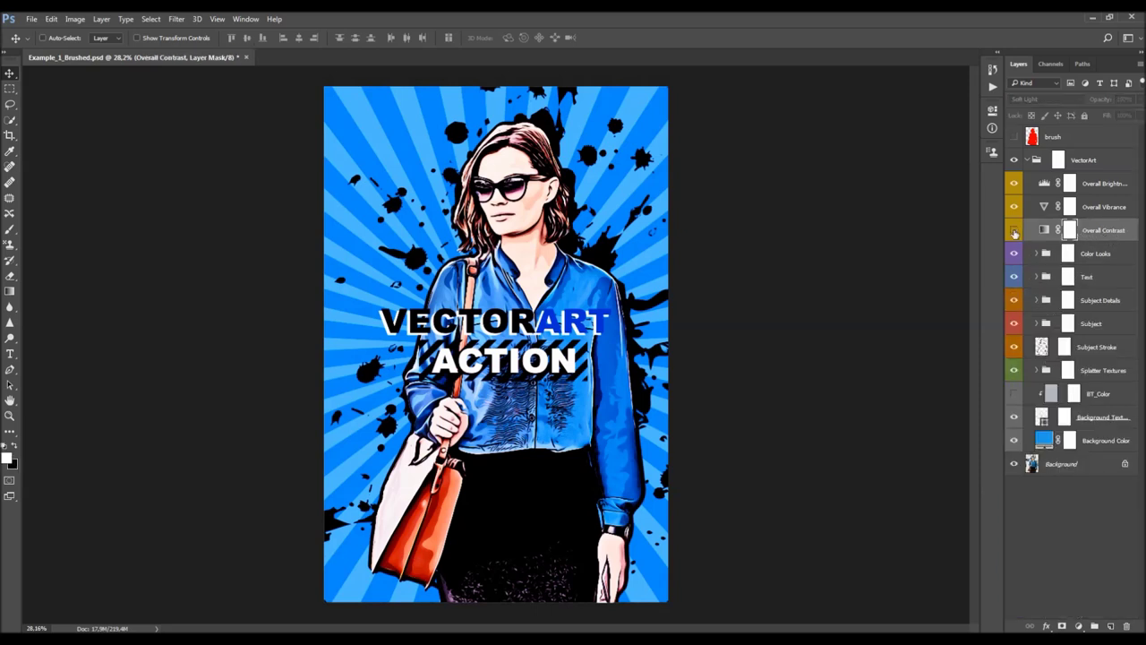
{"action": "left_click", "coordinate": [1015, 233]}
{"action": "left_click", "coordinate": [1014, 233]}
{"action": "left_click", "coordinate": [1015, 233]}
{"action": "left_click", "coordinate": [1014, 233]}
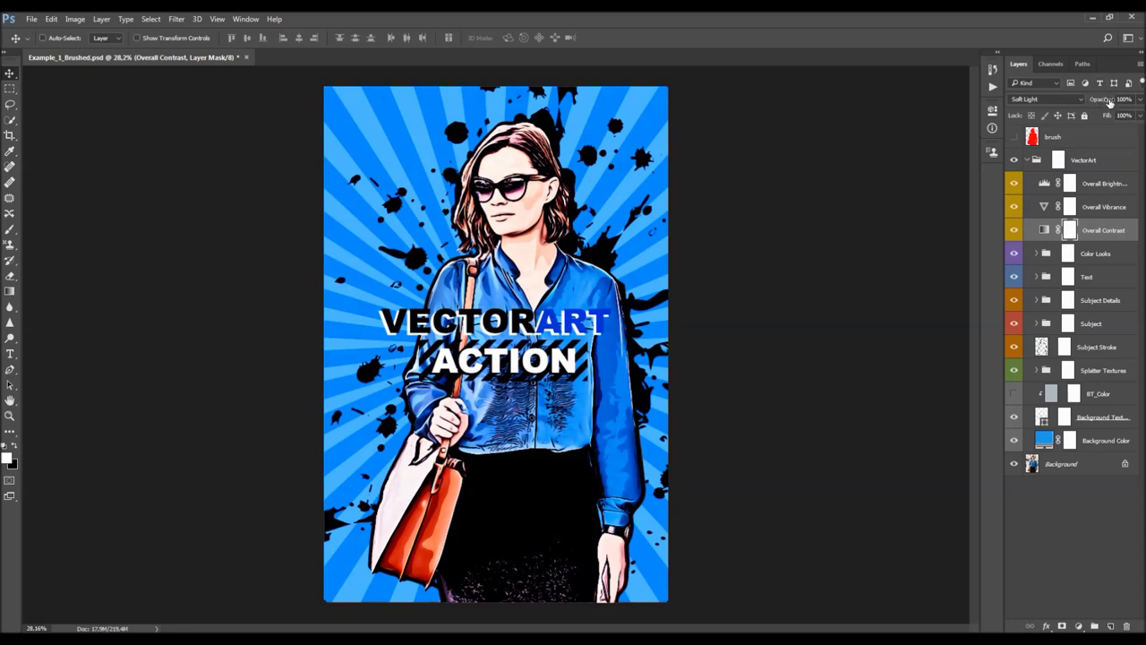
{"action": "mouse_move", "coordinate": [1111, 103]}
{"action": "left_mouse_down"}
{"action": "mouse_move", "coordinate": [839, 140]}
{"action": "mouse_move", "coordinate": [867, 151]}
{"action": "left_mouse_up"}
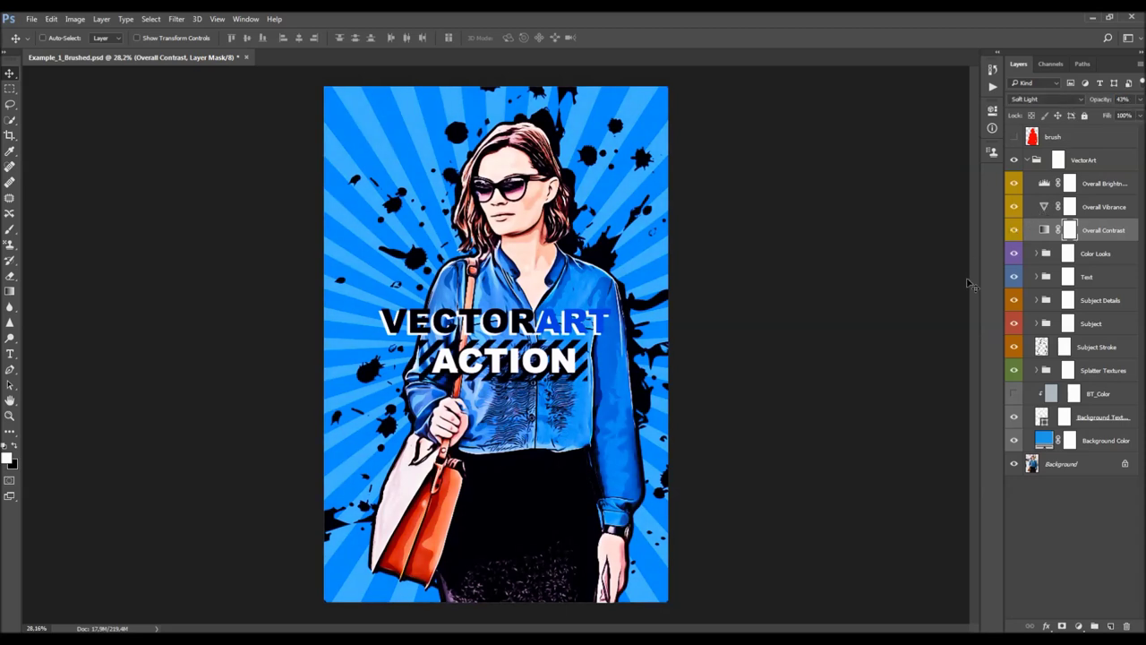
Set the Overall Vibrance adjustment to Vibrance +43 and Saturation +24
{"action": "left_click", "coordinate": [1098, 212]}
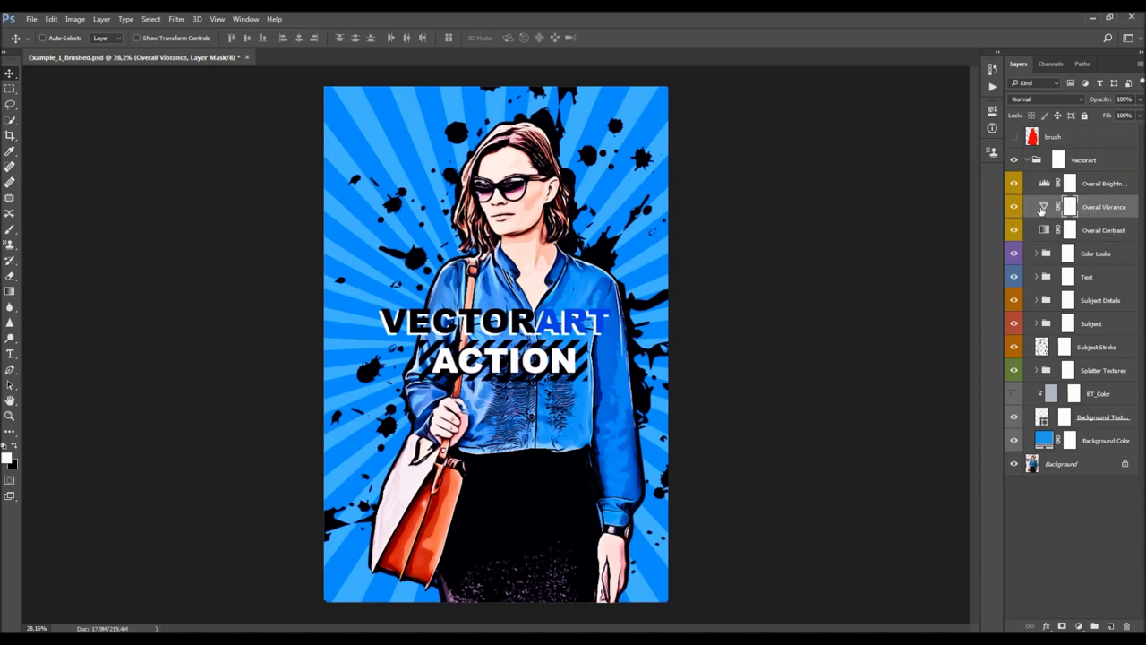
{"action": "double_click", "coordinate": [1042, 208]}
{"action": "left_click_drag", "start_coordinate": [930, 159], "coordinate": [923, 182]}
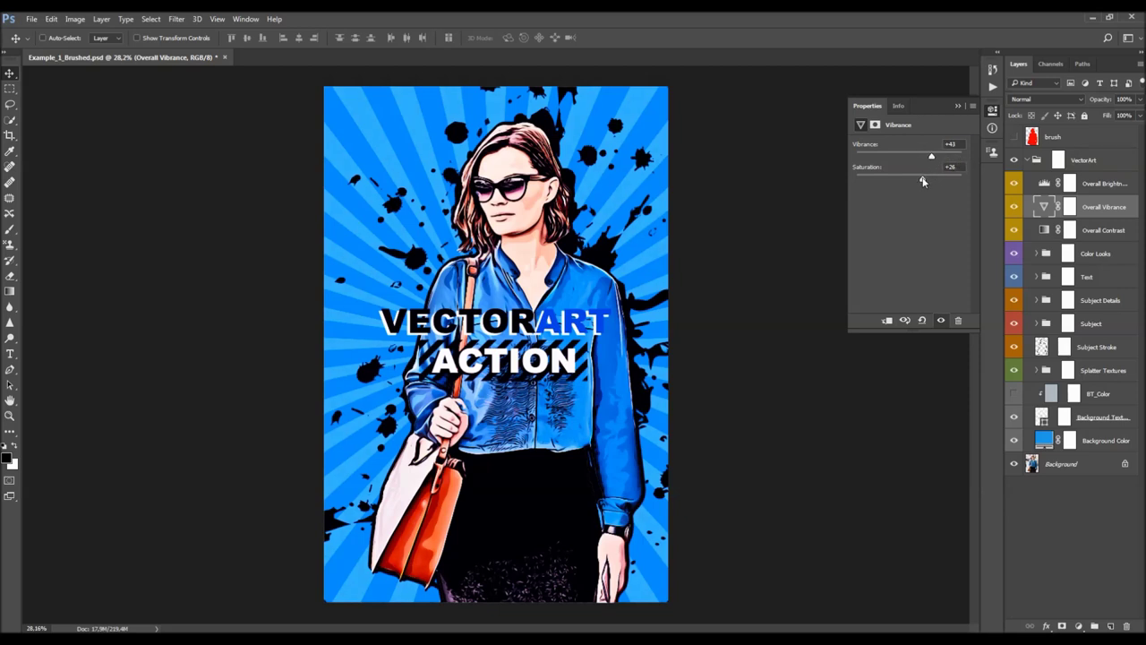
{"action": "left_click_drag", "start_coordinate": [921, 181], "coordinate": [921, 179]}
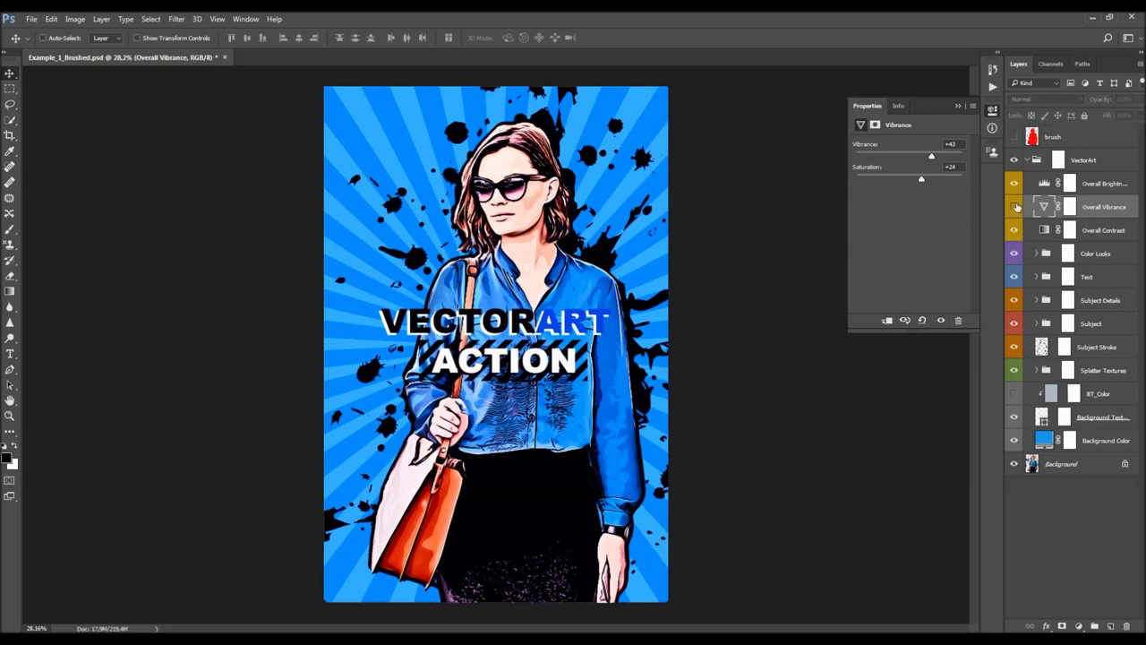
{"action": "left_click", "coordinate": [957, 106]}
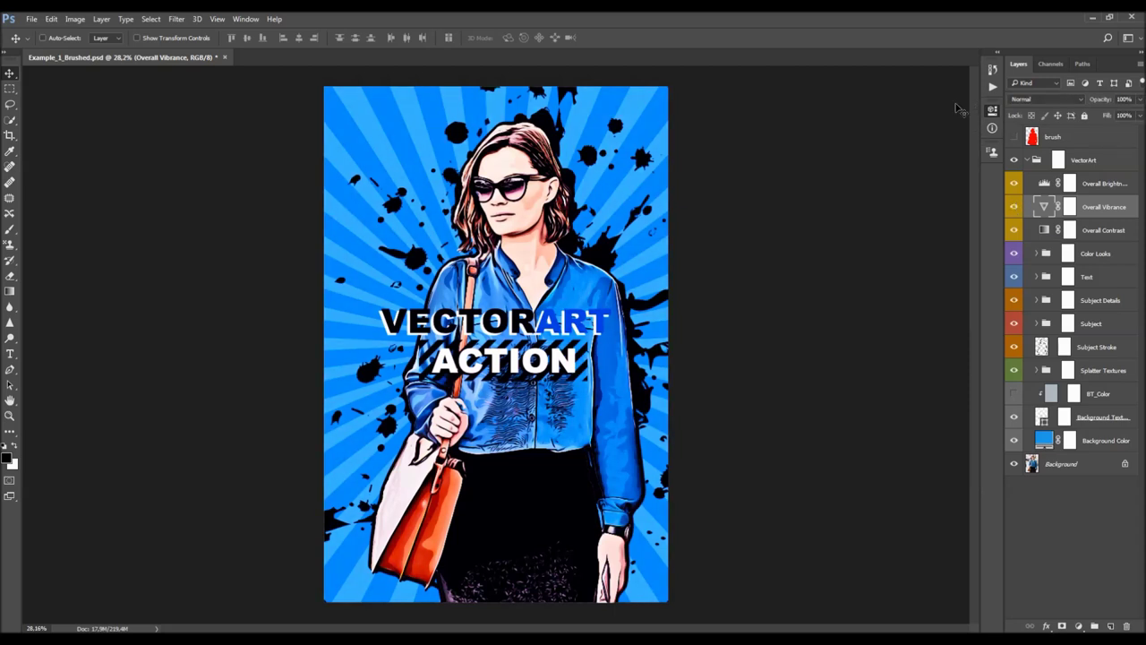
Try different midtone and output levels on the Overall Brightness layer, and return them to their original values
{"action": "double_click", "coordinate": [1097, 185]}
{"action": "key", "text": "Return"}
{"action": "left_click", "coordinate": [1046, 183]}
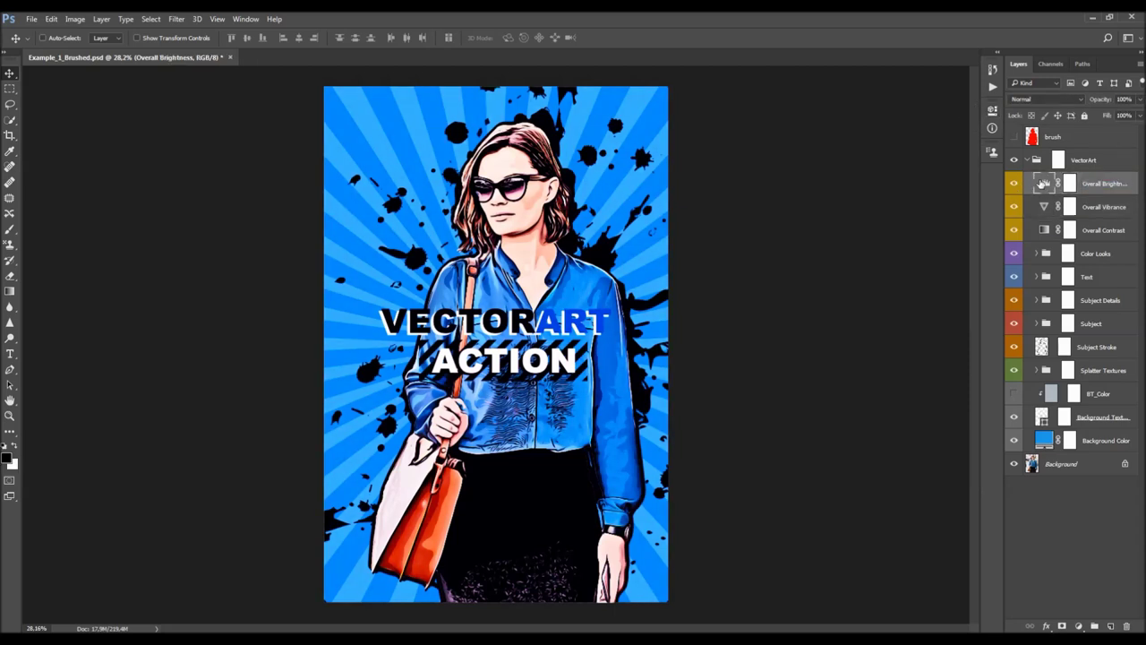
{"action": "double_click", "coordinate": [1043, 184]}
{"action": "left_click_drag", "start_coordinate": [916, 230], "coordinate": [952, 231]}
{"action": "left_click_drag", "start_coordinate": [880, 265], "coordinate": [858, 268]}
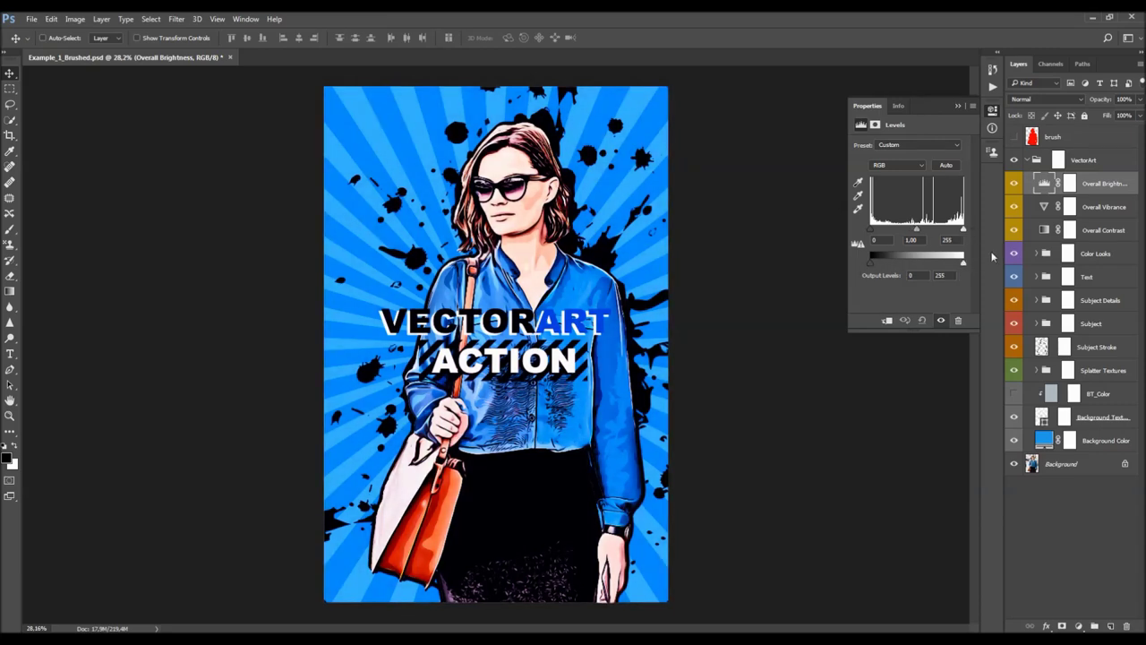
{"action": "left_click", "coordinate": [957, 105]}
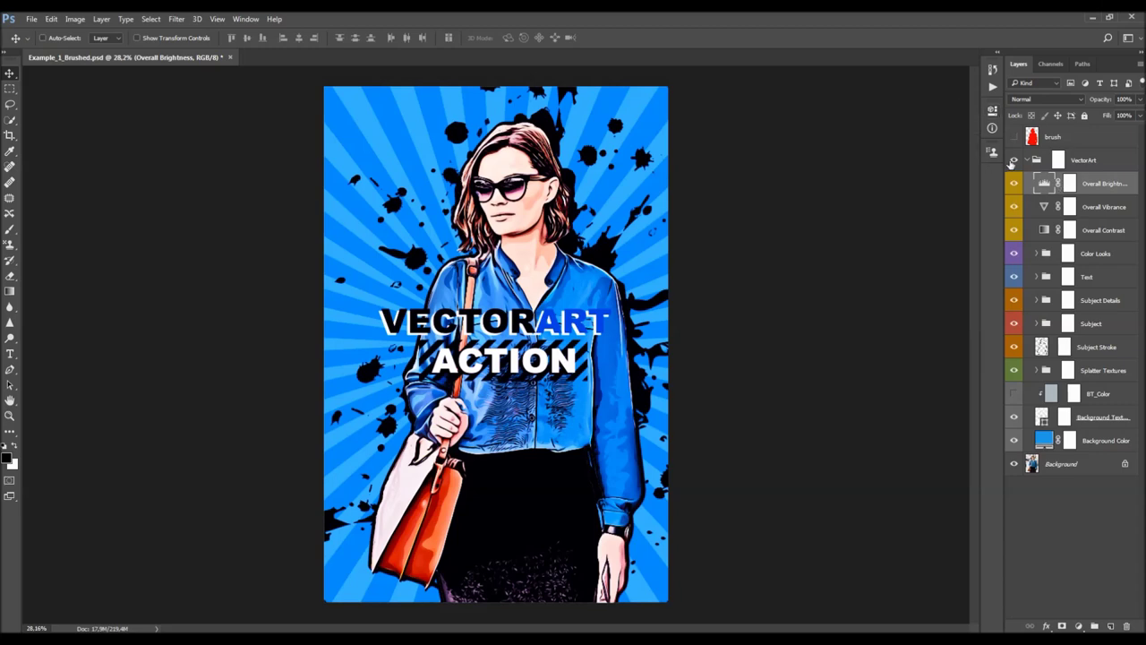
Collapse the VectorArt group and briefly show the brush layer before hiding it again
{"action": "left_click", "coordinate": [1035, 159]}
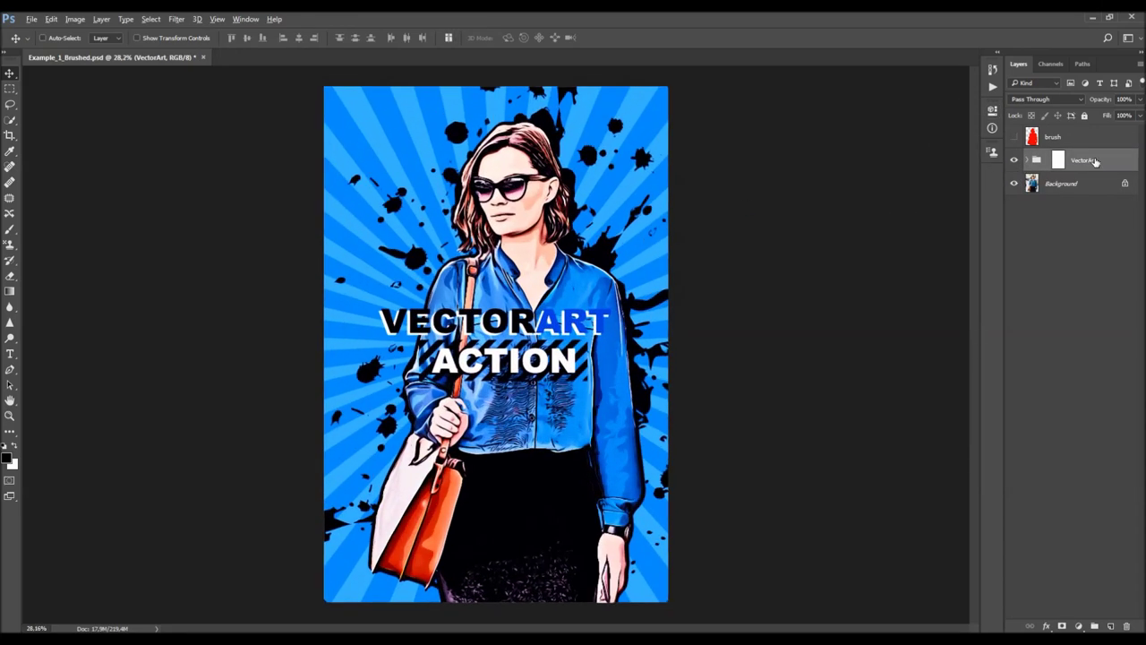
{"action": "left_click", "coordinate": [1030, 136]}
{"action": "left_click", "coordinate": [1016, 136]}
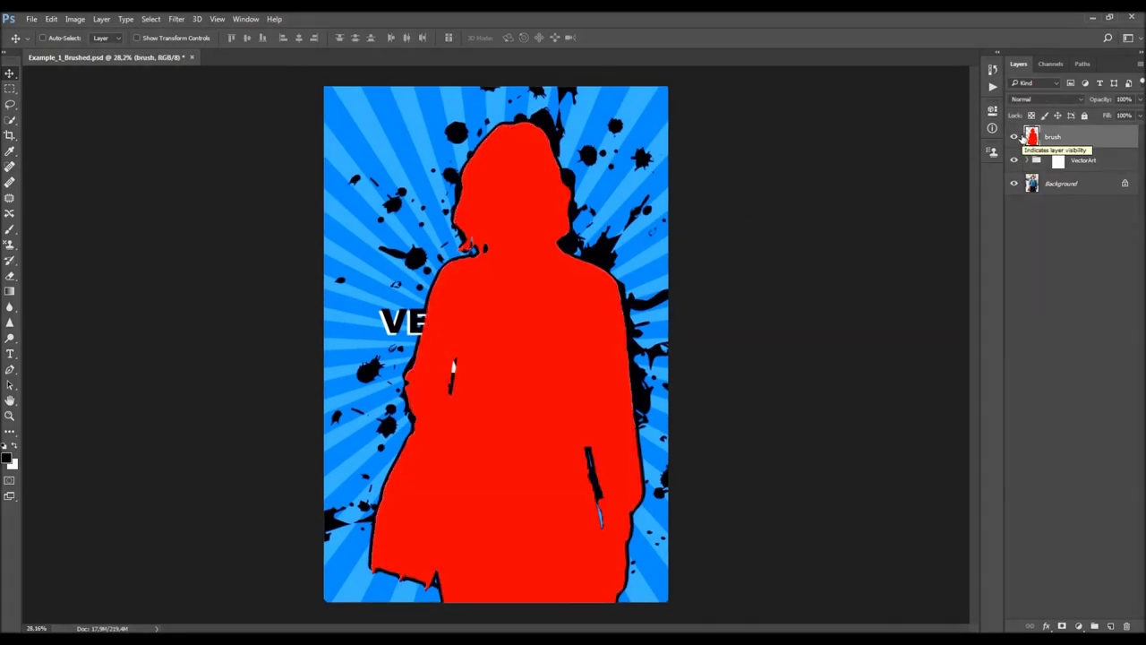
{"action": "left_click", "coordinate": [1015, 136]}
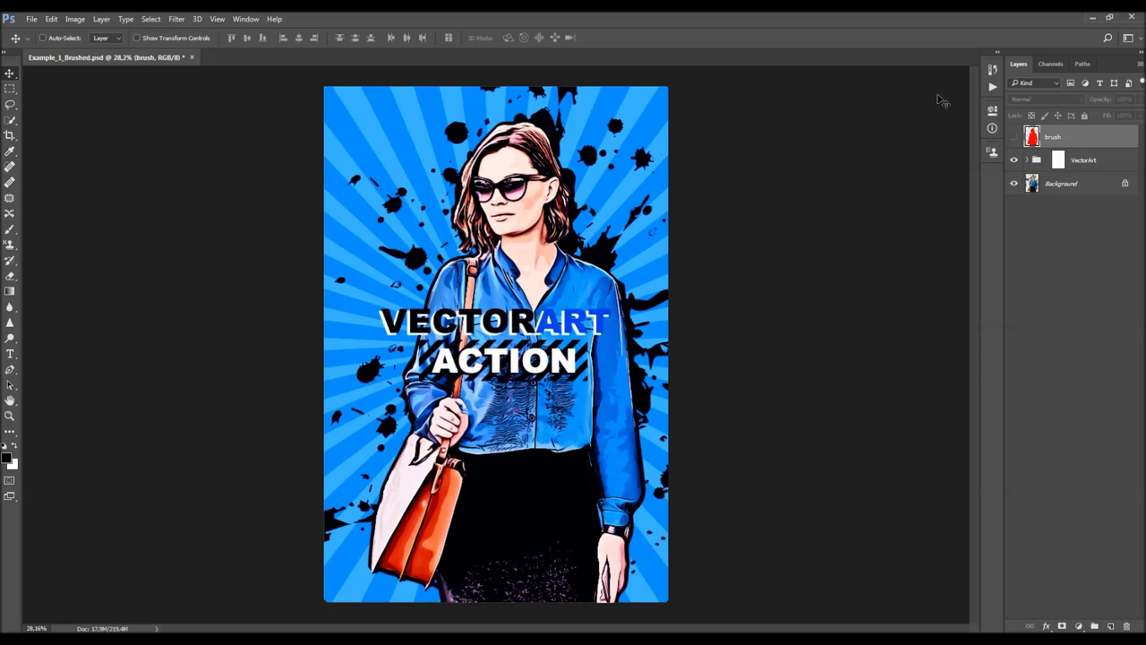
Try deleting the VectorArt group and making the brush layer visible and active for another run of the action
{"action": "left_click", "coordinate": [1080, 162]}
{"action": "key", "text": "Delete"}
{"action": "left_click", "coordinate": [1014, 136]}
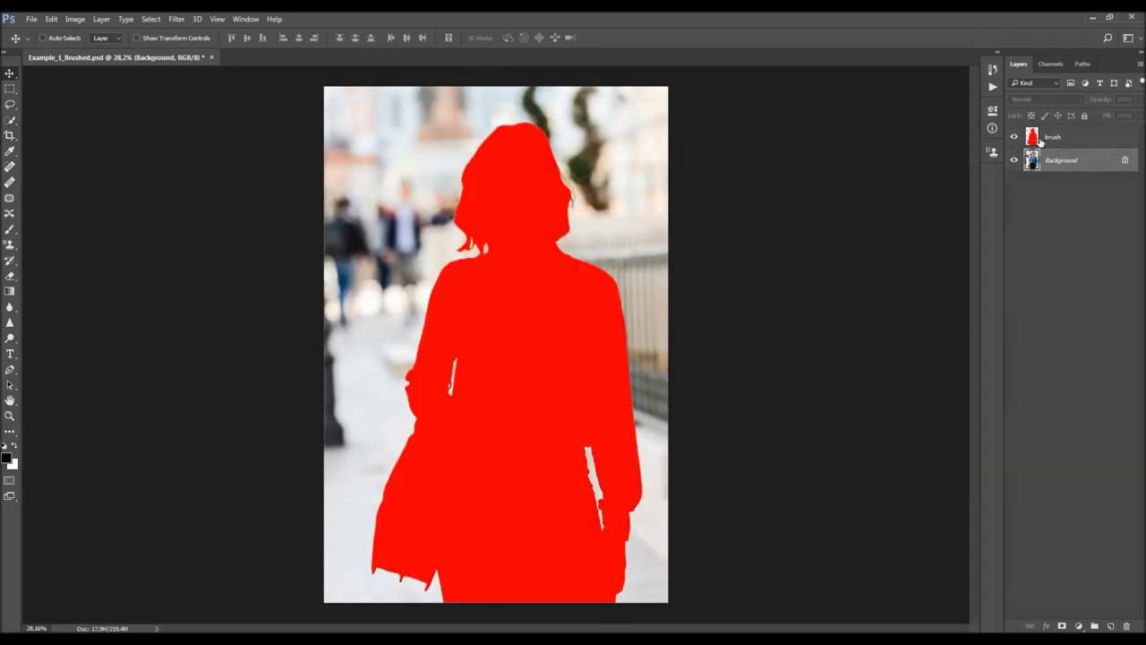
{"action": "left_click", "coordinate": [1039, 139]}
{"action": "left_click", "coordinate": [992, 86]}
{"action": "left_click", "coordinate": [958, 65]}
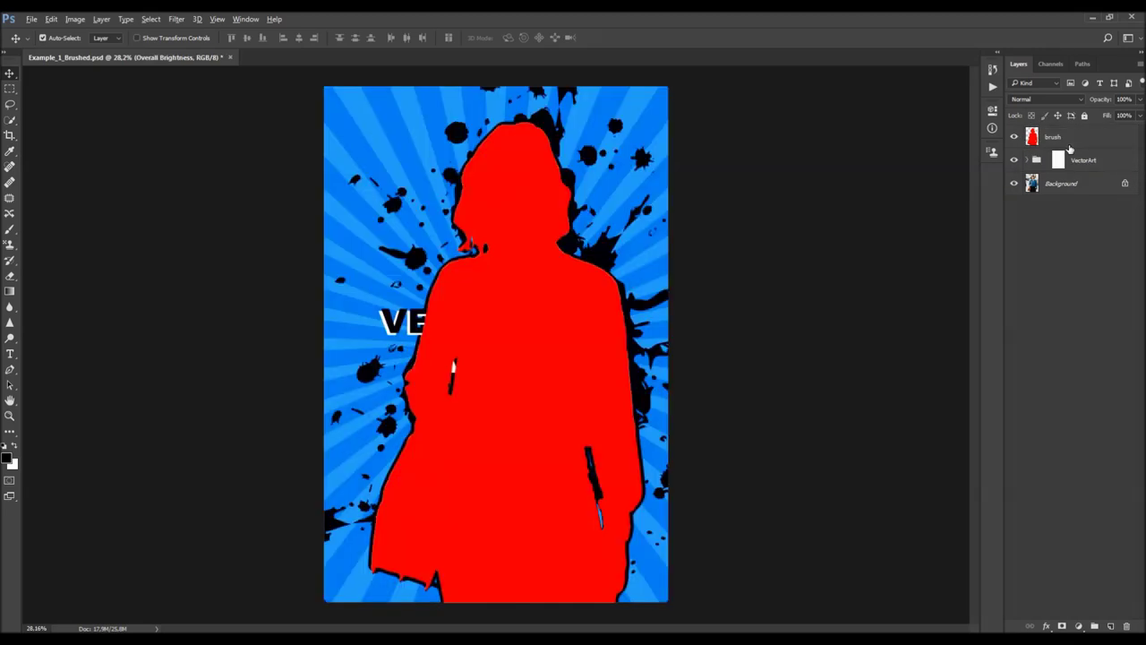
Hide the brush layer and review the Splatter Textures layers inside the VectorArt group, collapsing both groups again
{"action": "left_click", "coordinate": [1015, 136]}
{"action": "left_click", "coordinate": [1028, 159]}
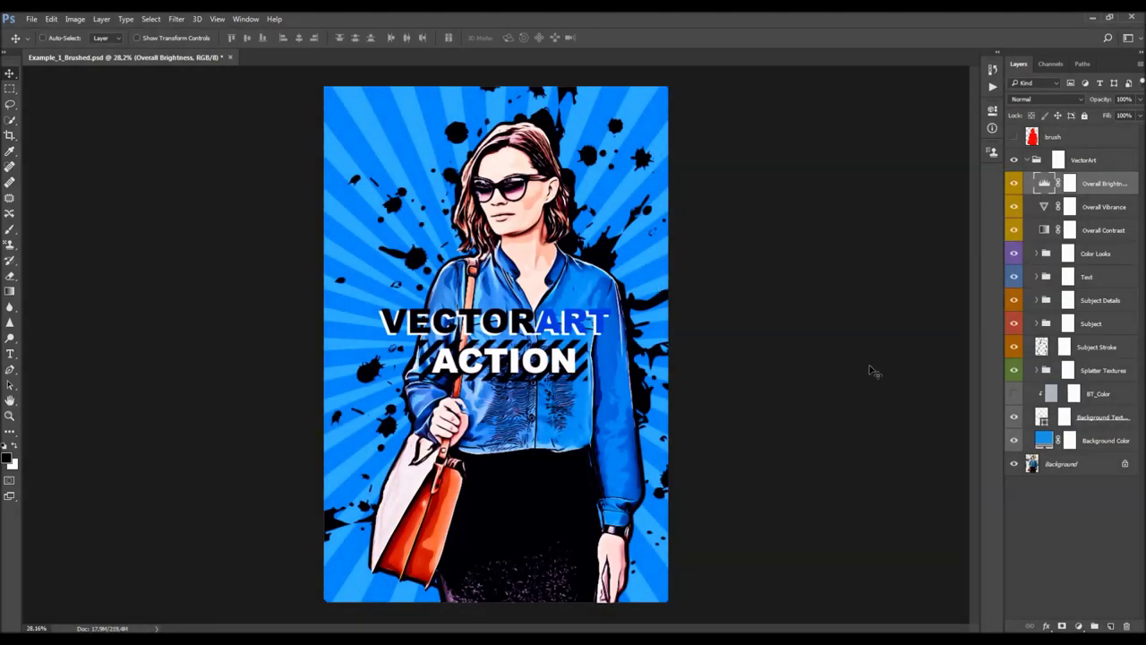
{"action": "left_click", "coordinate": [1037, 370]}
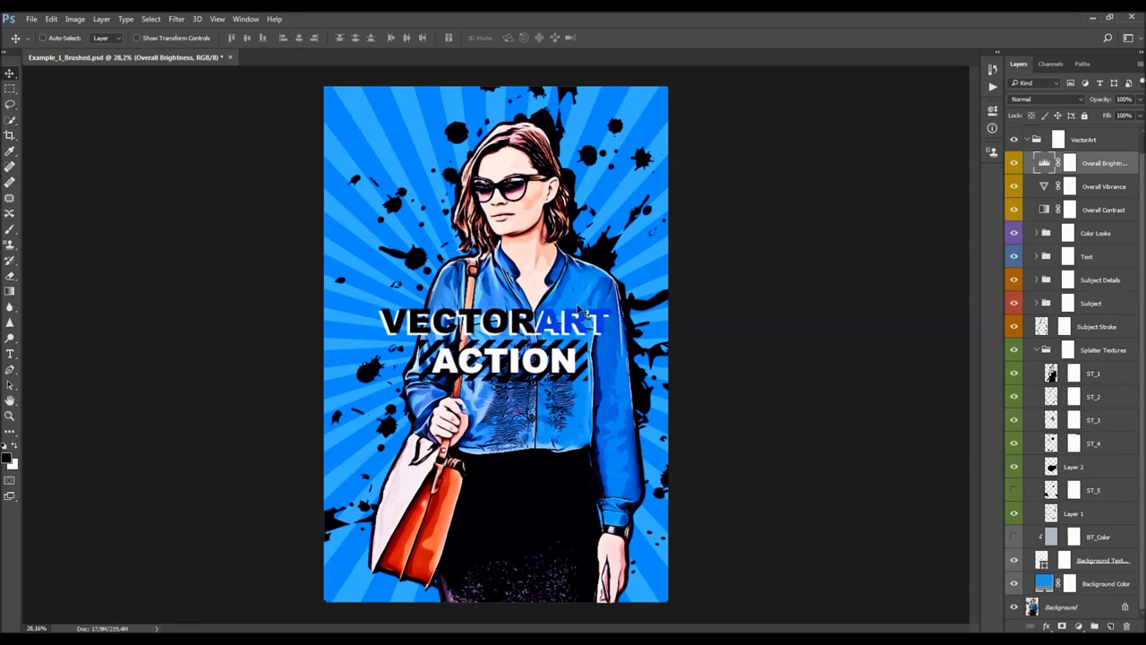
{"action": "left_click", "coordinate": [1036, 355]}
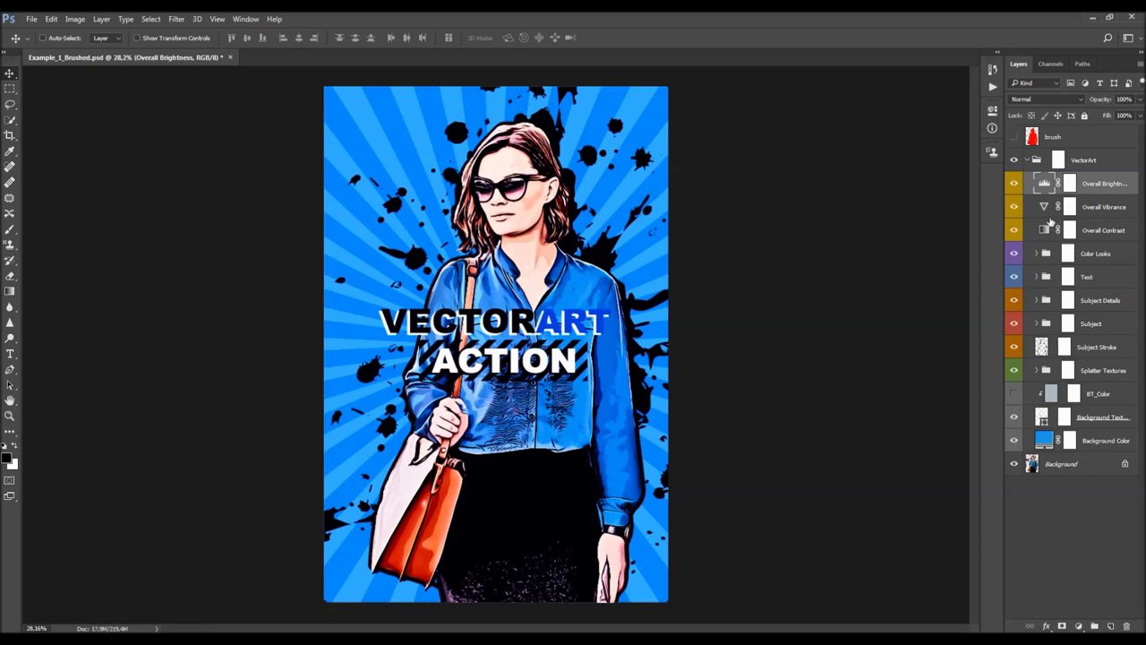
{"action": "left_click", "coordinate": [1027, 160]}
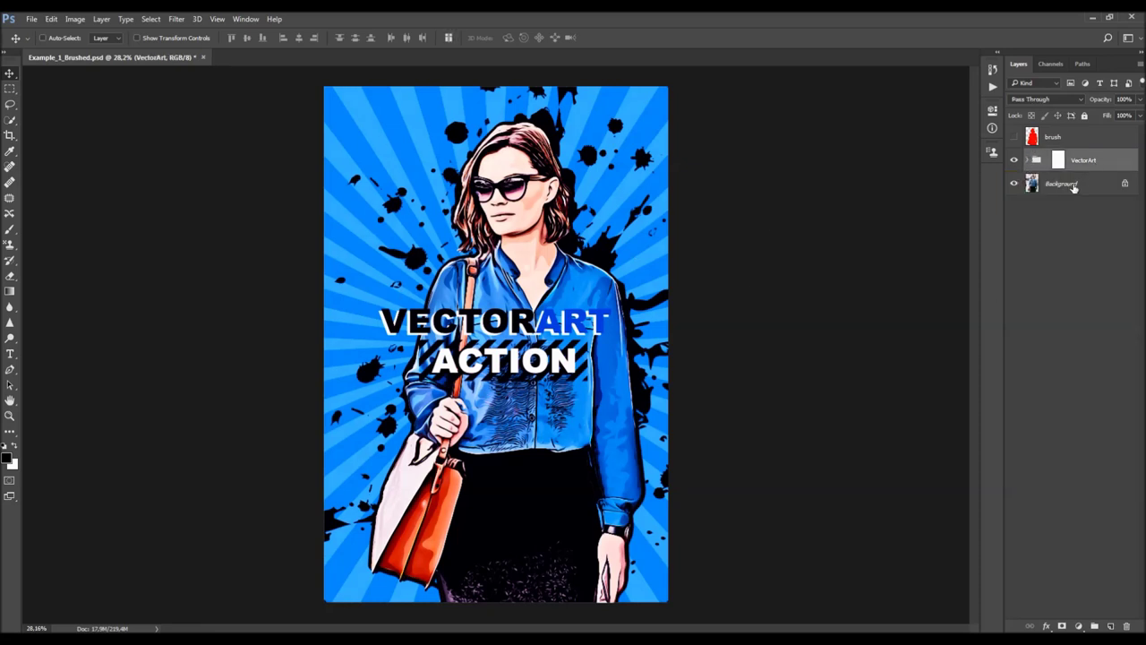
Duplicate the Background layer above the VectorArt group and hide the copy to compare the photo with the finished artwork
{"action": "left_click", "coordinate": [1074, 186]}
{"action": "key", "text": "ctrl+j"}
{"action": "left_click_drag", "start_coordinate": [1092, 190], "coordinate": [1091, 152]}
{"action": "key", "text": "z"}
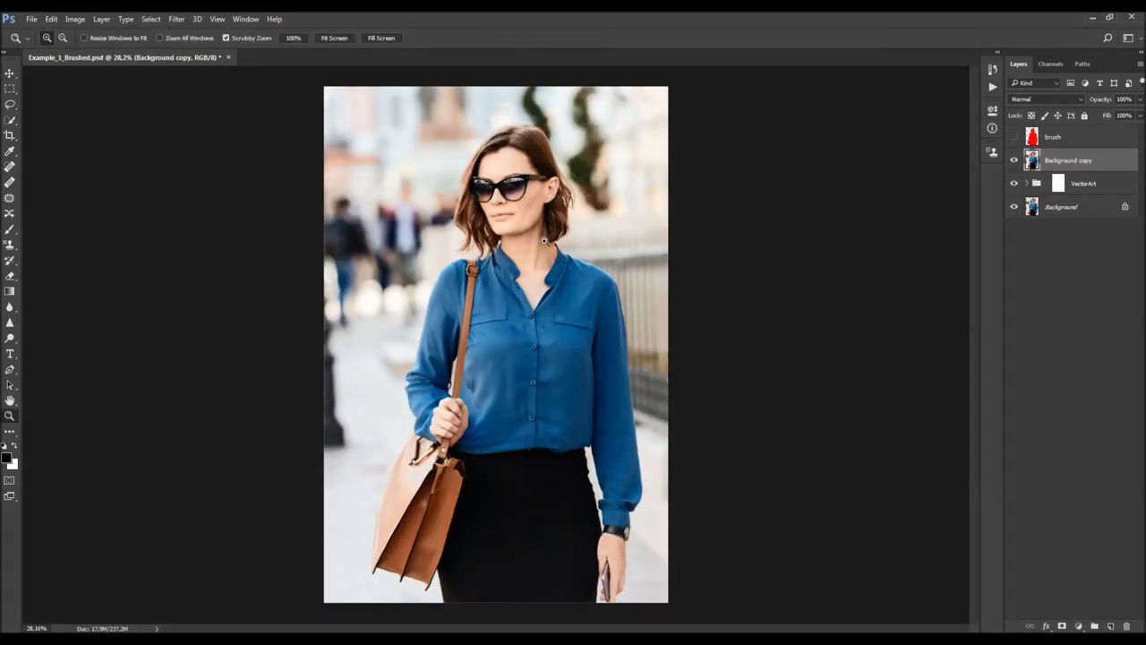
{"action": "left_click", "coordinate": [544, 240], "text": "alt"}
{"action": "key", "text": "v"}
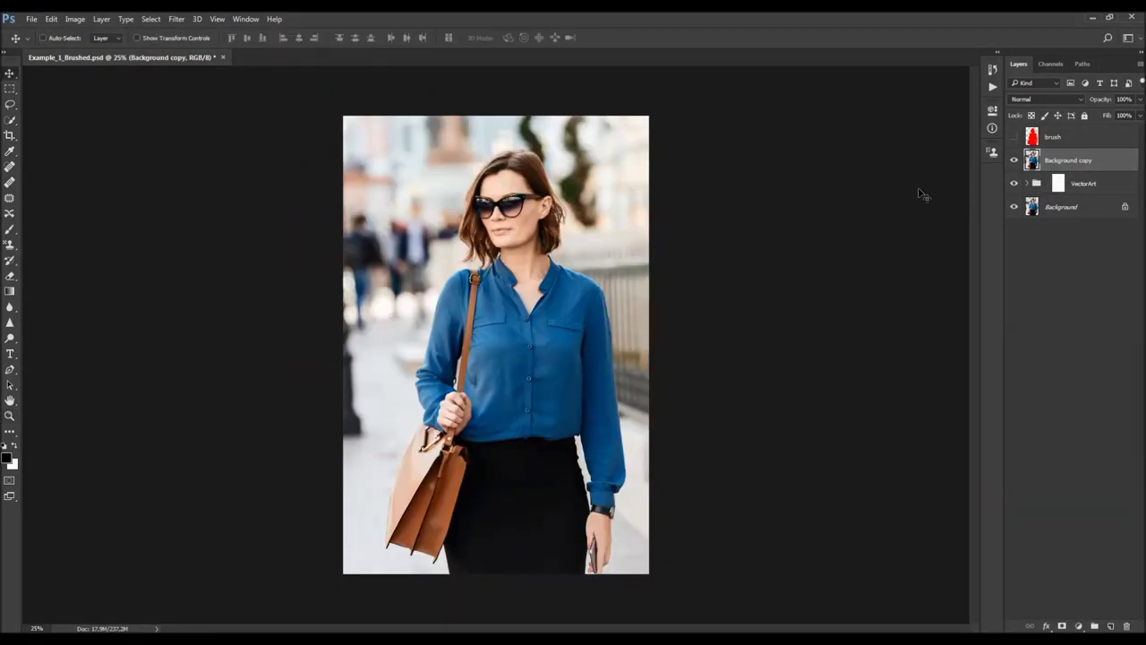
{"action": "left_click", "coordinate": [1015, 162]}
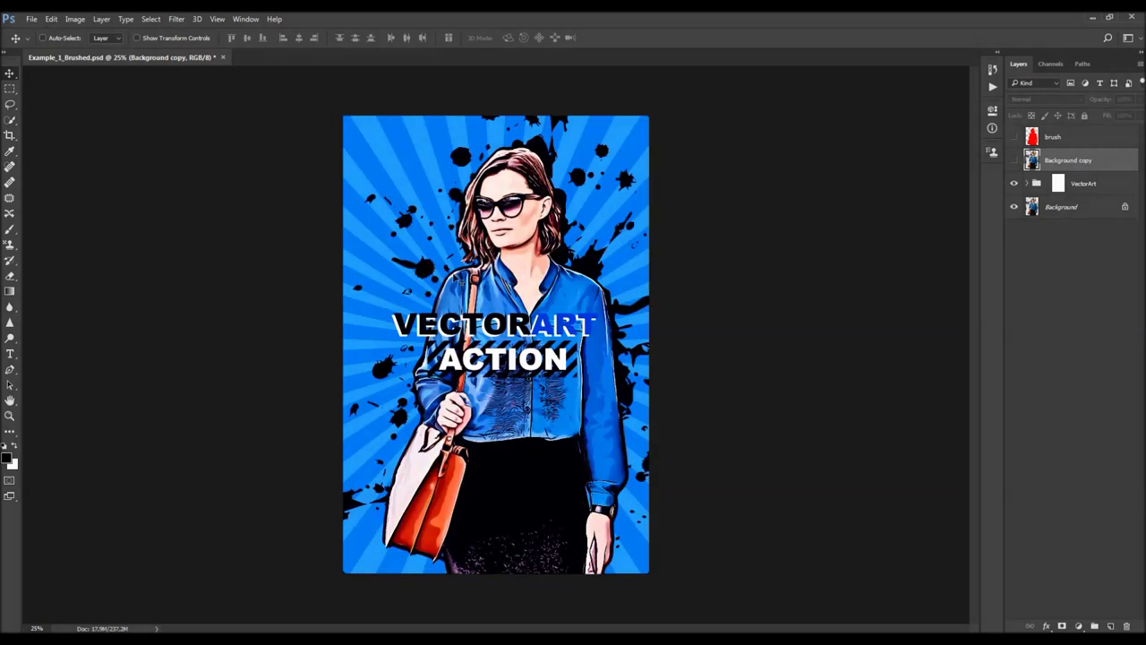